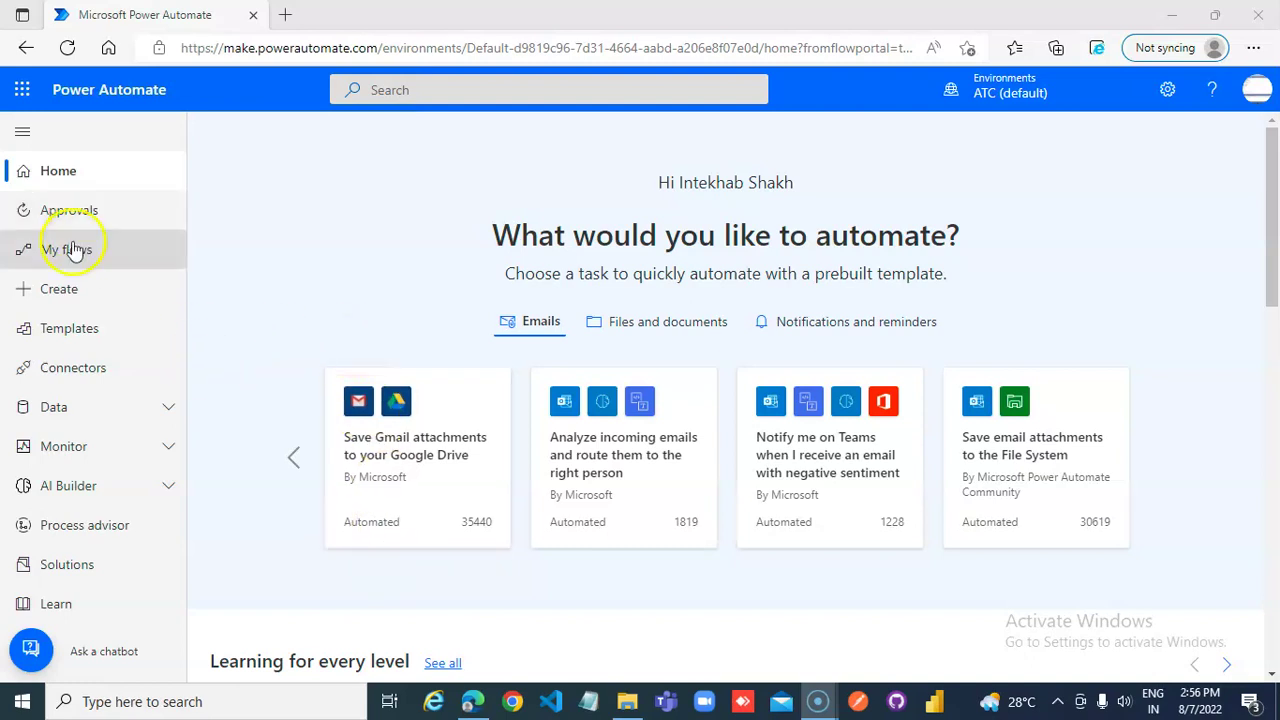
Step: Create an instant cloud flow named FlowVarValues that uses the "Manually trigger a flow" trigger
{"action": "left_click", "coordinate": [55, 292]}
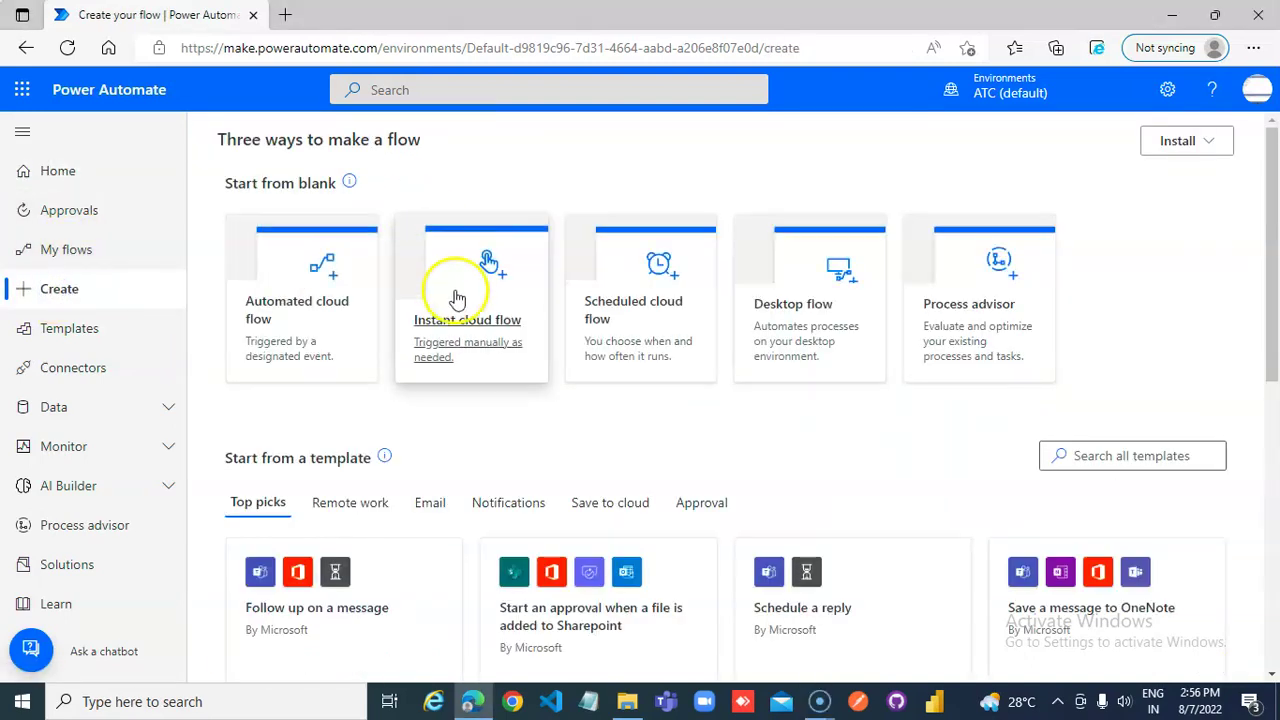
{"action": "left_click", "coordinate": [456, 314]}
{"action": "left_click", "coordinate": [712, 204]}
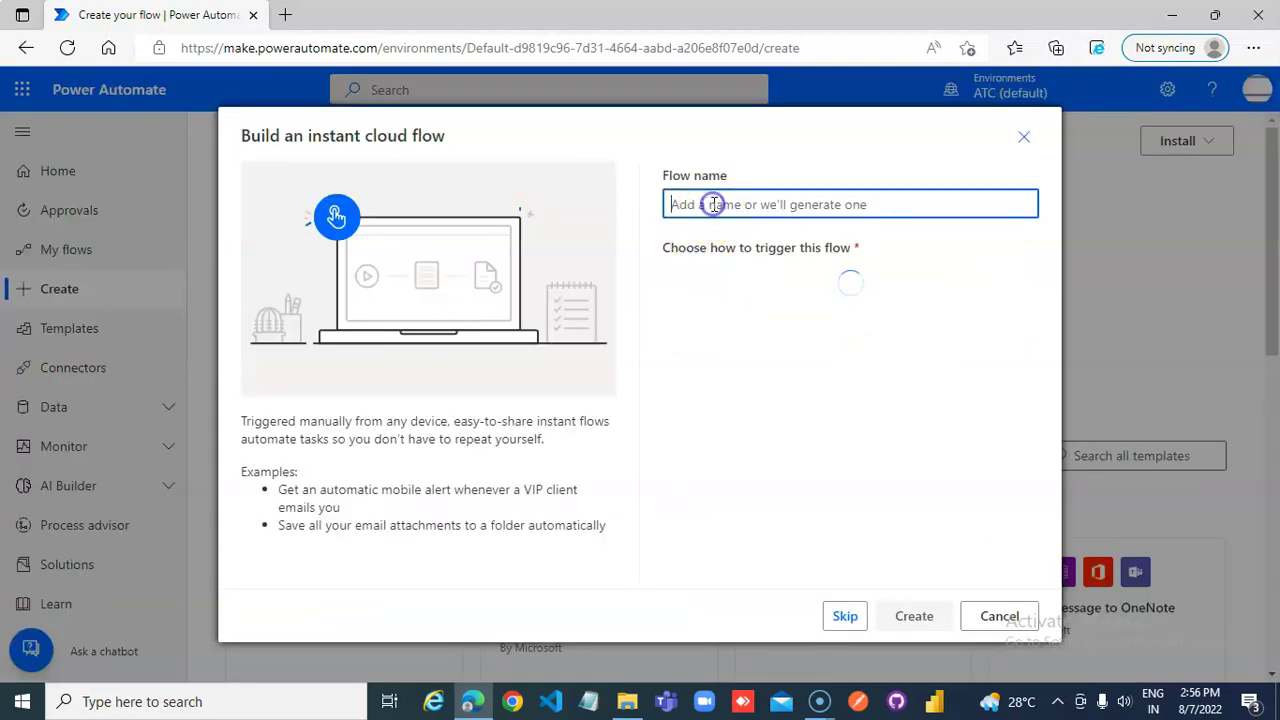
{"action": "type", "text": "FlowVarValues"}
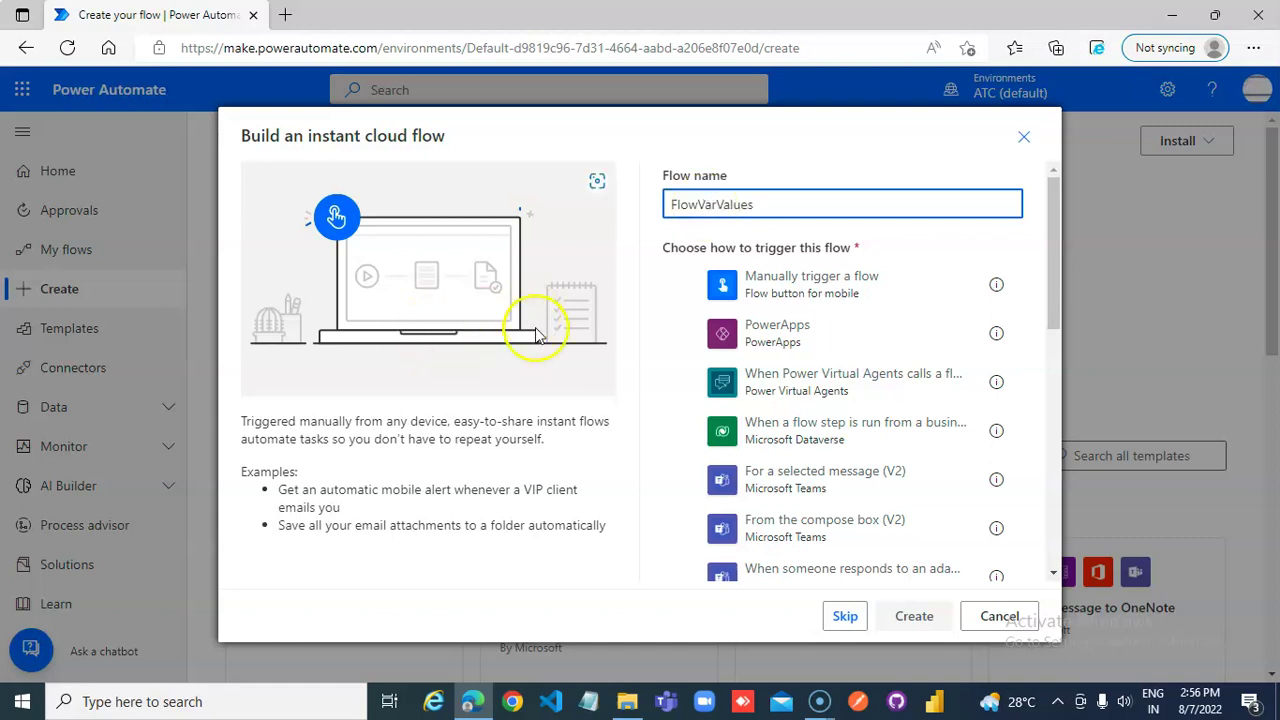
{"action": "left_click", "coordinate": [672, 287]}
{"action": "left_click", "coordinate": [910, 612]}
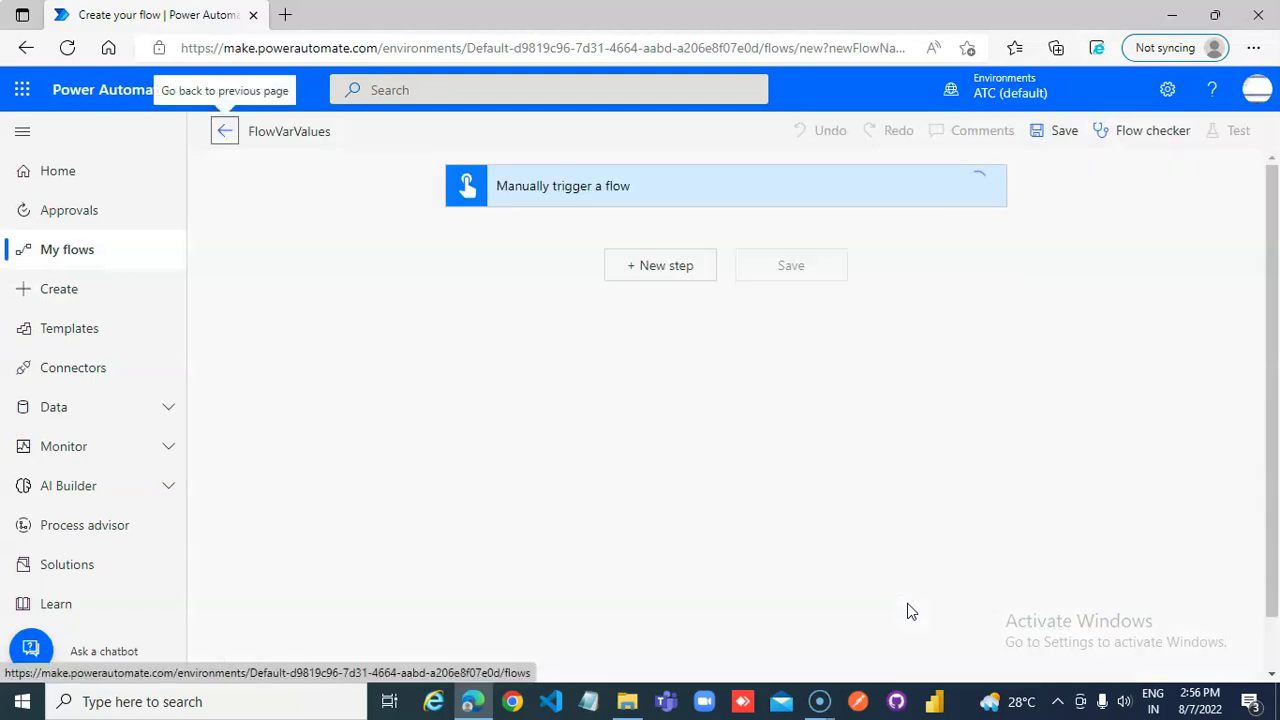
Step: Add an Initialize variable action after the manual trigger
{"action": "left_click", "coordinate": [669, 266]}
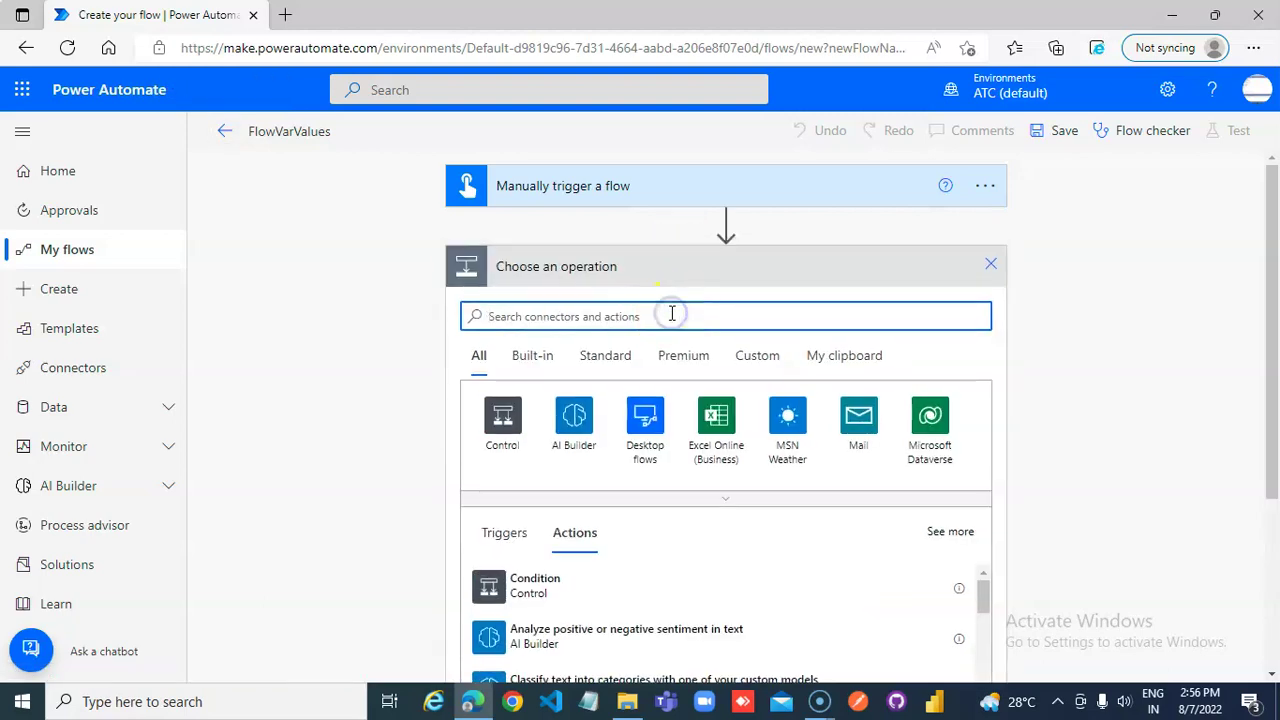
{"action": "type", "text": "Initialize"}
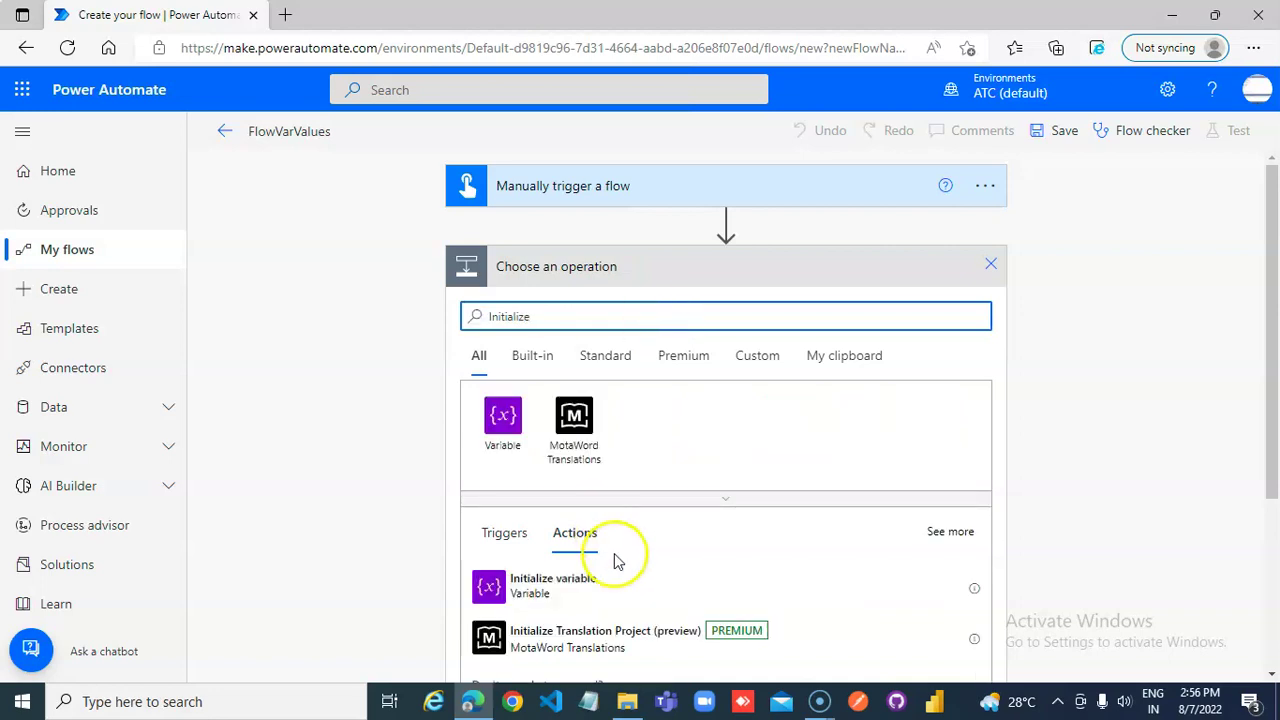
{"action": "left_click", "coordinate": [551, 580]}
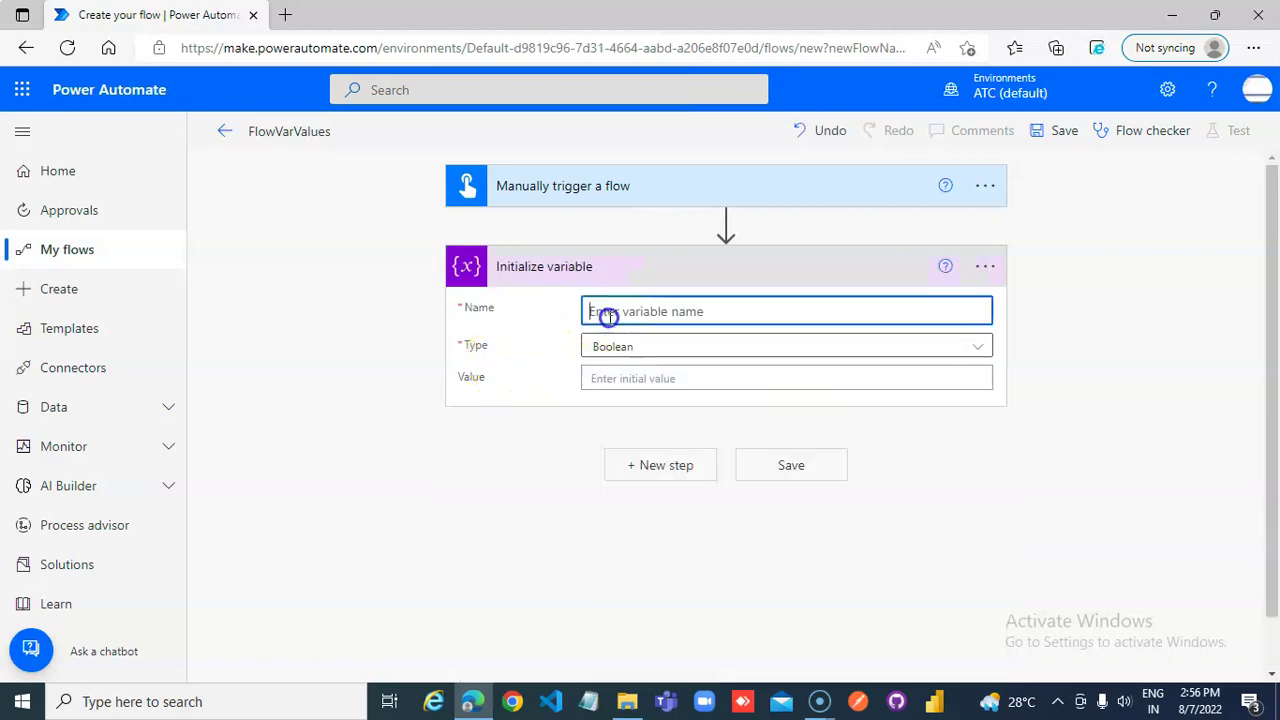
Step: Define the variable with name x, type Integer and initial value 1
{"action": "left_click", "coordinate": [596, 312]}
{"action": "type", "text": "x"}
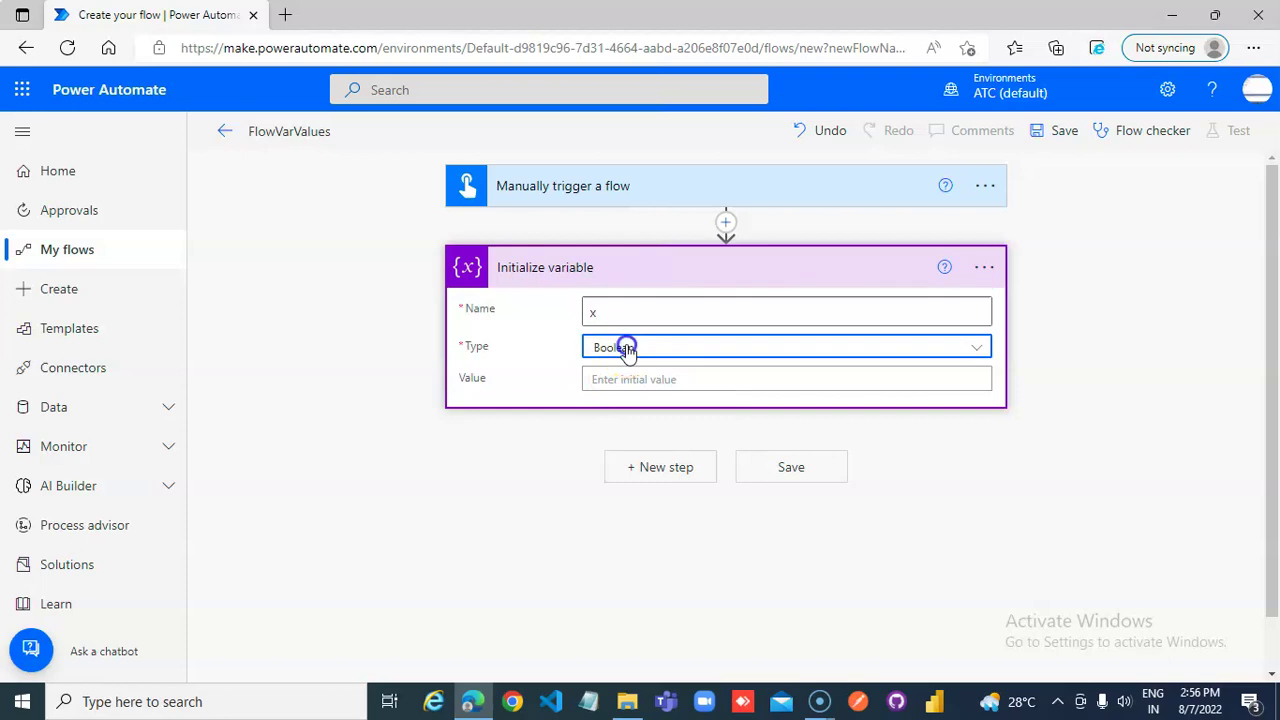
{"action": "left_click", "coordinate": [626, 348]}
{"action": "left_click", "coordinate": [623, 414]}
{"action": "left_click", "coordinate": [622, 379]}
{"action": "type", "text": "1"}
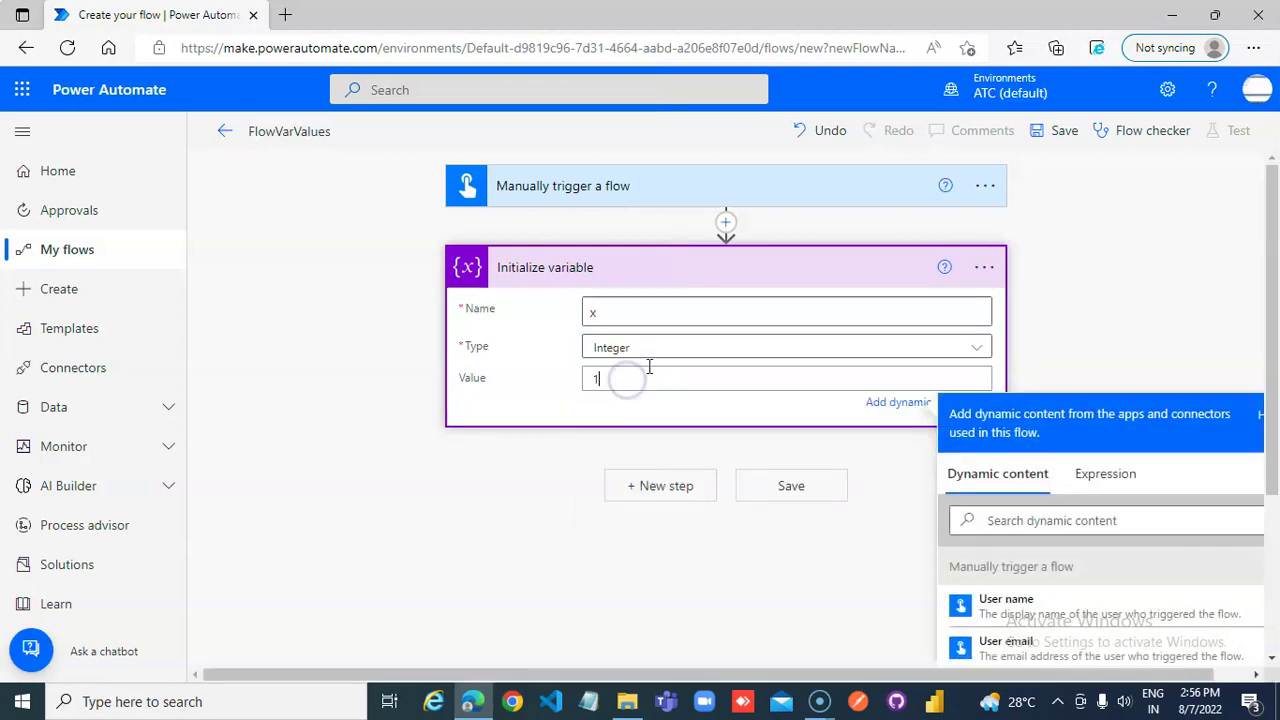
Step: Add a parallel branch below the trigger containing a second Initialize variable action
{"action": "left_click", "coordinate": [726, 222]}
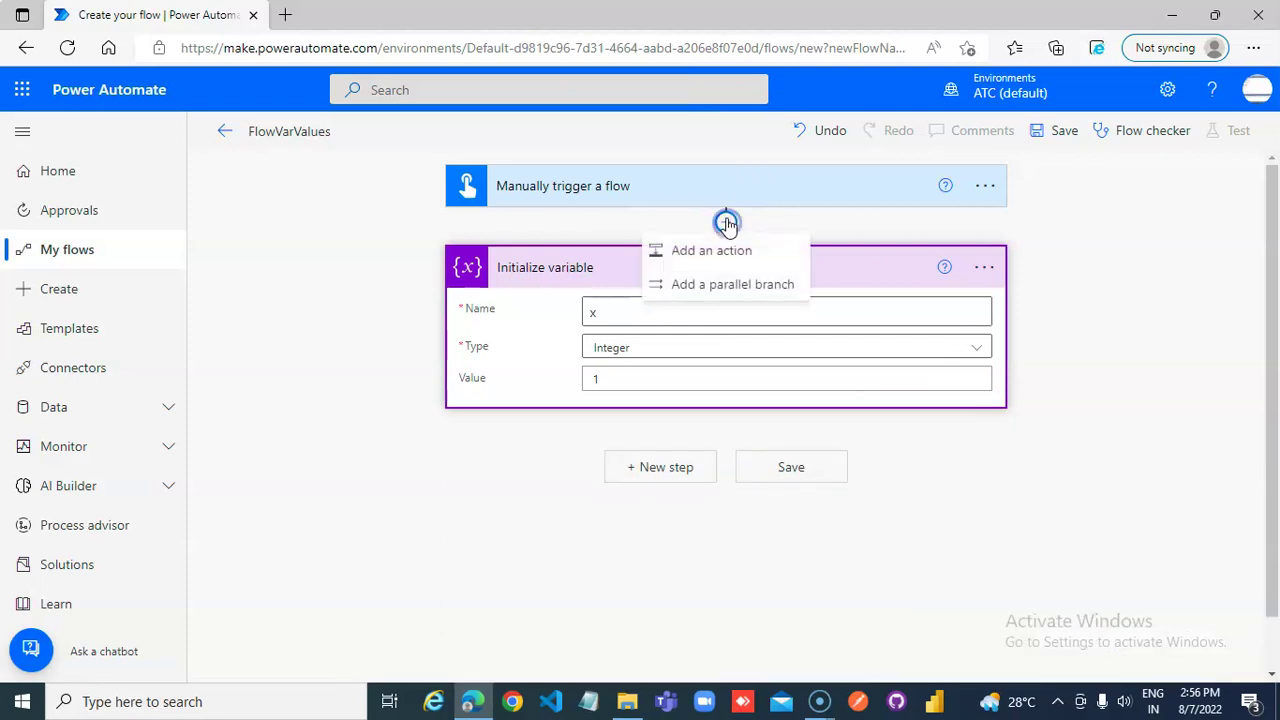
{"action": "left_click", "coordinate": [728, 280]}
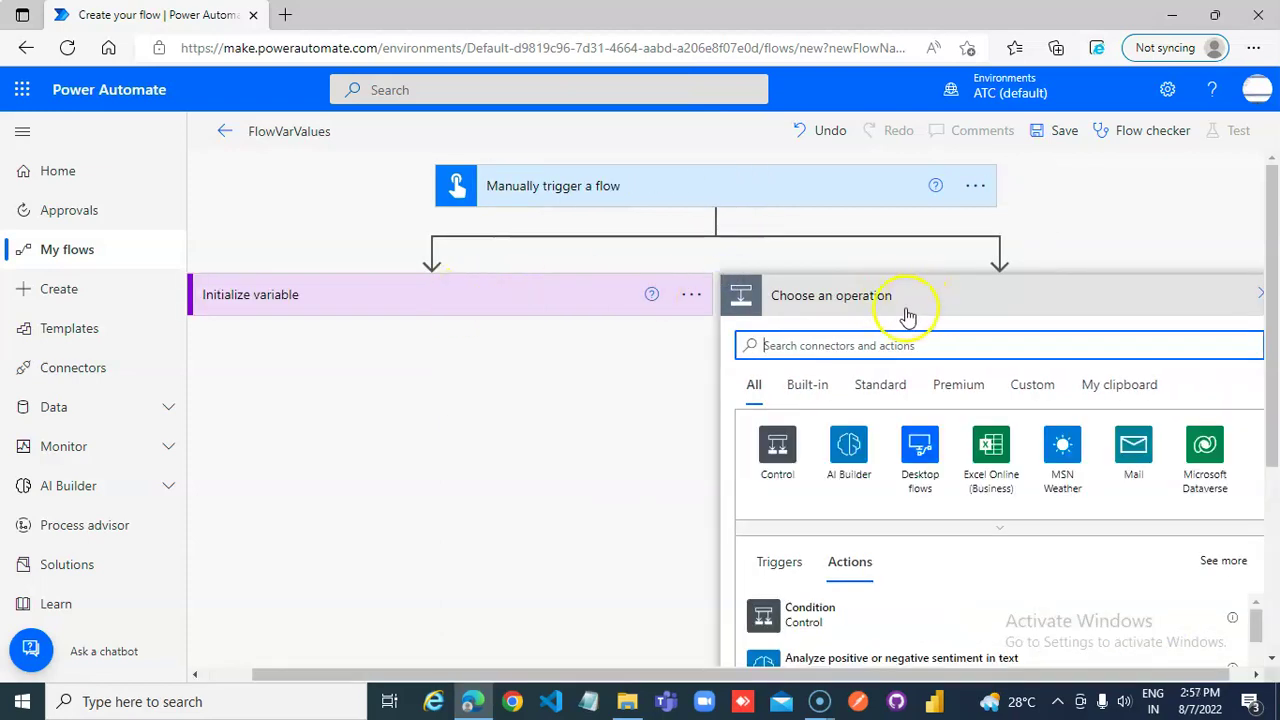
{"action": "left_click", "coordinate": [860, 343]}
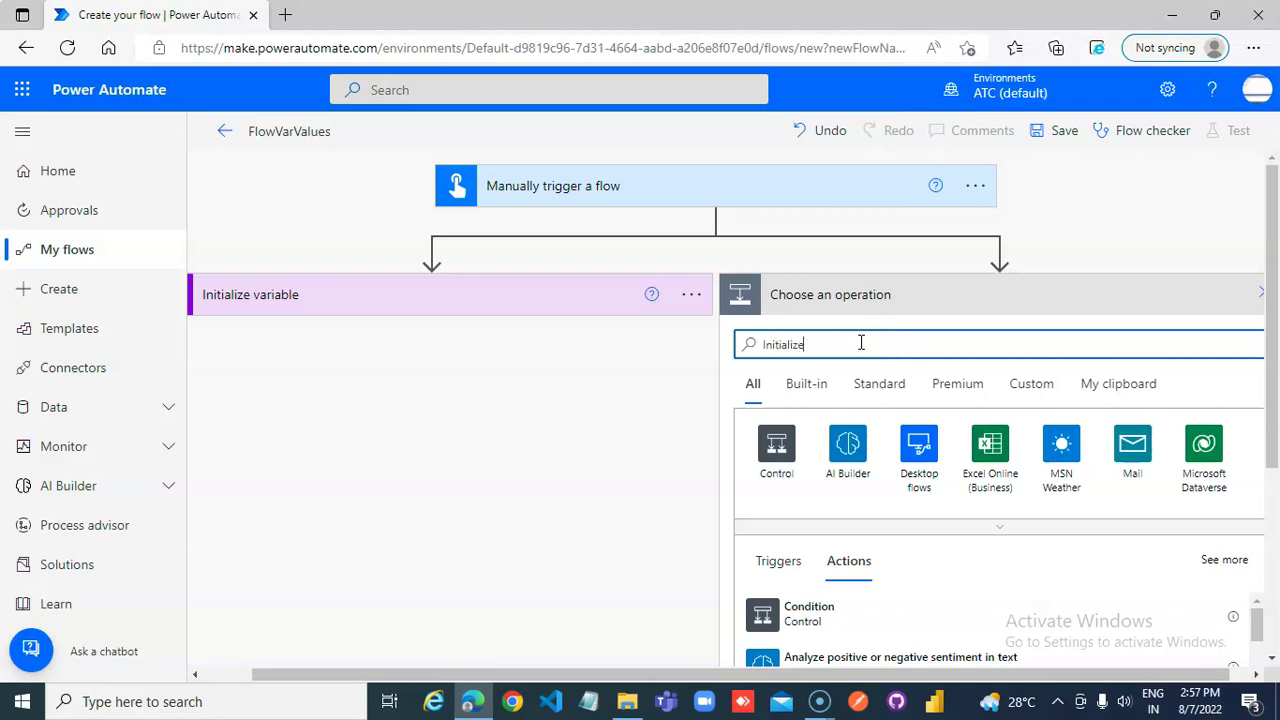
{"action": "left_click", "coordinate": [823, 609]}
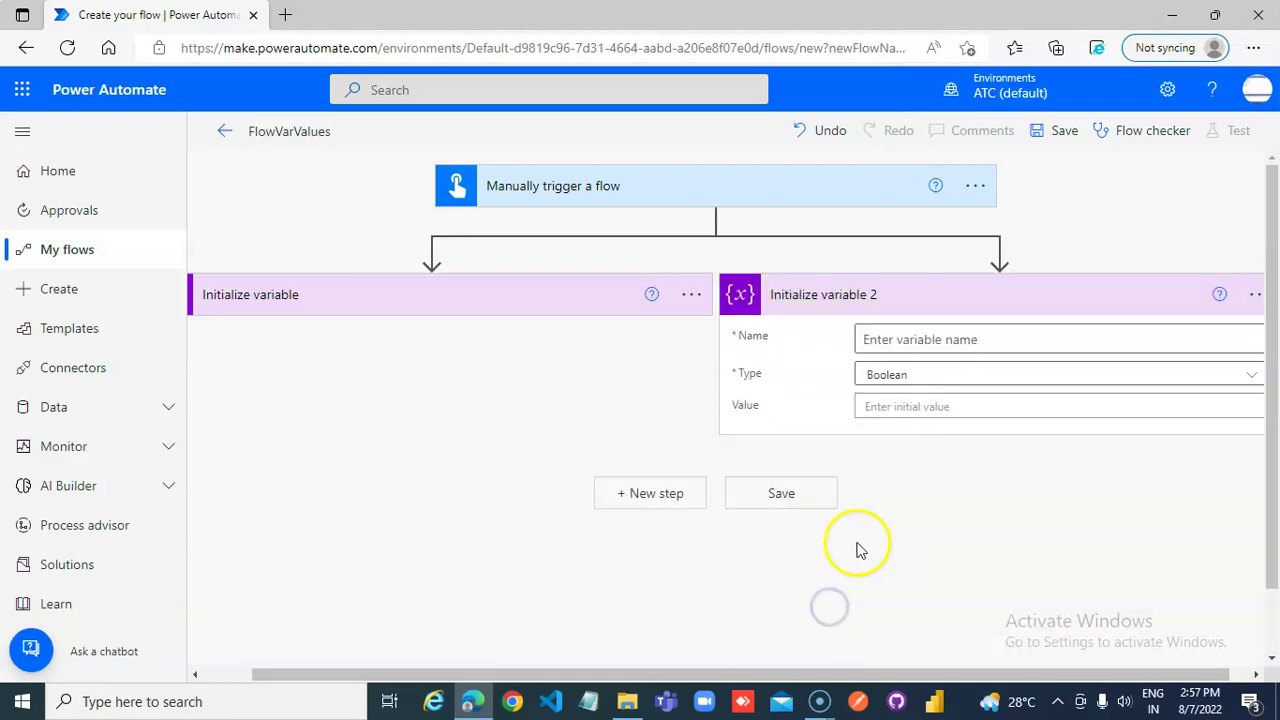
Step: Define the parallel branch's variable with name y, type Integer and initial value 2
{"action": "left_click", "coordinate": [918, 341]}
{"action": "type", "text": "y"}
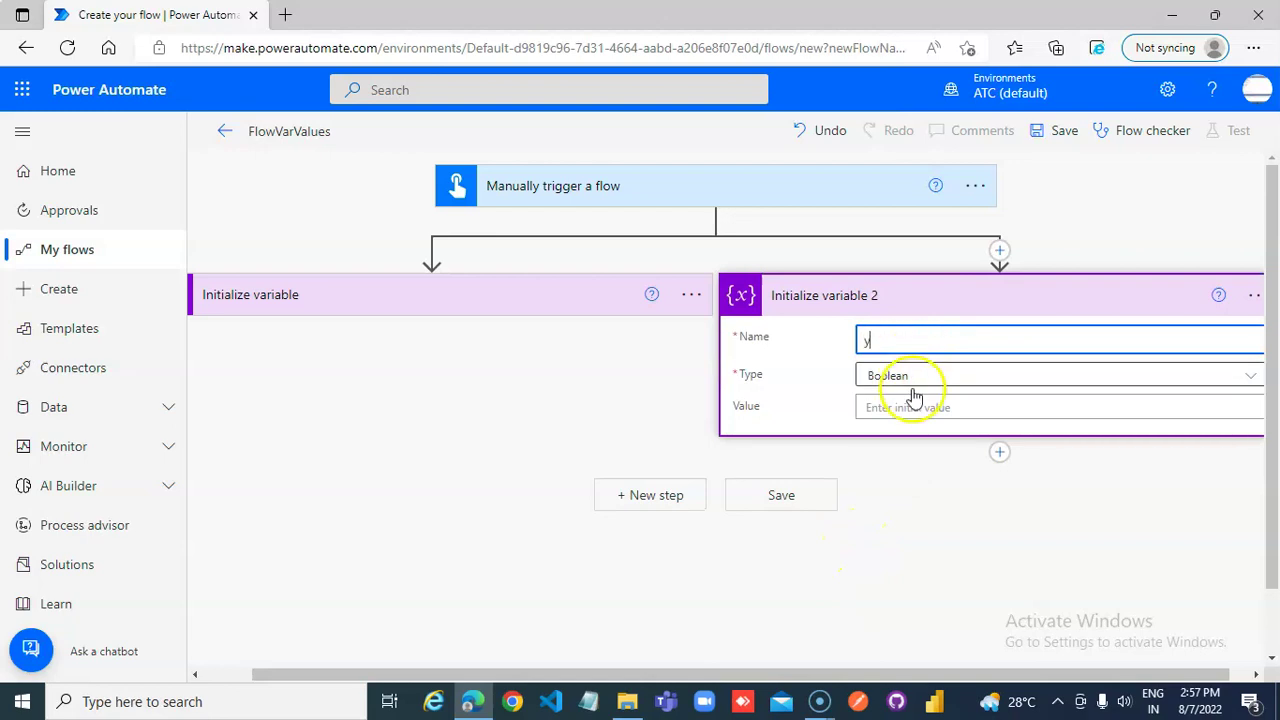
{"action": "left_click", "coordinate": [908, 373]}
{"action": "left_click", "coordinate": [907, 438]}
{"action": "left_click", "coordinate": [918, 409]}
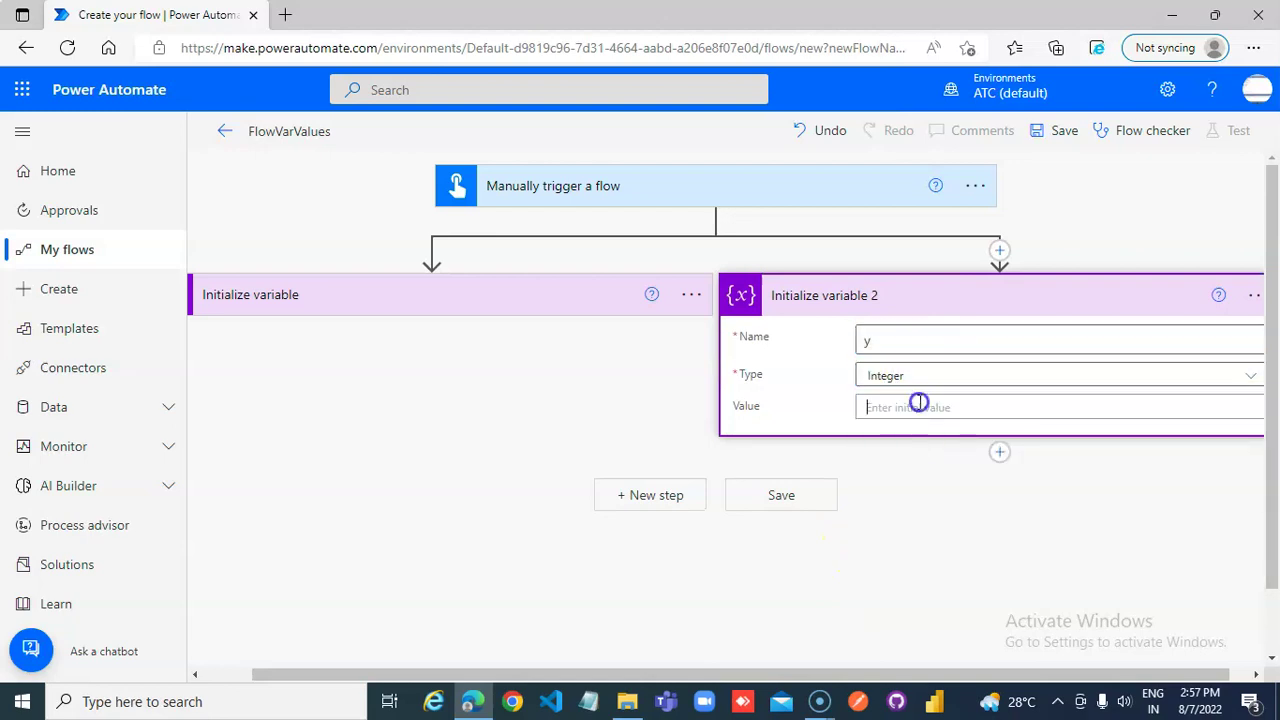
{"action": "type", "text": "2"}
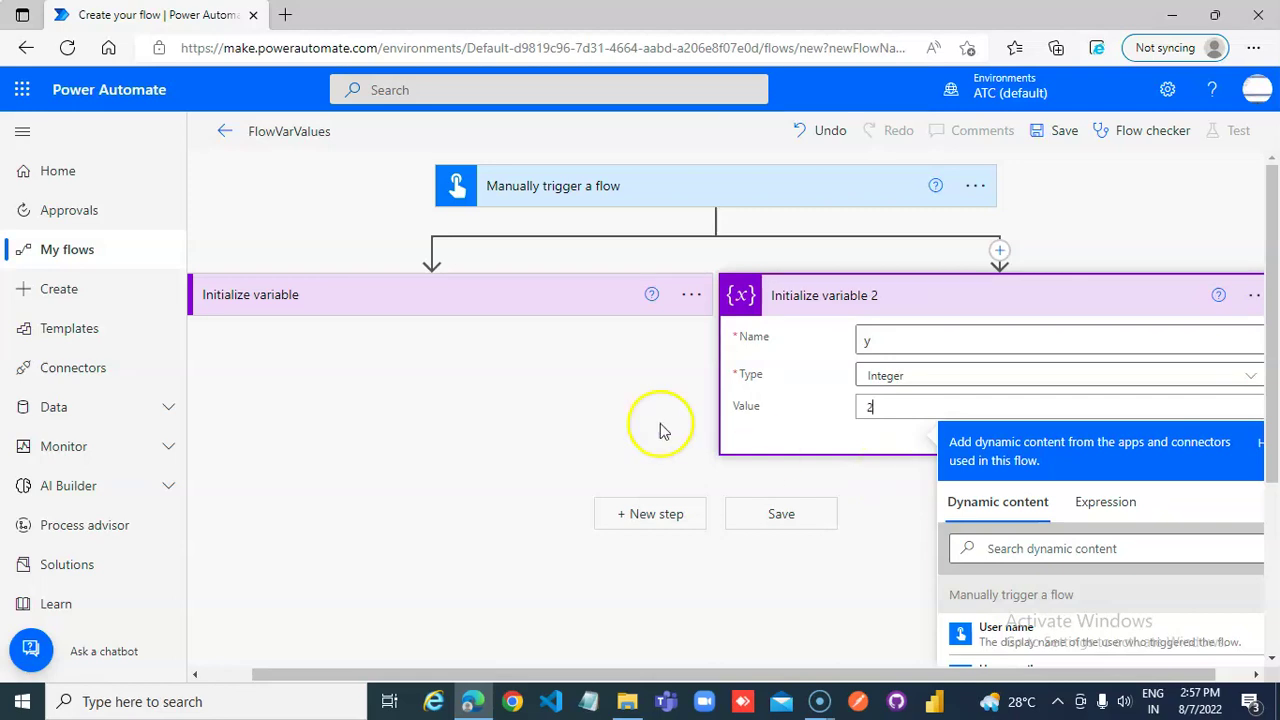
{"action": "left_click", "coordinate": [540, 412]}
{"action": "left_click", "coordinate": [921, 294]}
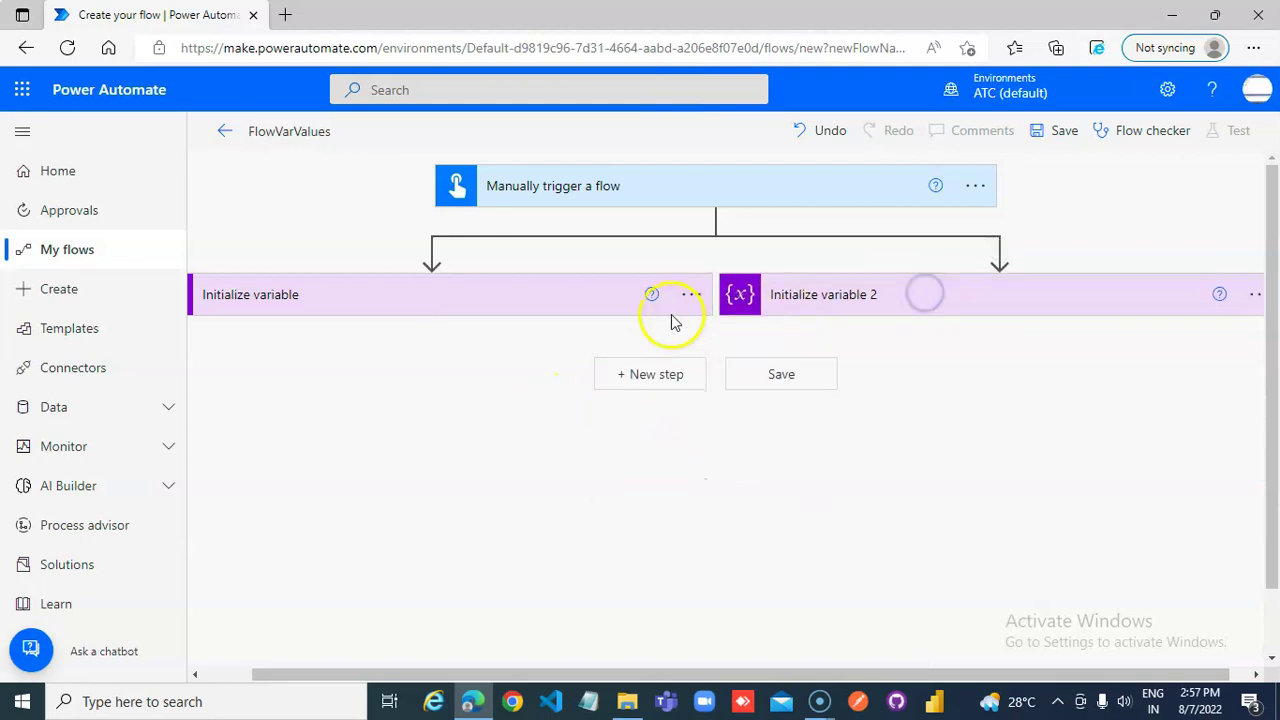
Step: Rename the action that initializes variable x as "Initialize x"
{"action": "left_click", "coordinate": [476, 302]}
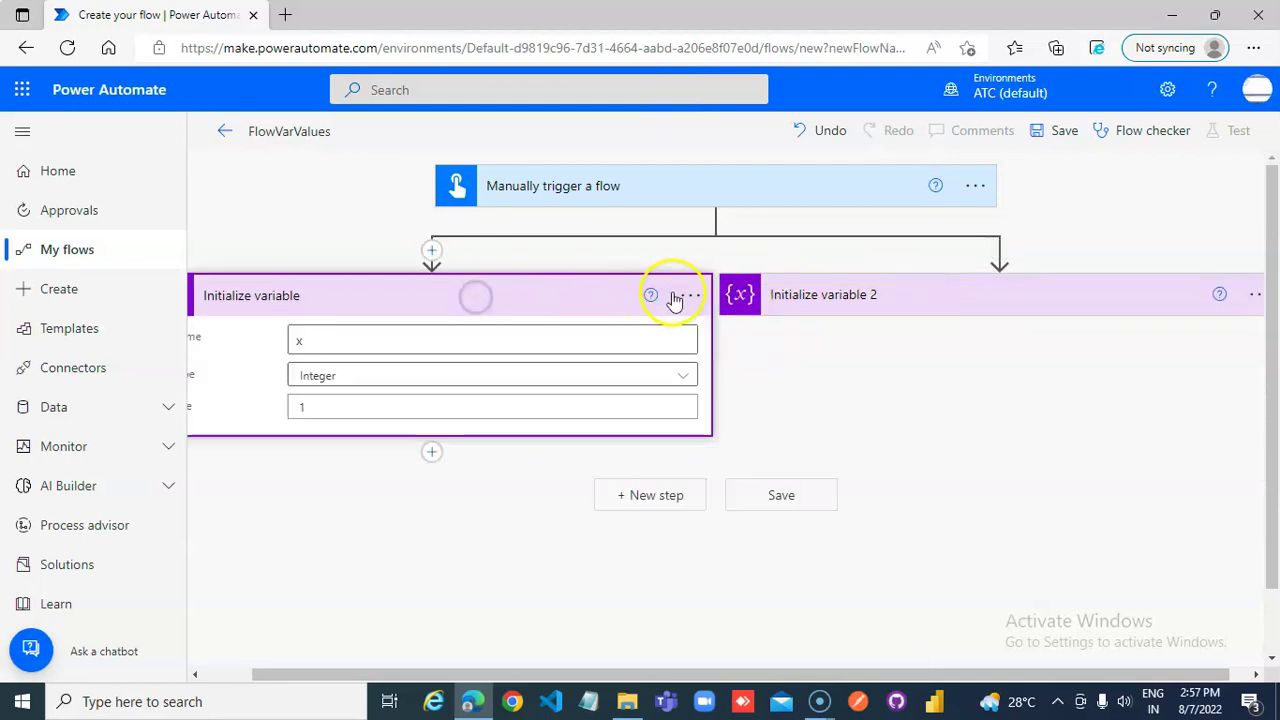
{"action": "left_click", "coordinate": [689, 294]}
{"action": "left_click", "coordinate": [770, 324]}
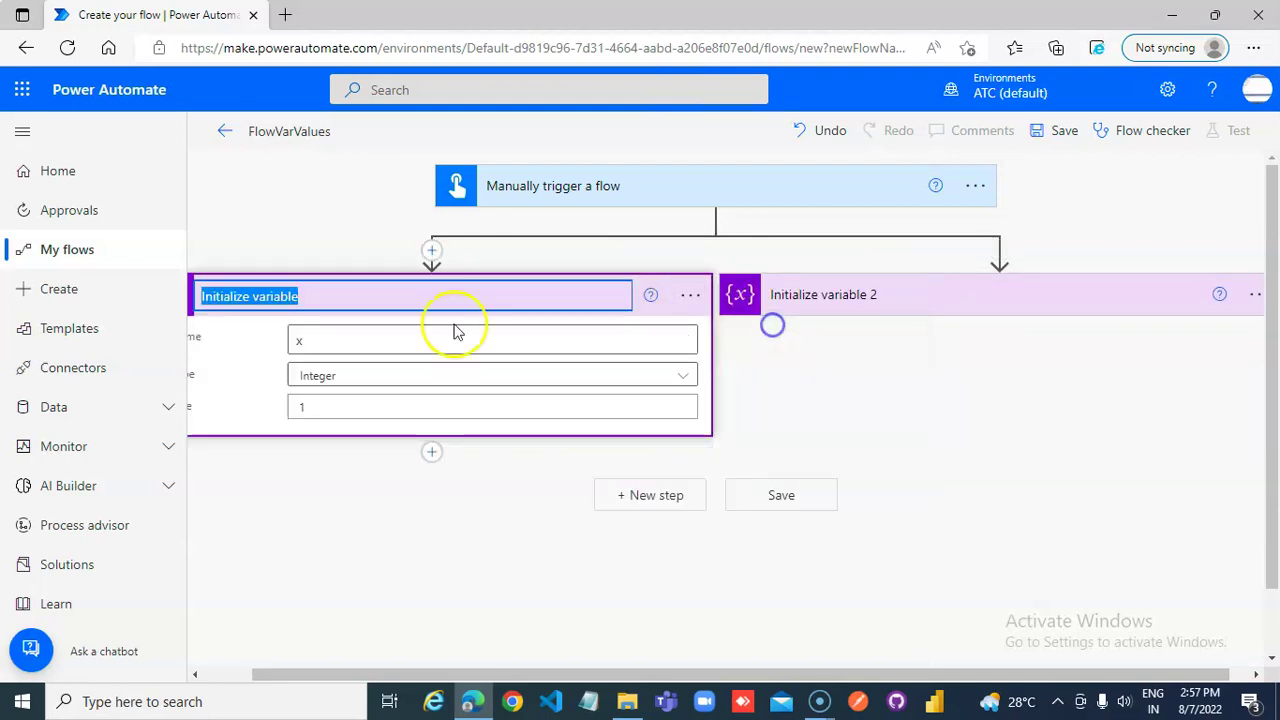
{"action": "left_click", "coordinate": [410, 300]}
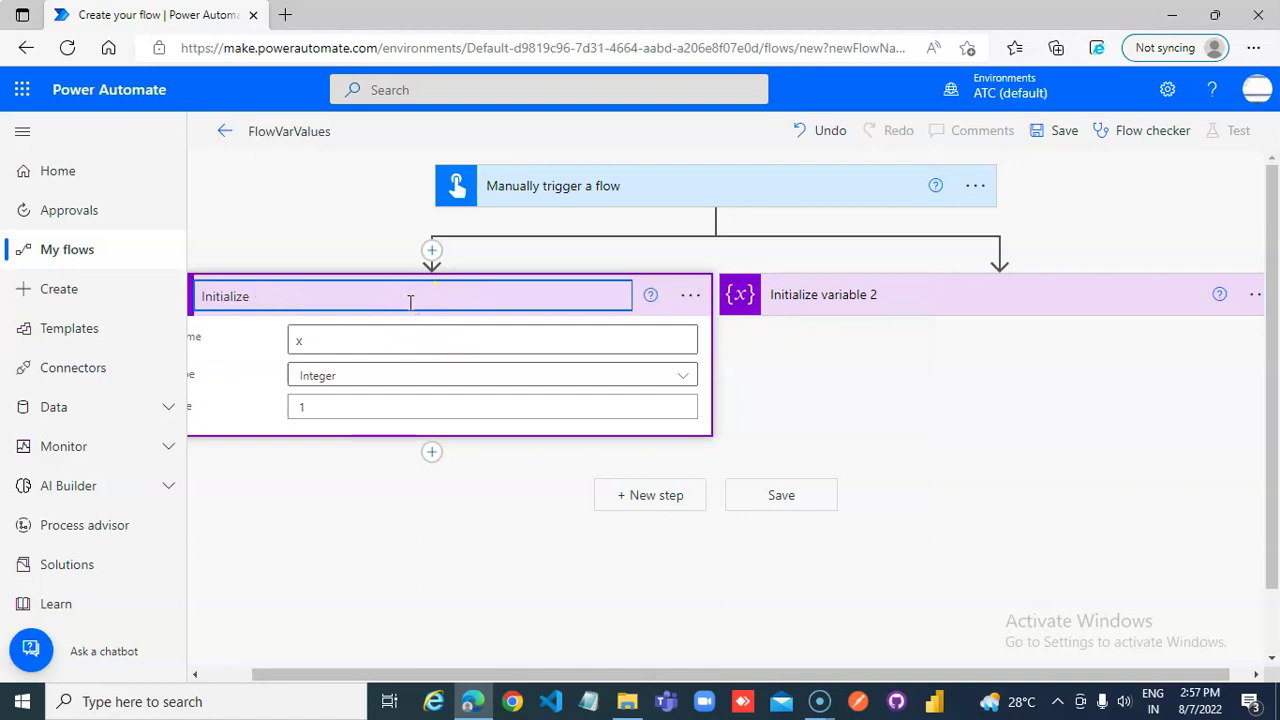
Step: Rename the action in the parallel branch as "Initialize y"
{"action": "left_click", "coordinate": [1094, 307]}
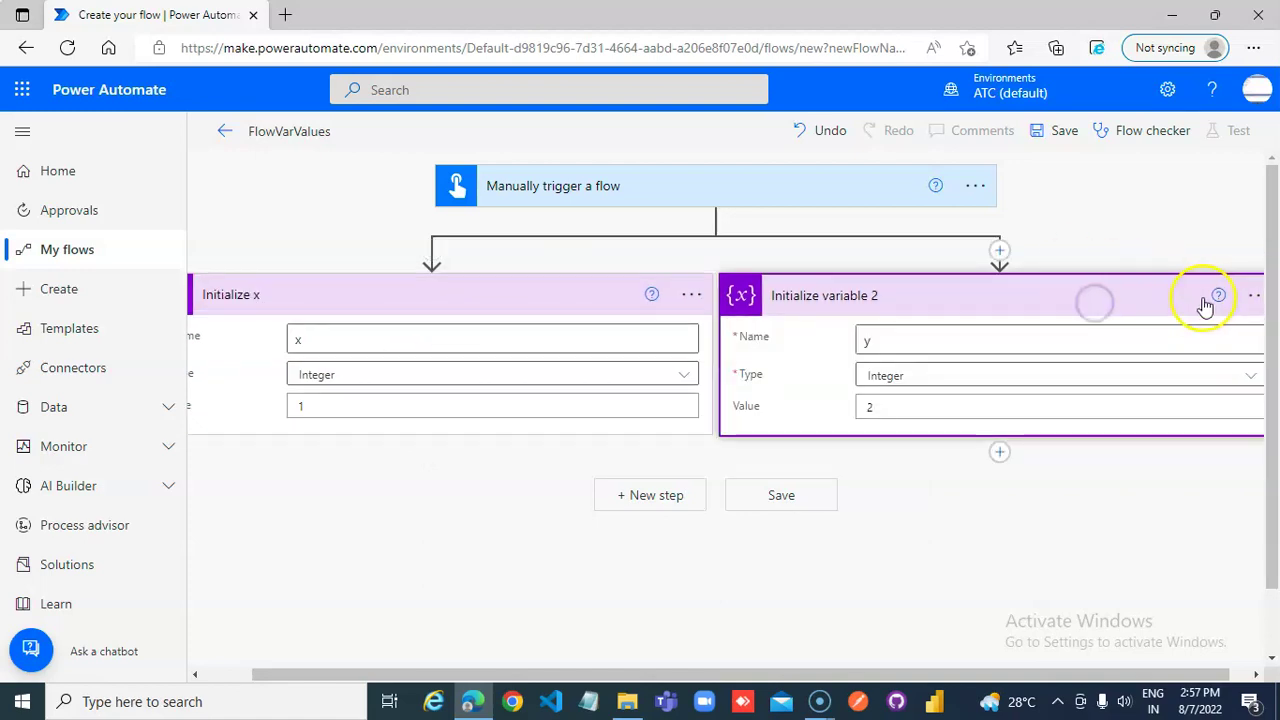
{"action": "left_click", "coordinate": [1252, 295]}
{"action": "left_click", "coordinate": [1094, 328]}
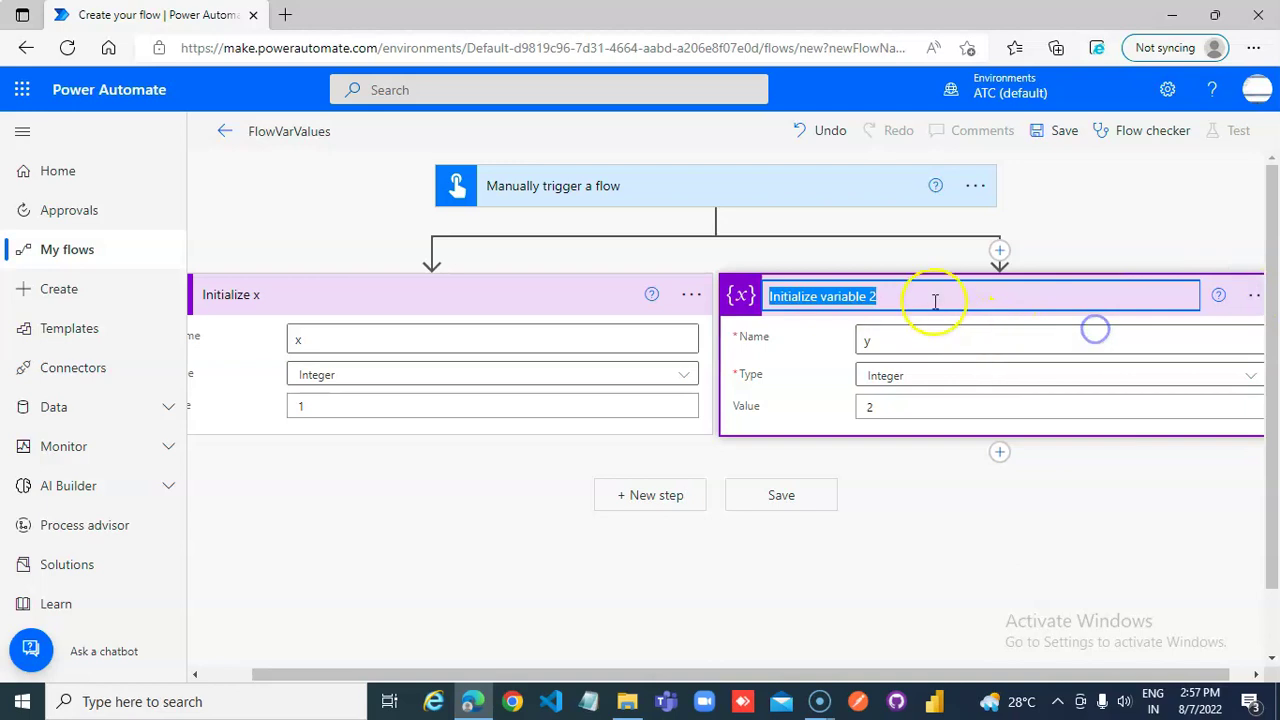
{"action": "left_click", "coordinate": [921, 293]}
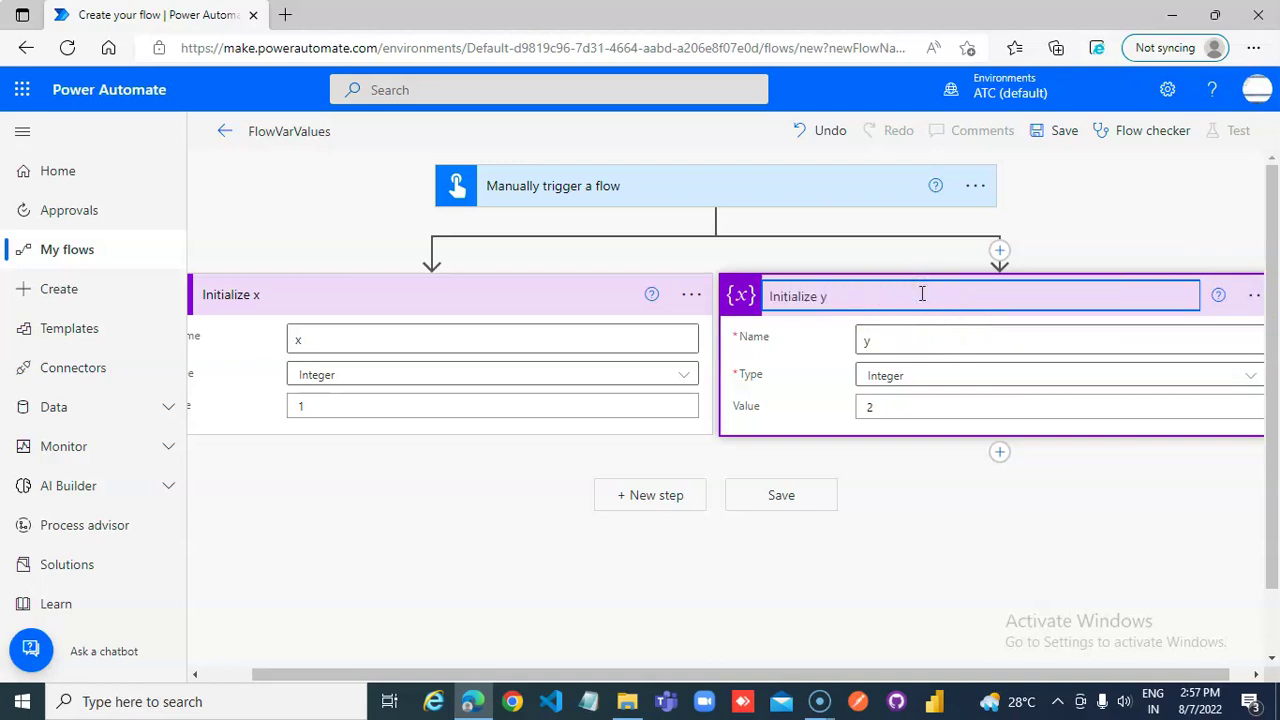
{"action": "left_click", "coordinate": [343, 537]}
{"action": "left_click_drag", "start_coordinate": [401, 674], "coordinate": [240, 680]}
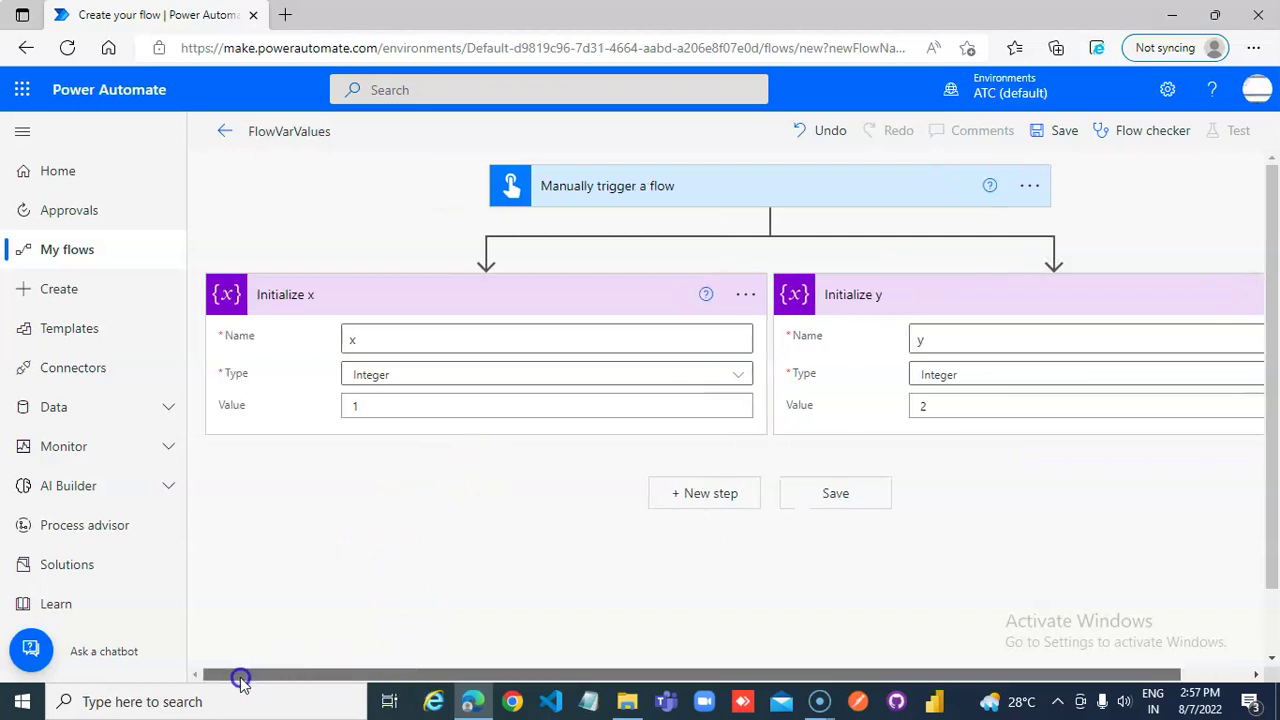
Step: Add a Set variable action below Initialize x in its branch
{"action": "left_click", "coordinate": [363, 298]}
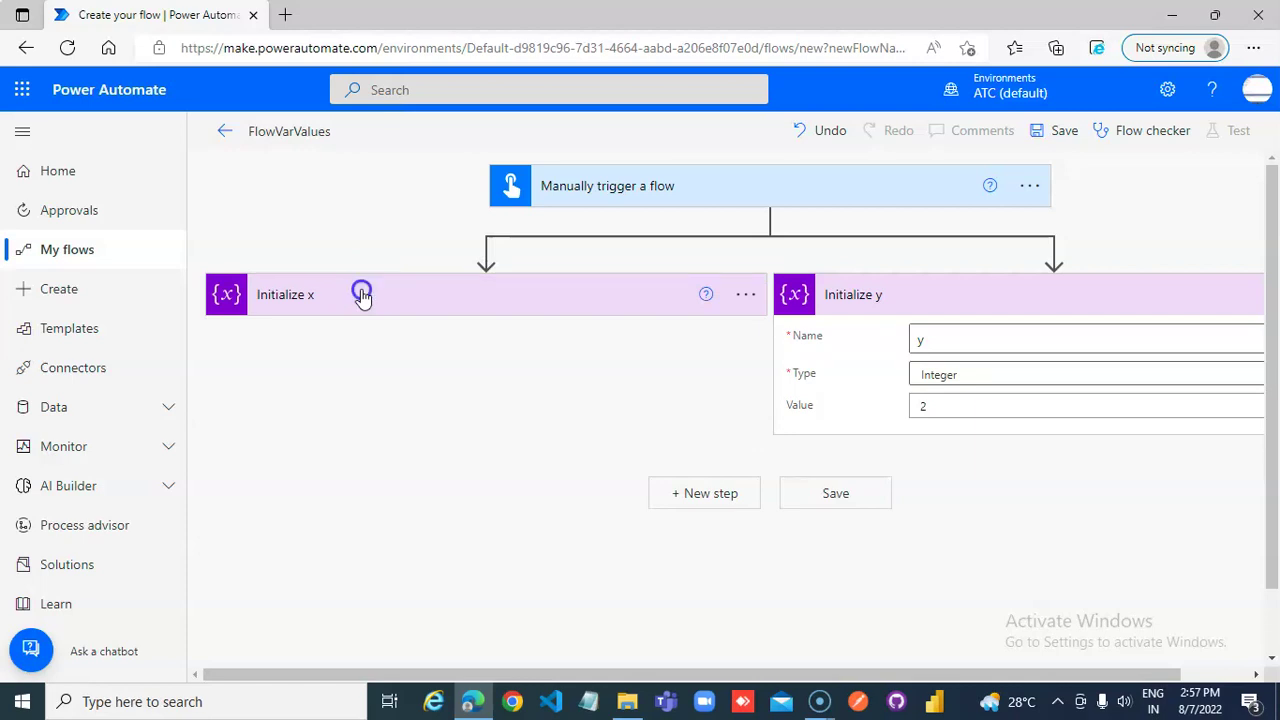
{"action": "left_click", "coordinate": [363, 297]}
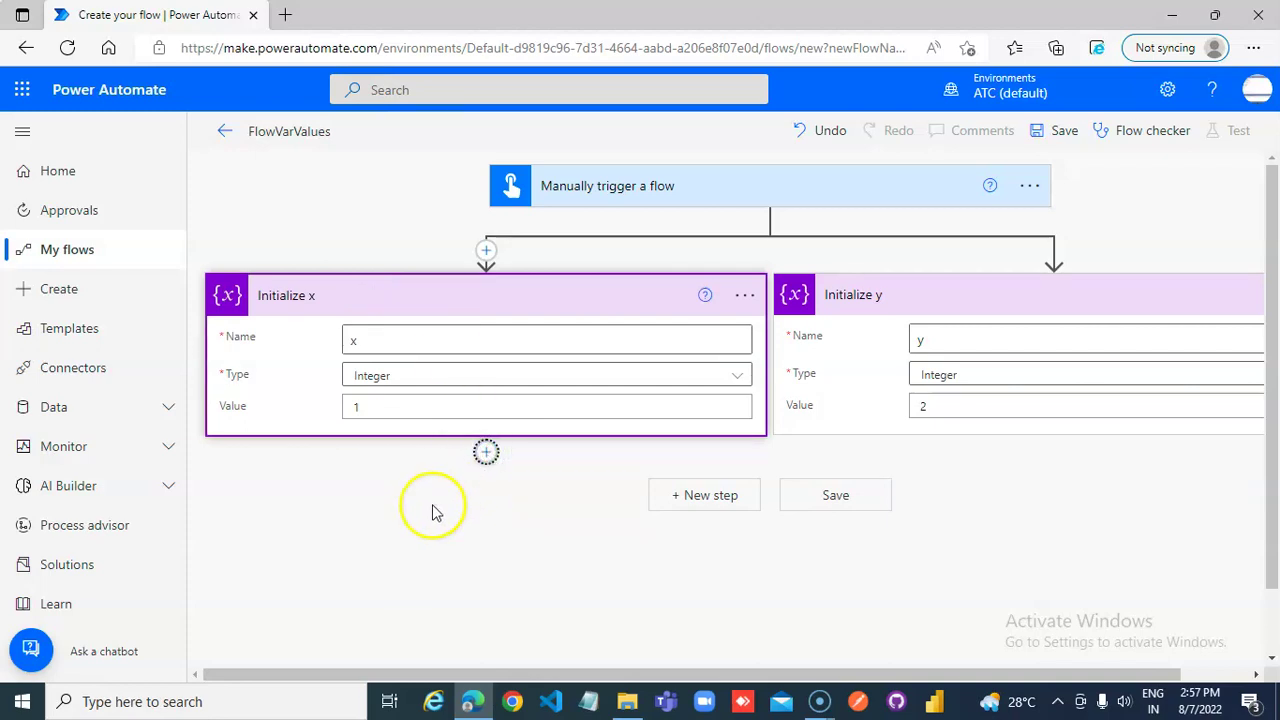
{"action": "left_click", "coordinate": [486, 452]}
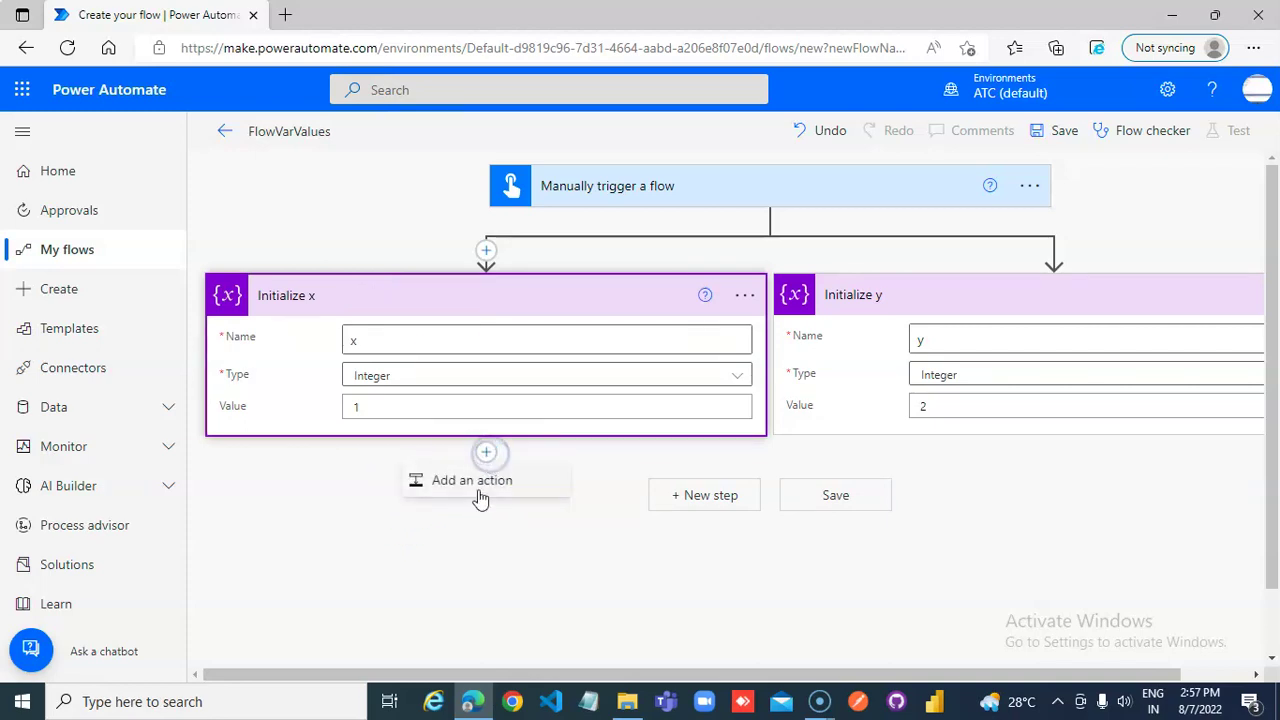
{"action": "left_click", "coordinate": [478, 490]}
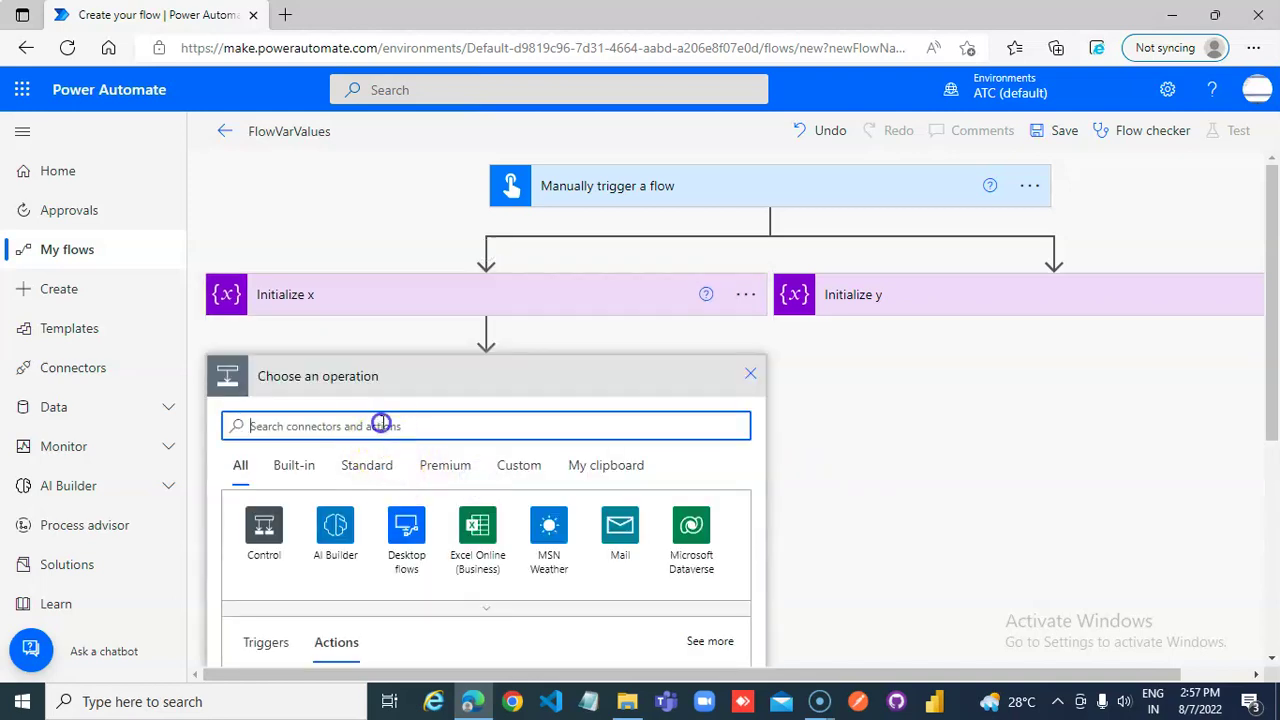
{"action": "type", "text": "s"}
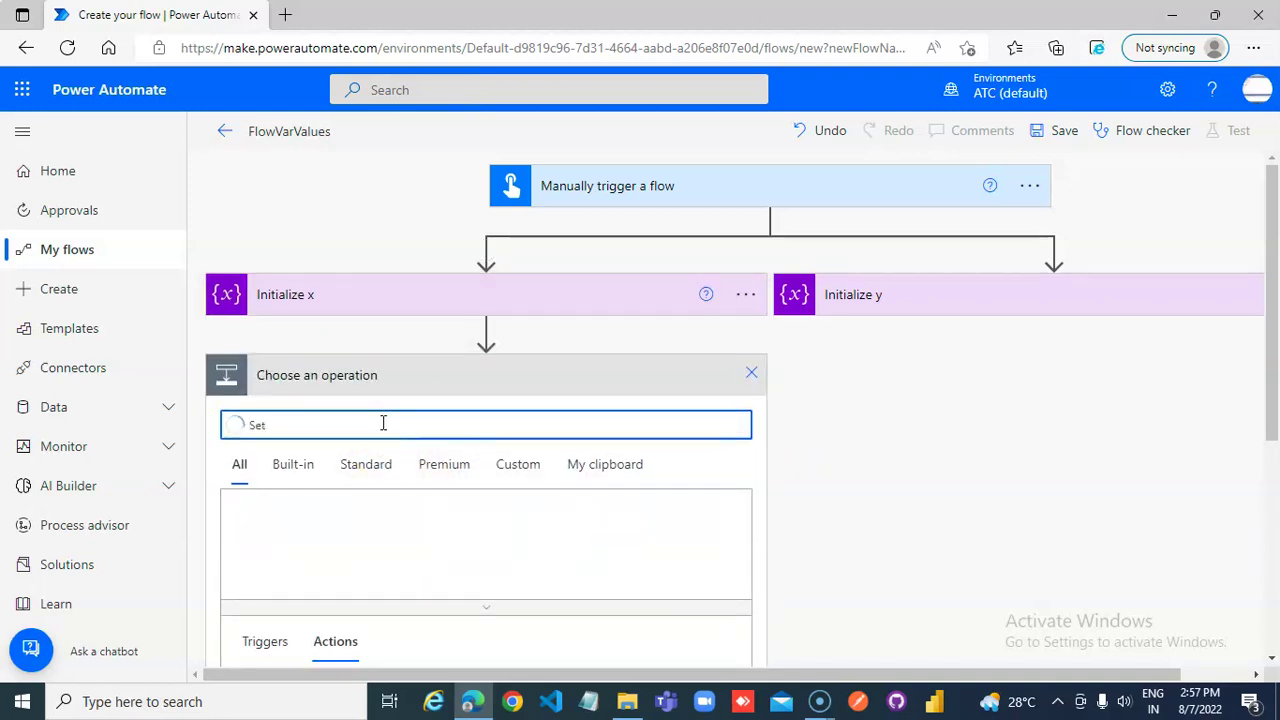
{"action": "scroll", "coordinate": [440, 570], "scroll_direction": "down", "scroll_amount": 2}
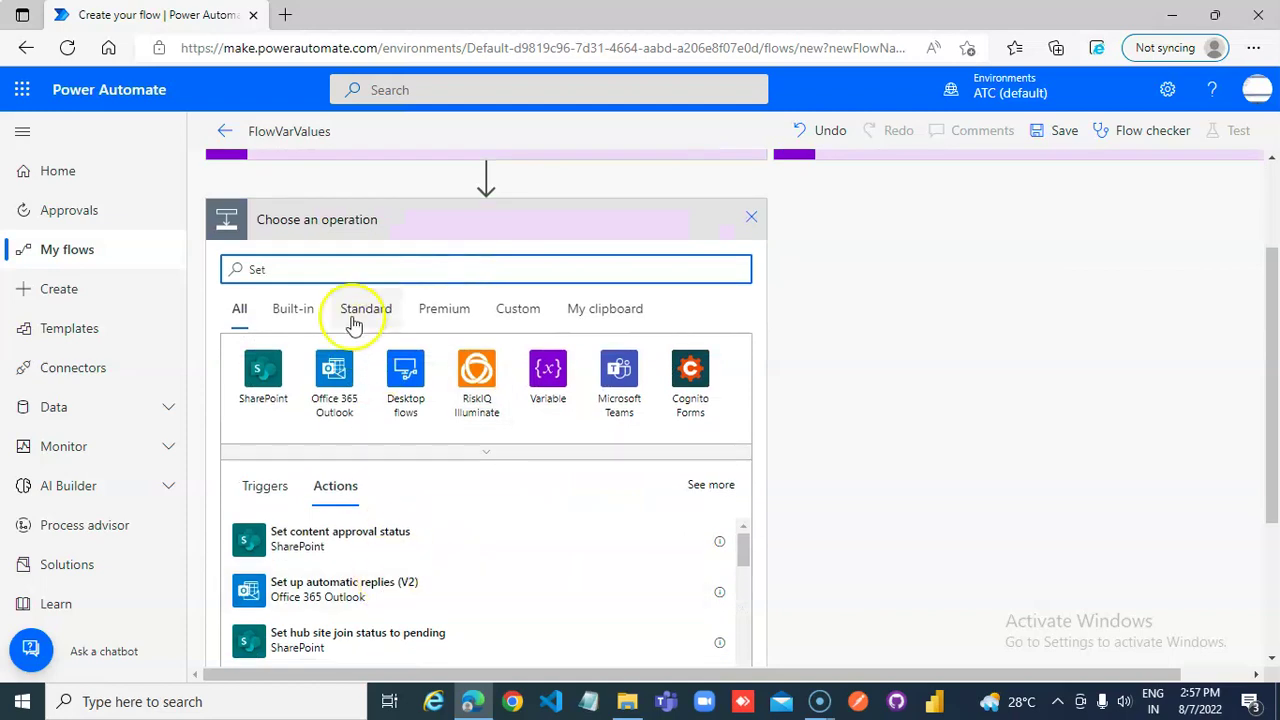
{"action": "left_click", "coordinate": [303, 269]}
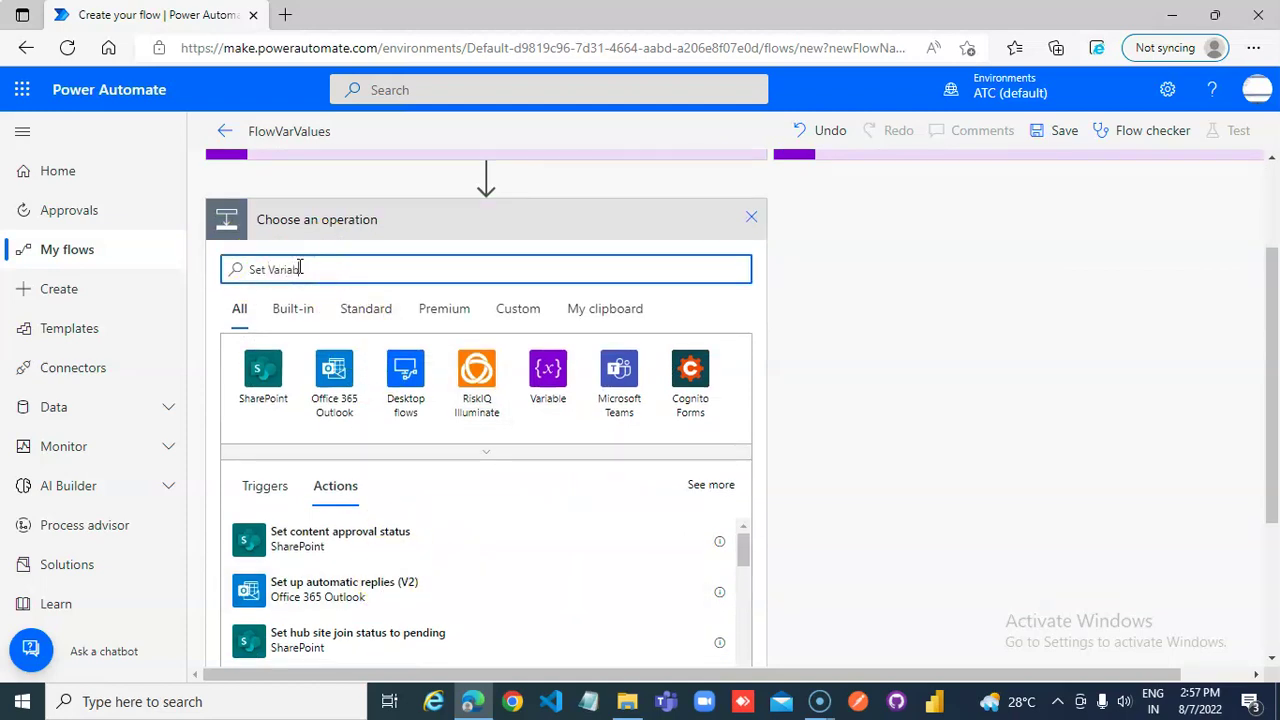
{"action": "type", "text": "Variable"}
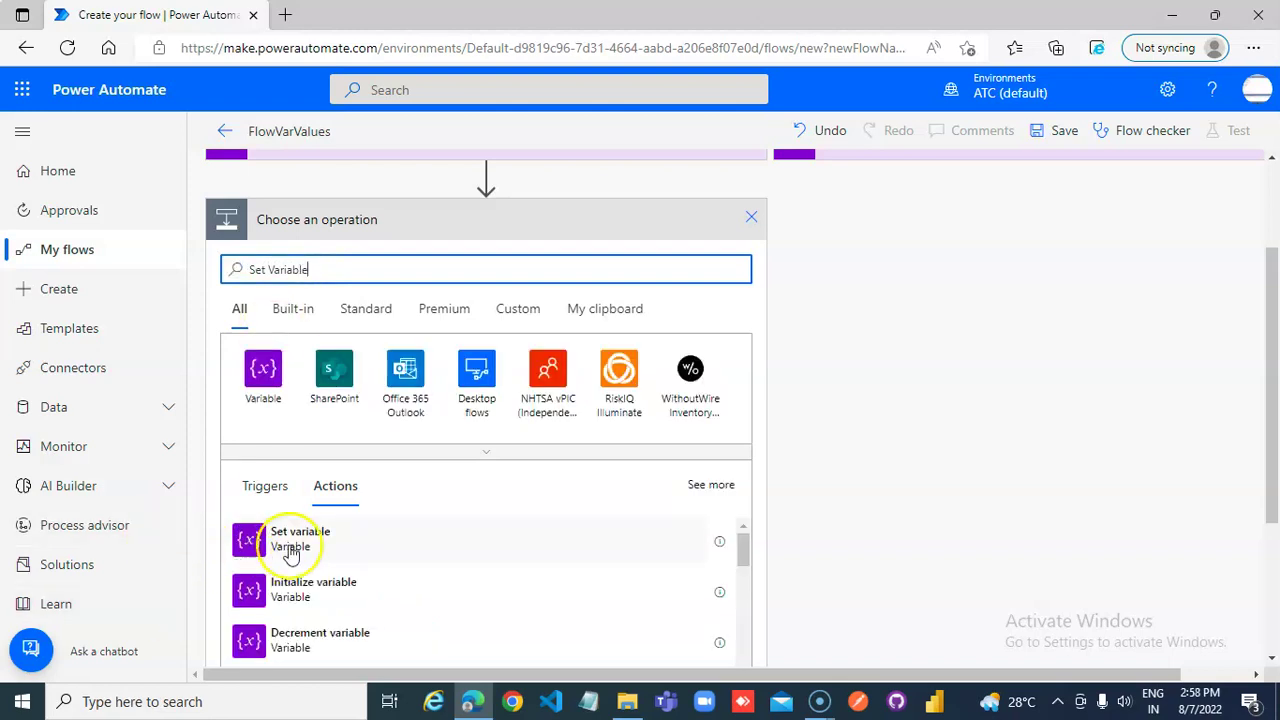
{"action": "left_click", "coordinate": [288, 545]}
Step: Expand the Initialize y and Initialize x actions and collapse the site navigation to show both branches in full
{"action": "left_click", "coordinate": [884, 226]}
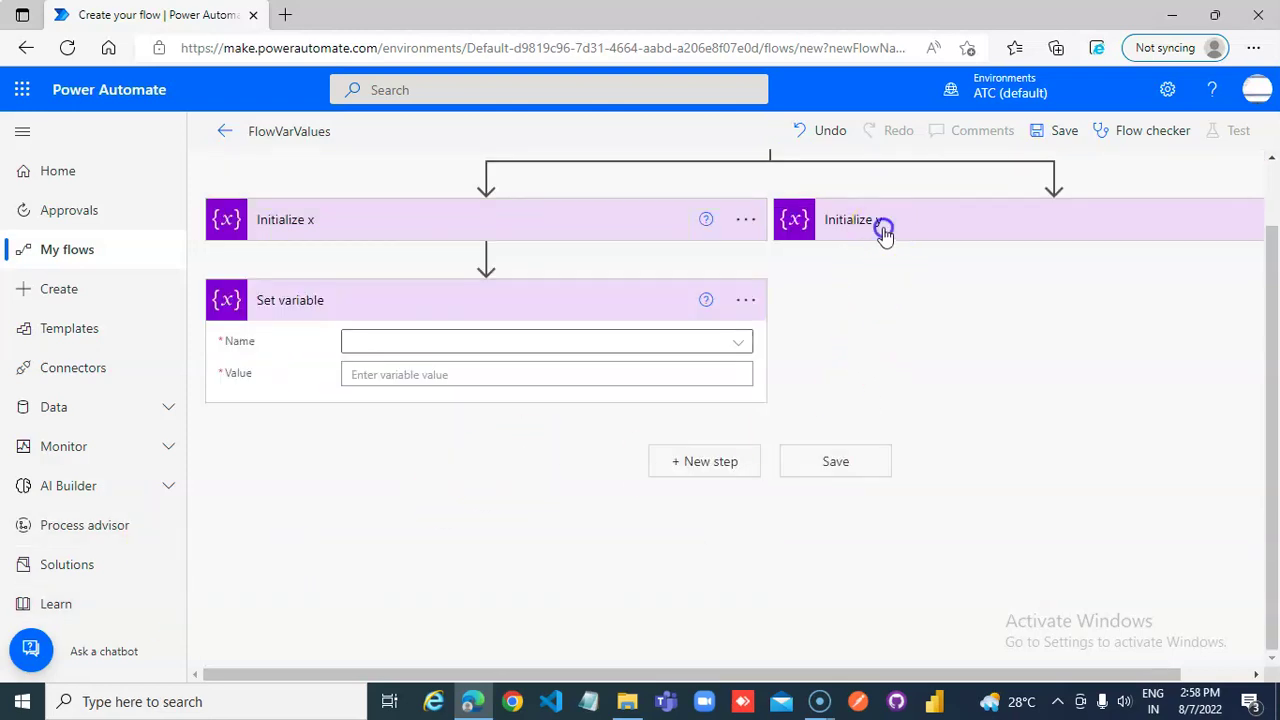
{"action": "left_click", "coordinate": [600, 228]}
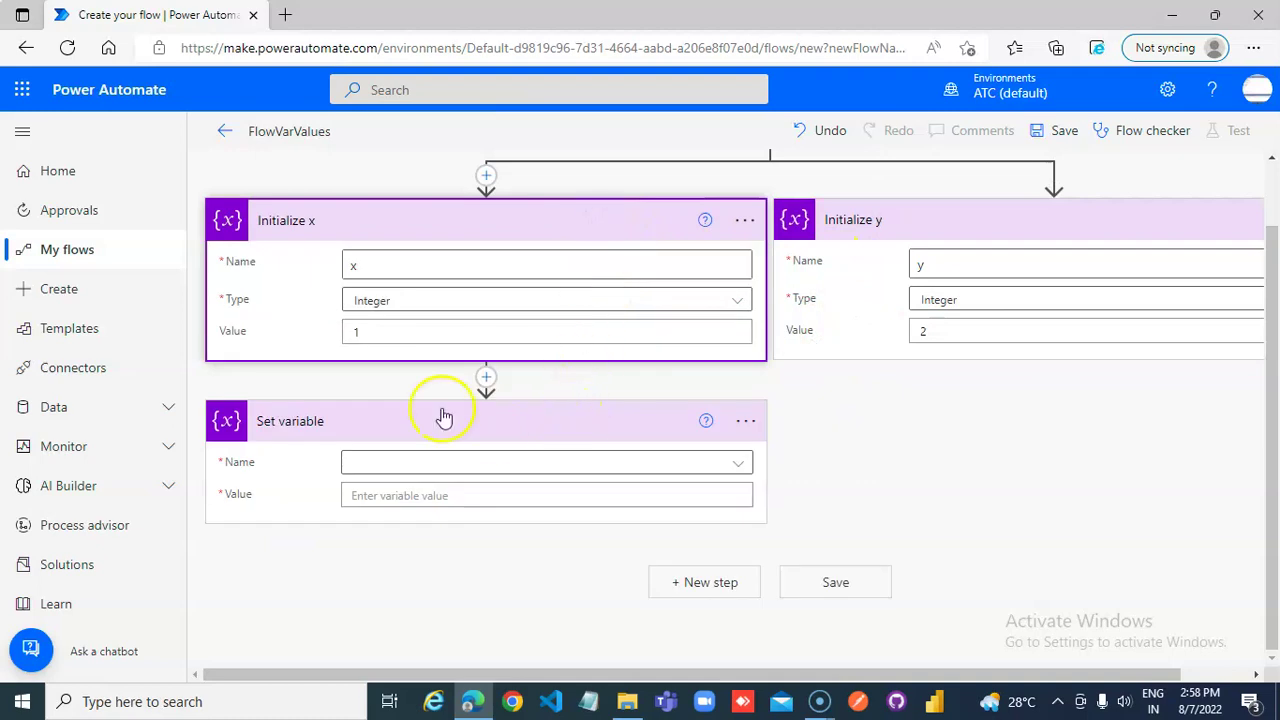
{"action": "left_click", "coordinate": [24, 137]}
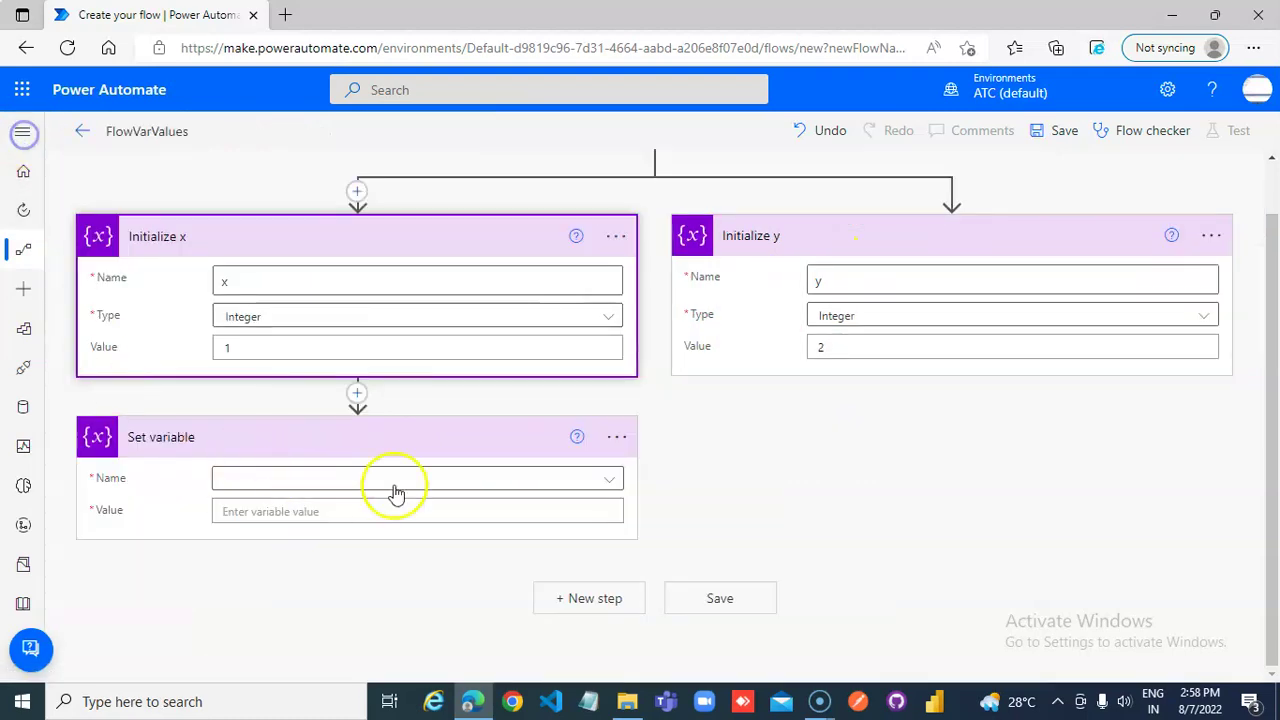
Step: Select x as the variable name in the Set variable action below Initialize x
{"action": "left_click", "coordinate": [831, 284]}
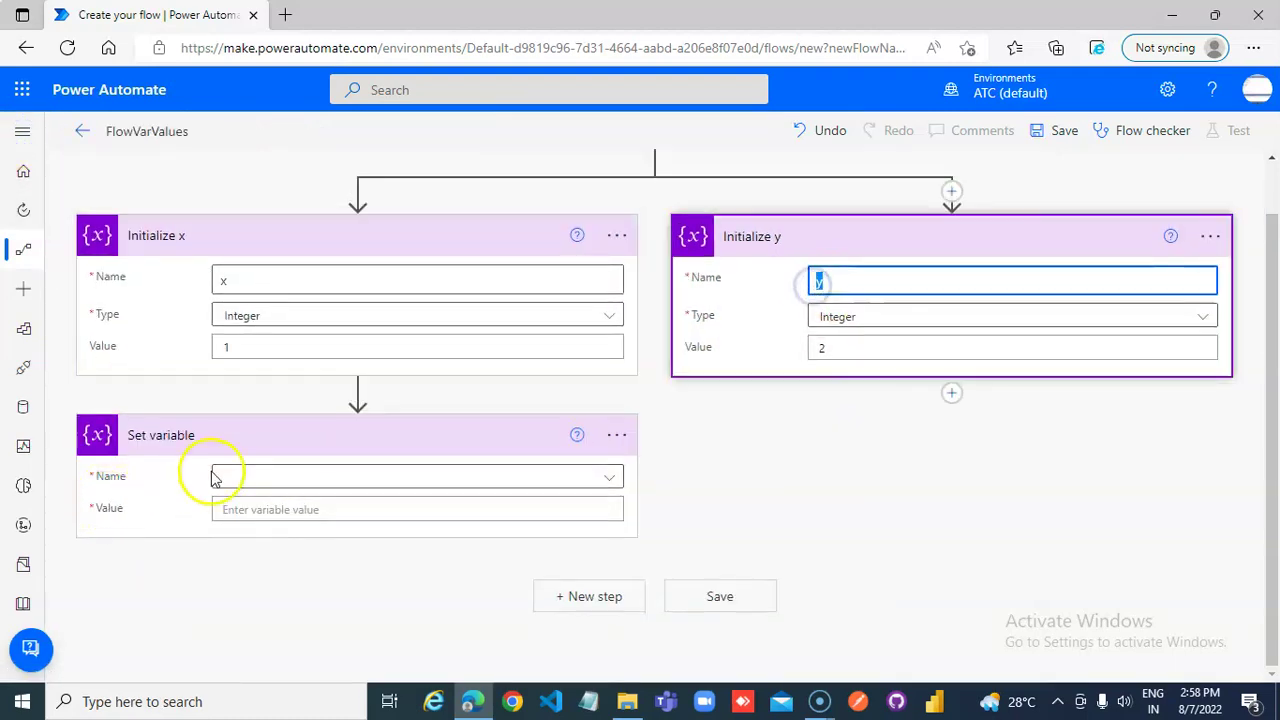
{"action": "left_click", "coordinate": [265, 479]}
{"action": "left_click_drag", "start_coordinate": [249, 553], "coordinate": [245, 549]}
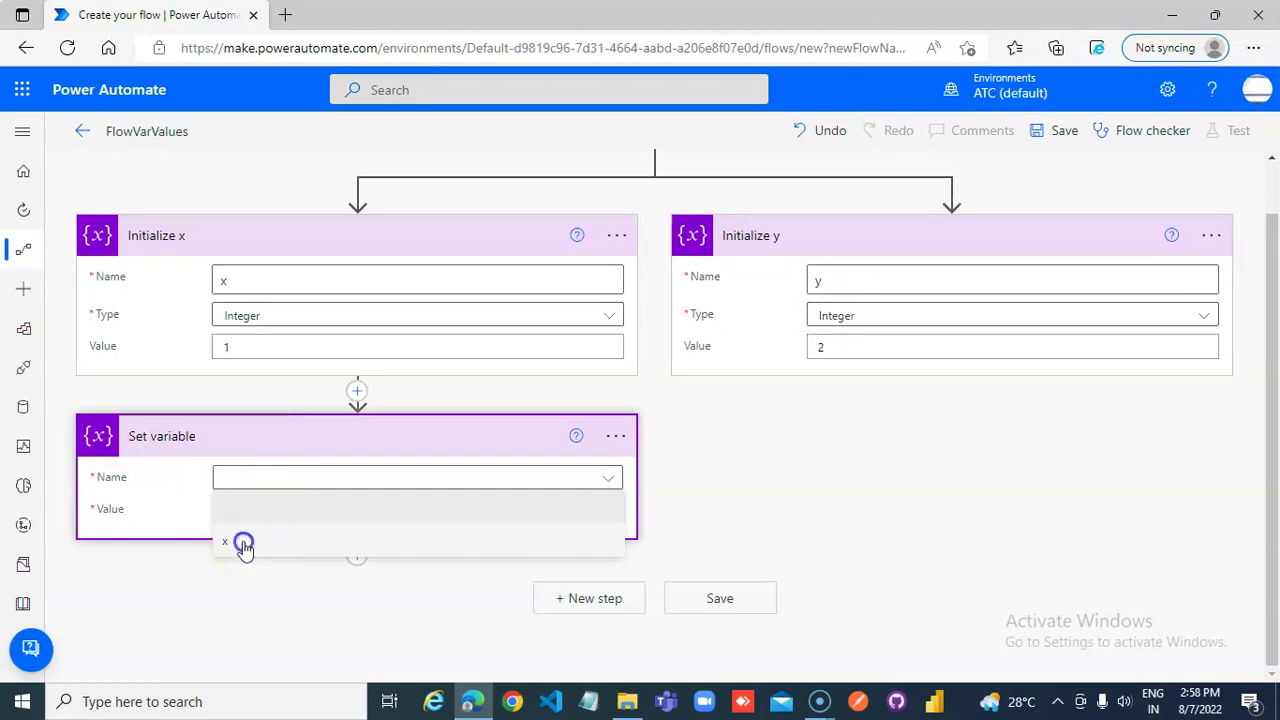
{"action": "left_click", "coordinate": [244, 547]}
{"action": "left_click", "coordinate": [287, 510]}
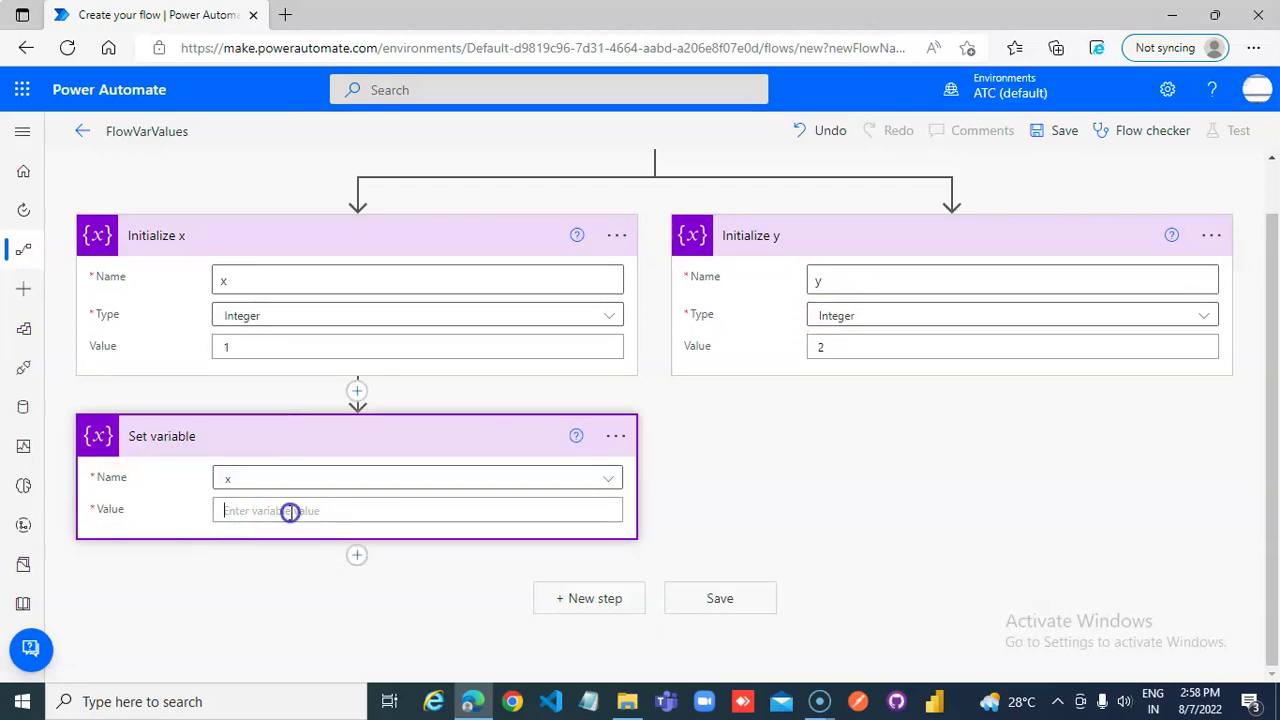
{"action": "left_click", "coordinate": [823, 397]}
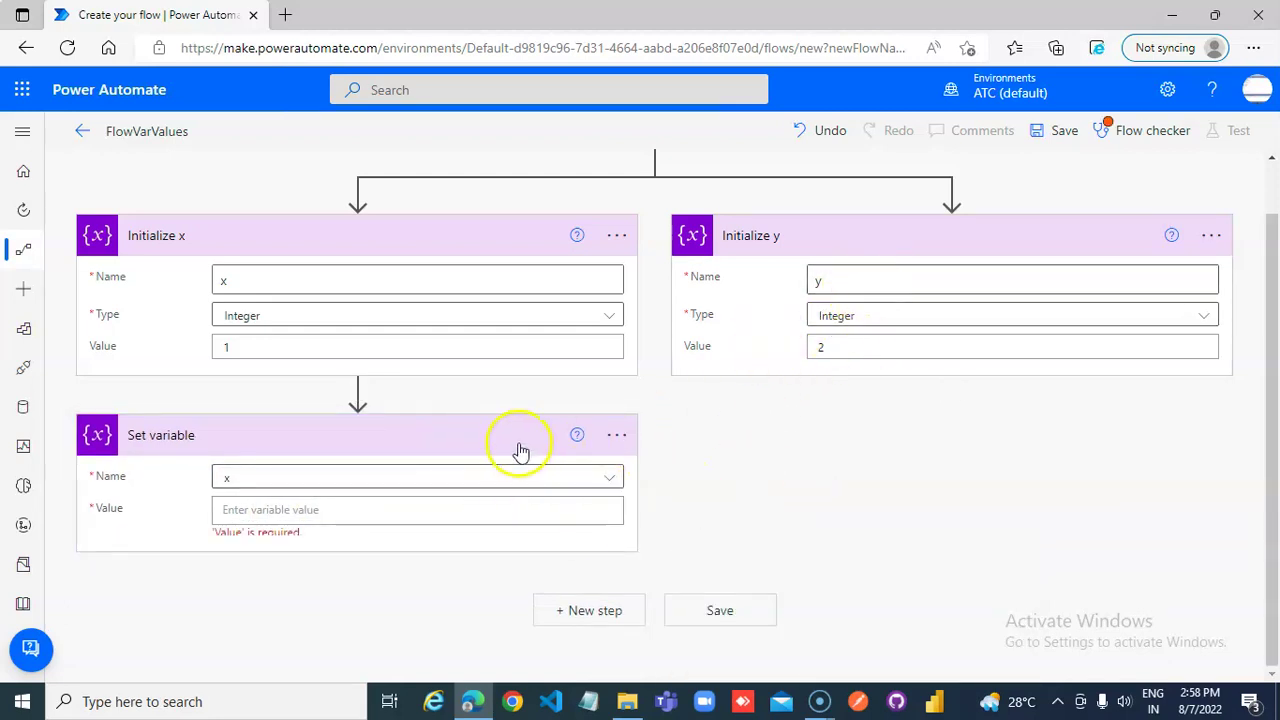
Step: Add a Set variable action below Initialize y in the parallel branch
{"action": "scroll", "coordinate": [752, 459], "scroll_direction": "up", "scroll_amount": 1}
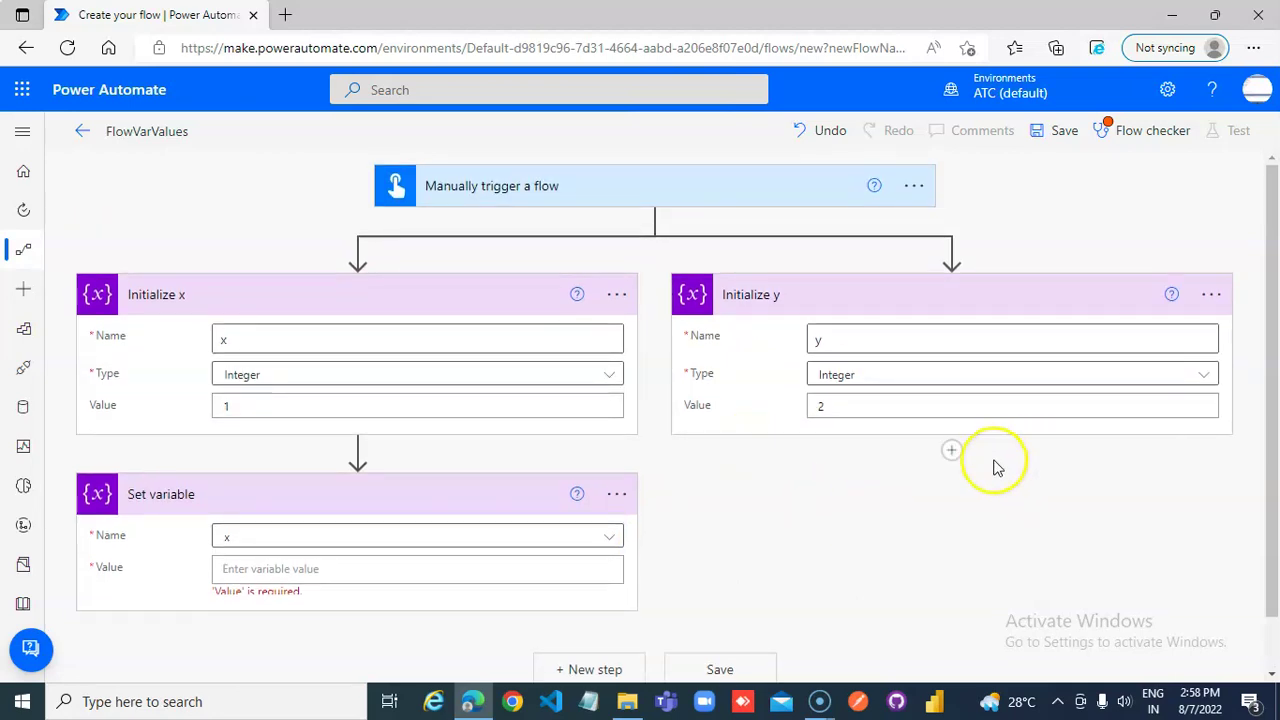
{"action": "left_click", "coordinate": [953, 451]}
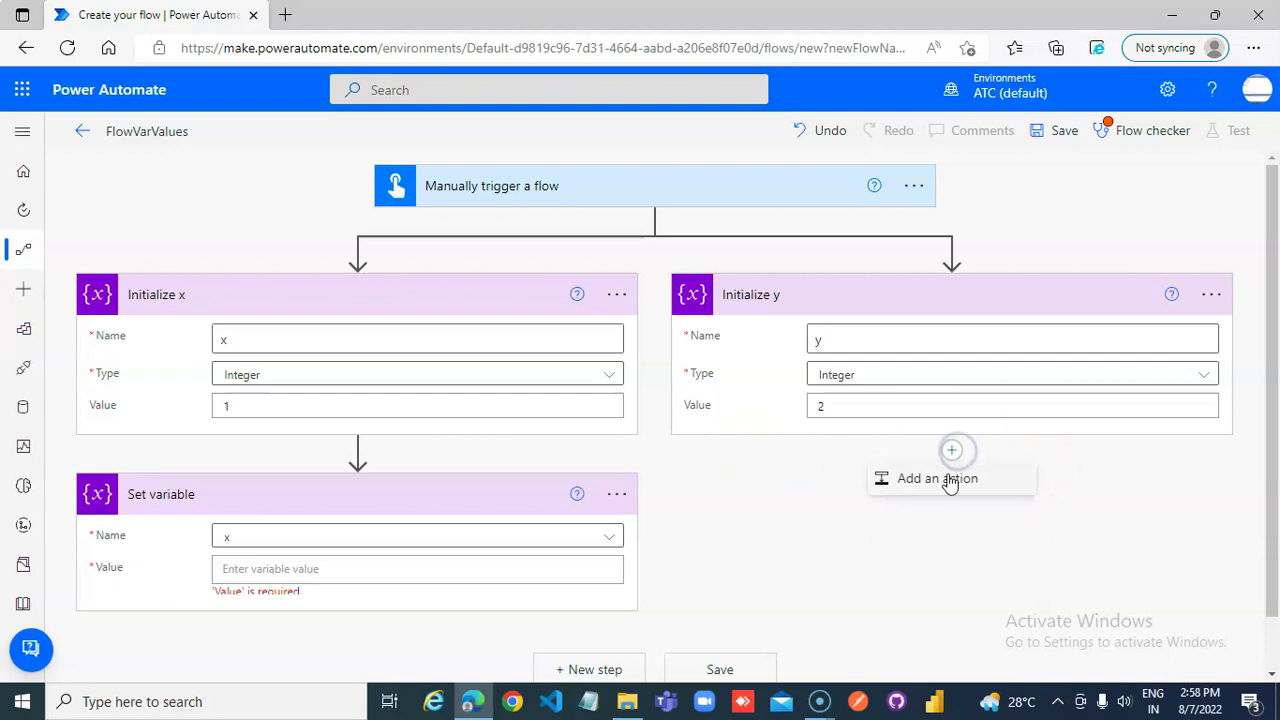
{"action": "left_click", "coordinate": [943, 475]}
{"action": "left_click", "coordinate": [837, 425]}
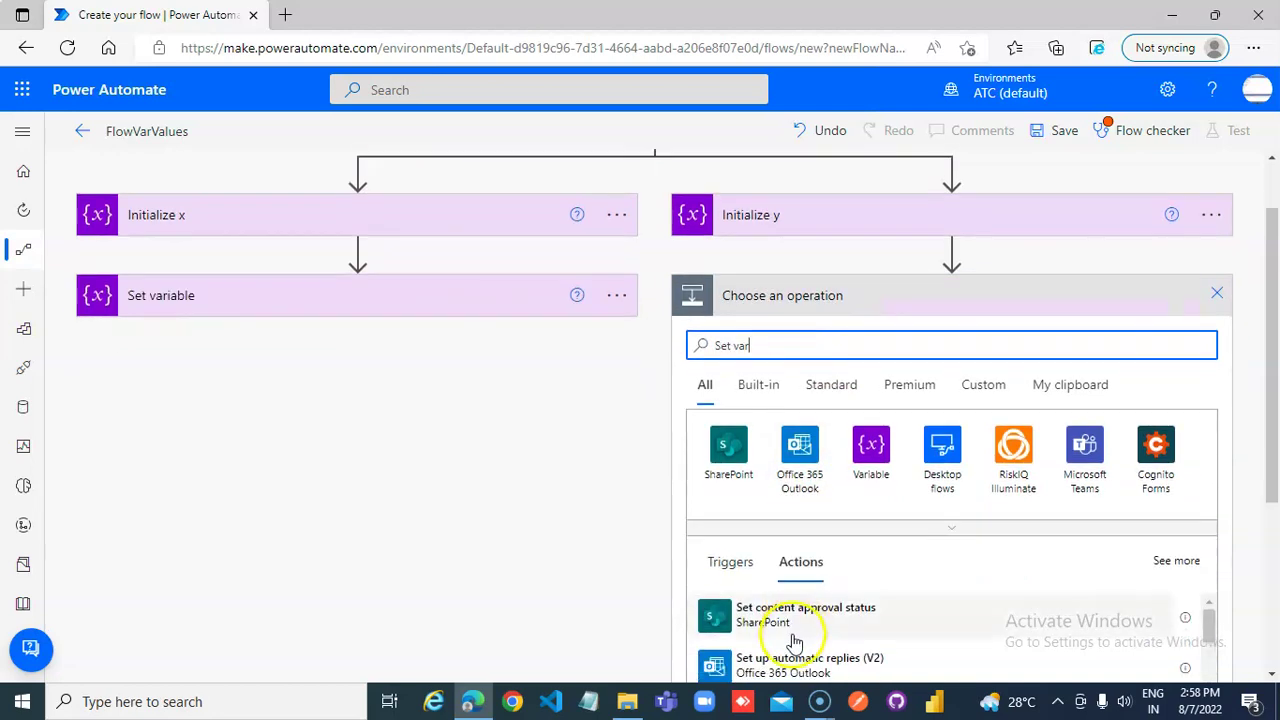
{"action": "left_click", "coordinate": [870, 450]}
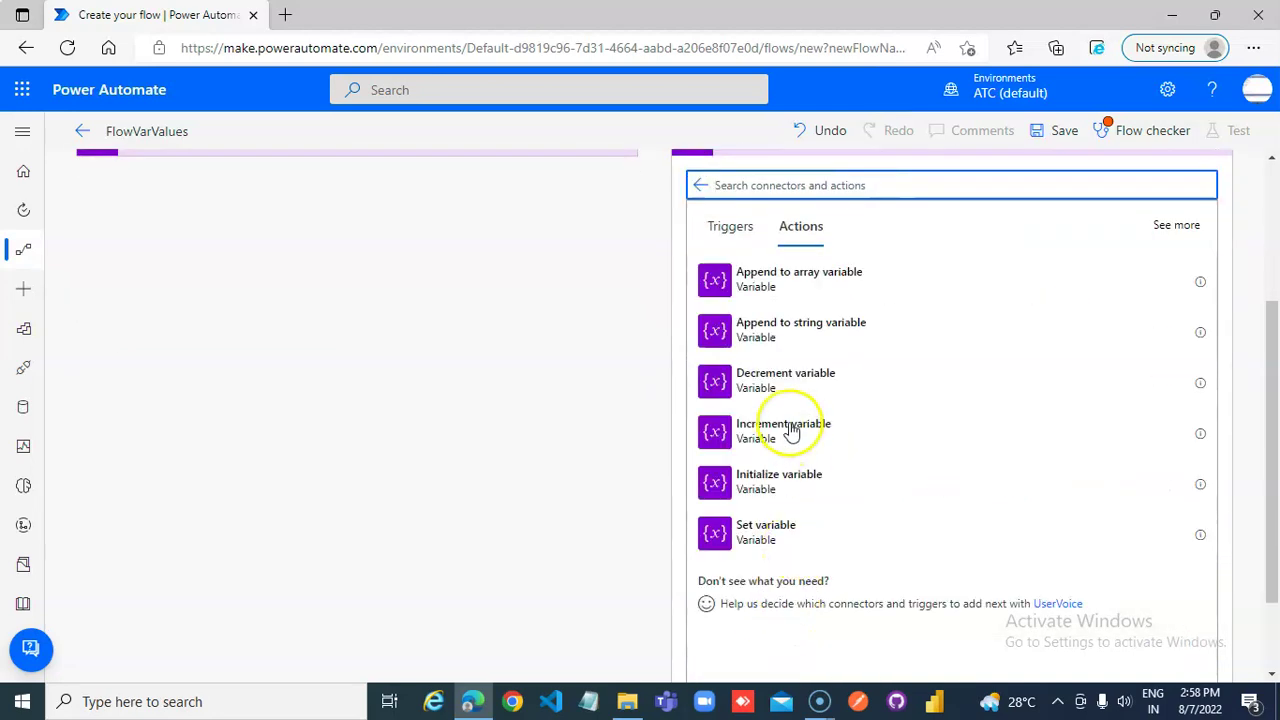
{"action": "left_click", "coordinate": [776, 532]}
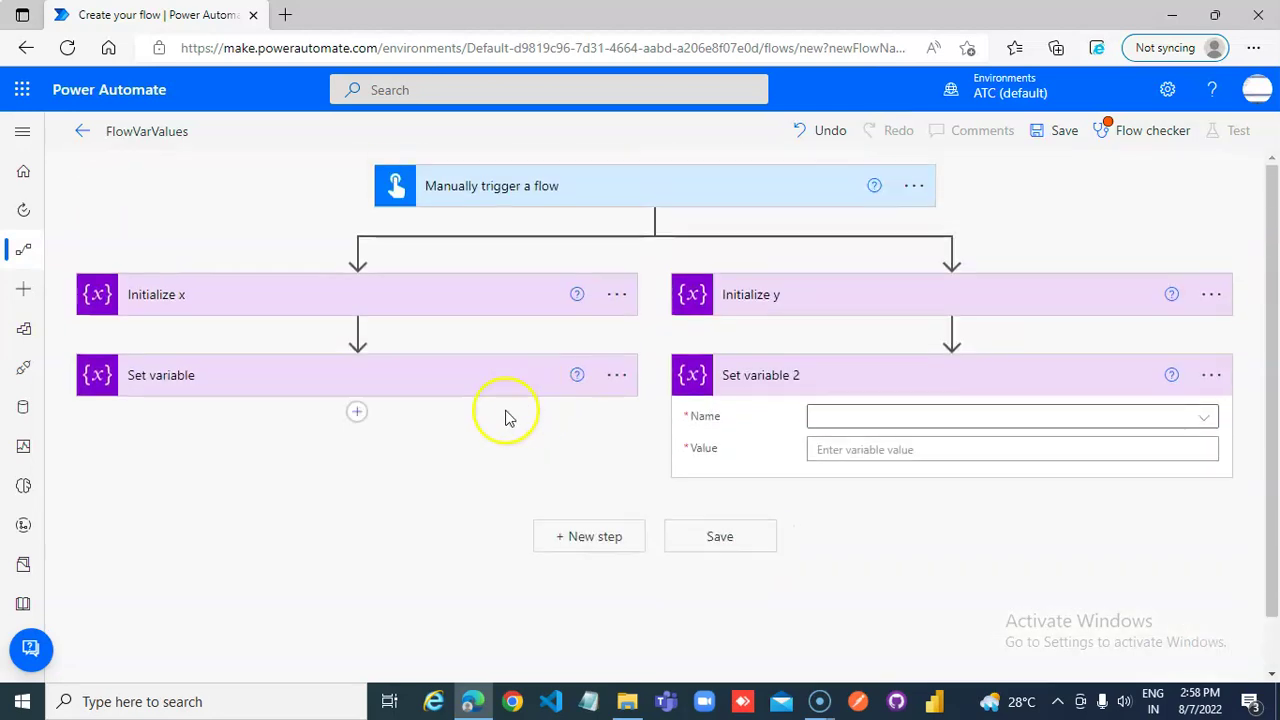
Step: Rename the Set variable action below Initialize x as "Set x"
{"action": "left_click", "coordinate": [614, 375]}
{"action": "left_click", "coordinate": [690, 406]}
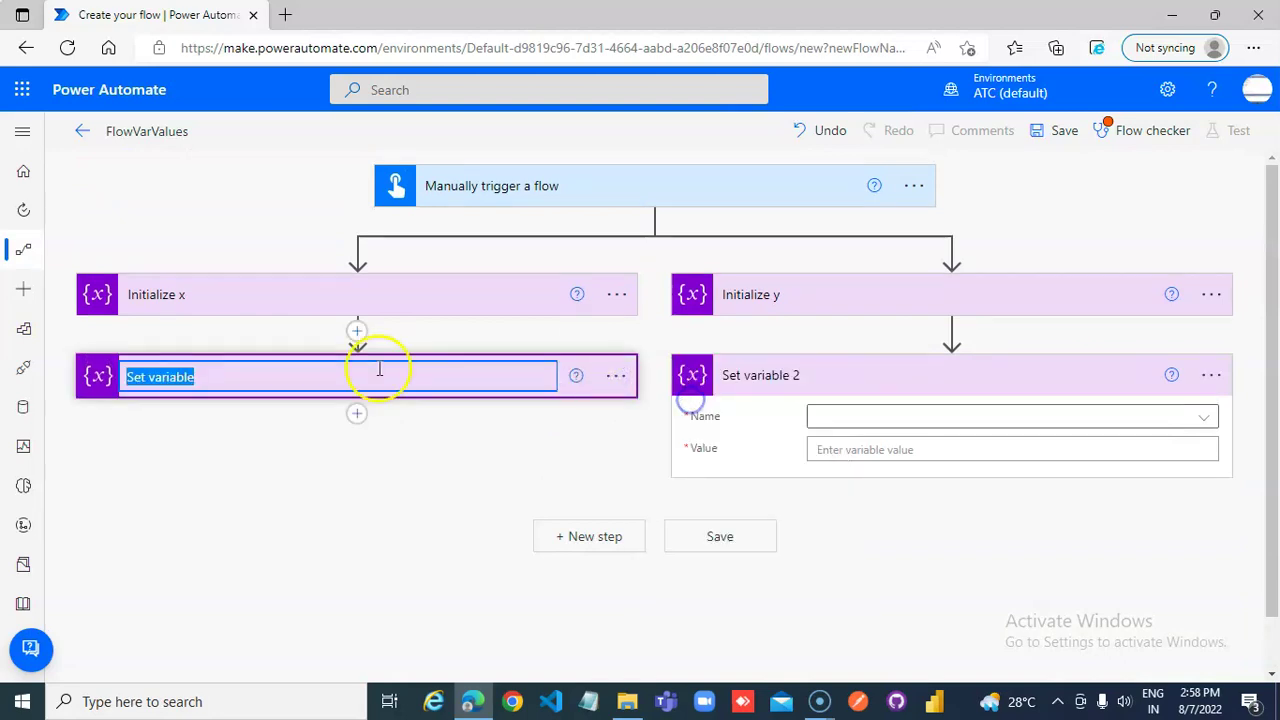
{"action": "left_click", "coordinate": [240, 374]}
{"action": "double_click", "coordinate": [183, 373]}
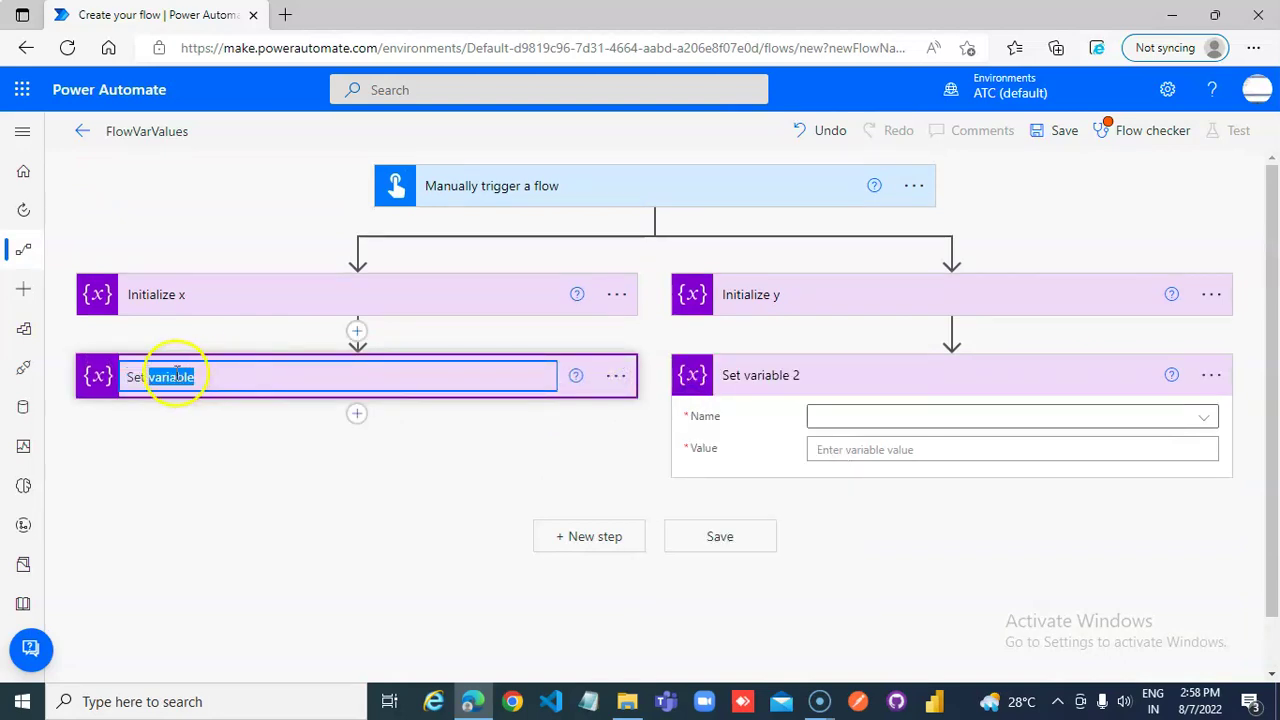
{"action": "type", "text": "x"}
Step: Rename the Set variable 2 action below Initialize y as "Set y"
{"action": "left_click", "coordinate": [1203, 378]}
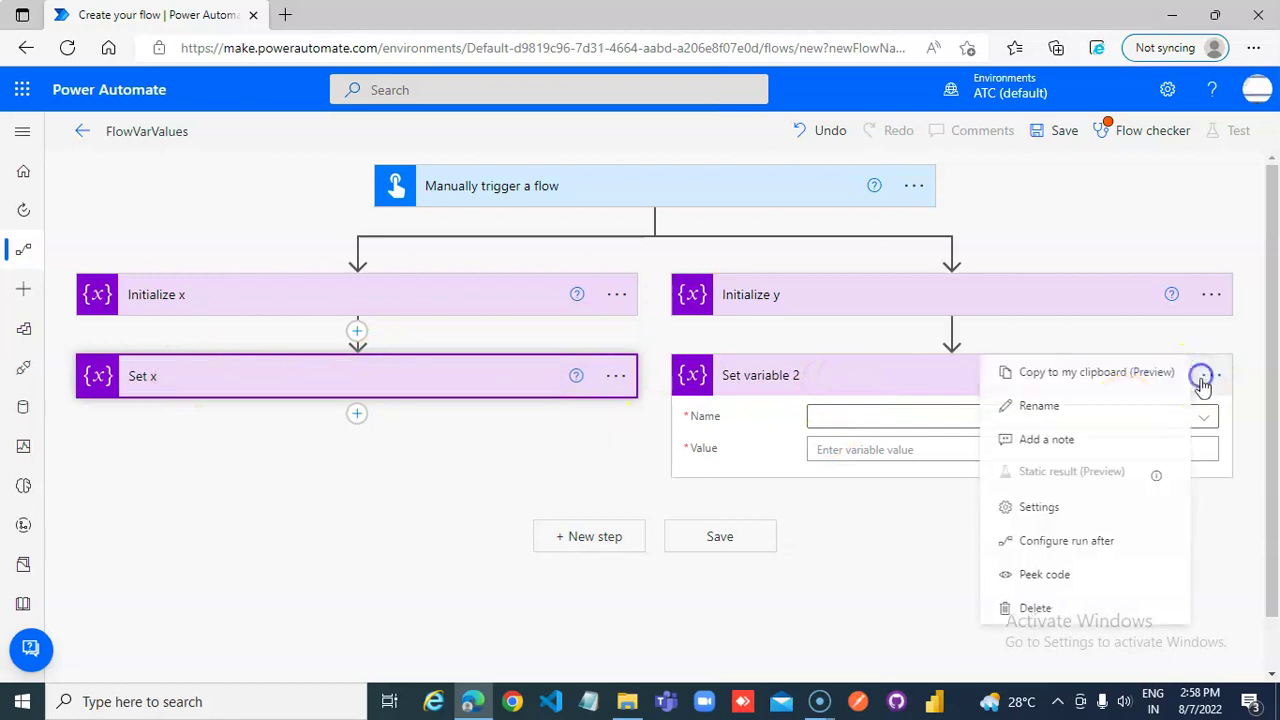
{"action": "left_click", "coordinate": [1050, 406]}
{"action": "left_click", "coordinate": [855, 379]}
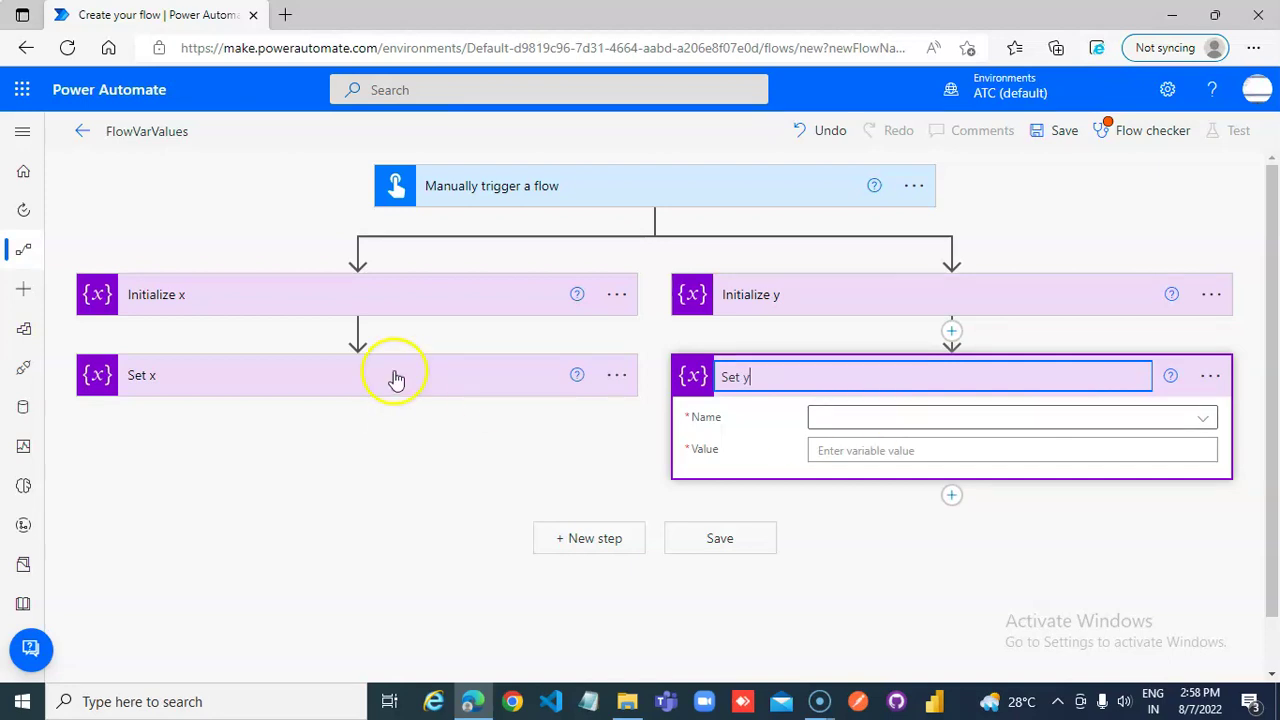
Step: Select y as the variable name in the Set y action
{"action": "left_click", "coordinate": [443, 390]}
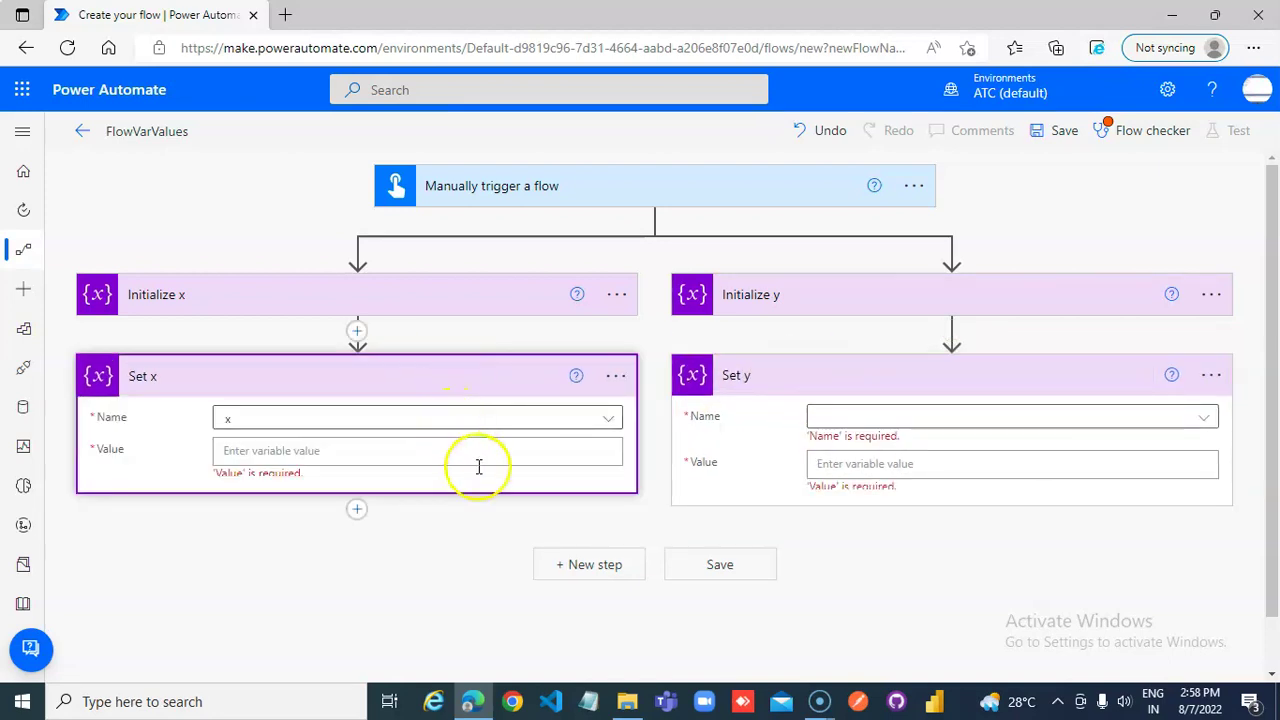
{"action": "left_click", "coordinate": [1029, 418]}
{"action": "left_click", "coordinate": [829, 480]}
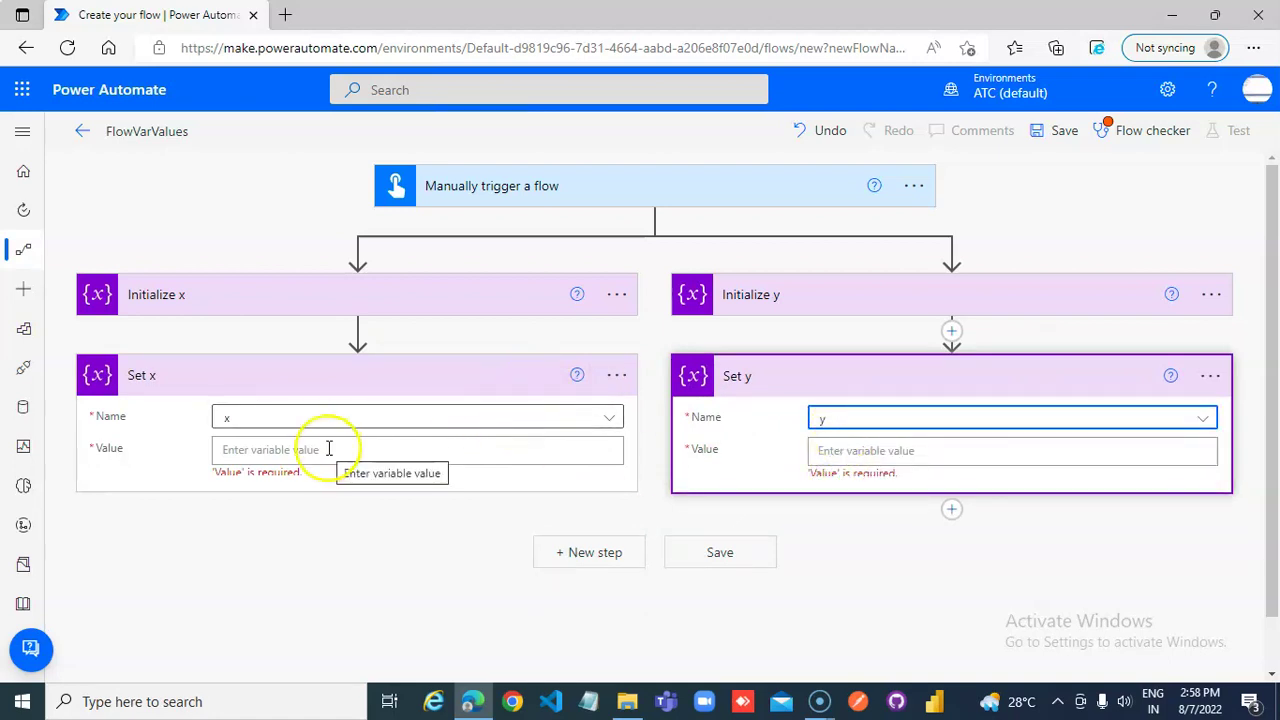
Step: Set the value in the Set x action to 10
{"action": "left_click", "coordinate": [247, 298]}
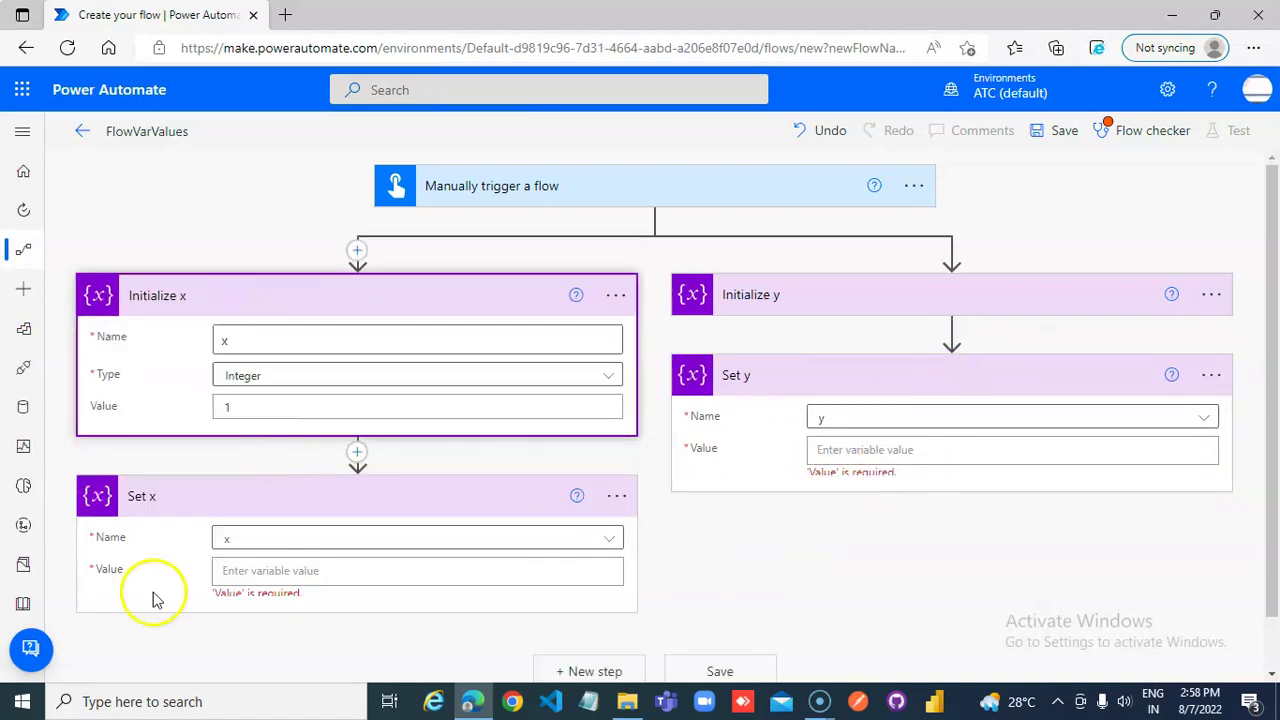
{"action": "left_click", "coordinate": [258, 569]}
{"action": "type", "text": "19"}
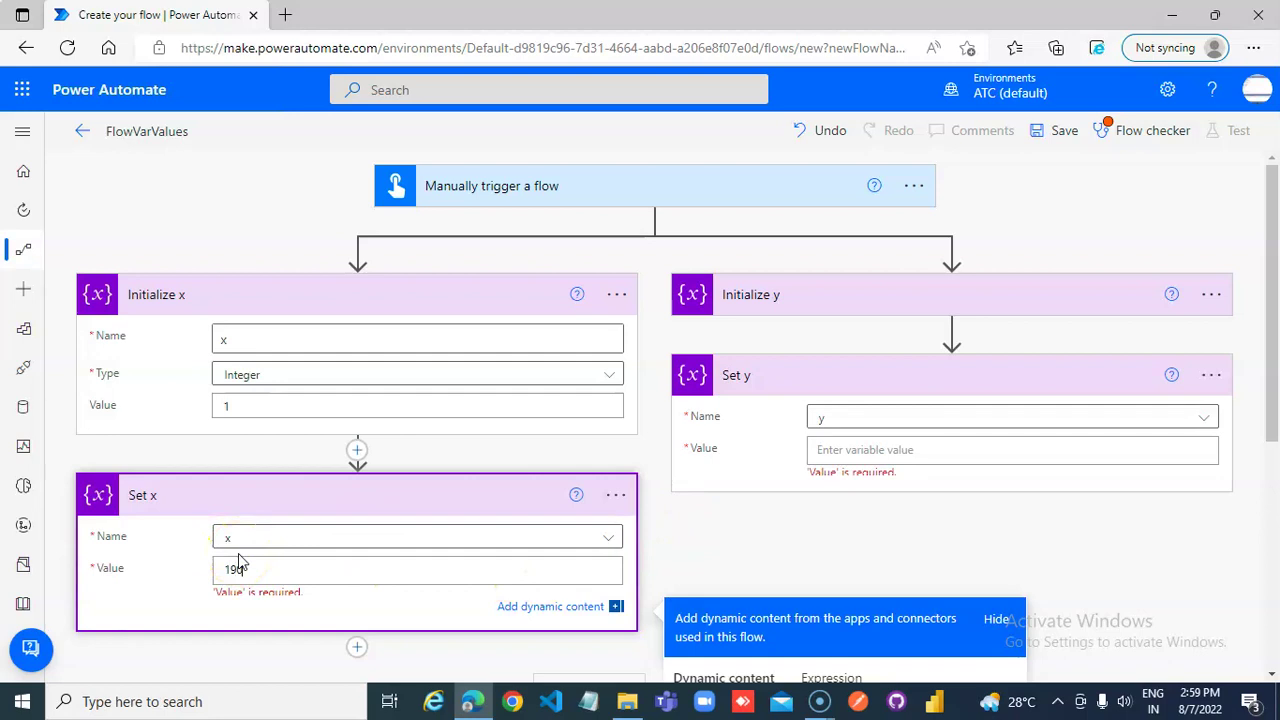
{"action": "key", "text": "BackSpace"}
{"action": "type", "text": "0"}
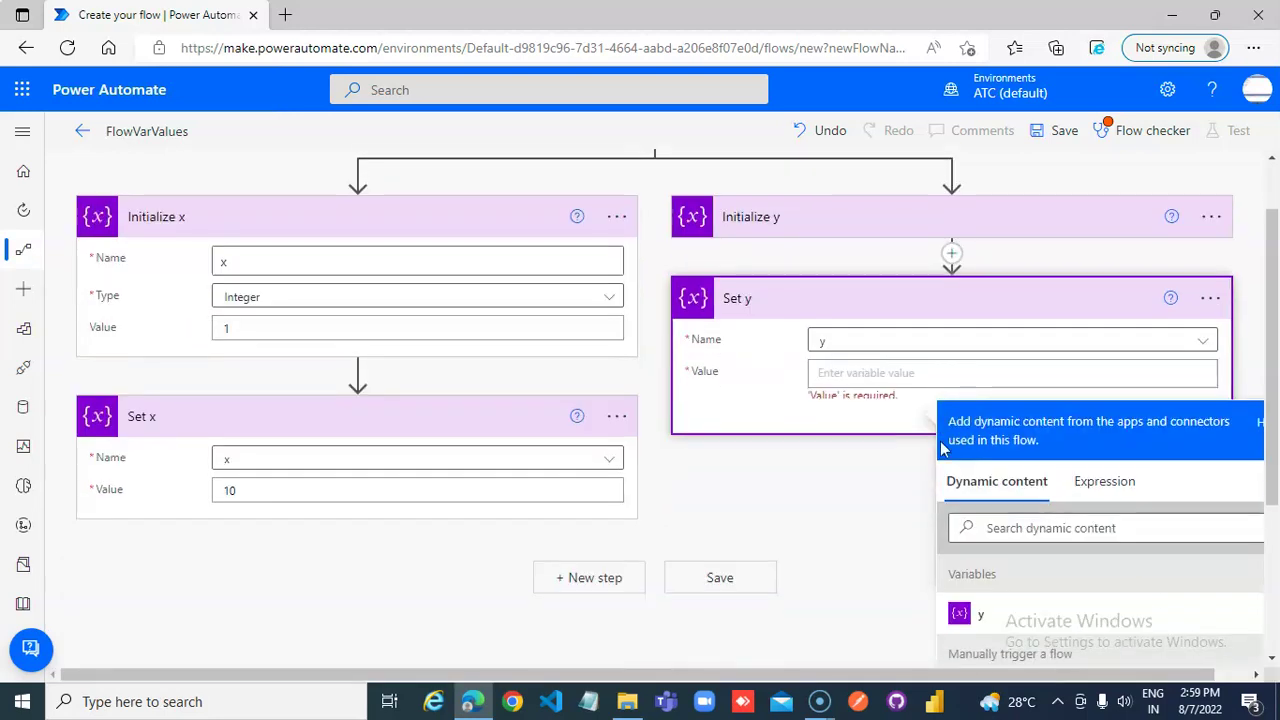
Step: Set the value in the Set y action to 20 and expand the Initialize y action
{"action": "left_click", "coordinate": [875, 375]}
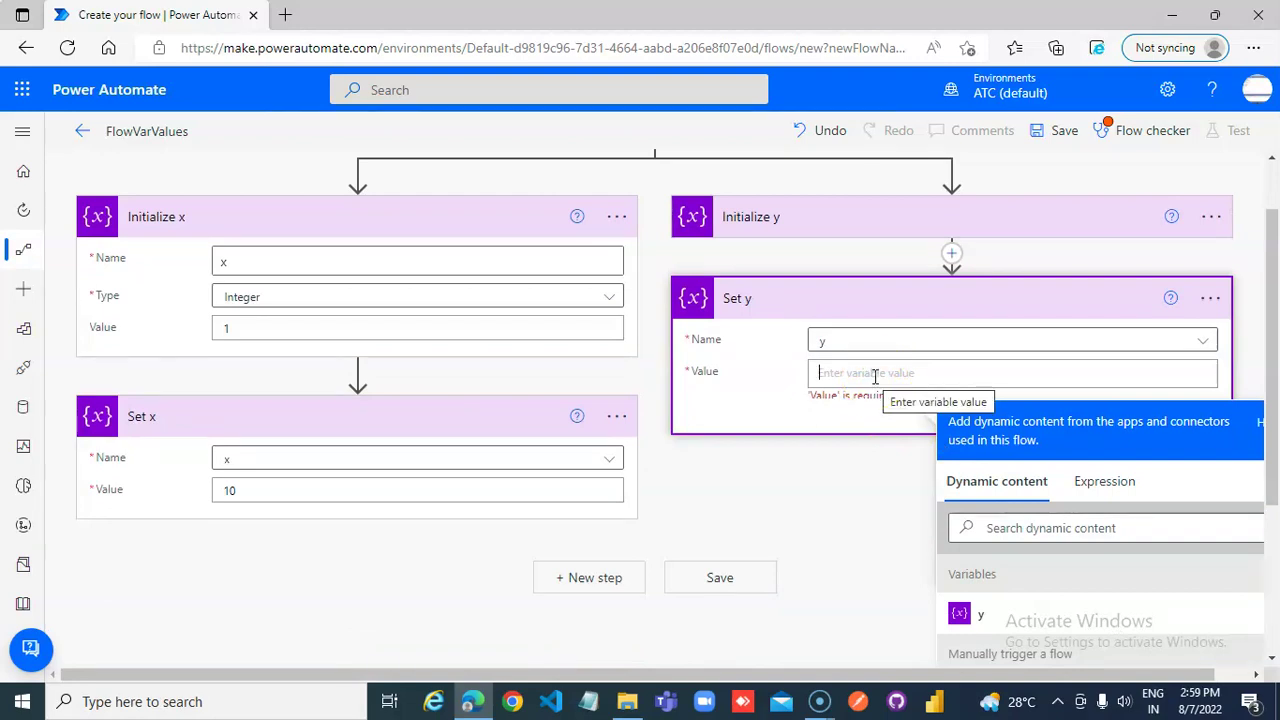
{"action": "type", "text": "20"}
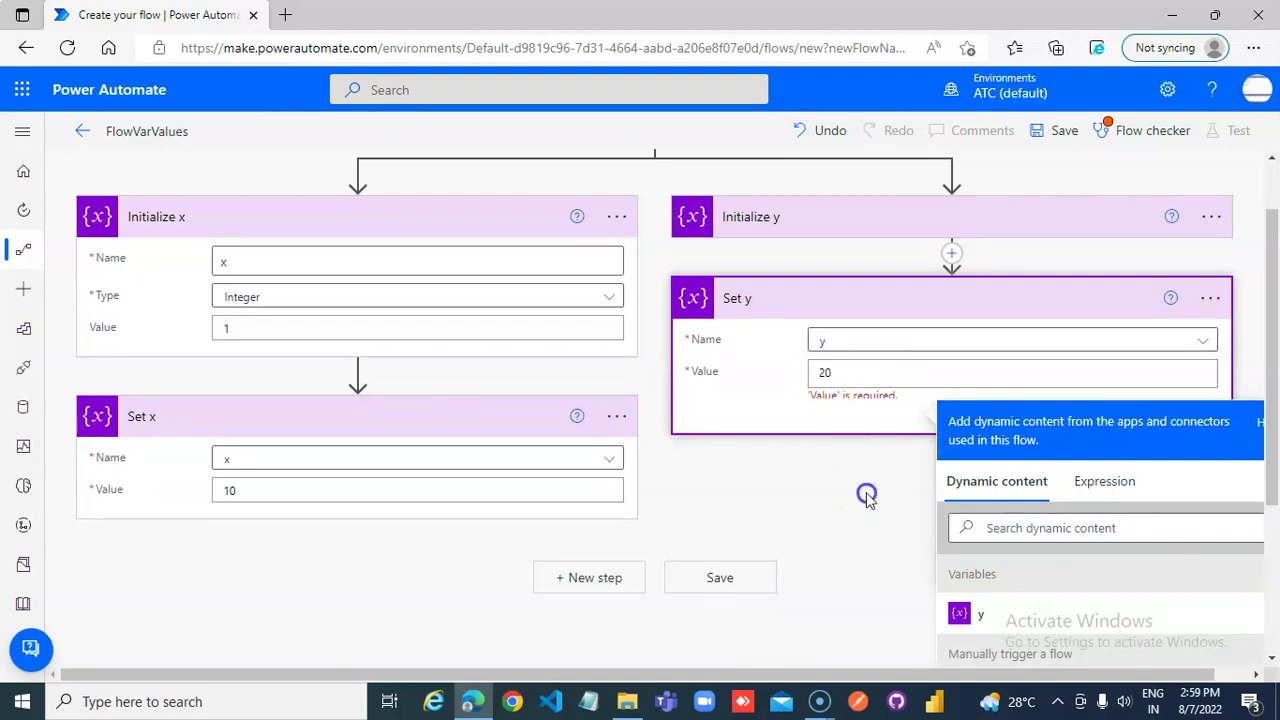
{"action": "left_click", "coordinate": [866, 497]}
{"action": "left_click", "coordinate": [846, 250]}
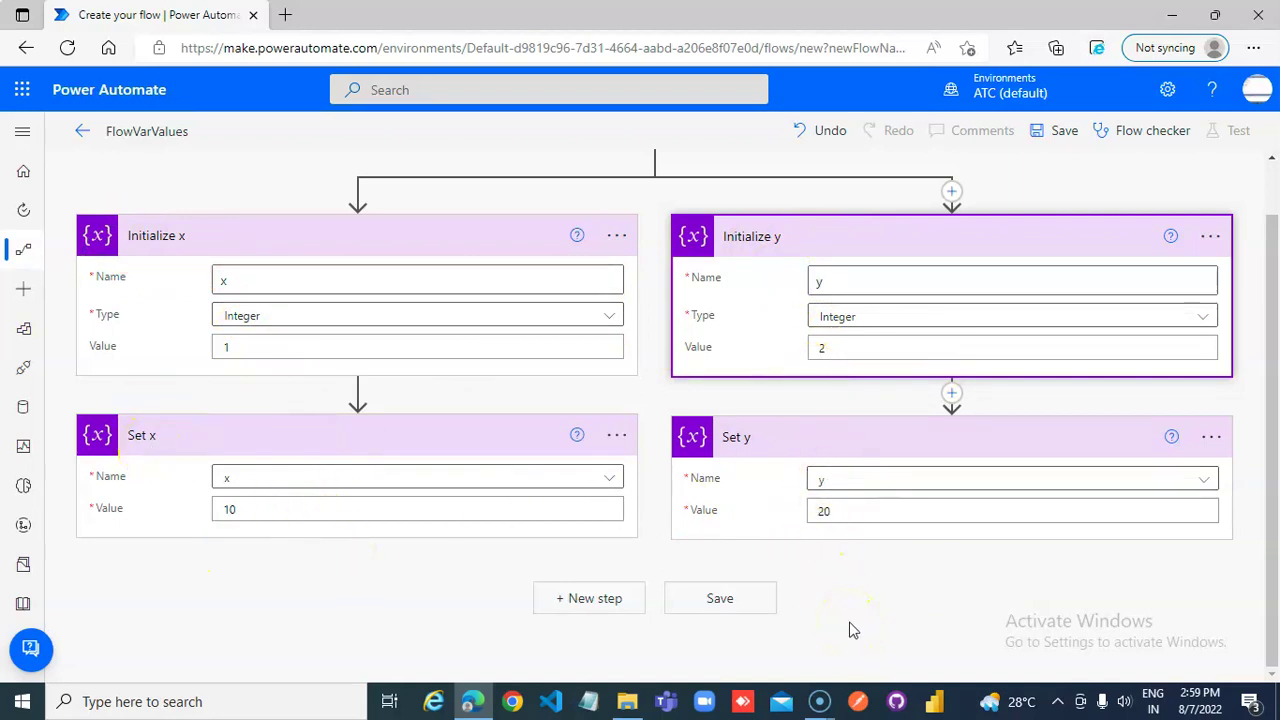
Step: Add an Office 365 Outlook Send an email (V2) action below Set x
{"action": "left_click", "coordinate": [356, 556]}
{"action": "left_click", "coordinate": [341, 590]}
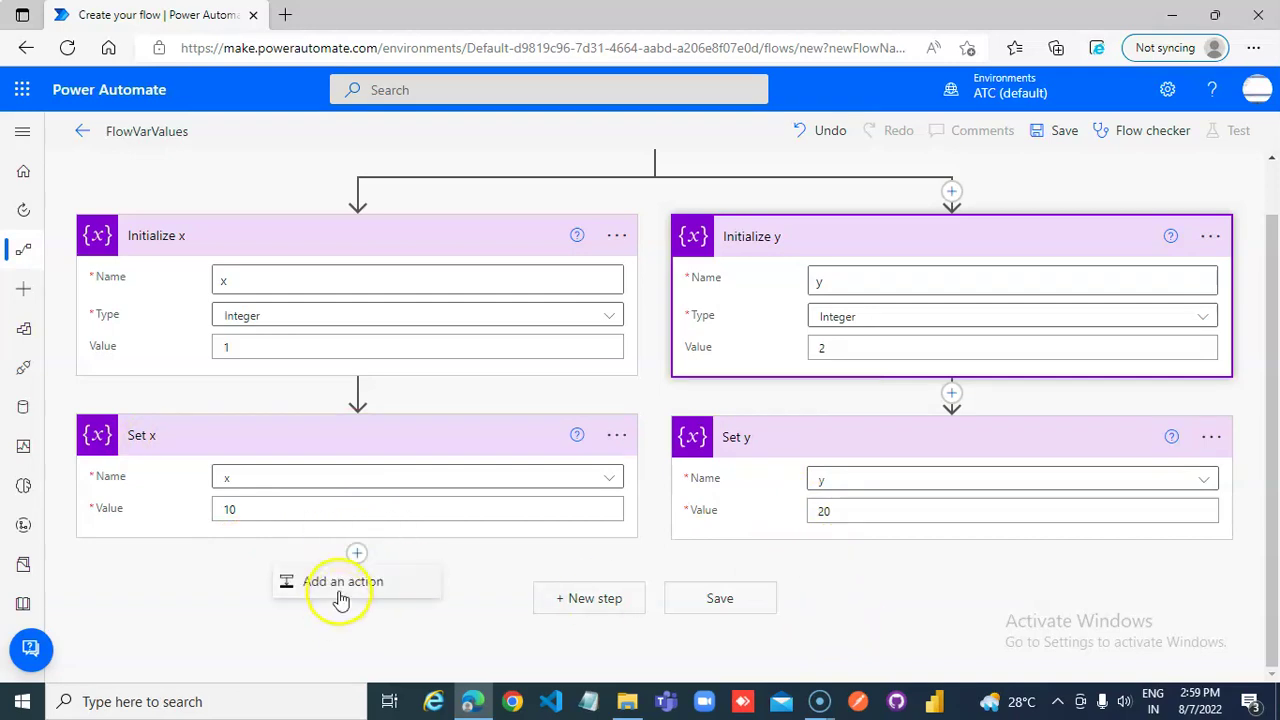
{"action": "left_click", "coordinate": [342, 440]}
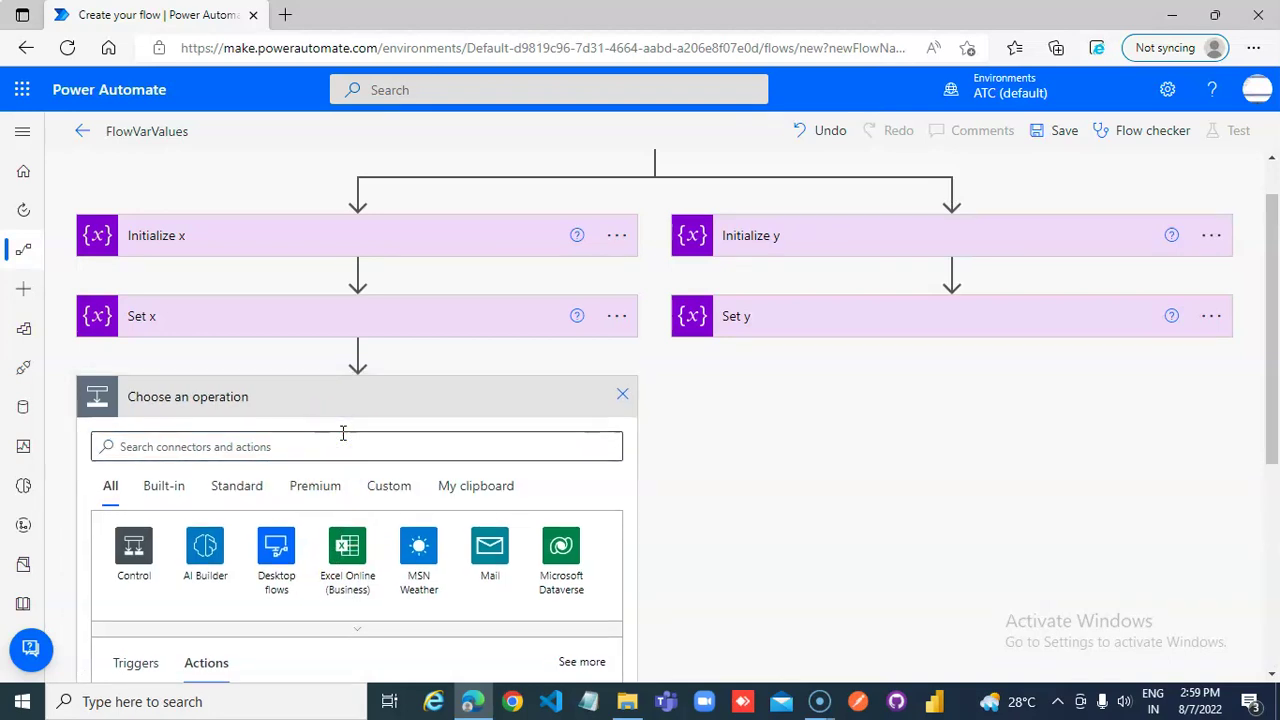
{"action": "left_click", "coordinate": [329, 449]}
{"action": "type", "text": "s"}
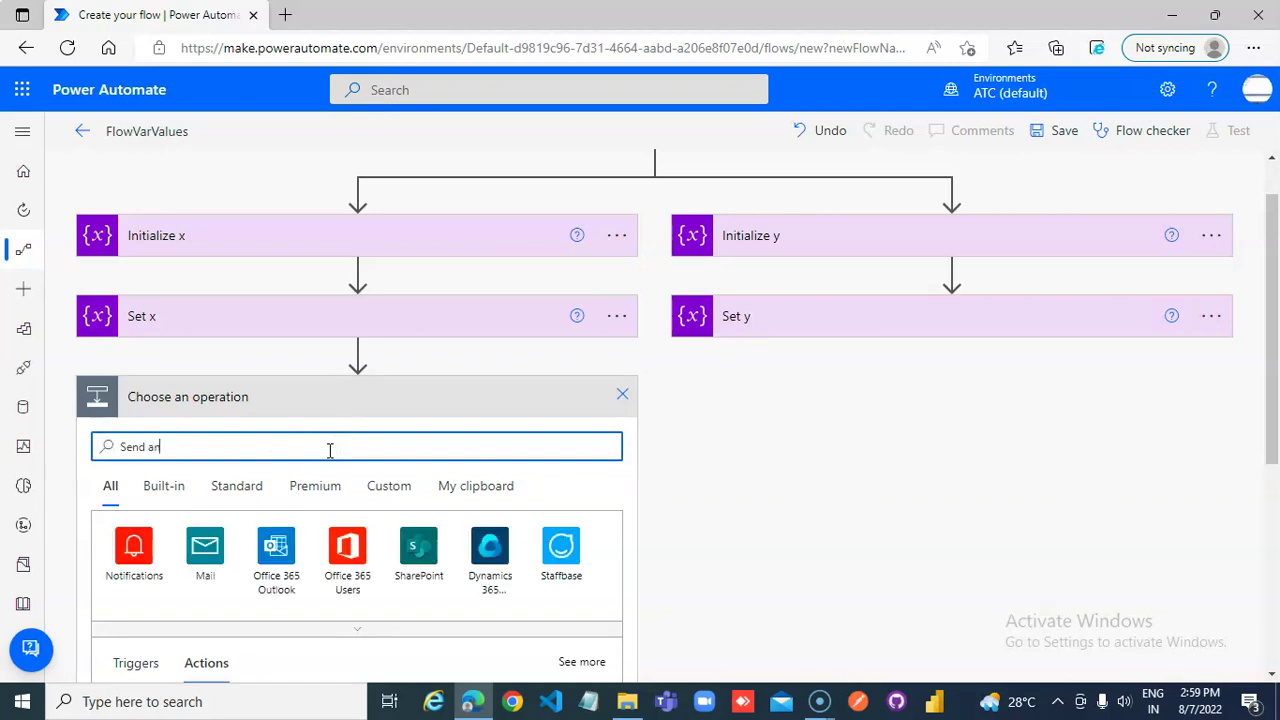
{"action": "type", "text": "end an Email"}
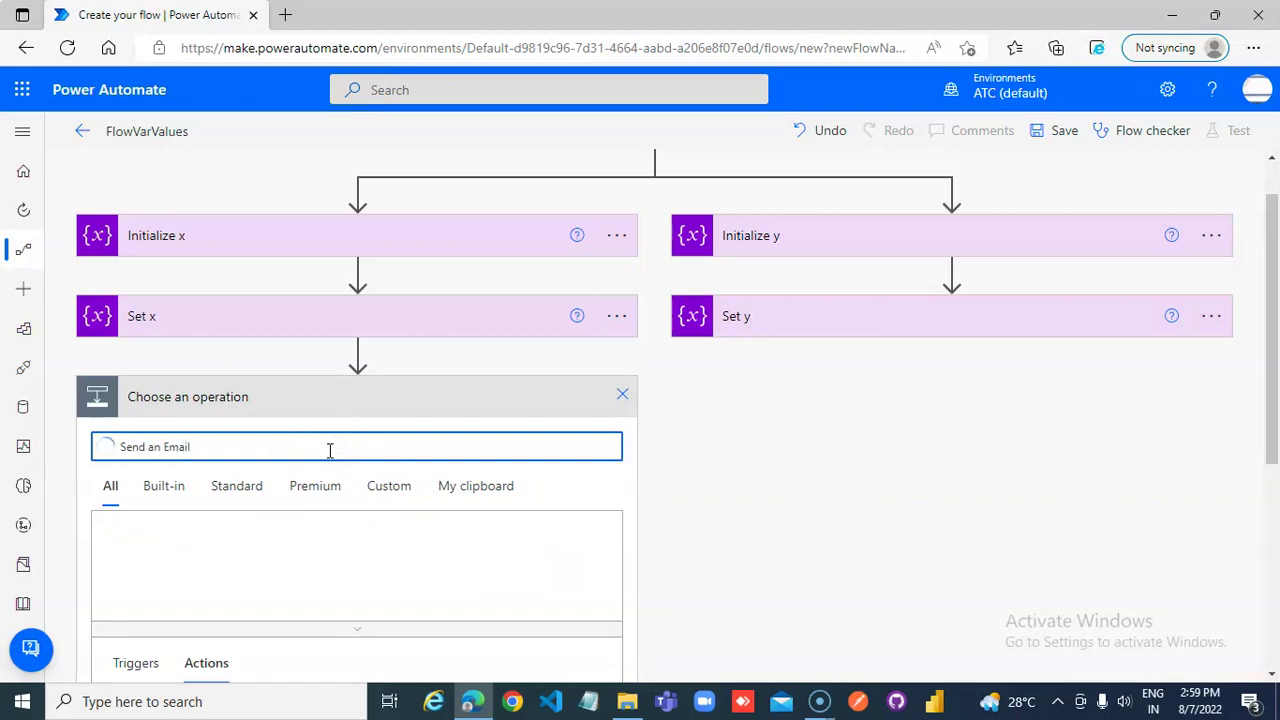
{"action": "scroll", "coordinate": [331, 527], "scroll_direction": "down", "scroll_amount": 3}
{"action": "left_click", "coordinate": [205, 572]}
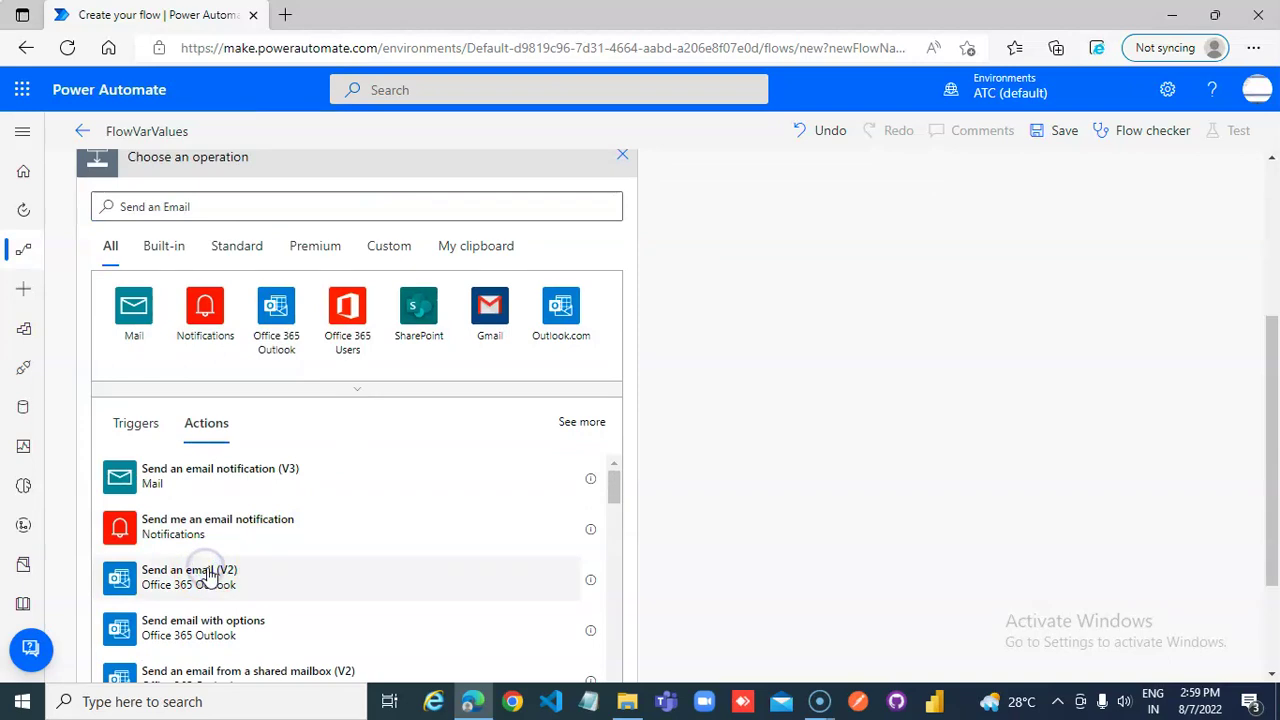
{"action": "left_click", "coordinate": [208, 575]}
Step: Choose the suggested person as the recipient of the email action
{"action": "left_click", "coordinate": [271, 420]}
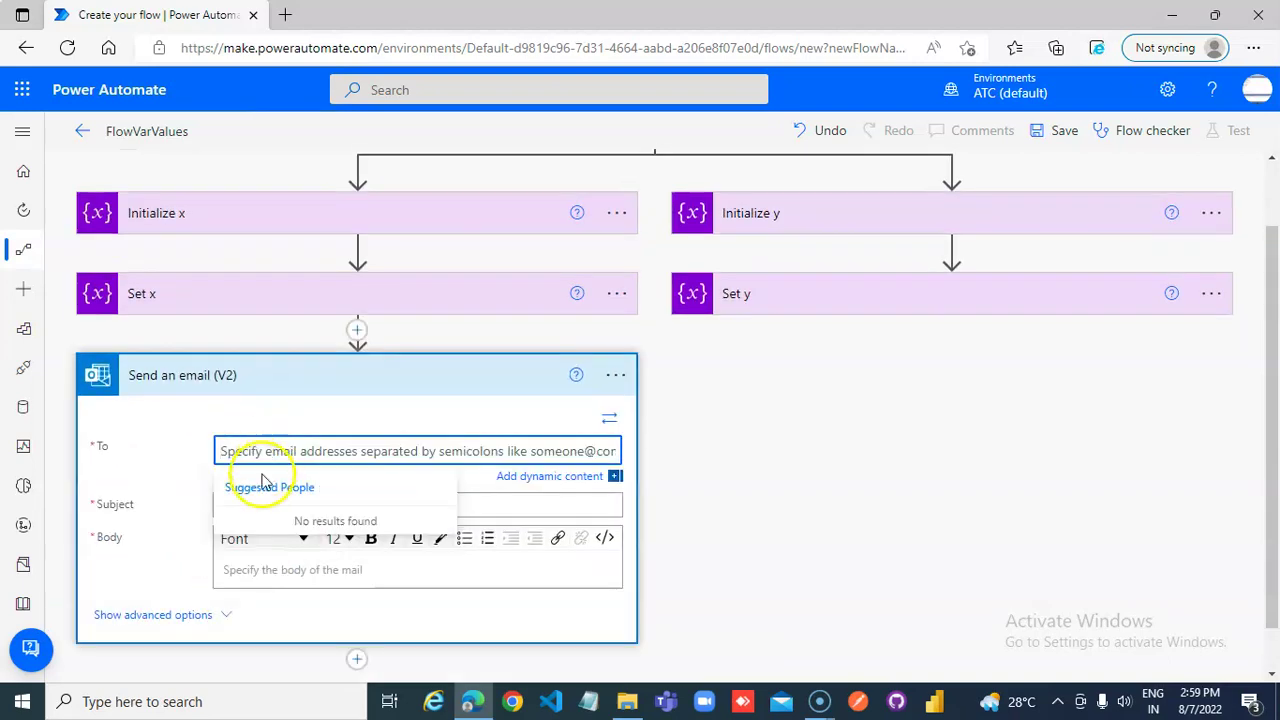
{"action": "type", "text": "aa"}
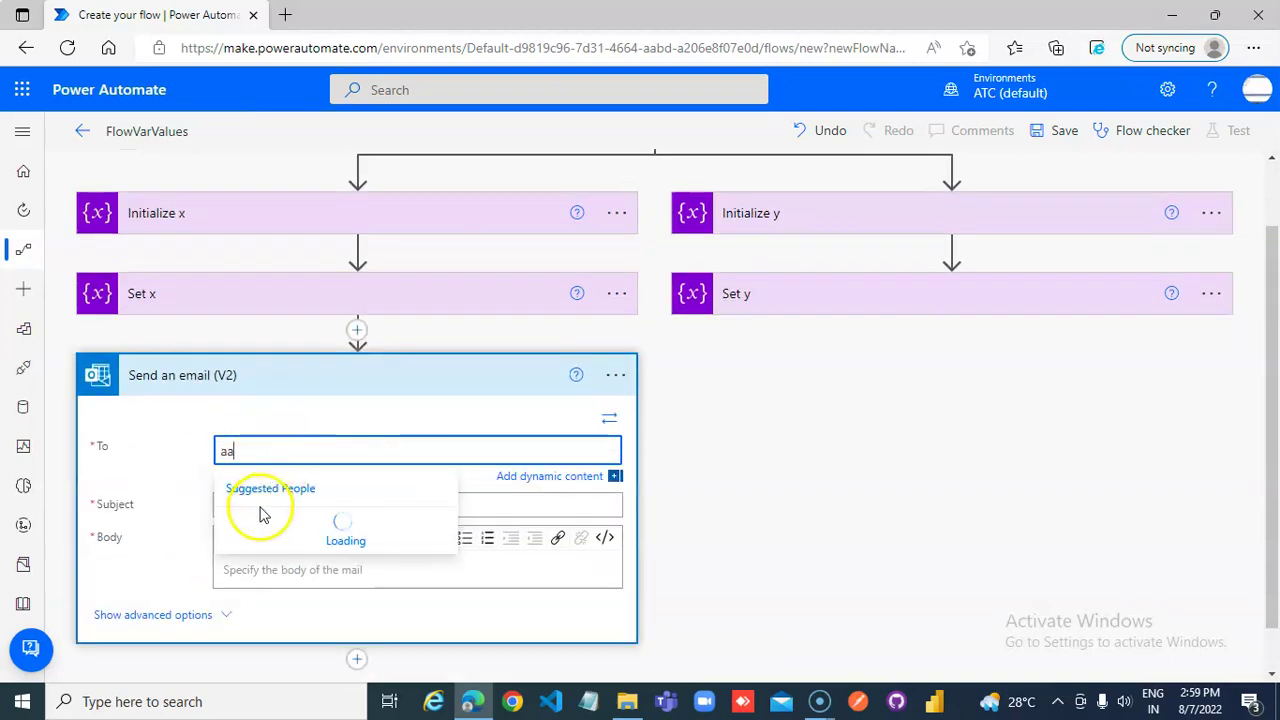
{"action": "left_click", "coordinate": [253, 522]}
Step: Enter "Value of y is" as the email subject and look for variable y in the dynamic content
{"action": "left_click", "coordinate": [296, 506]}
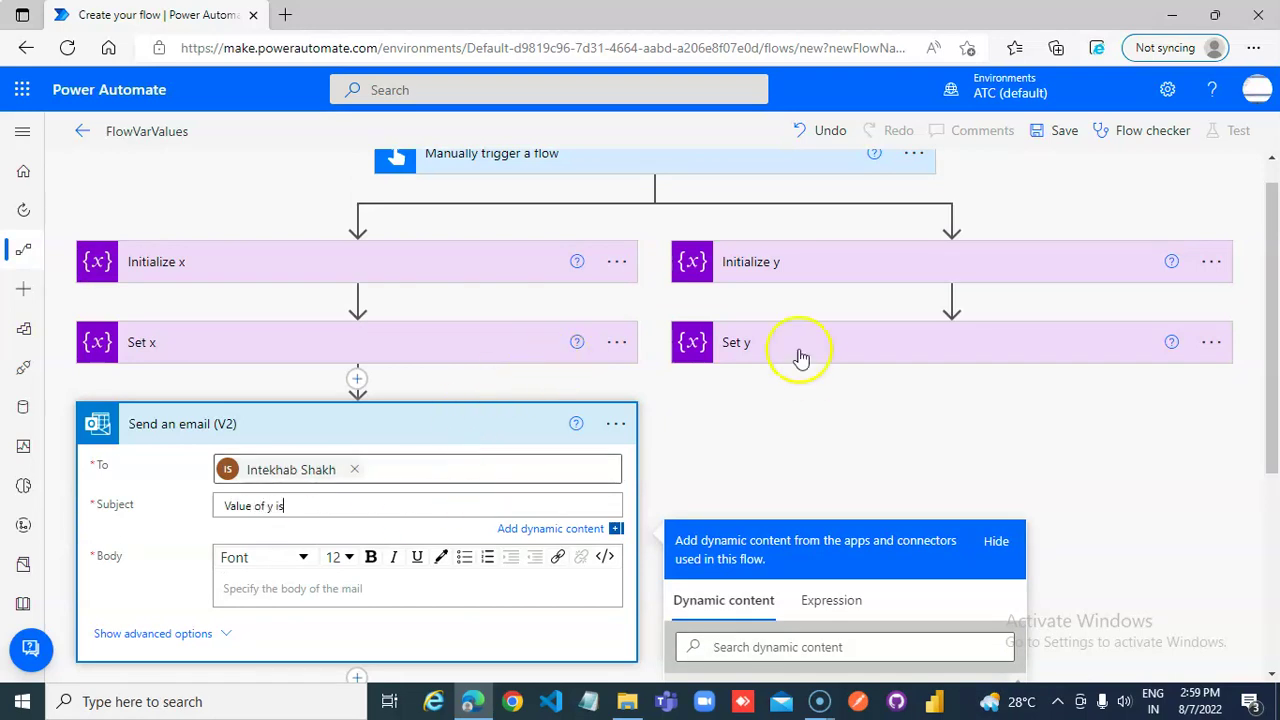
{"action": "scroll", "coordinate": [1235, 635], "scroll_direction": "down", "scroll_amount": 1}
{"action": "scroll", "coordinate": [1235, 635], "scroll_direction": "down", "scroll_amount": 1}
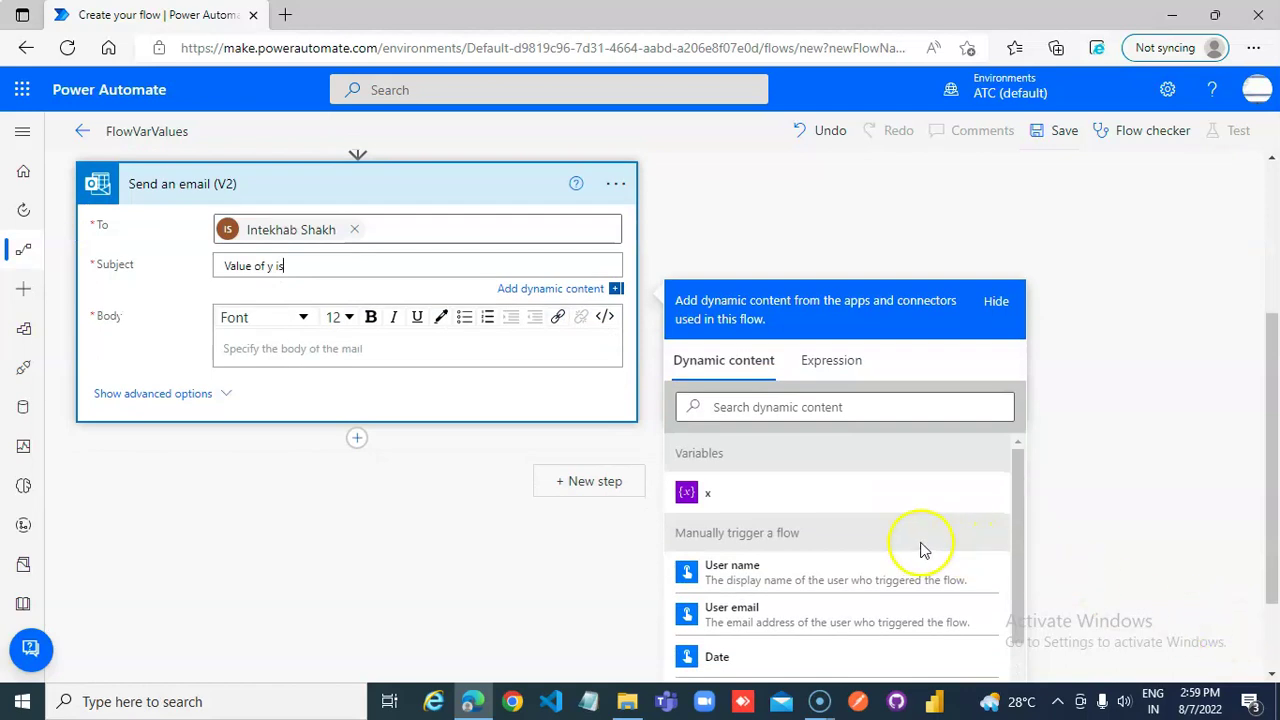
{"action": "scroll", "coordinate": [743, 489], "scroll_direction": "up", "scroll_amount": 3}
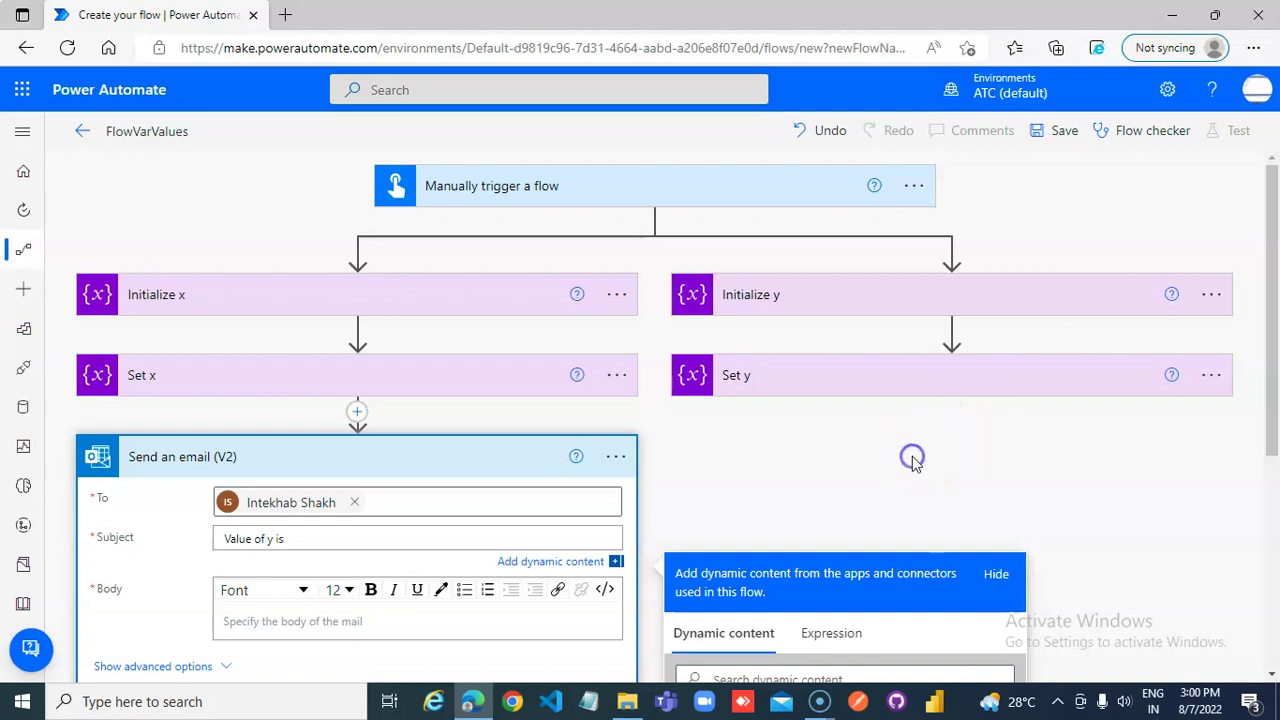
{"action": "left_click", "coordinate": [912, 459]}
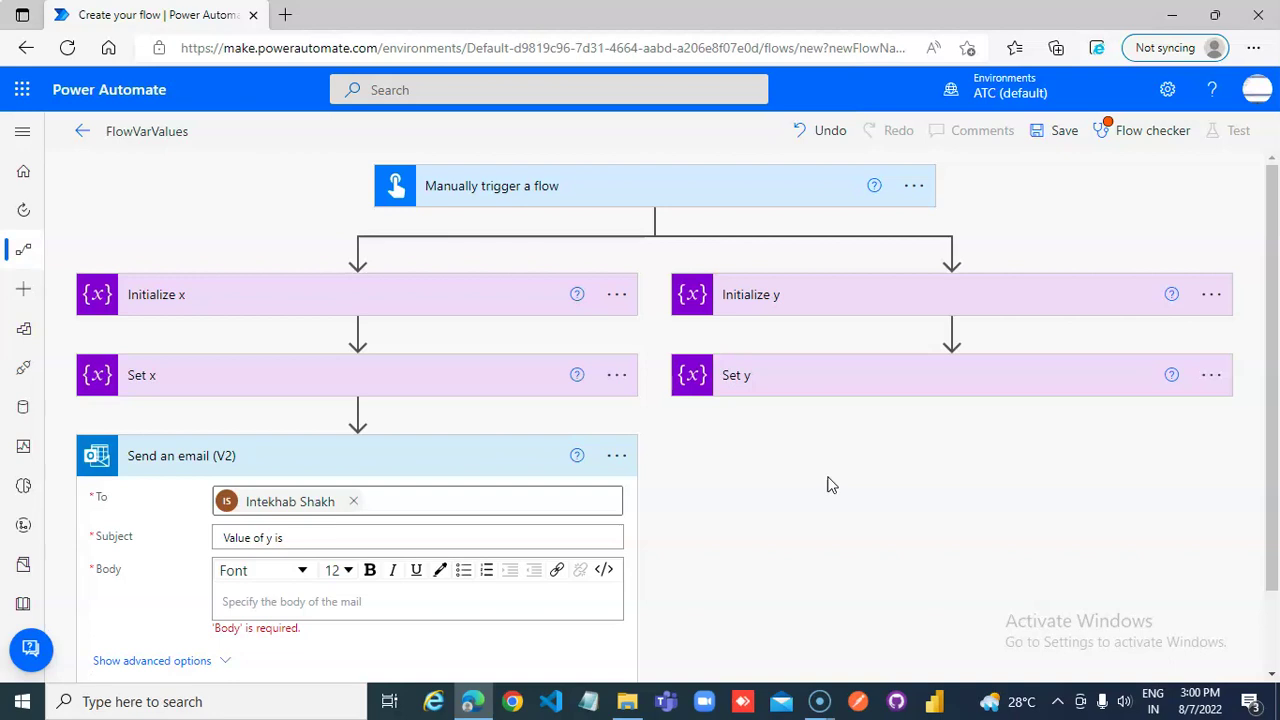
Step: Delete the Send an email (V2) action from the branch of variable x
{"action": "left_click", "coordinate": [615, 457]}
{"action": "left_click", "coordinate": [701, 521]}
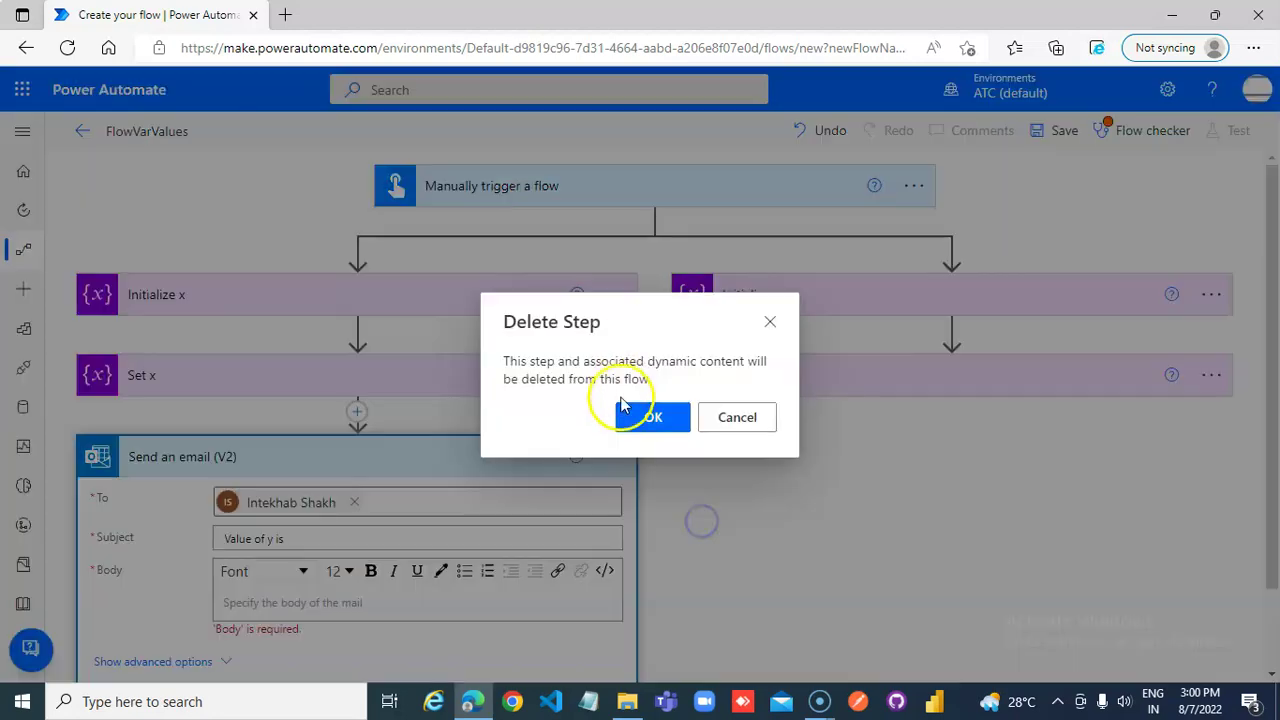
{"action": "left_click", "coordinate": [651, 417]}
Step: Delete the Set x action below Initialize x
{"action": "left_click", "coordinate": [617, 376]}
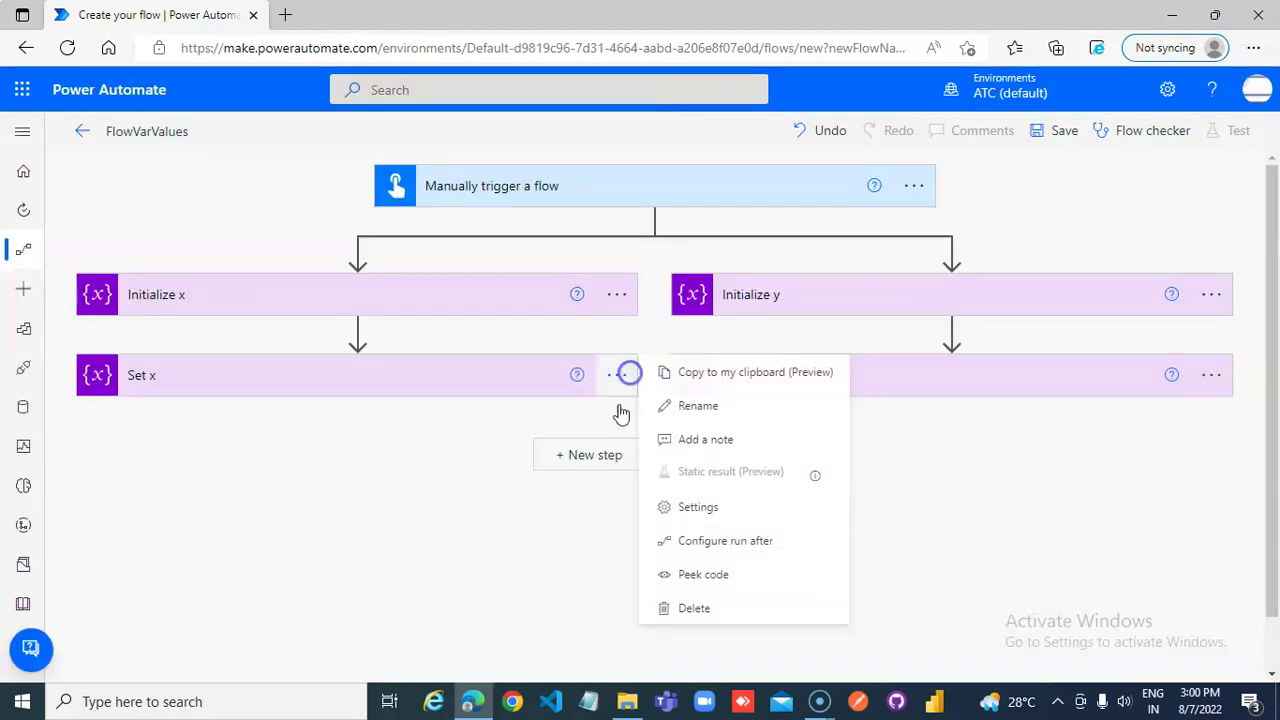
{"action": "left_click", "coordinate": [718, 609]}
{"action": "left_click", "coordinate": [669, 425]}
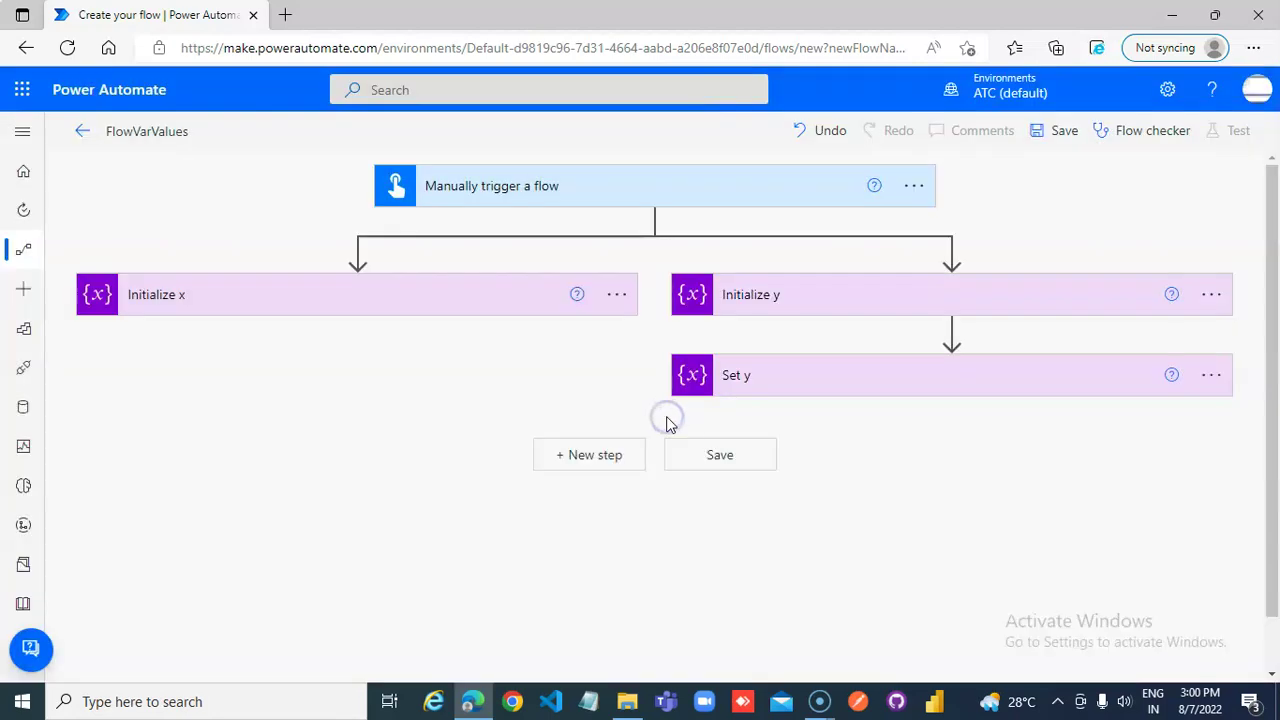
Step: Delete the Initialize x action from the flow
{"action": "left_click", "coordinate": [618, 295]}
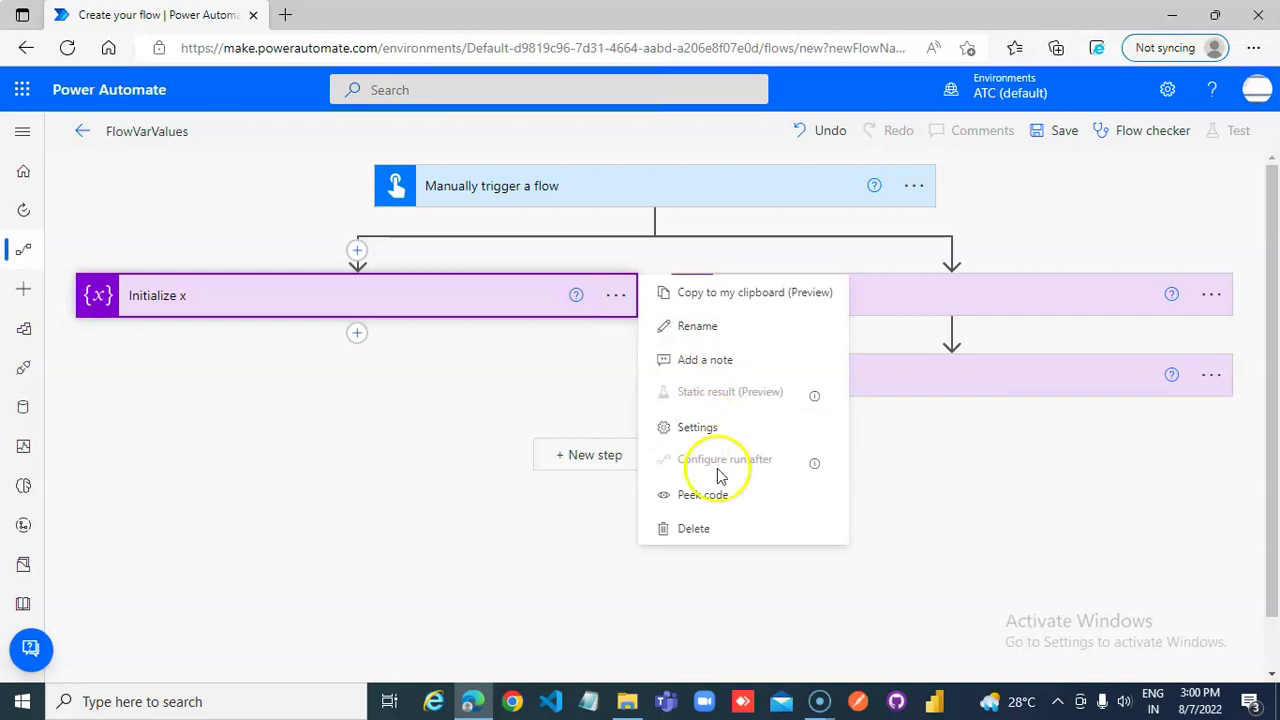
{"action": "left_click", "coordinate": [697, 528]}
{"action": "left_click", "coordinate": [656, 417]}
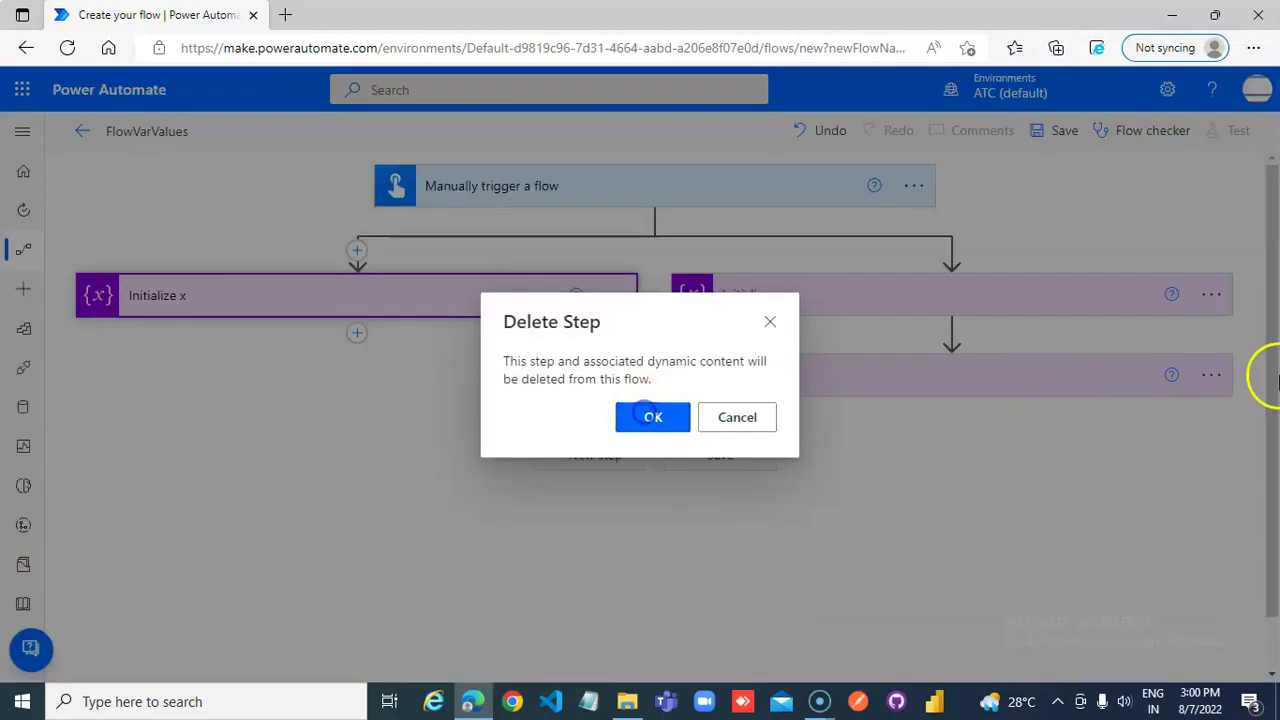
Step: Delete the remaining Set y and Initialize y actions so that only the manual trigger is left in the flow
{"action": "left_click", "coordinate": [917, 347]}
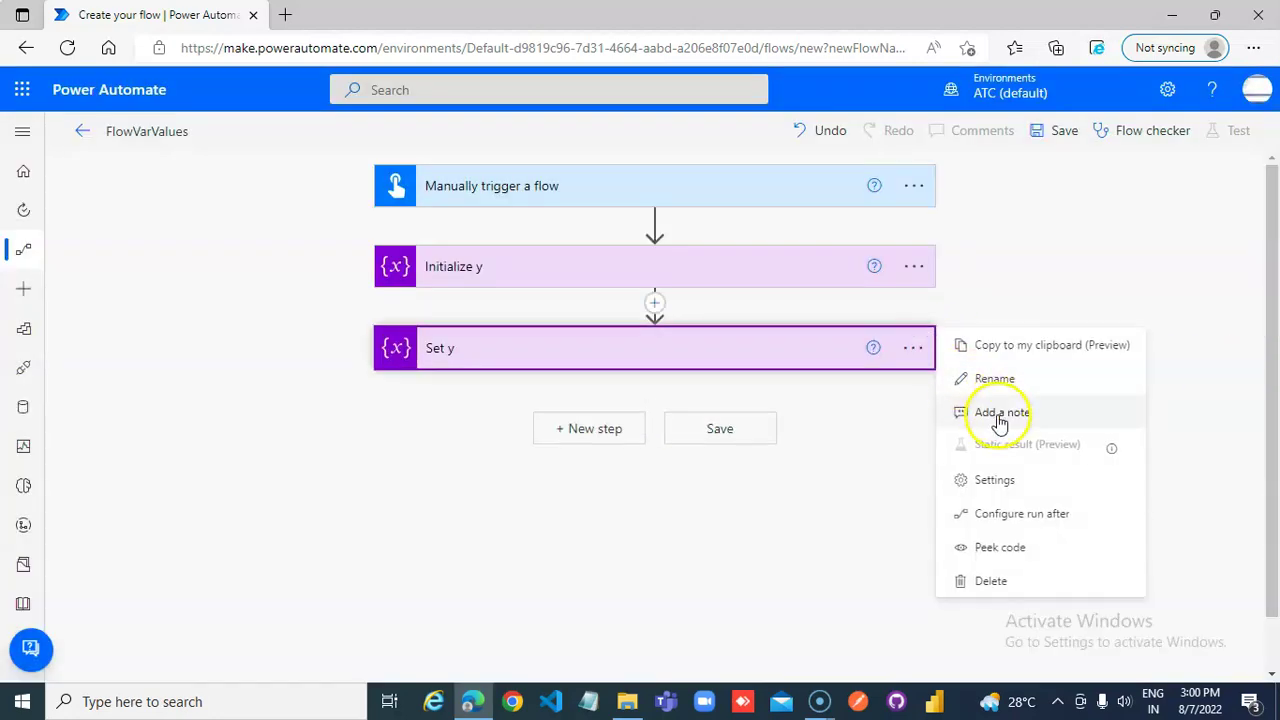
{"action": "left_click", "coordinate": [991, 578]}
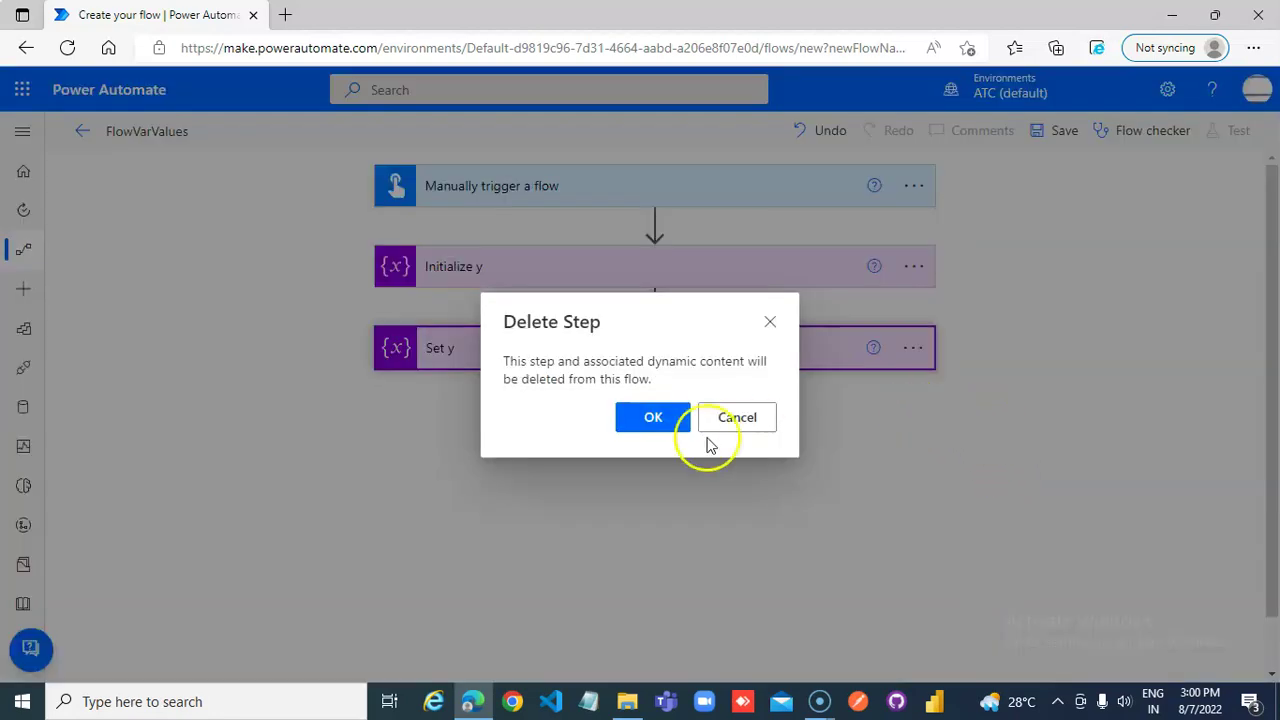
{"action": "left_click", "coordinate": [657, 418]}
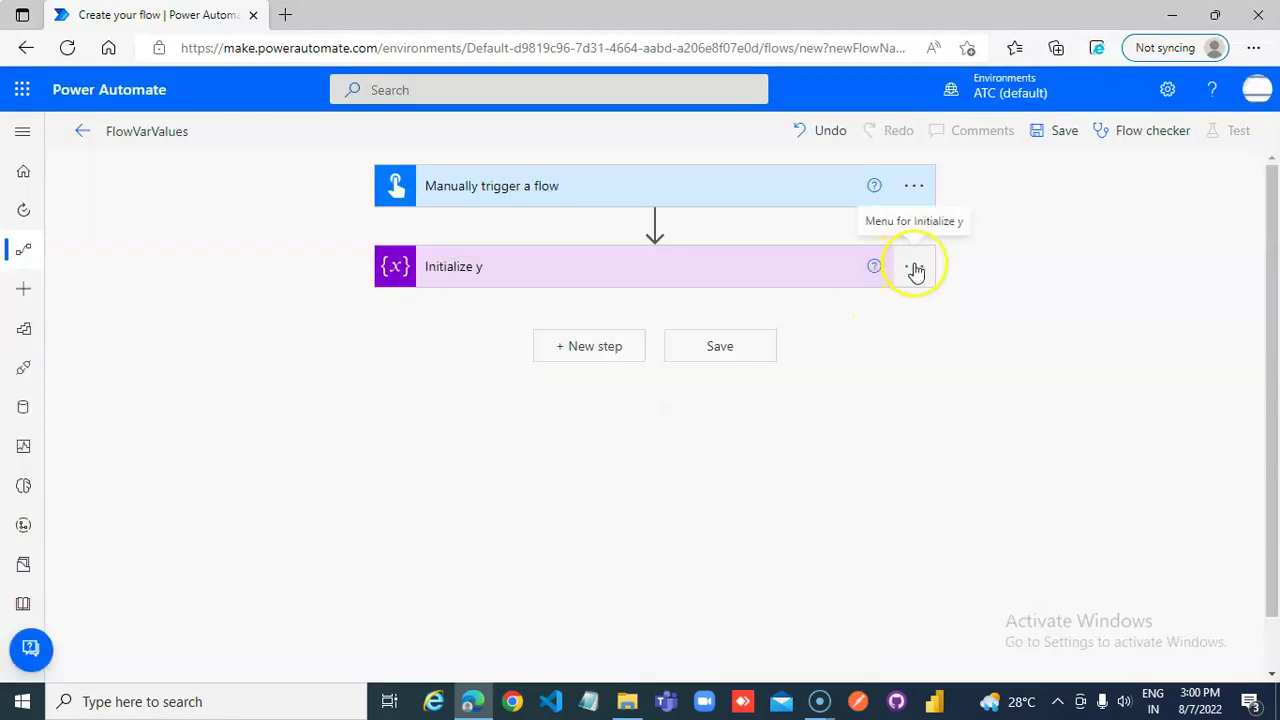
{"action": "left_click", "coordinate": [915, 268]}
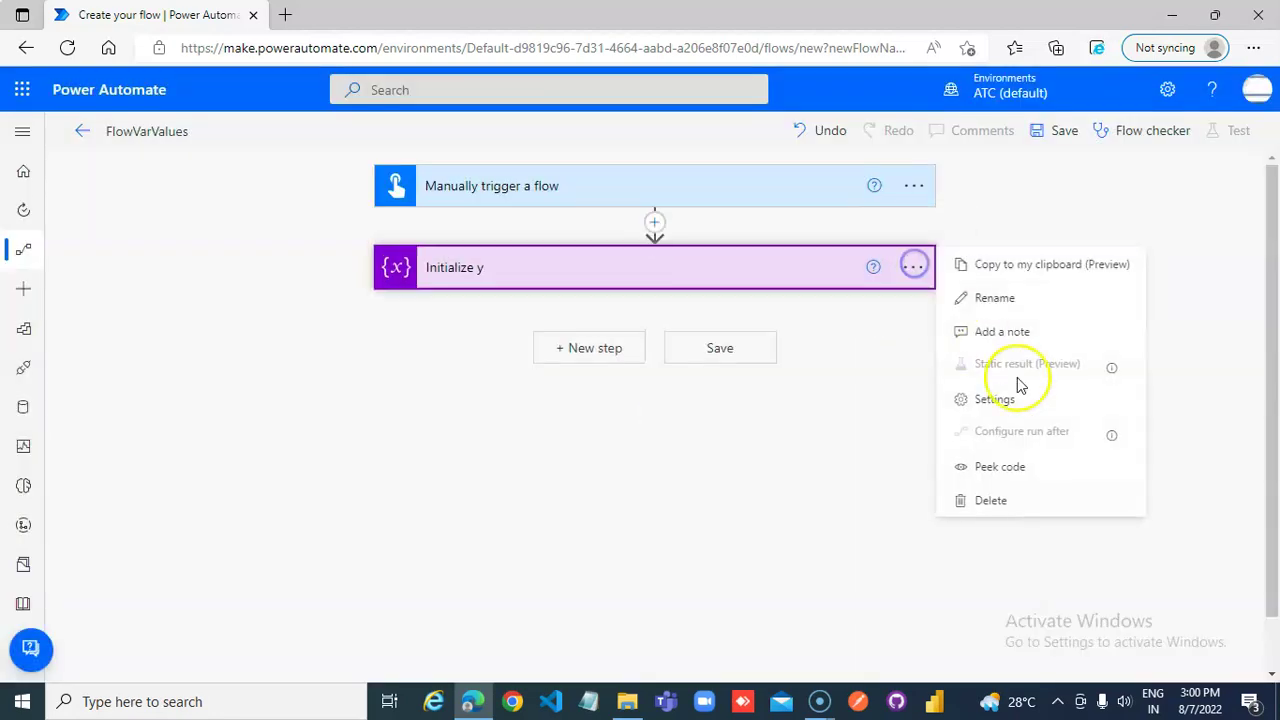
{"action": "left_click", "coordinate": [994, 506]}
{"action": "left_click", "coordinate": [648, 425]}
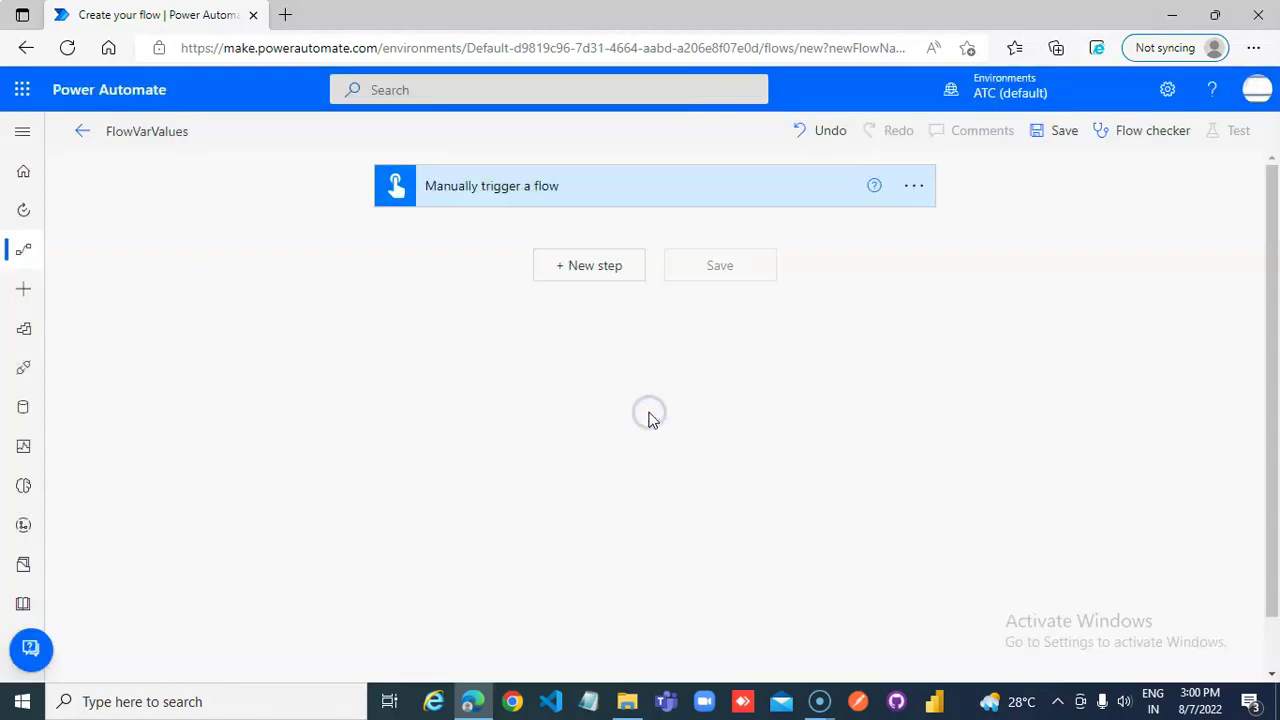
Step: Add an Initialize variable action below the trigger, with the variable name x and the value 1
{"action": "left_click", "coordinate": [590, 270]}
{"action": "left_click", "coordinate": [623, 314]}
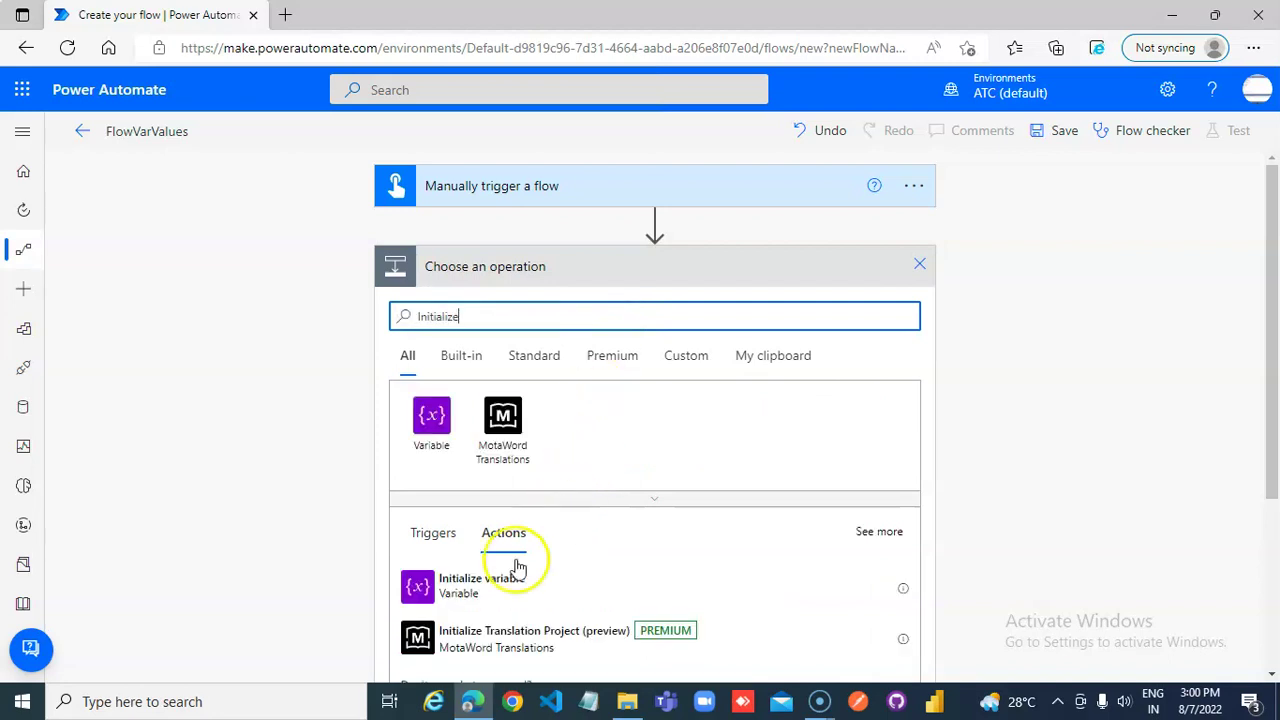
{"action": "left_click", "coordinate": [481, 581]}
{"action": "left_click", "coordinate": [625, 311]}
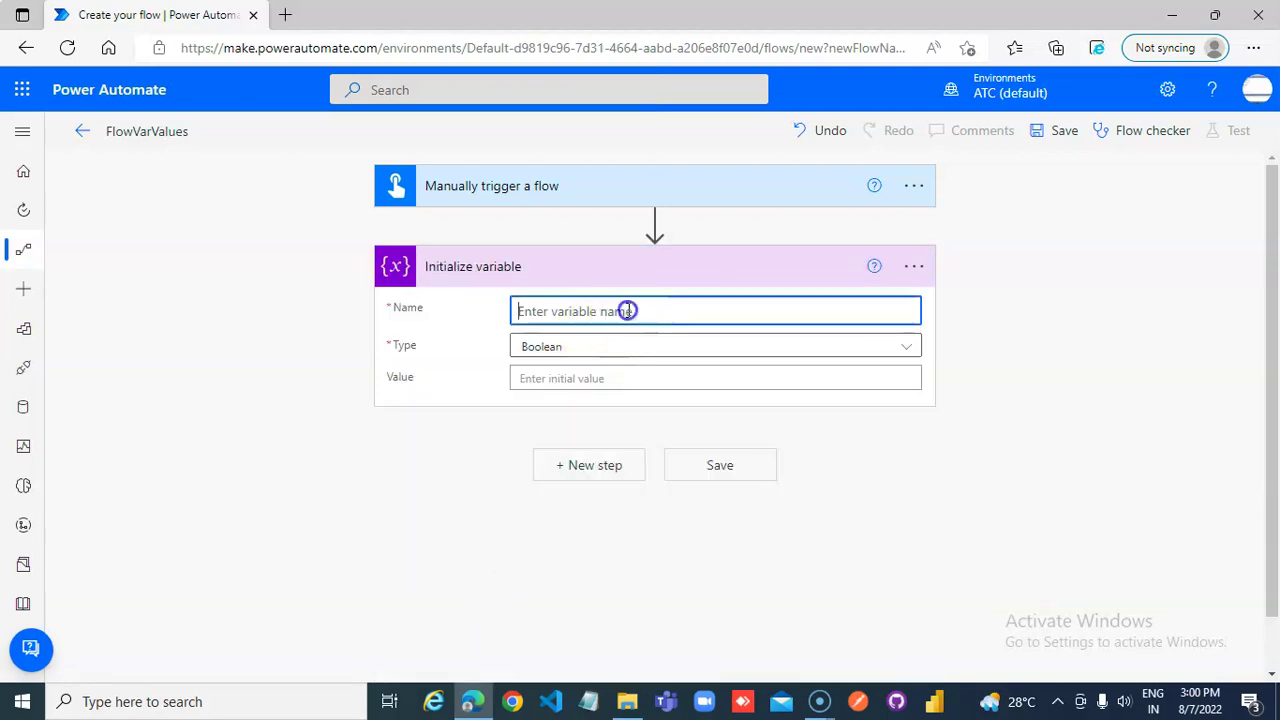
{"action": "type", "text": "x"}
{"action": "left_click", "coordinate": [605, 380]}
{"action": "type", "text": "1"}
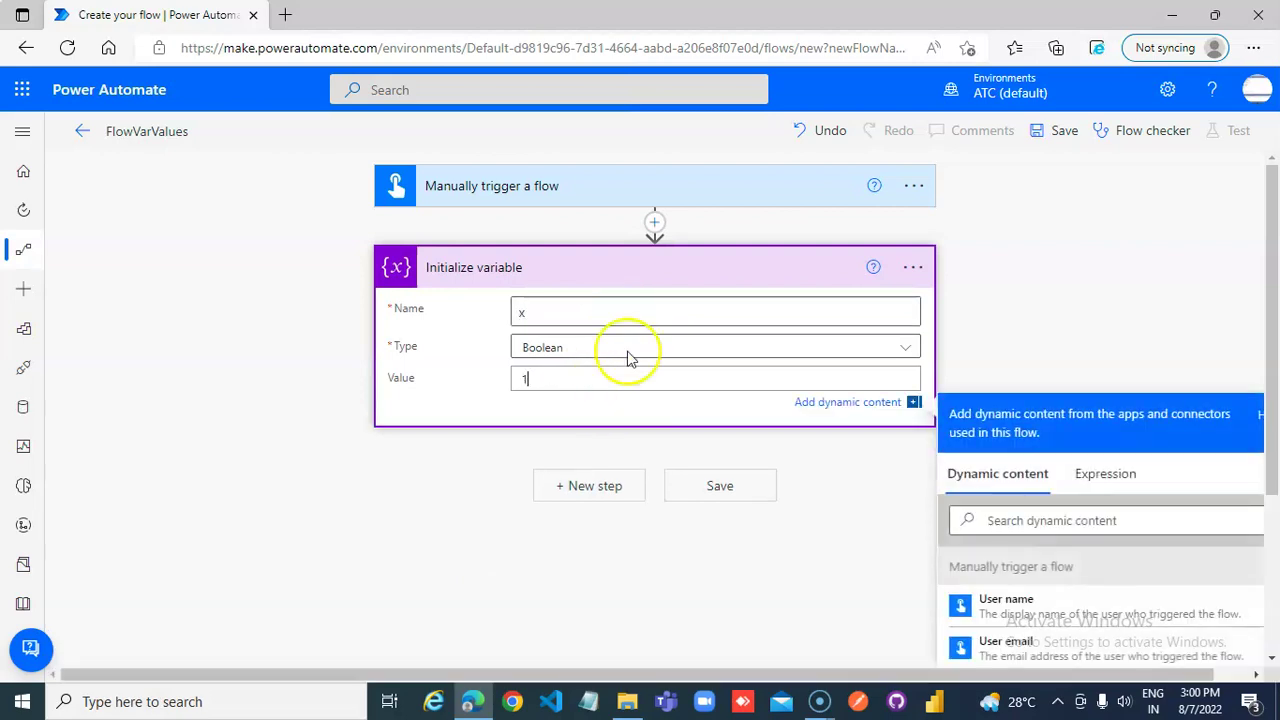
Step: Rename the Initialize variable action as Initialize x
{"action": "left_click", "coordinate": [905, 267]}
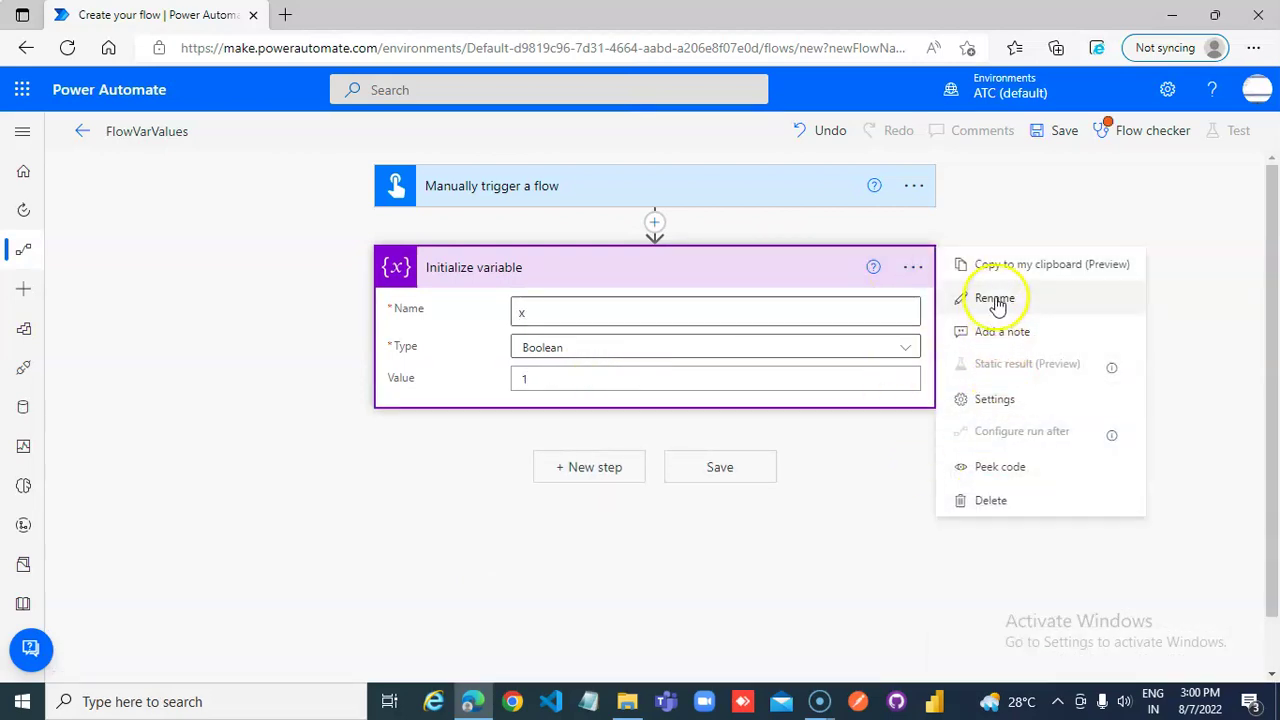
{"action": "left_click", "coordinate": [994, 298]}
{"action": "left_click", "coordinate": [672, 259]}
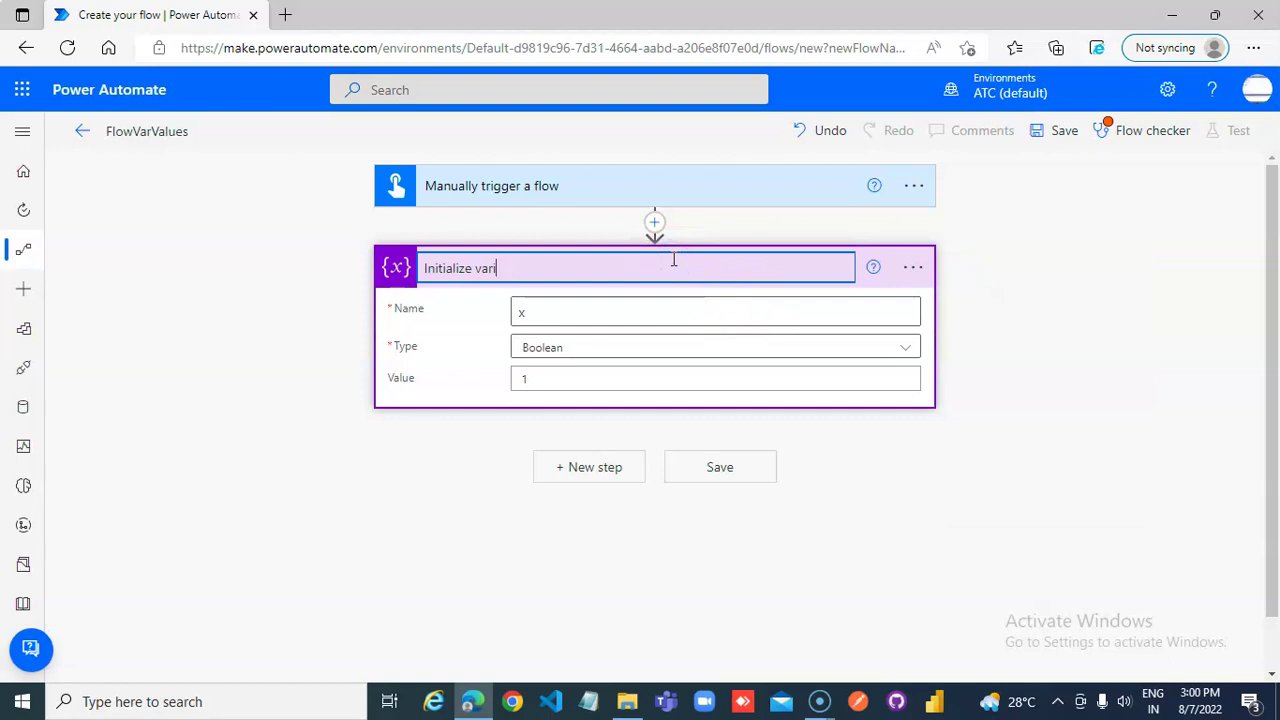
{"action": "type", "text": "x"}
{"action": "left_click", "coordinate": [783, 505]}
Step: Set the type of variable x to Integer
{"action": "scroll", "coordinate": [606, 418], "scroll_direction": "down", "scroll_amount": 1}
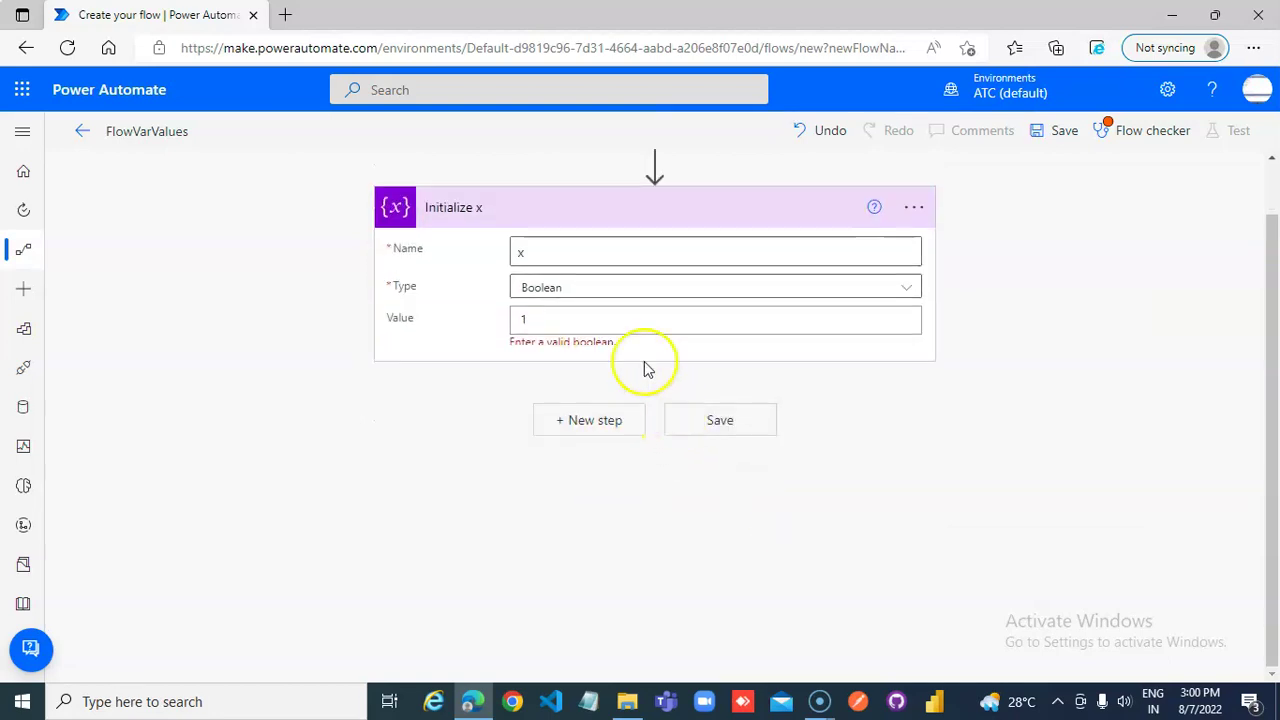
{"action": "left_click", "coordinate": [594, 289]}
{"action": "left_click", "coordinate": [553, 366]}
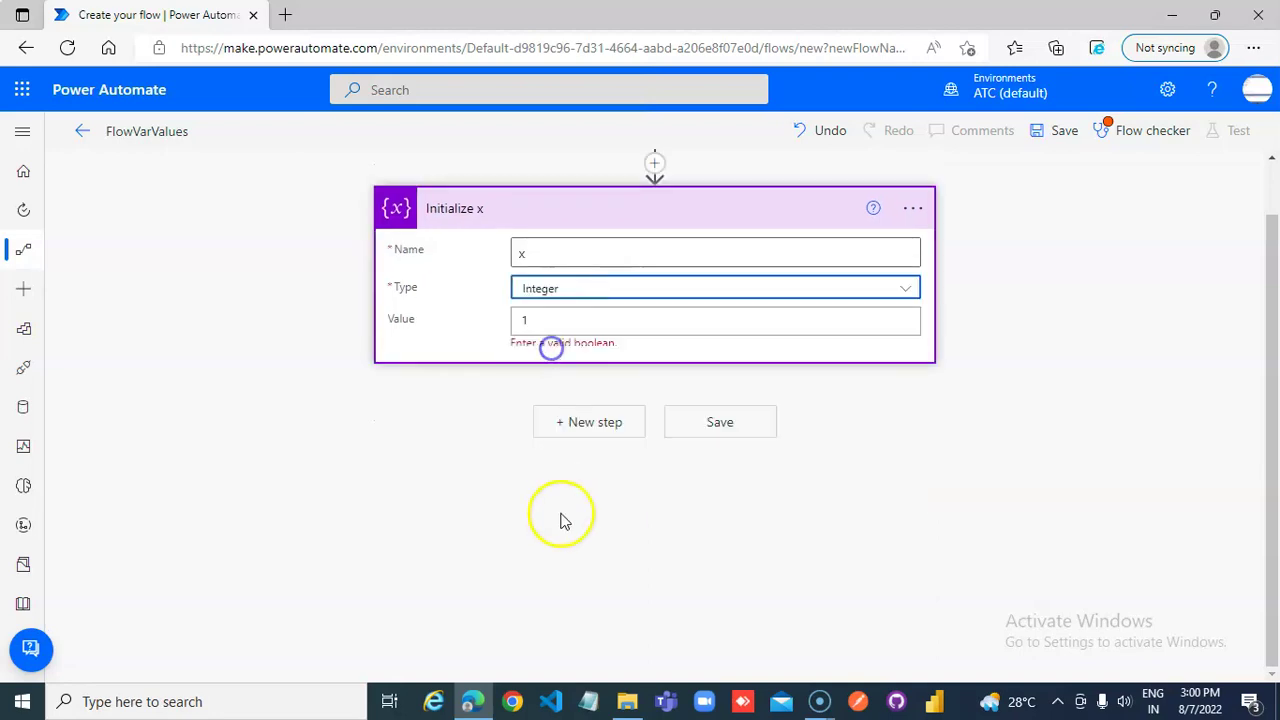
{"action": "left_click", "coordinate": [560, 514]}
Step: Add another Initialize variable action below Initialize x, with the name y, the type Integer and the value 2
{"action": "left_click", "coordinate": [583, 420]}
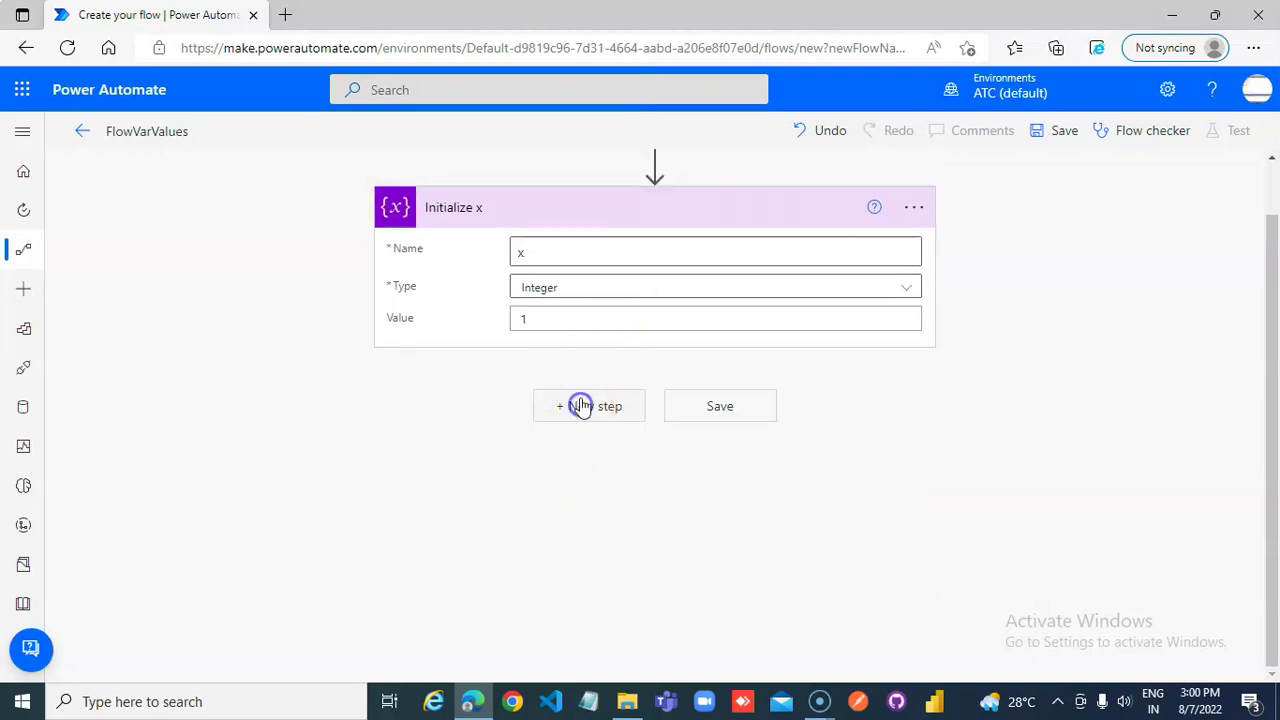
{"action": "left_click", "coordinate": [609, 327]}
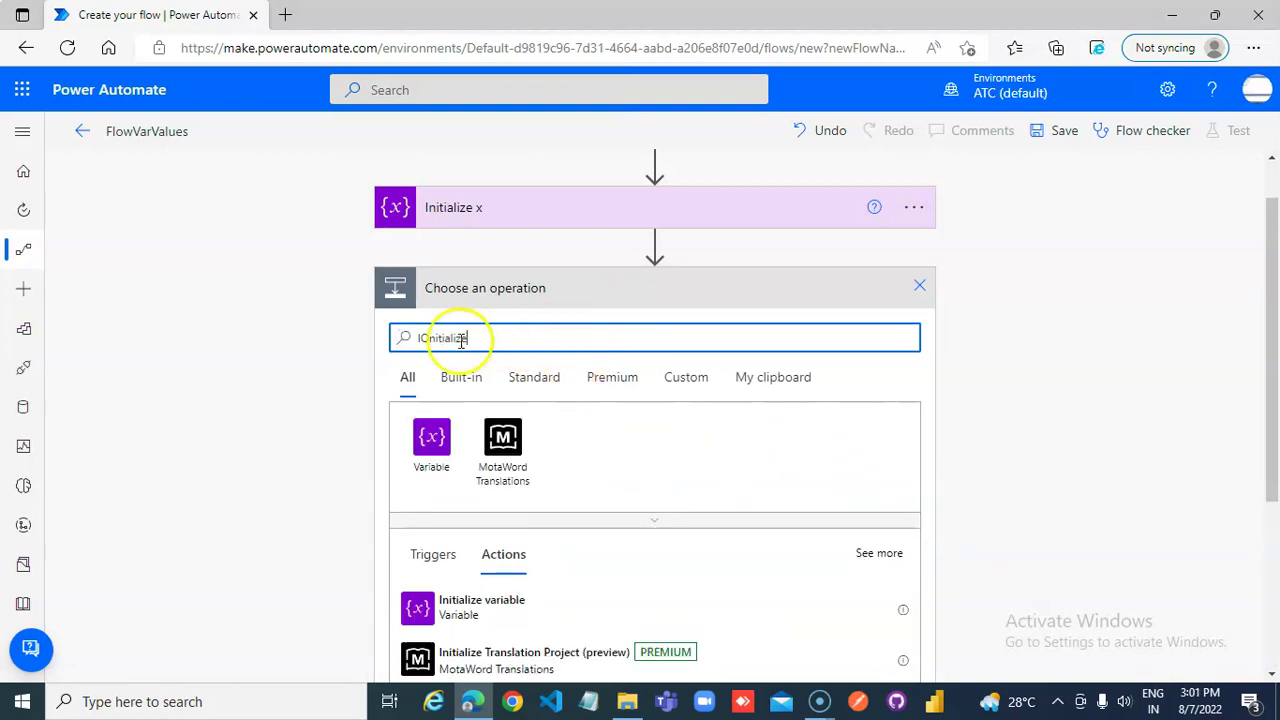
{"action": "left_click", "coordinate": [462, 615]}
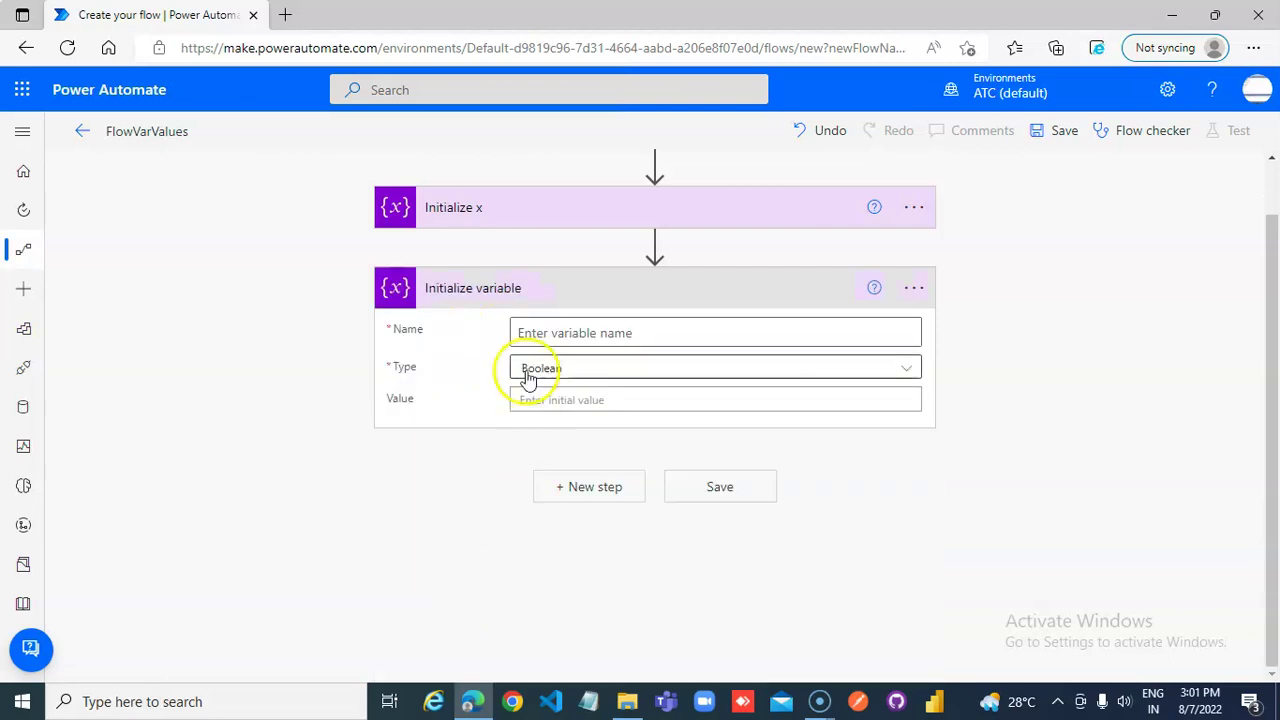
{"action": "left_click", "coordinate": [575, 334]}
{"action": "type", "text": "y"}
{"action": "left_click", "coordinate": [580, 368]}
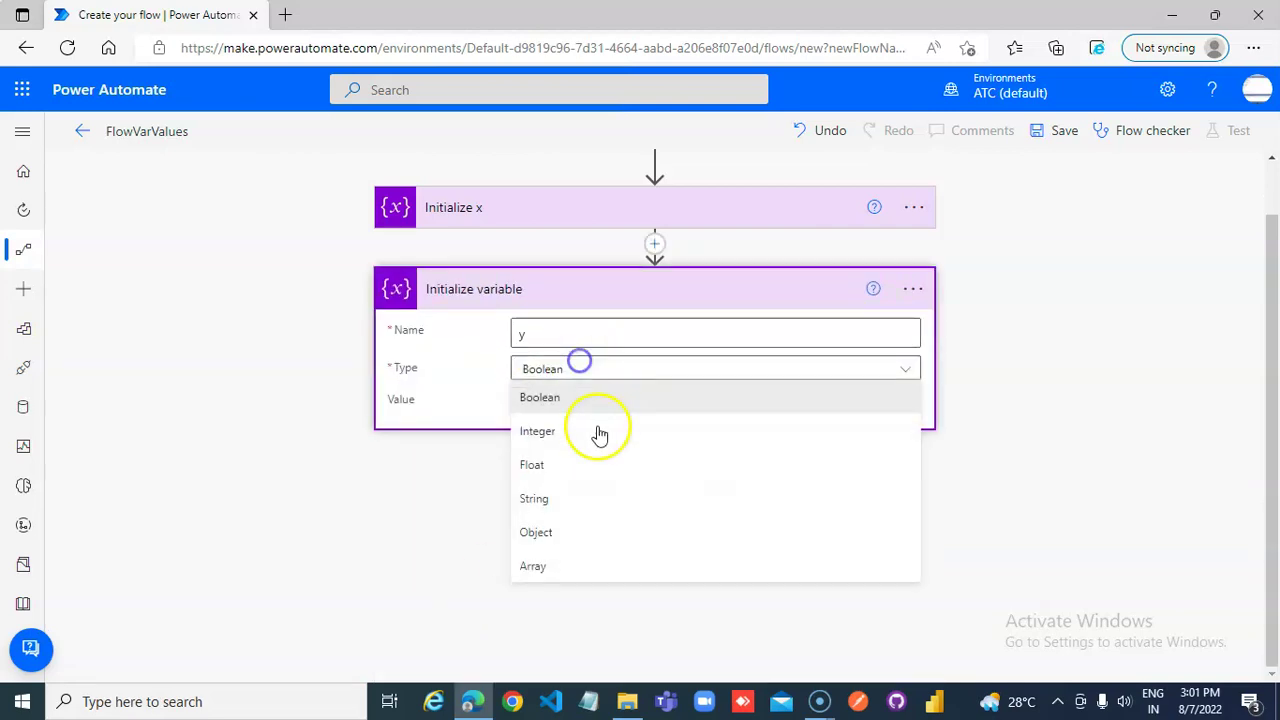
{"action": "left_click", "coordinate": [550, 428]}
{"action": "left_click", "coordinate": [560, 403]}
{"action": "type", "text": "2"}
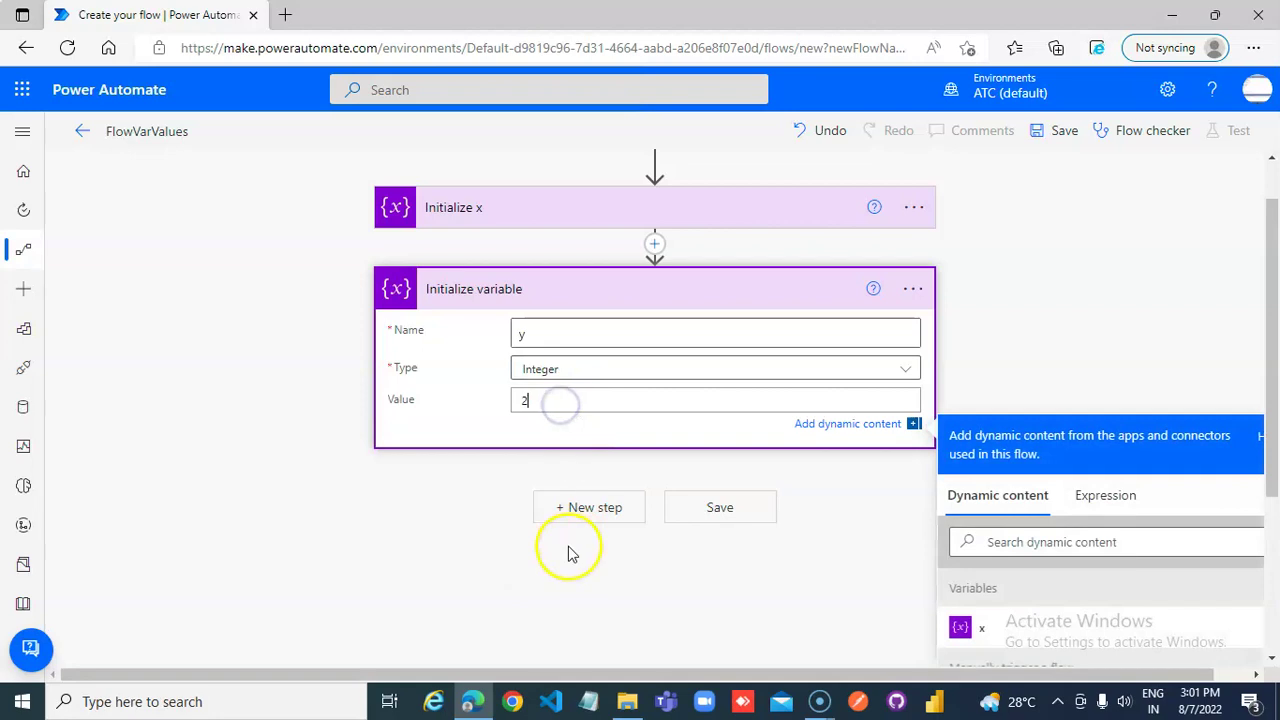
{"action": "left_click", "coordinate": [561, 558]}
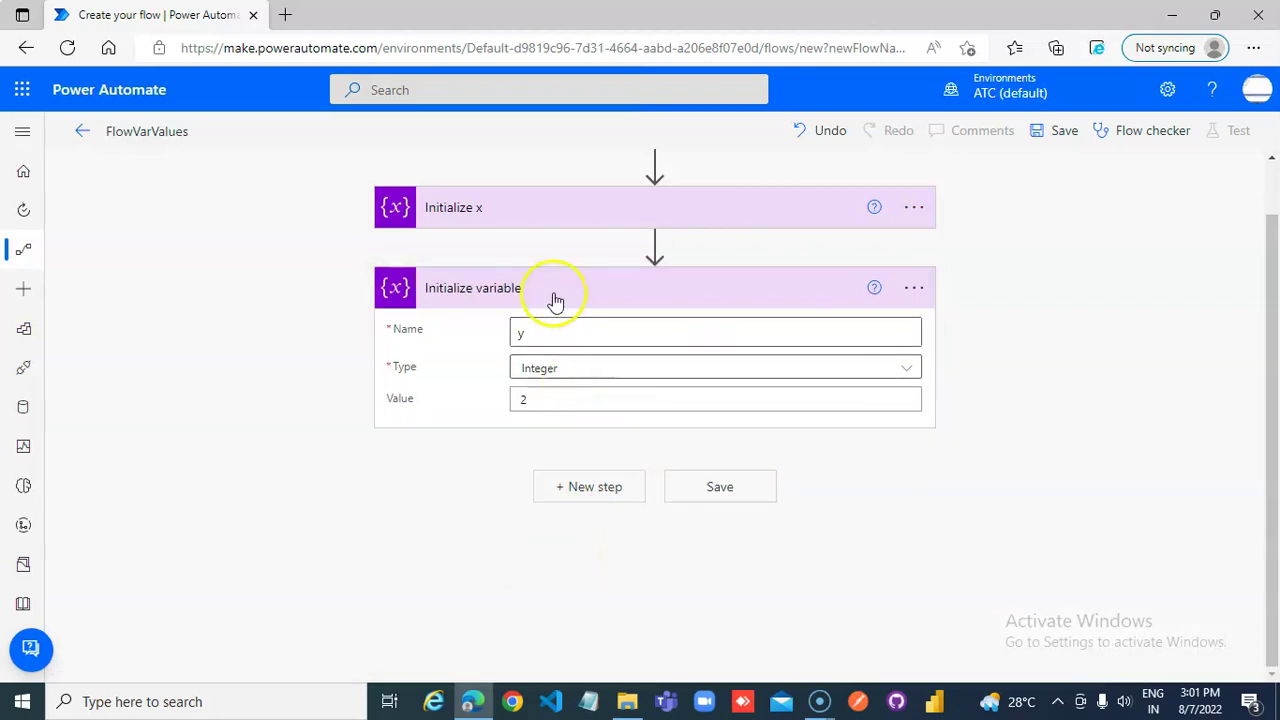
Step: Rename the second Initialize variable action as Initialize y
{"action": "left_click", "coordinate": [913, 289]}
{"action": "left_click", "coordinate": [985, 318]}
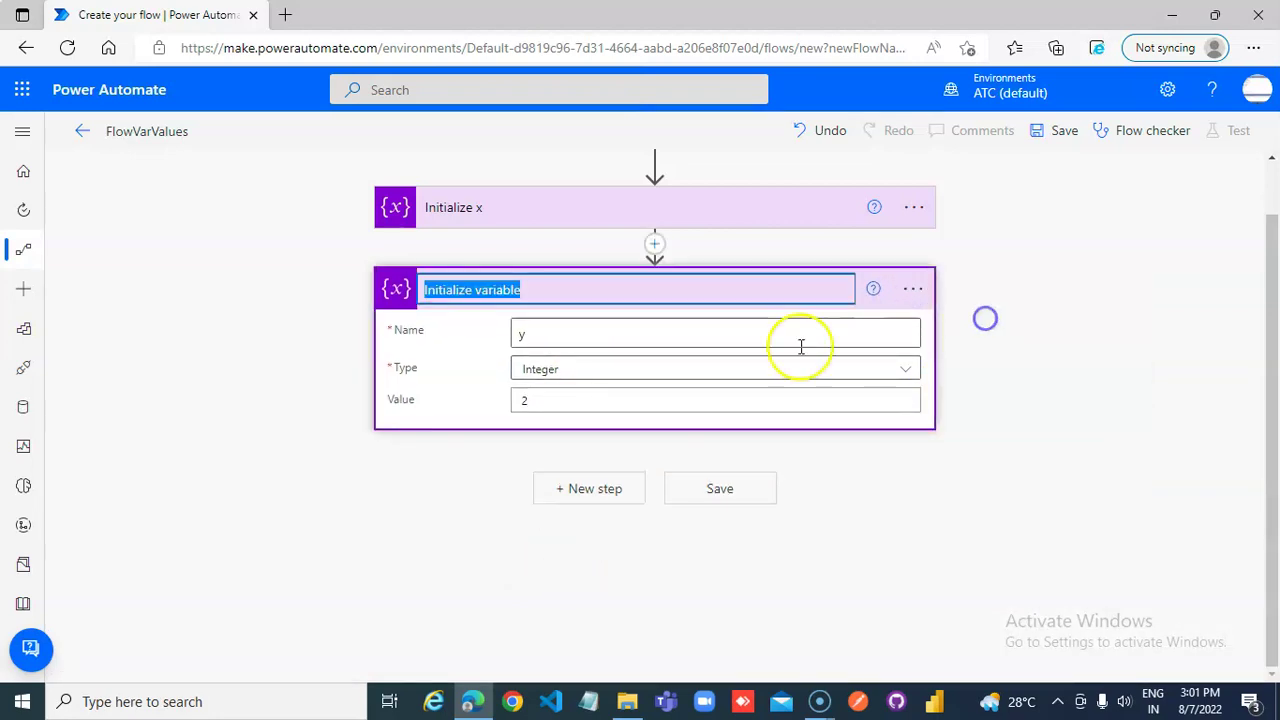
{"action": "left_click", "coordinate": [543, 298]}
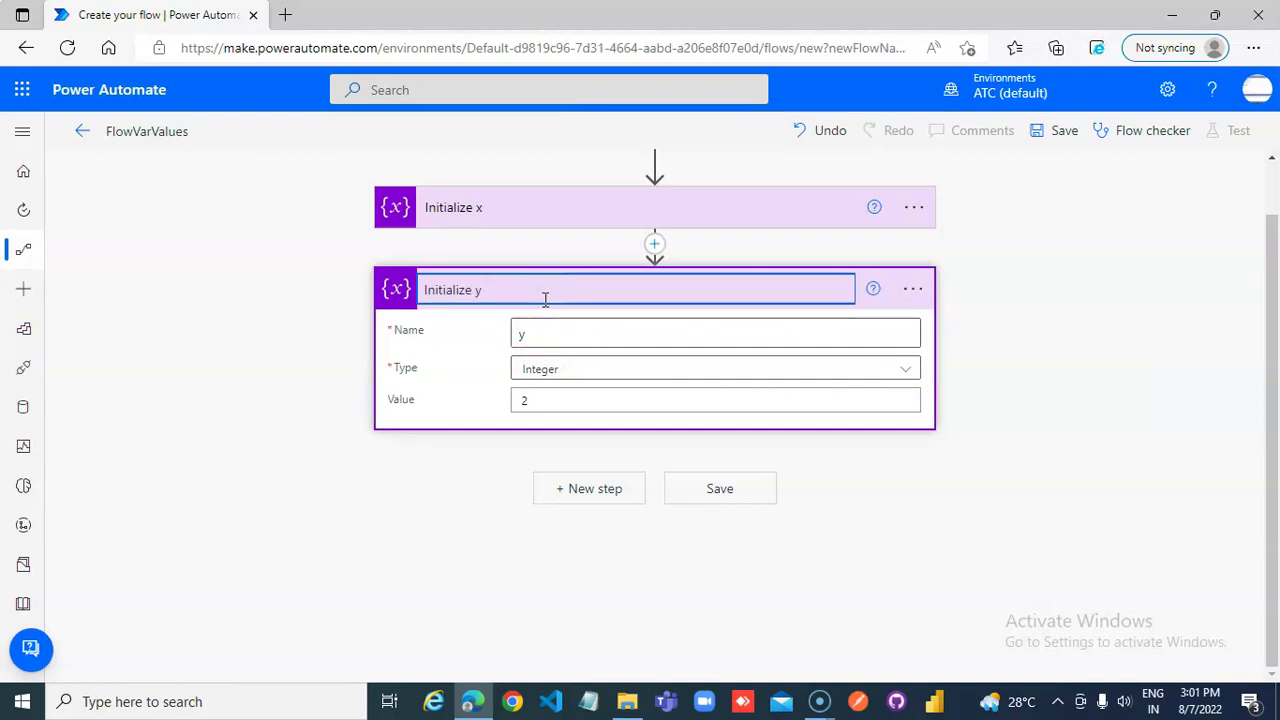
{"action": "left_click", "coordinate": [517, 465]}
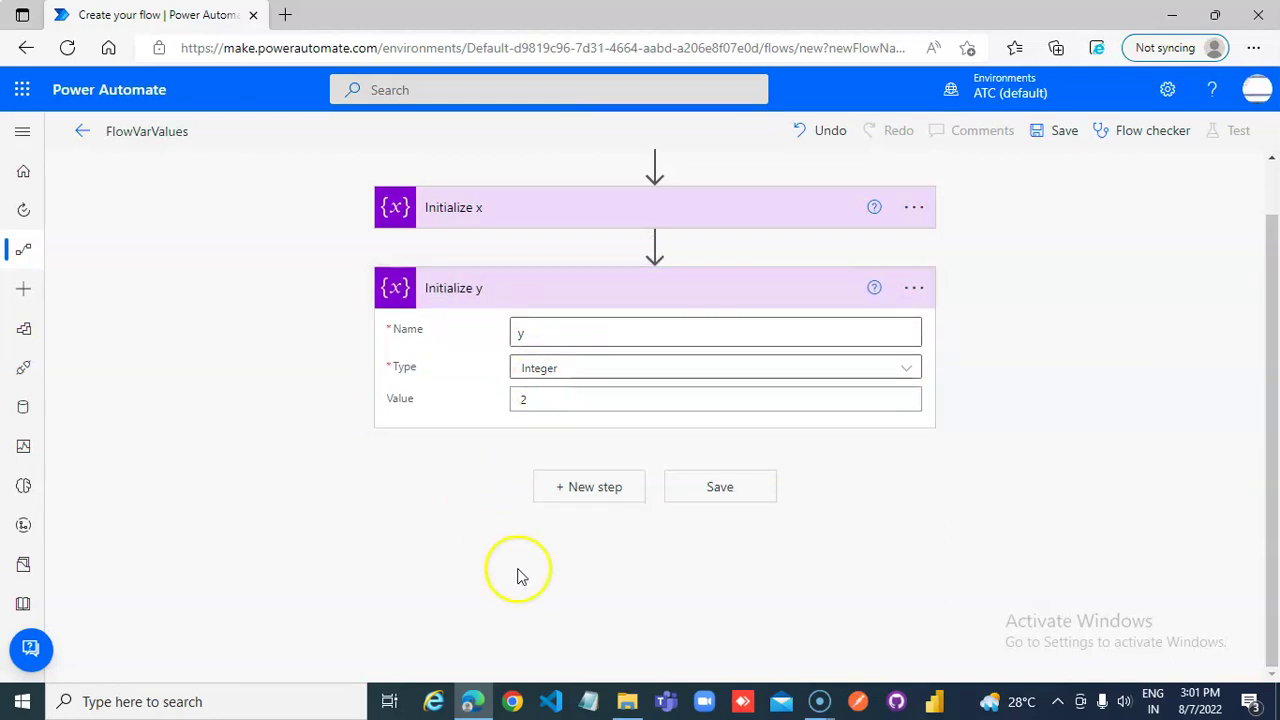
Step: Search the operations for "Increment" and add an Increment variable action below Initialize y
{"action": "left_click", "coordinate": [600, 487]}
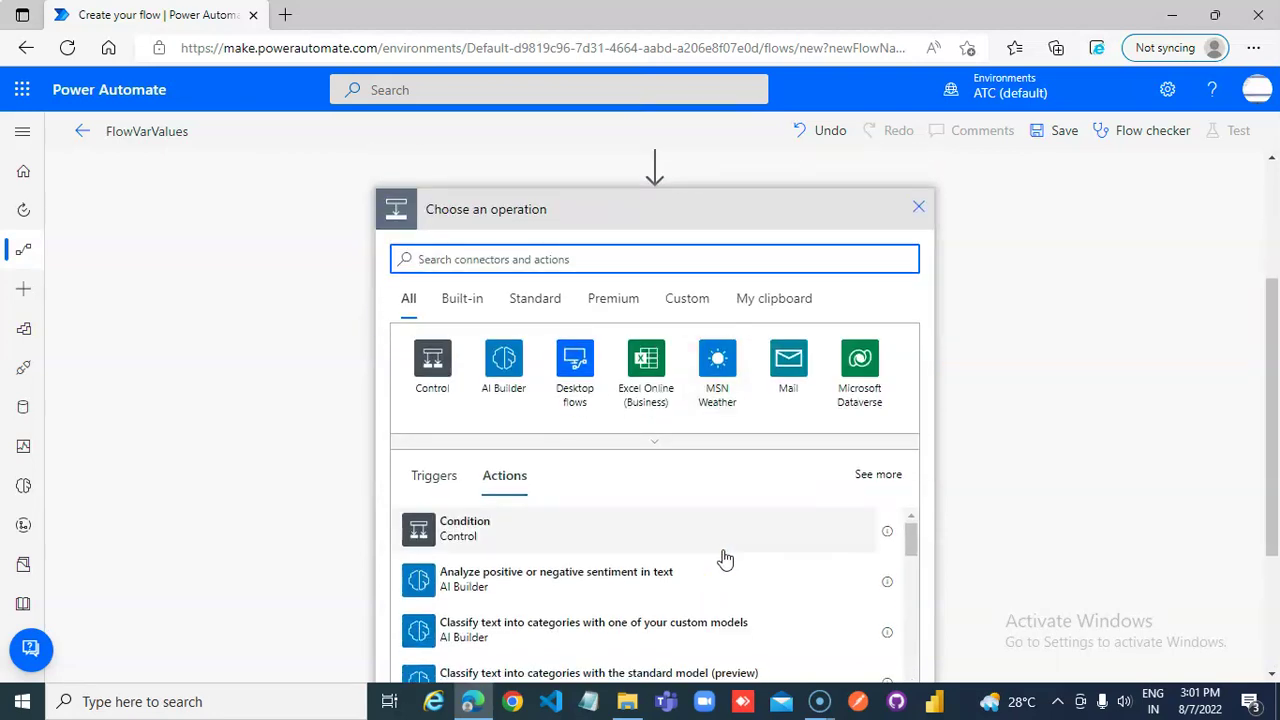
{"action": "scroll", "coordinate": [725, 558], "scroll_direction": "down", "scroll_amount": 3}
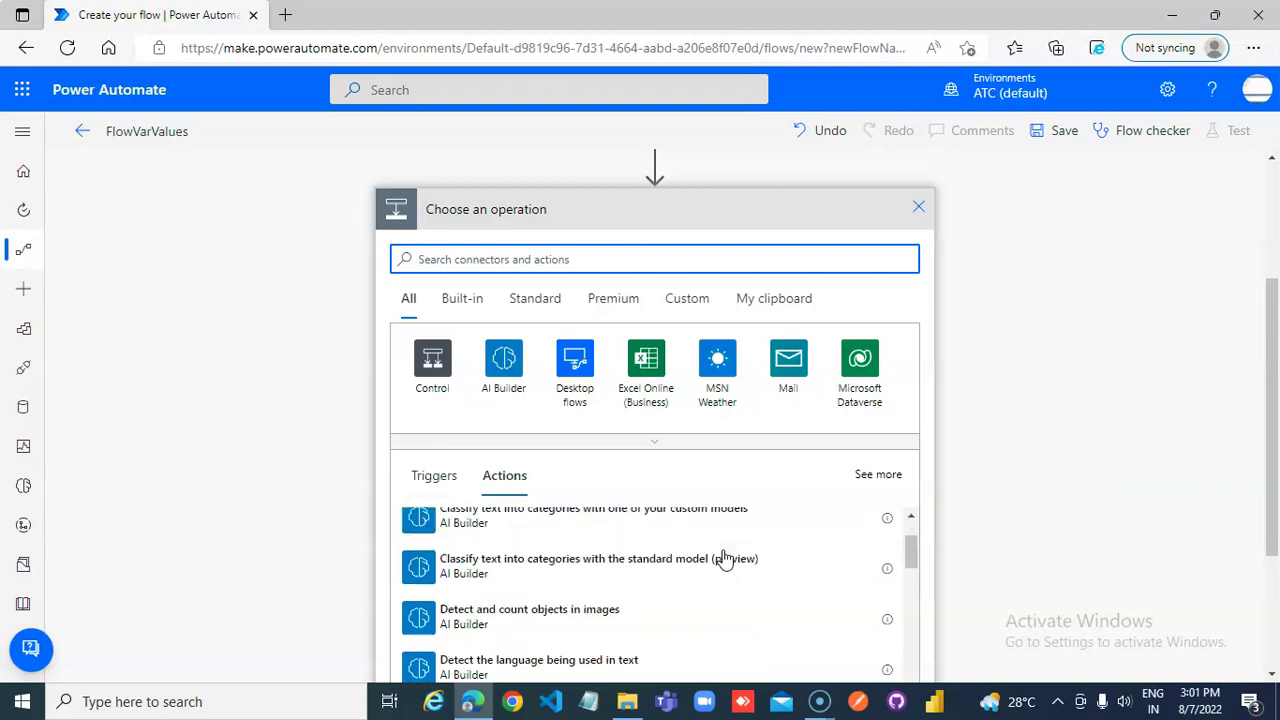
{"action": "scroll", "coordinate": [594, 463], "scroll_direction": "up", "scroll_amount": 3}
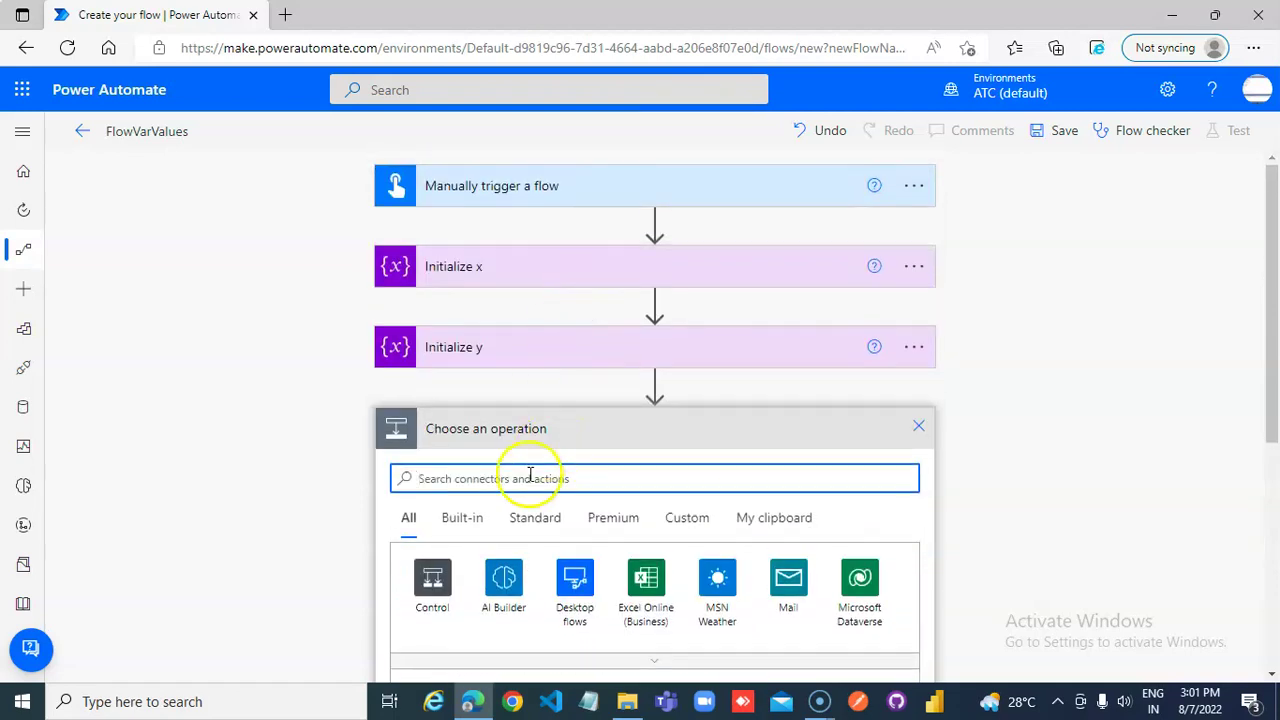
{"action": "left_click", "coordinate": [528, 479]}
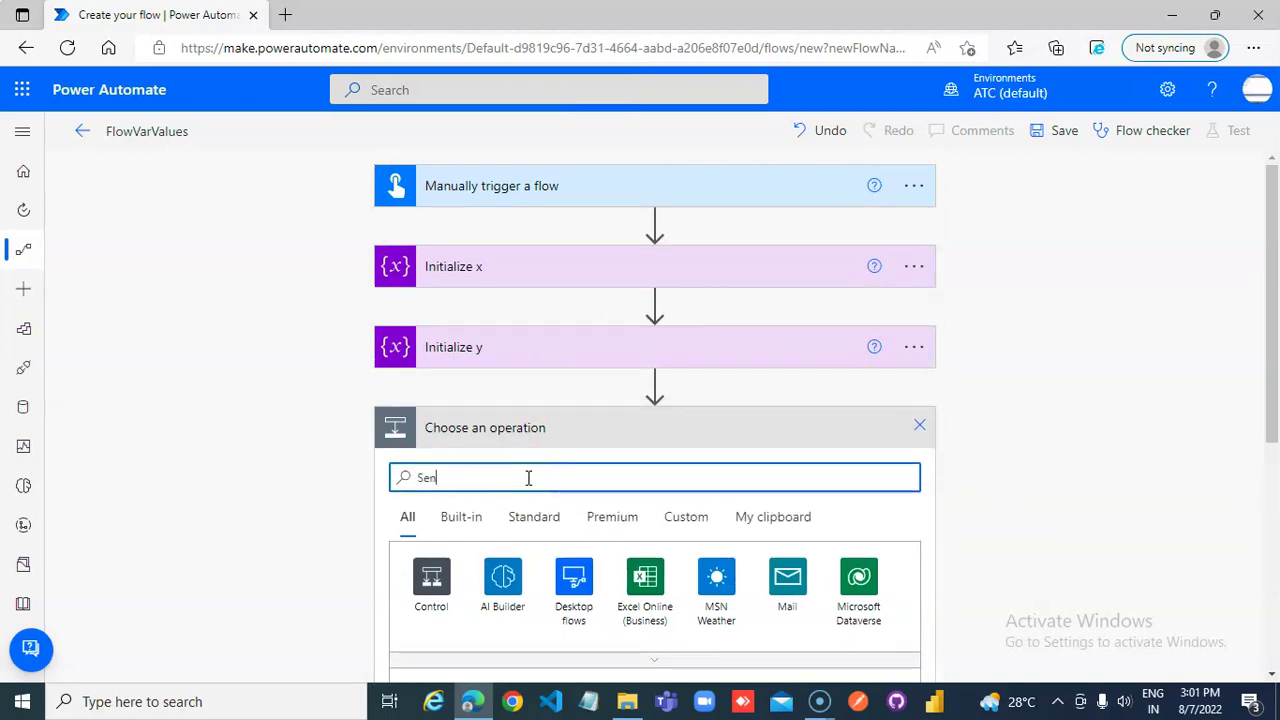
{"action": "key", "text": "BackSpace"}
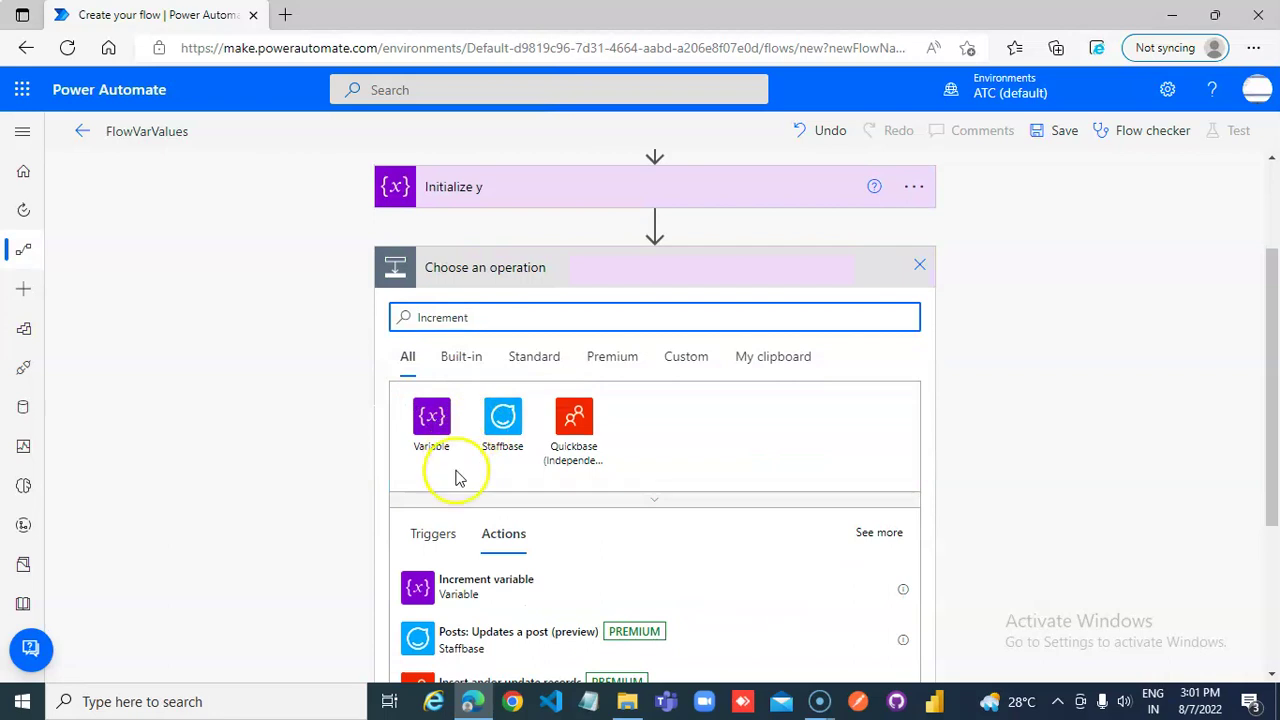
{"action": "left_click", "coordinate": [466, 580]}
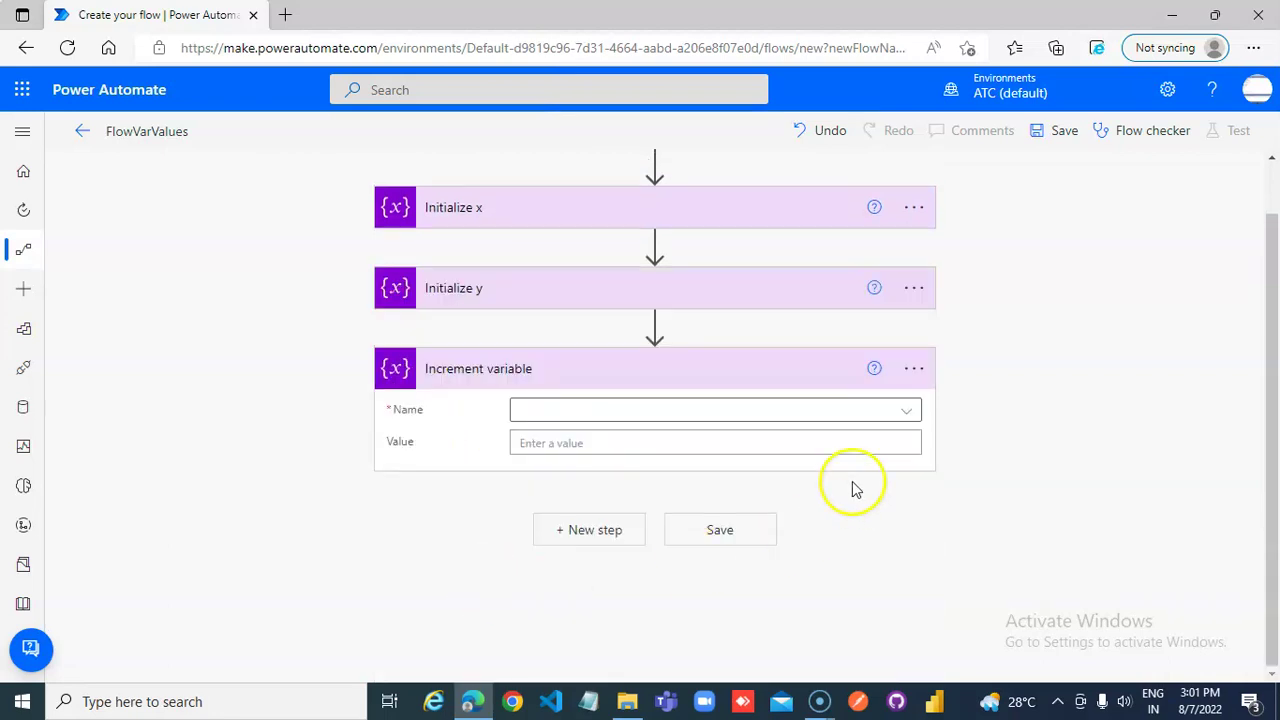
Step: Add a parallel branch after Initialize y containing a second Increment variable action
{"action": "left_click", "coordinate": [654, 326]}
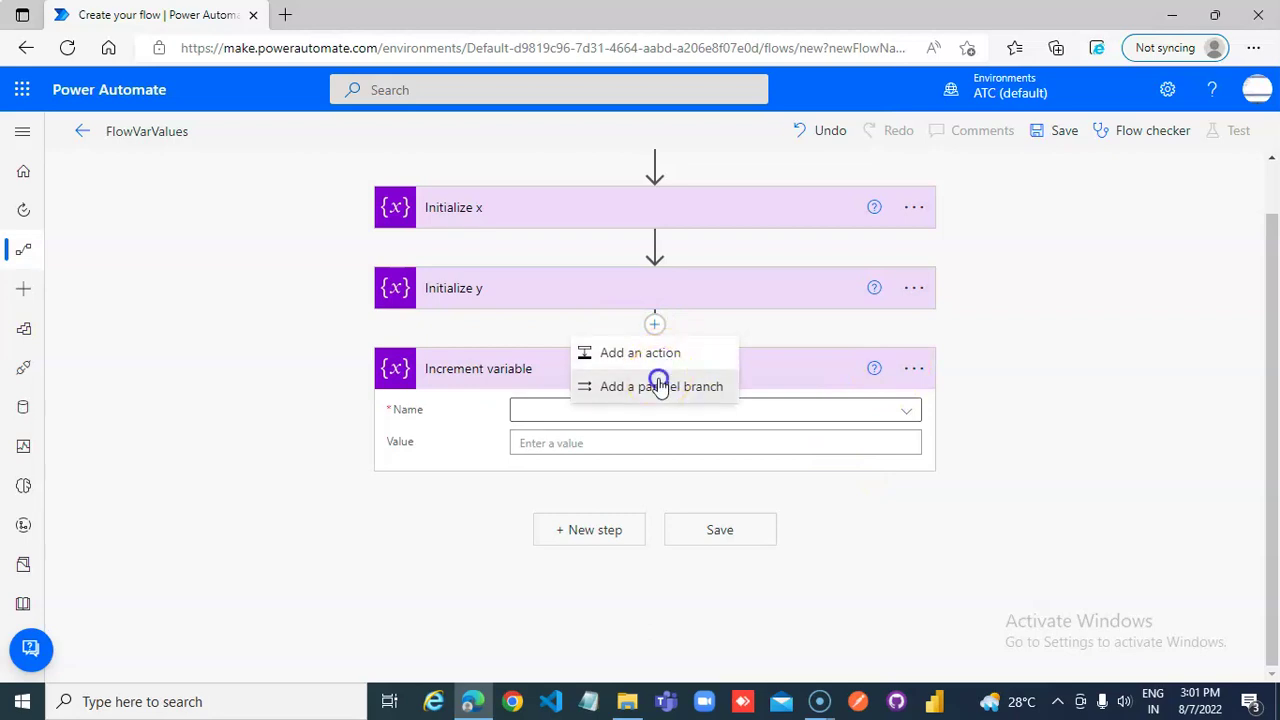
{"action": "left_click", "coordinate": [660, 386]}
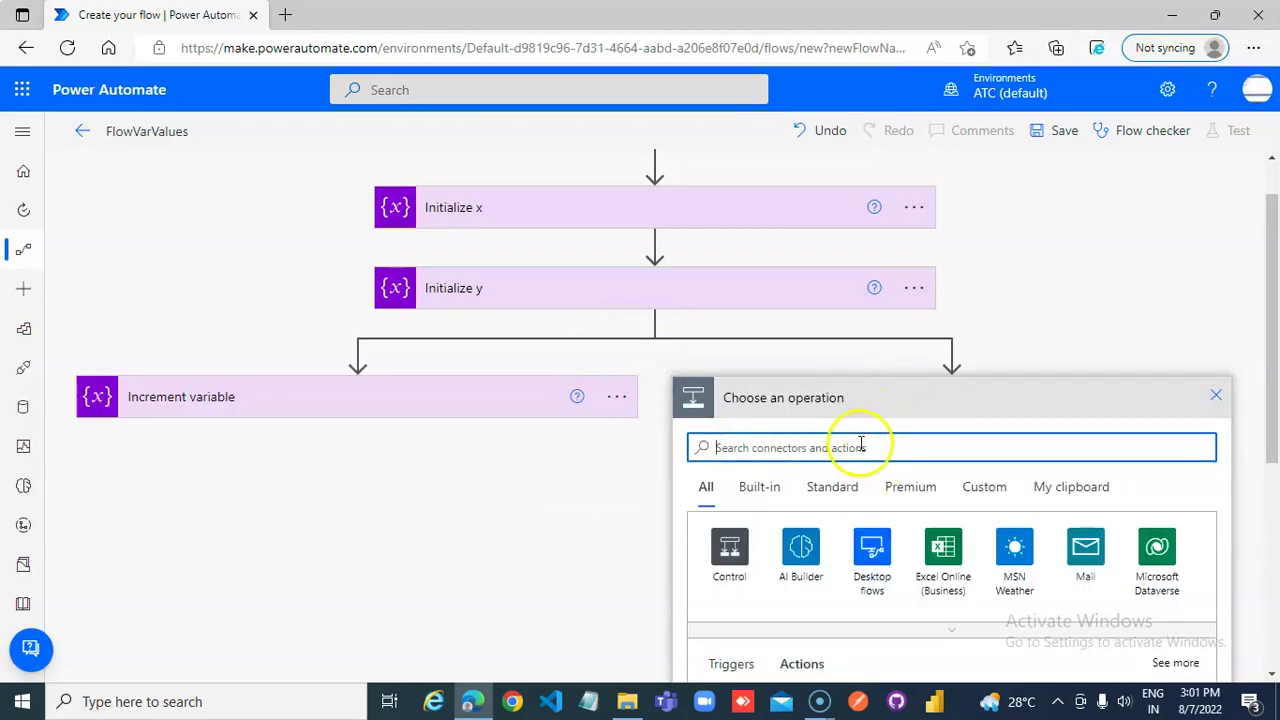
{"action": "type", "text": "Increment"}
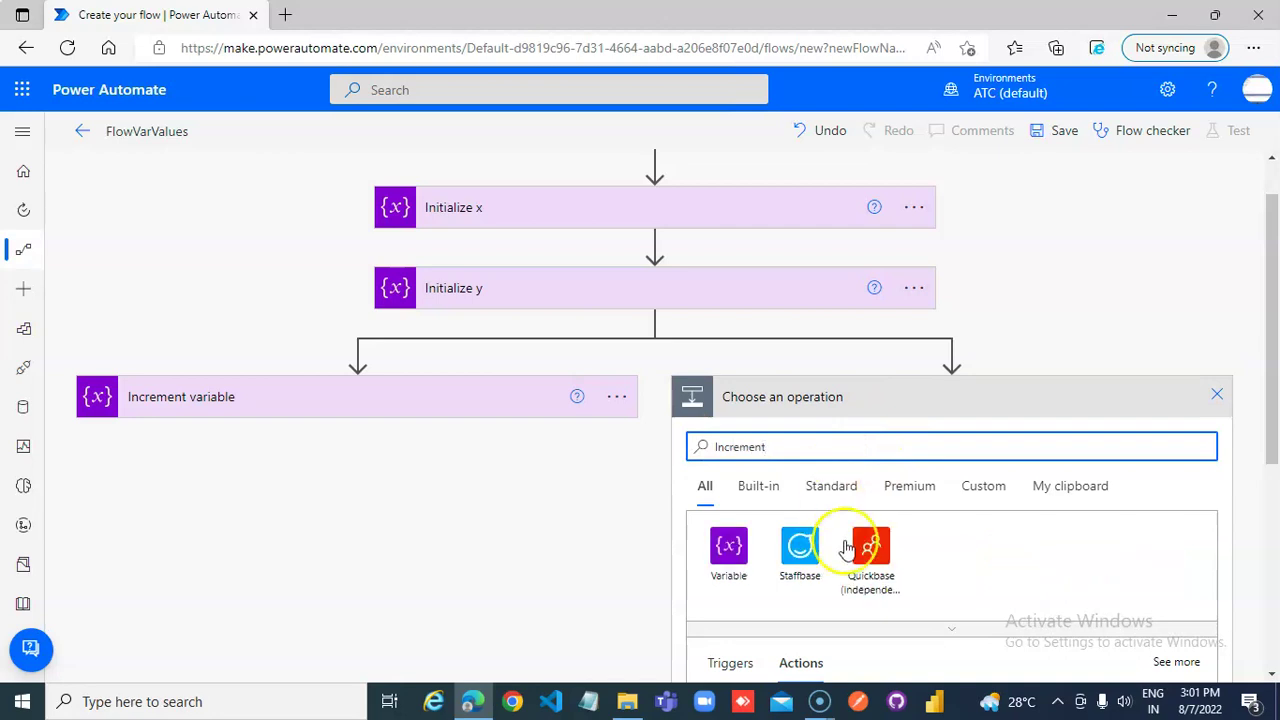
{"action": "scroll", "coordinate": [800, 600], "scroll_direction": "down", "scroll_amount": 2}
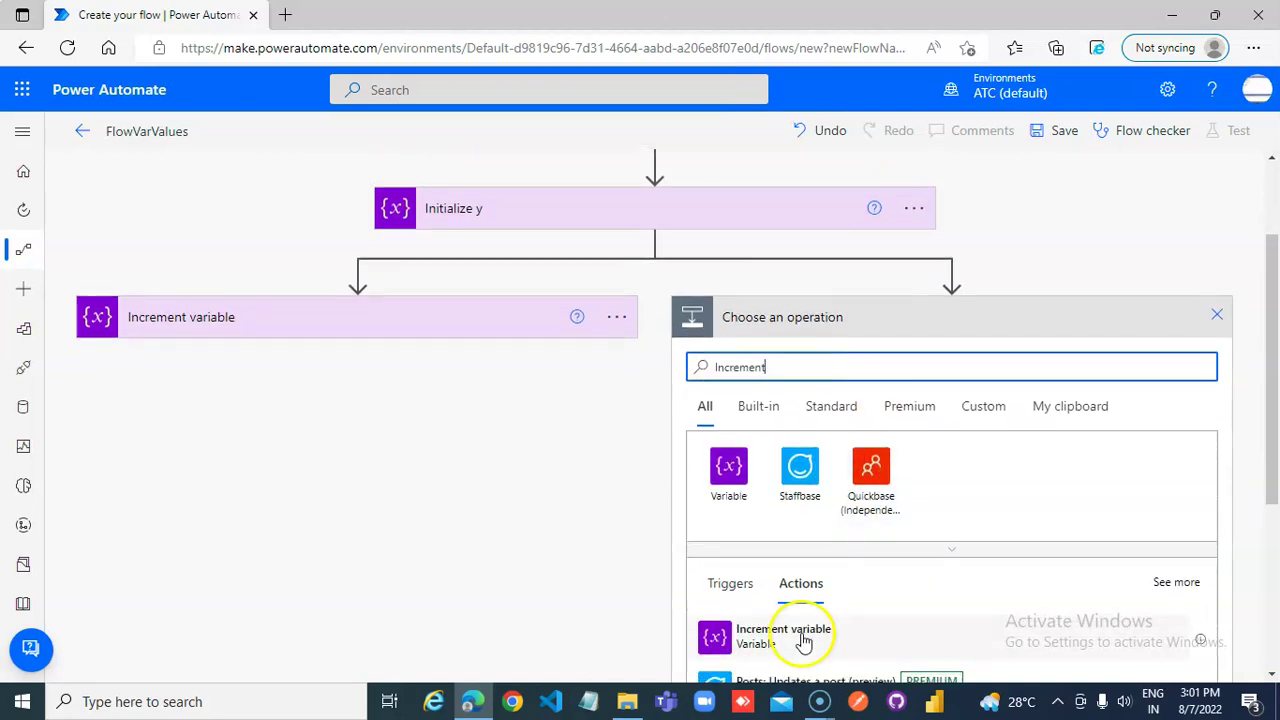
{"action": "left_click", "coordinate": [800, 640]}
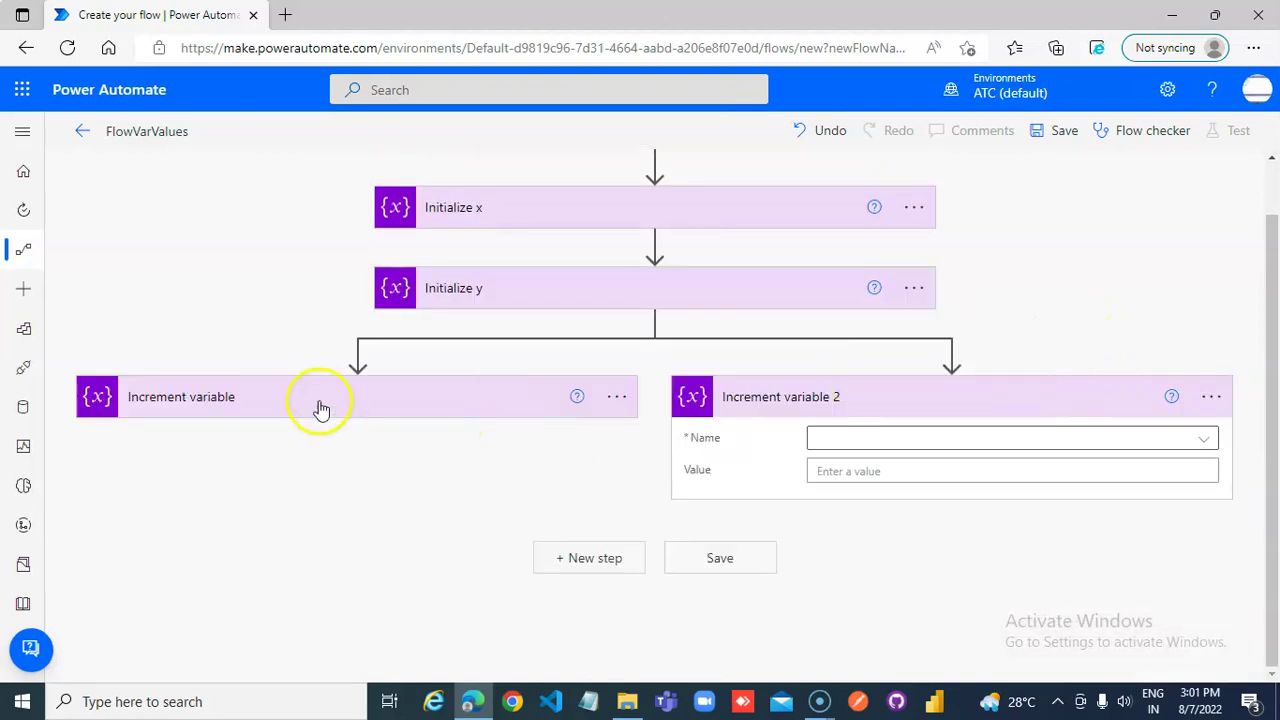
Step: Rename the Increment variable action in the first branch as Increment x
{"action": "left_click", "coordinate": [317, 405]}
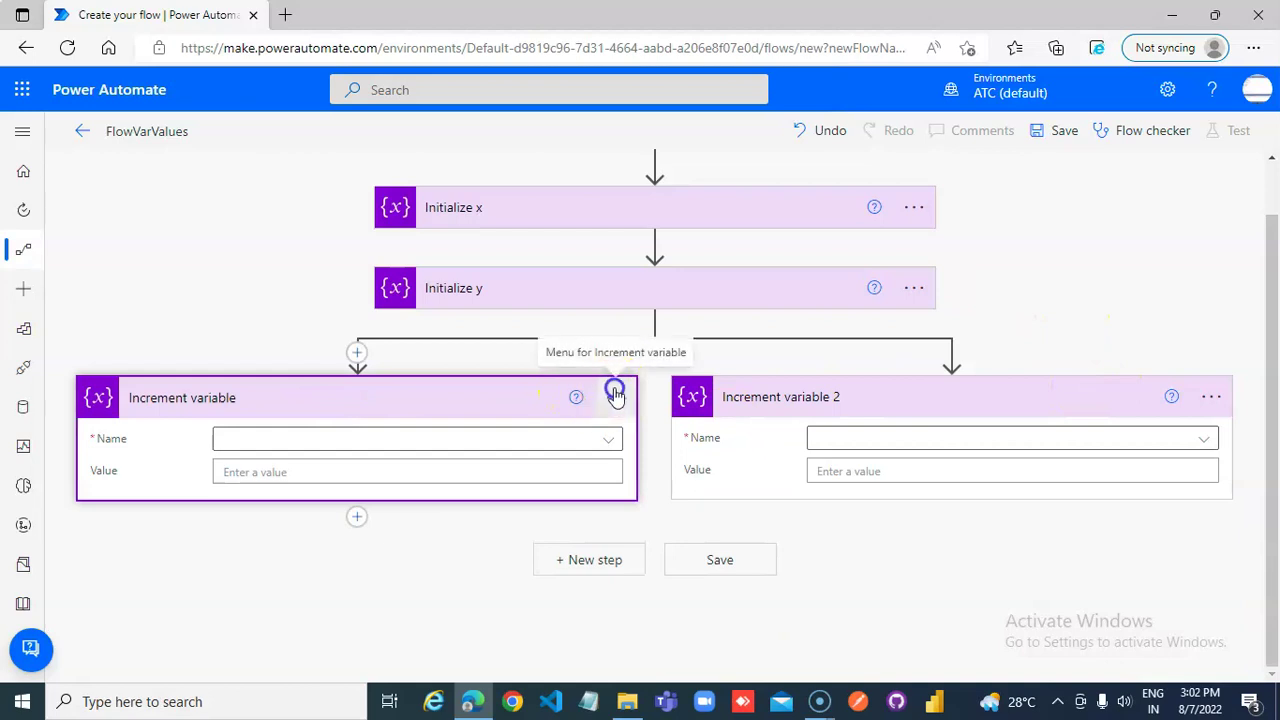
{"action": "left_click", "coordinate": [615, 397]}
{"action": "left_click", "coordinate": [700, 428]}
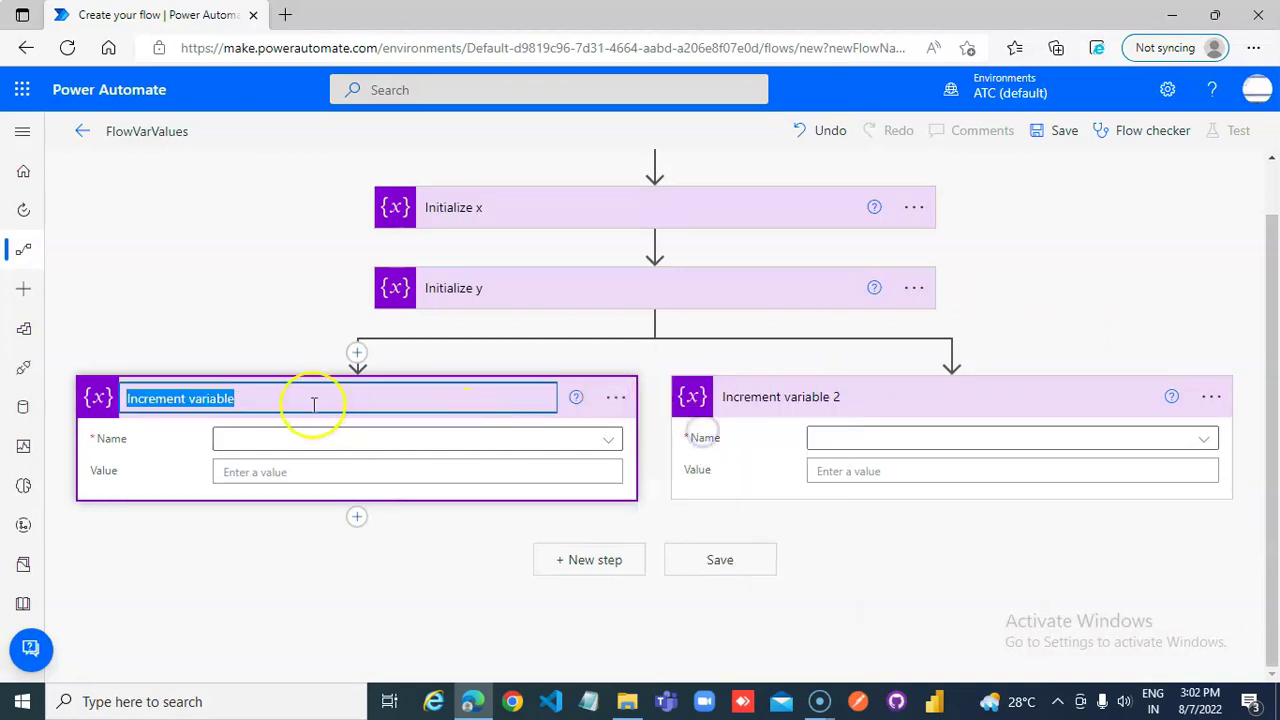
{"action": "left_click", "coordinate": [302, 400]}
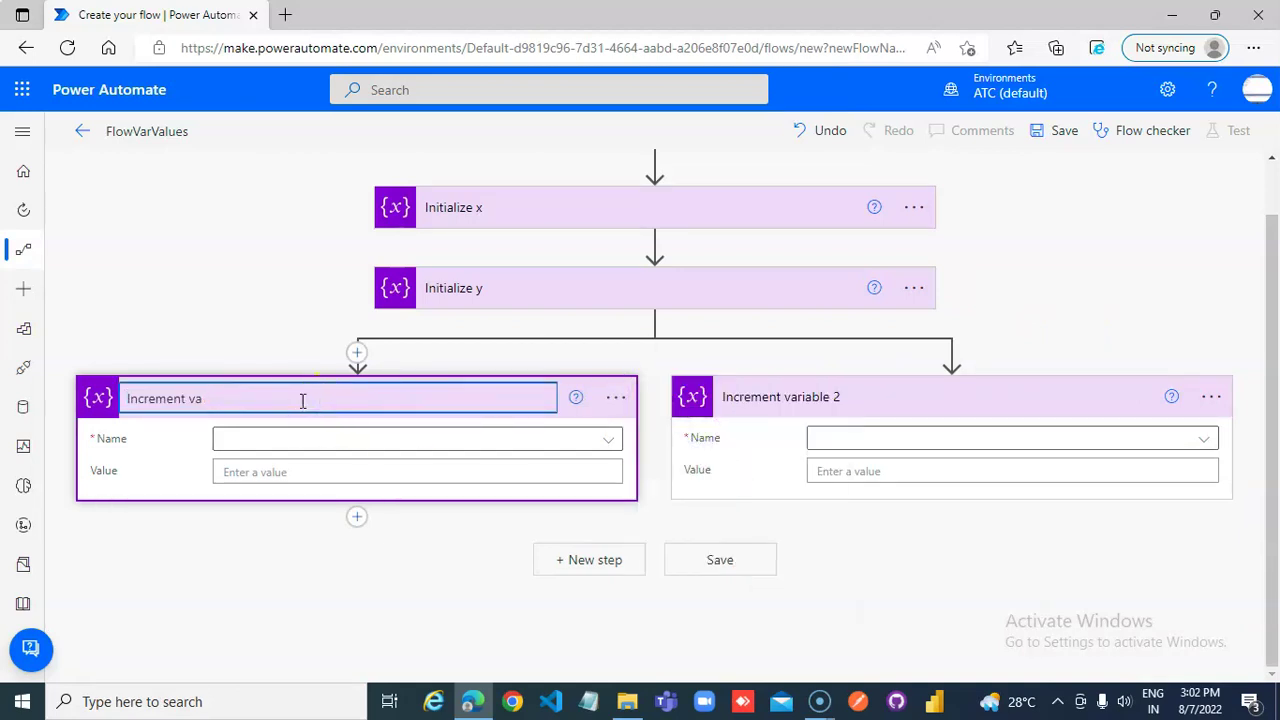
{"action": "type", "text": "x"}
Step: Set the Increment x action to increment variable x by a value of 1
{"action": "left_click", "coordinate": [294, 441]}
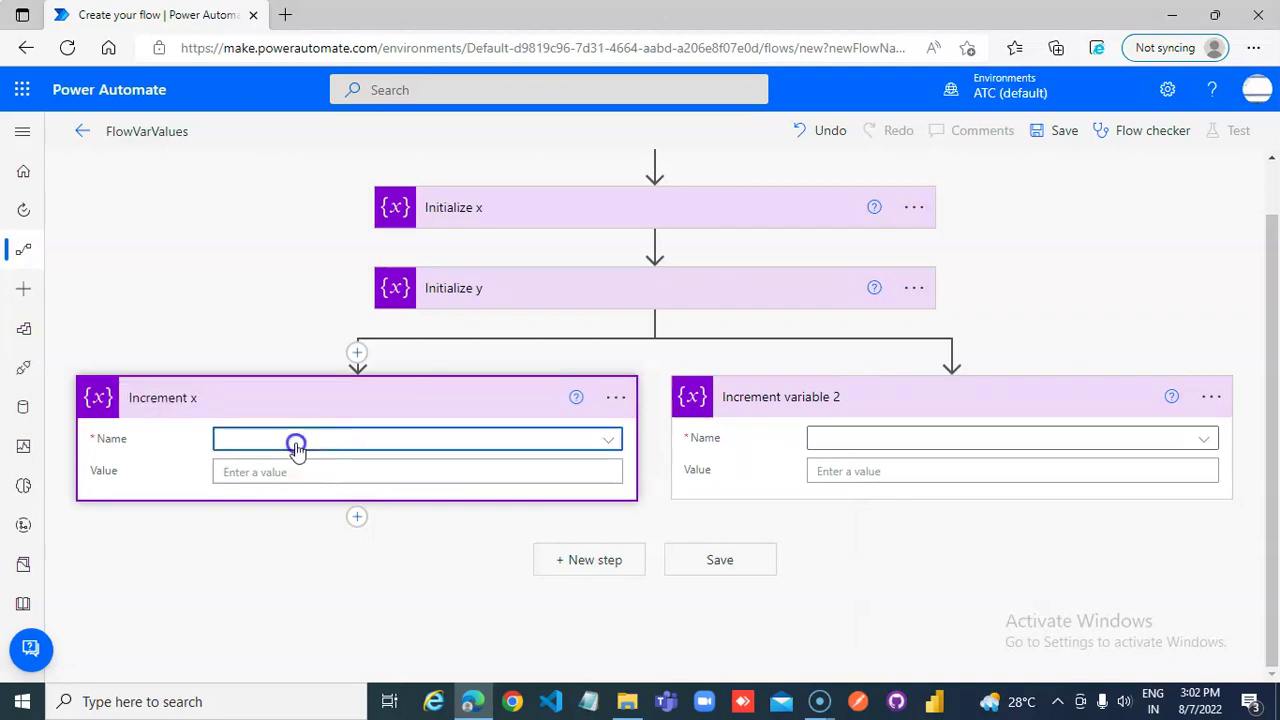
{"action": "left_click", "coordinate": [242, 537]}
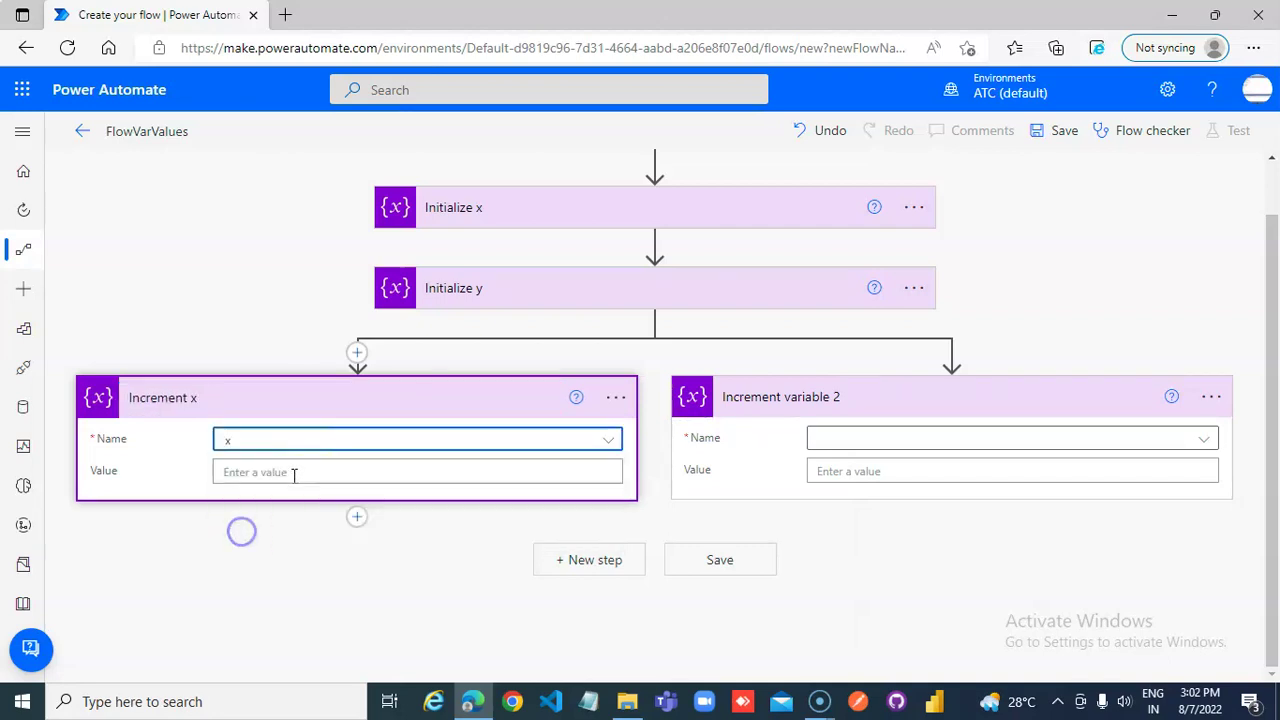
{"action": "left_click", "coordinate": [289, 472]}
{"action": "type", "text": "1"}
{"action": "left_click", "coordinate": [343, 625]}
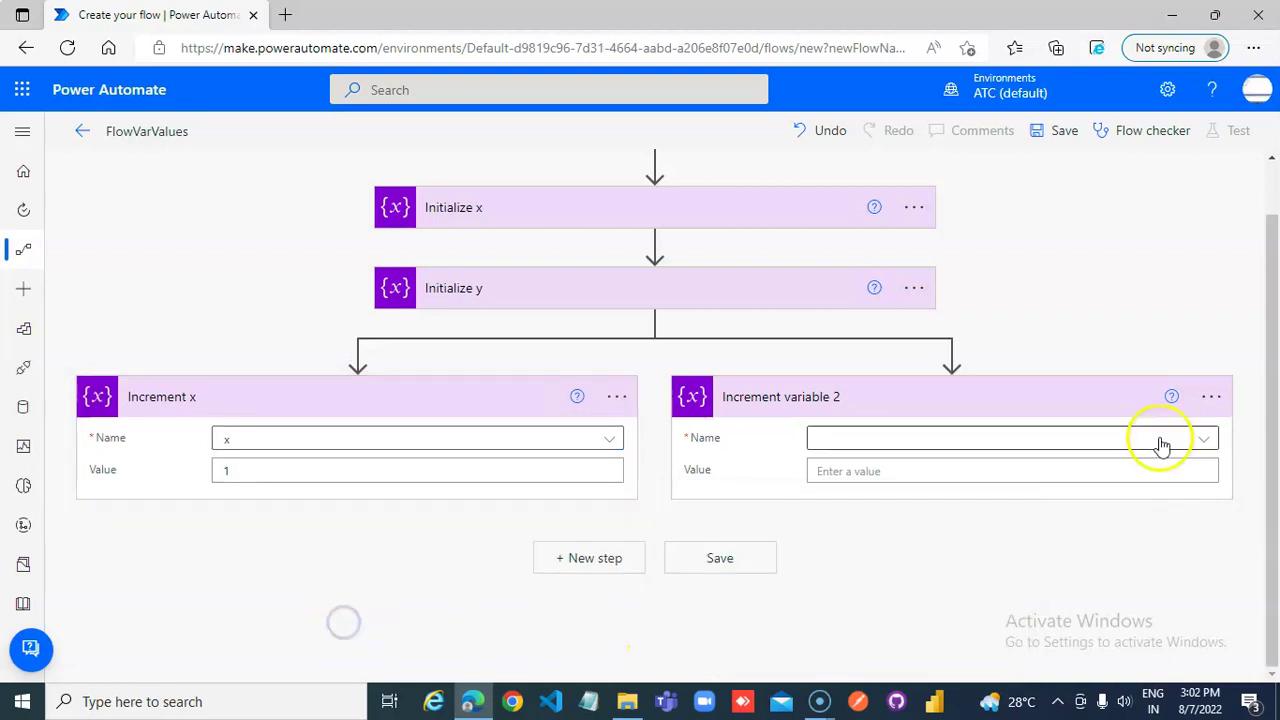
Step: Rename the Increment variable 2 action in the parallel branch as Increment y
{"action": "left_click", "coordinate": [1211, 396]}
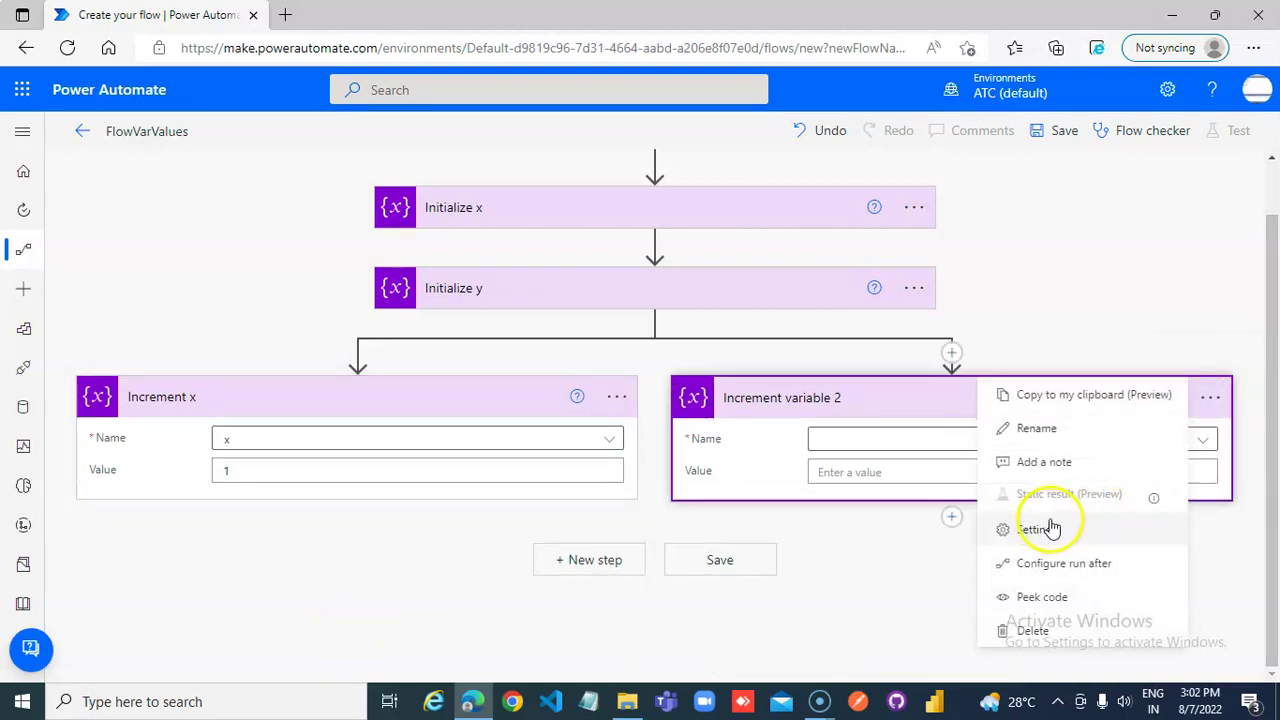
{"action": "left_click", "coordinate": [1038, 428]}
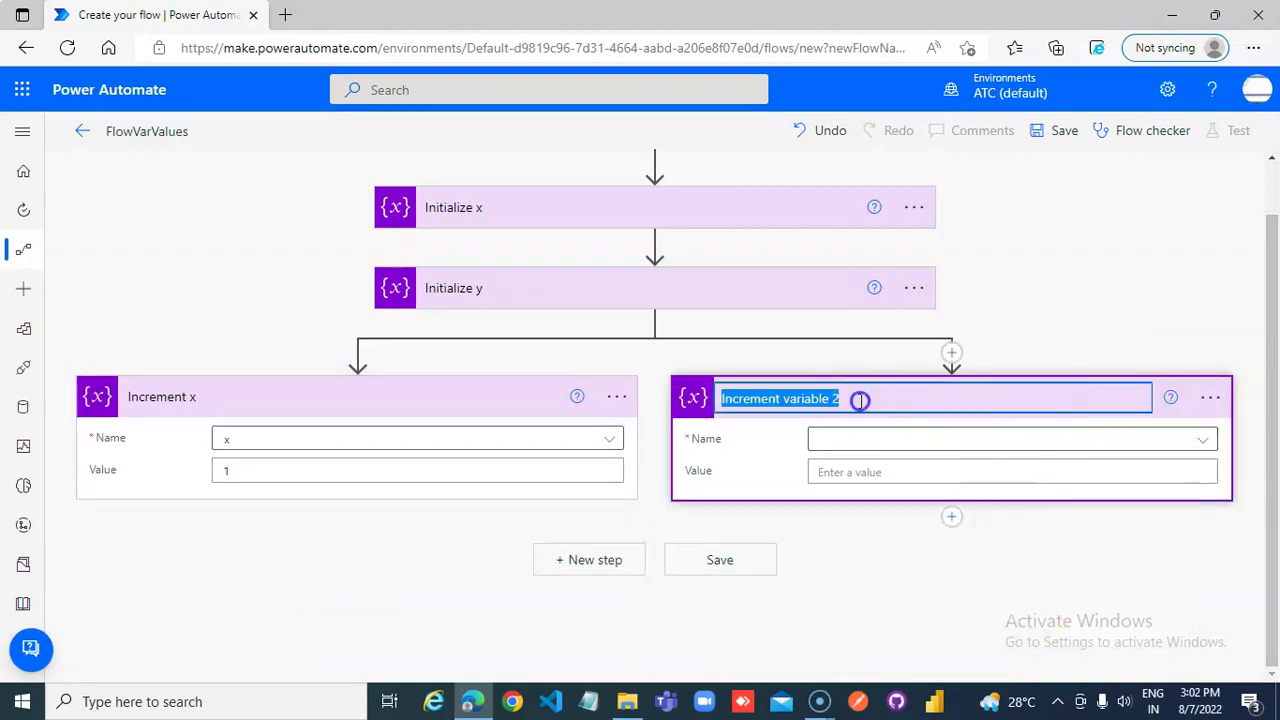
{"action": "left_click", "coordinate": [860, 399]}
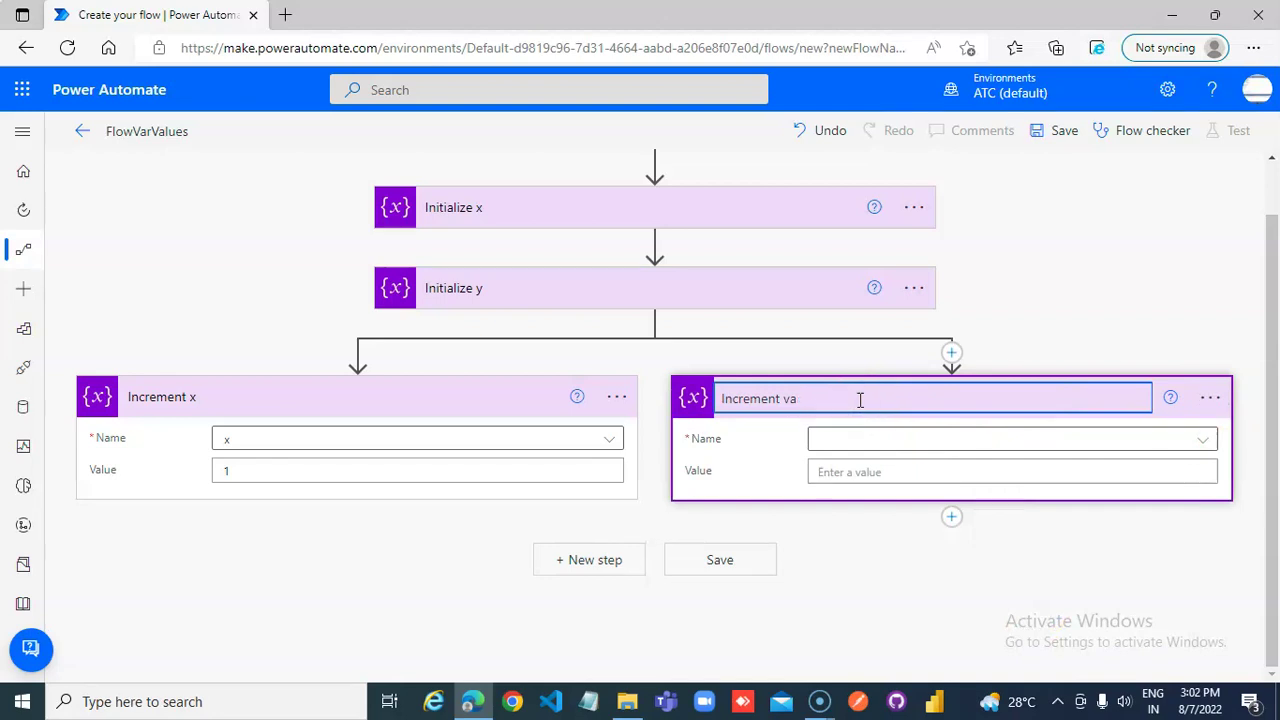
{"action": "type", "text": "y"}
Step: Set the Increment y action to increment variable y by a value of 1
{"action": "left_click", "coordinate": [943, 447]}
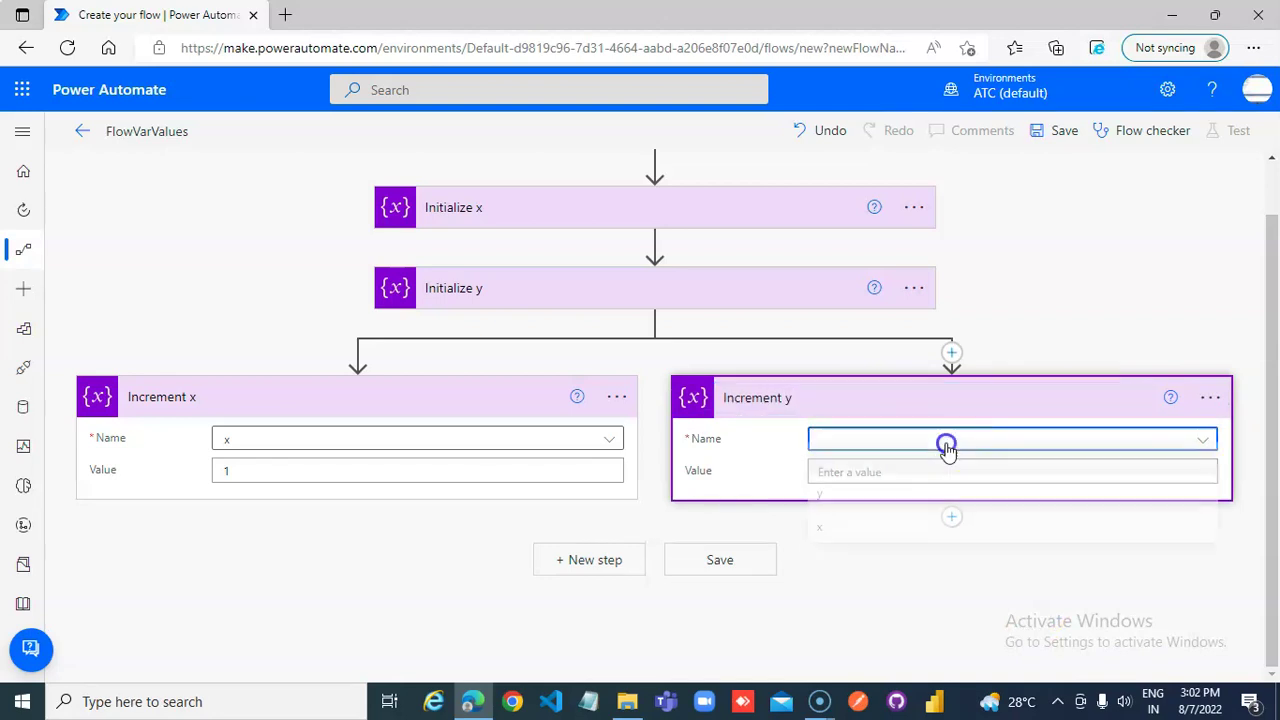
{"action": "left_click", "coordinate": [855, 500]}
{"action": "left_click", "coordinate": [863, 471]}
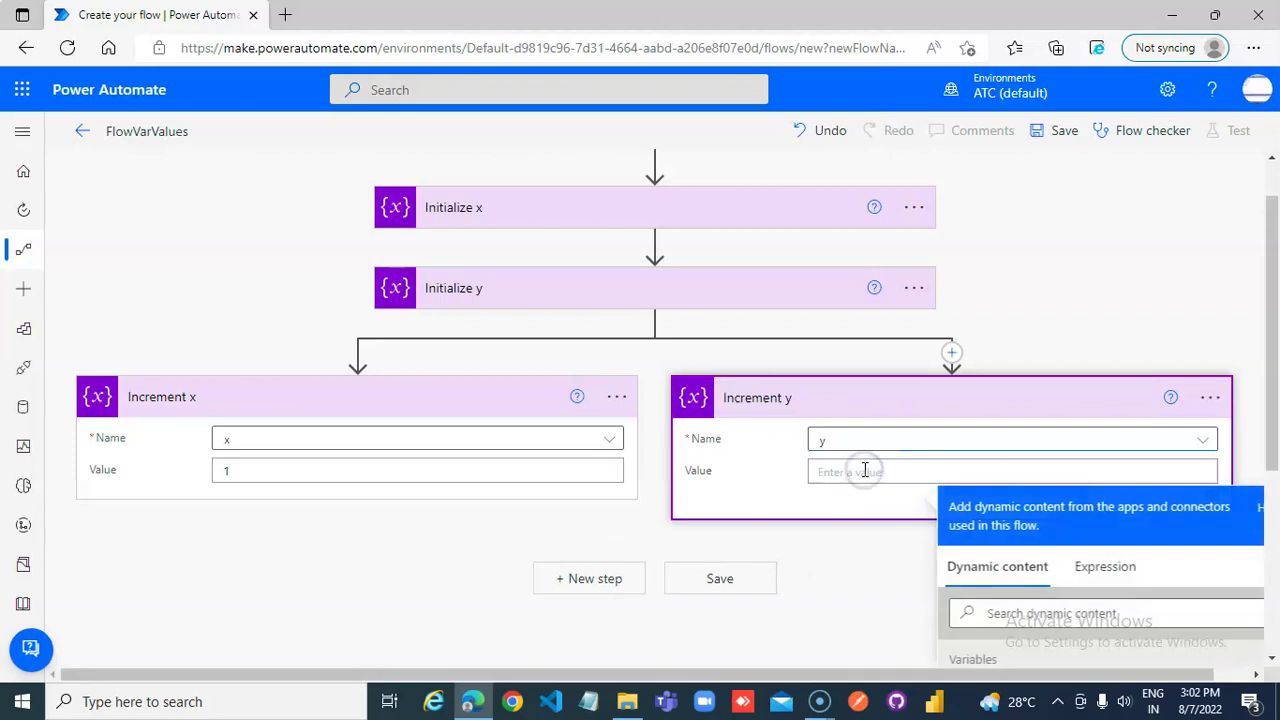
{"action": "type", "text": "1"}
{"action": "left_click", "coordinate": [389, 570]}
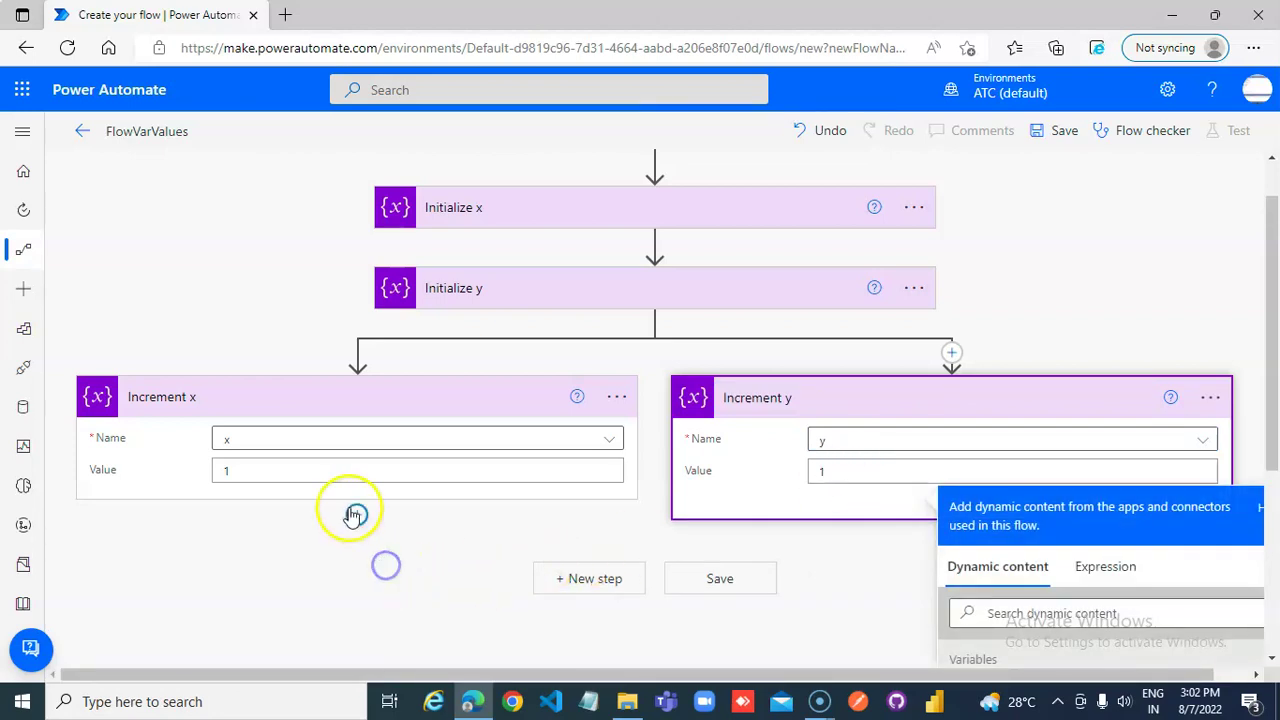
Step: Search the operations for "set variable" and add a Set variable action below Increment x
{"action": "left_click", "coordinate": [357, 516]}
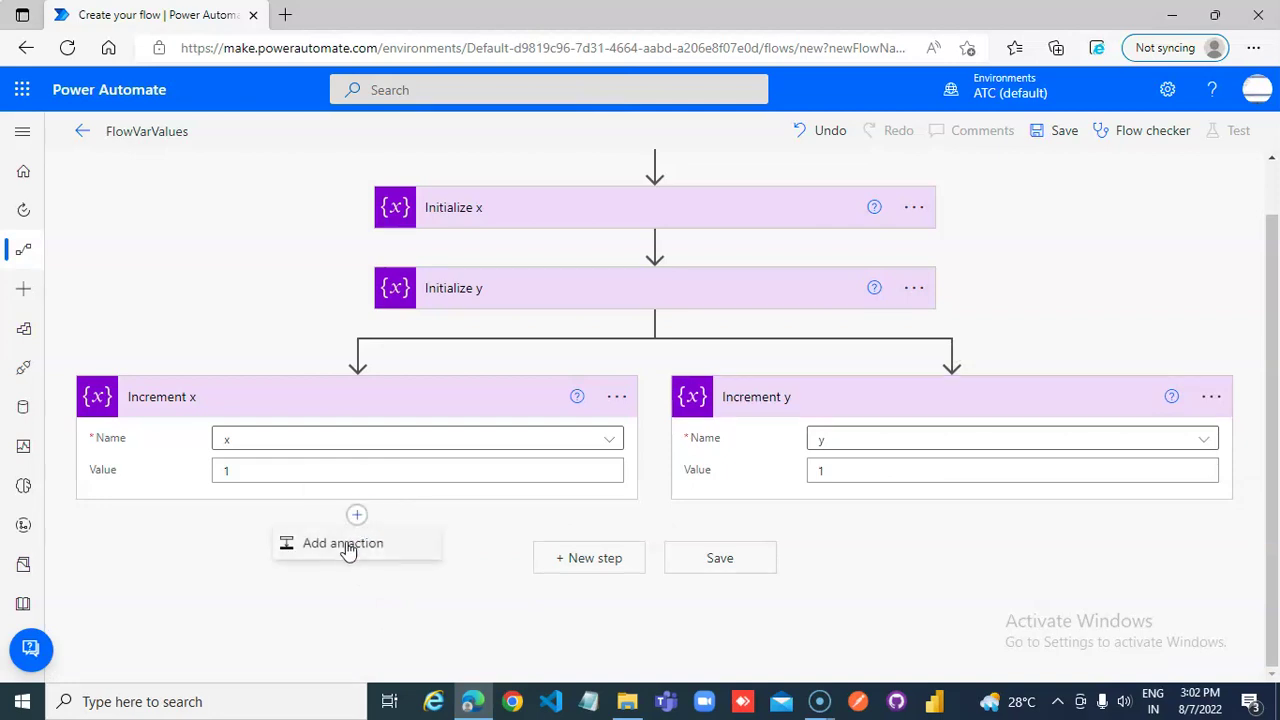
{"action": "left_click", "coordinate": [345, 545]}
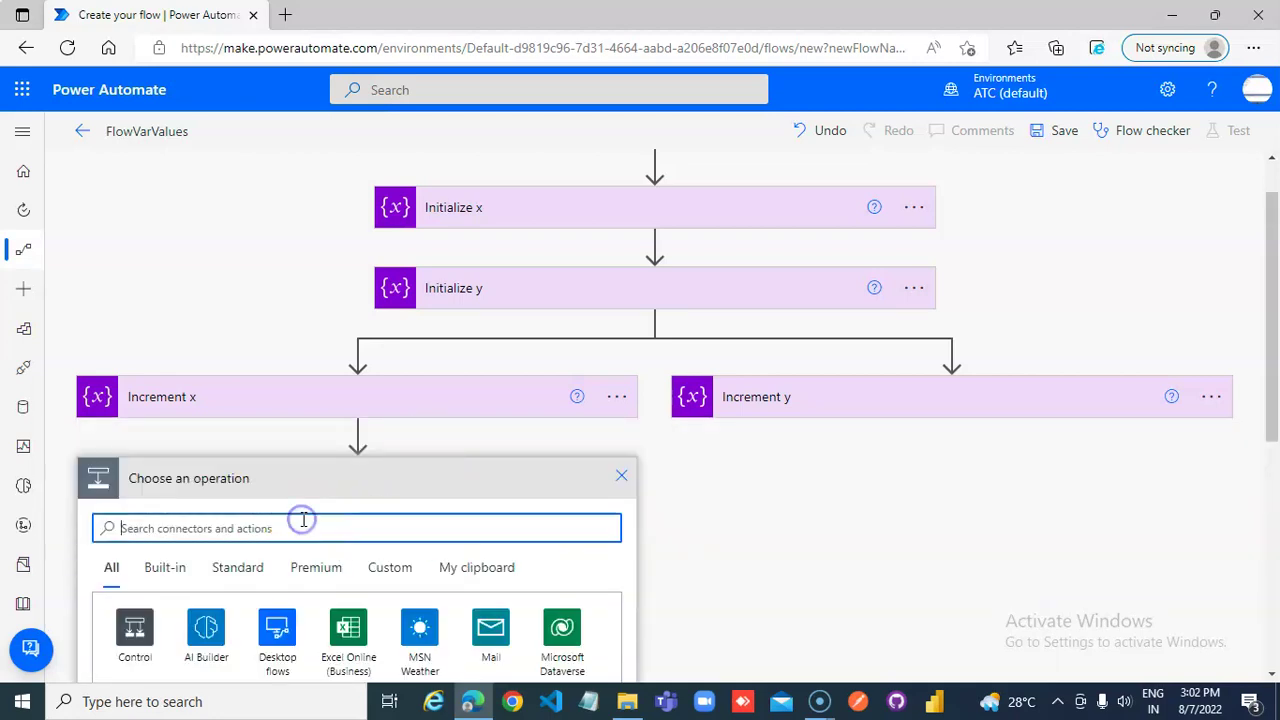
{"action": "type", "text": "set variable"}
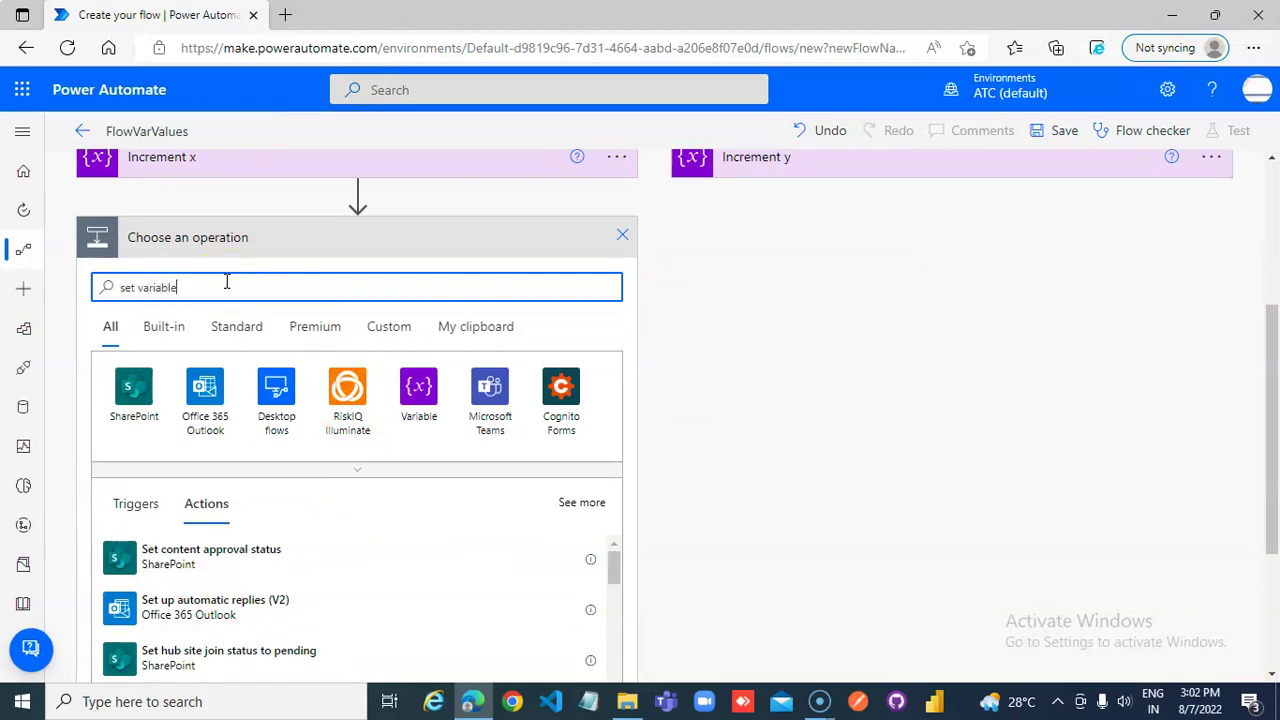
{"action": "left_click", "coordinate": [150, 560]}
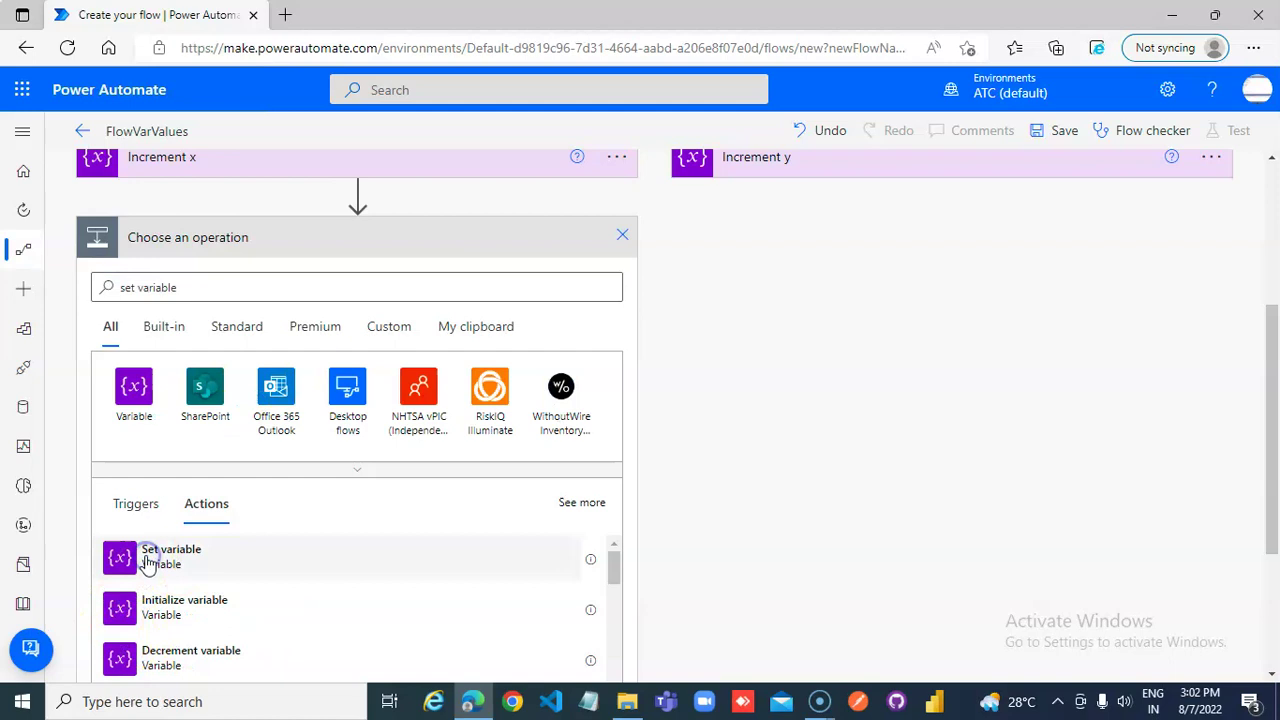
Step: Configure the Set variable action below Increment x to set variable y to 20
{"action": "left_click", "coordinate": [274, 520]}
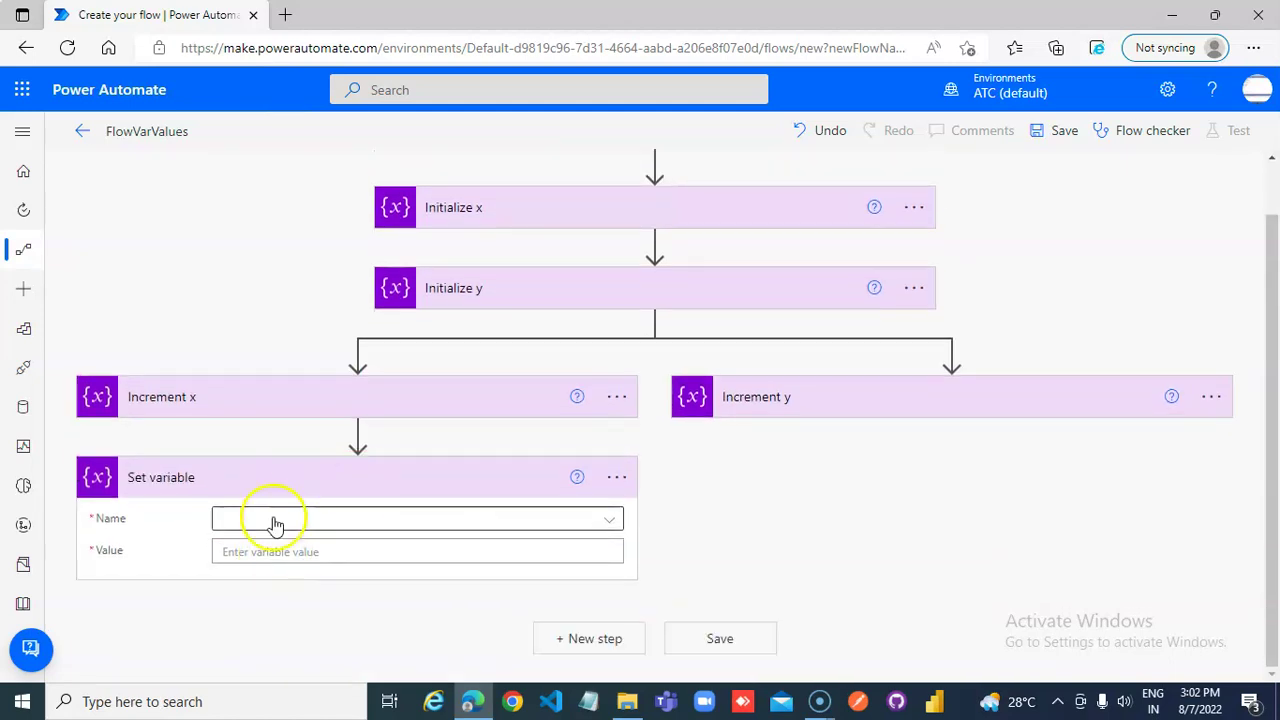
{"action": "left_click", "coordinate": [228, 590]}
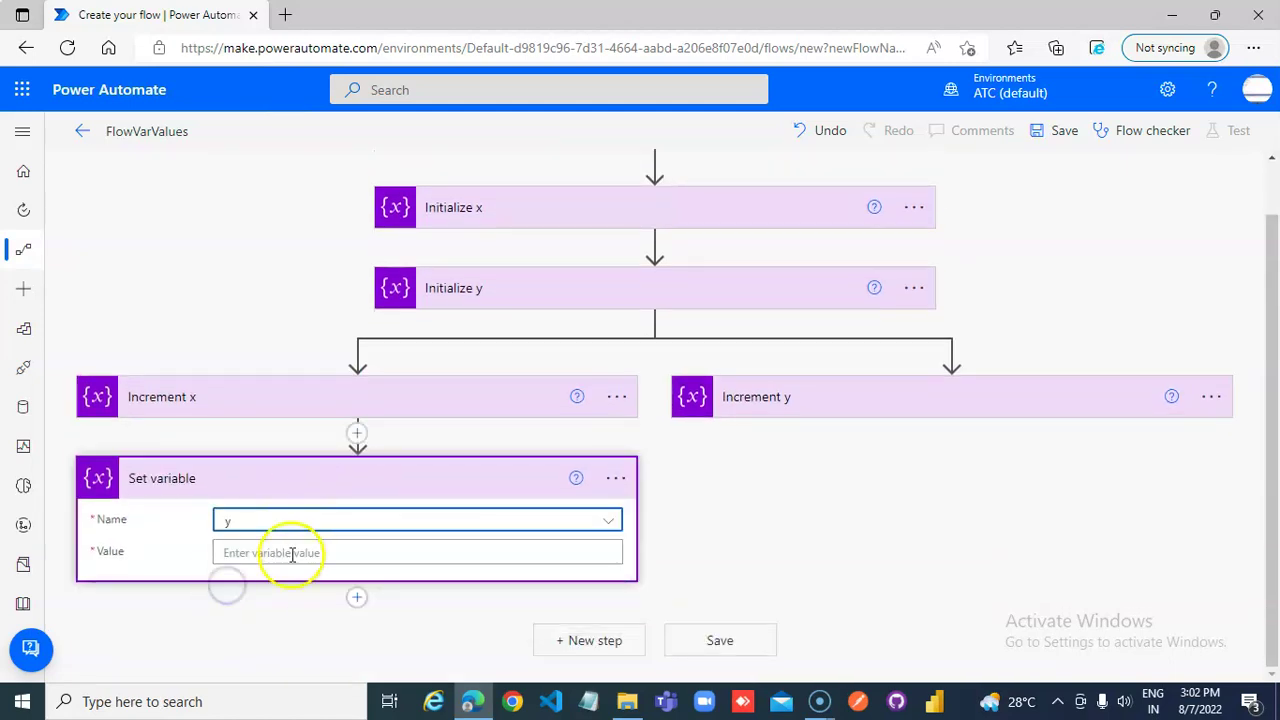
{"action": "left_click", "coordinate": [257, 553]}
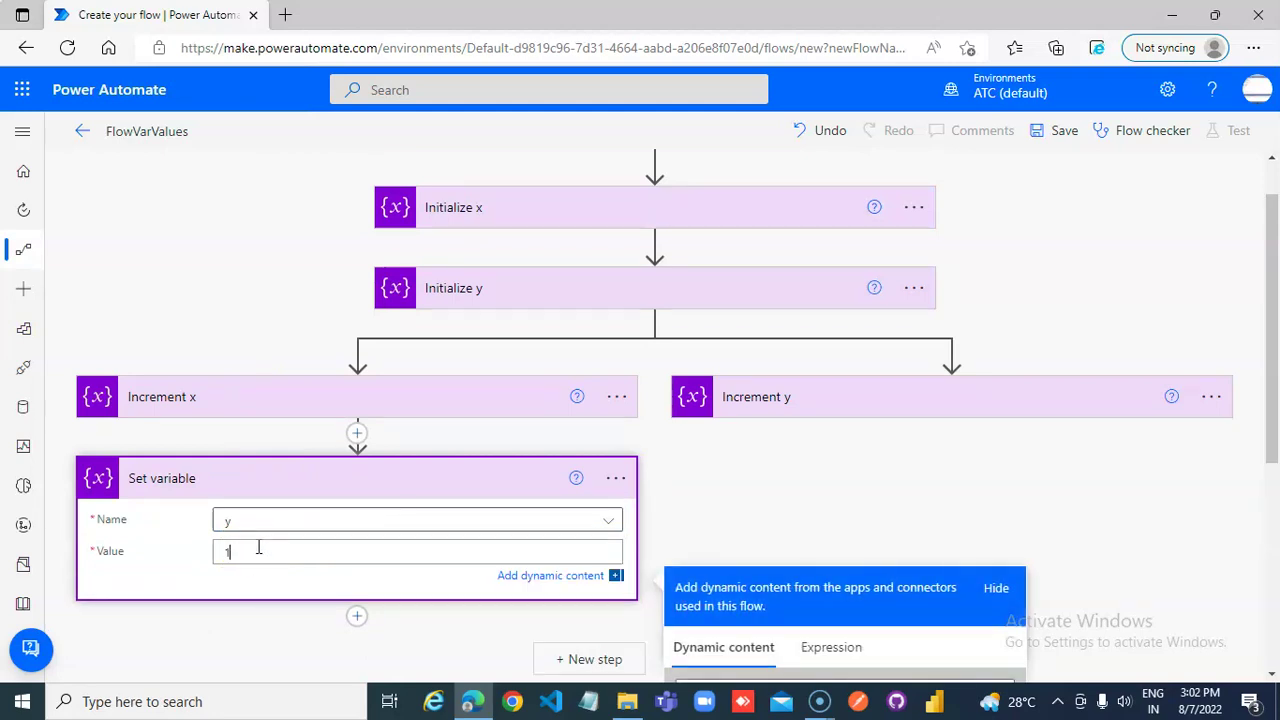
{"action": "left_click_drag", "start_coordinate": [290, 545], "coordinate": [143, 545]}
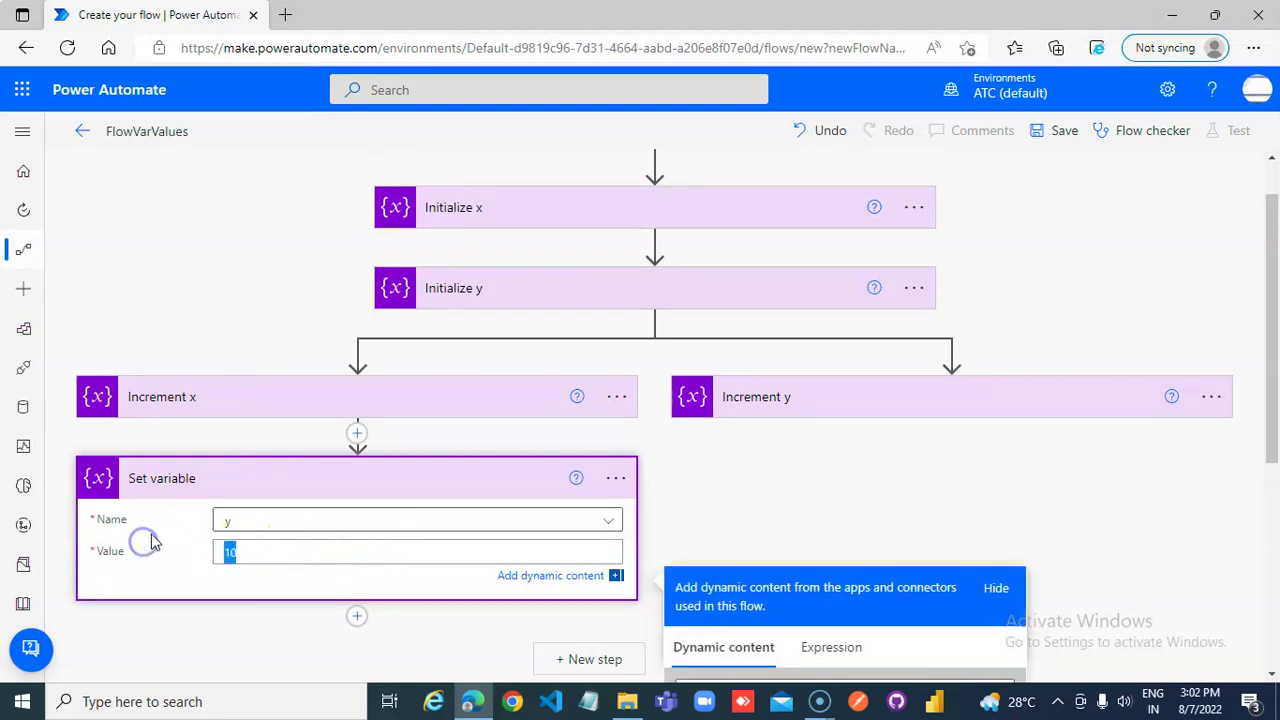
{"action": "type", "text": "20"}
{"action": "left_click", "coordinate": [903, 500]}
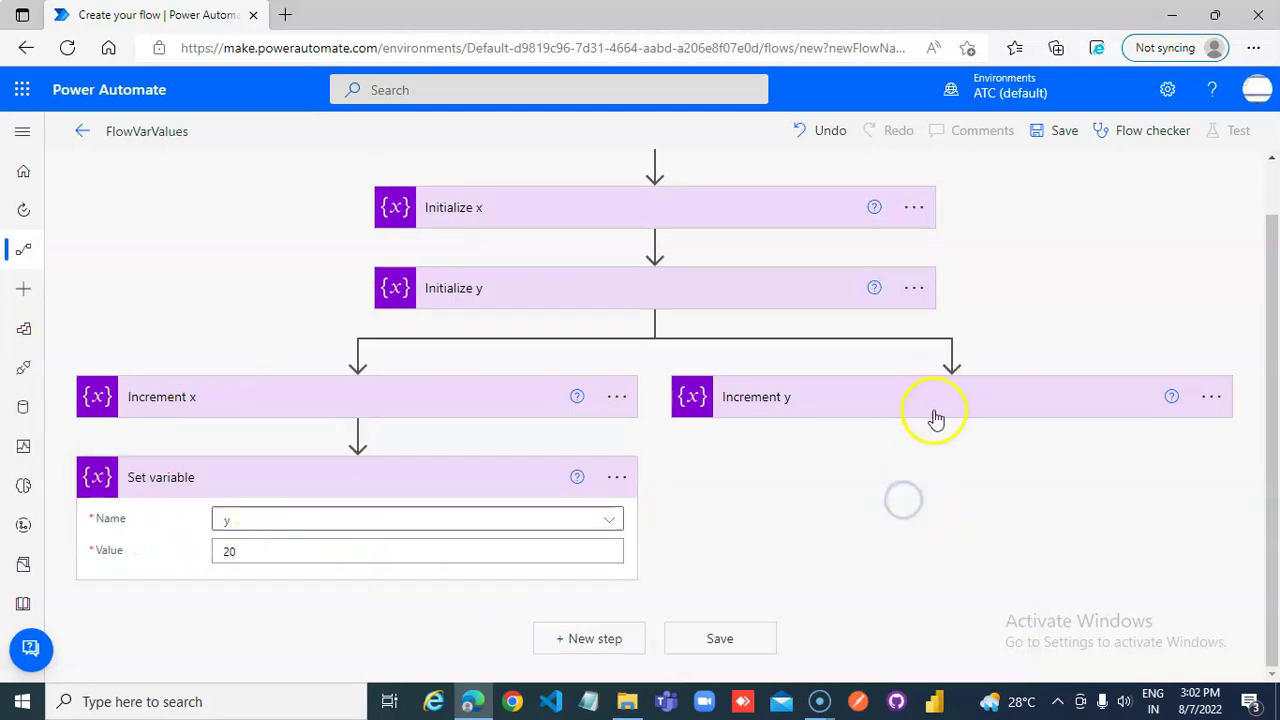
Step: Search the operations for "set variable" and add a second Set variable action below Increment y
{"action": "left_click", "coordinate": [951, 433]}
{"action": "left_click", "coordinate": [935, 462]}
{"action": "type", "text": "set variable"}
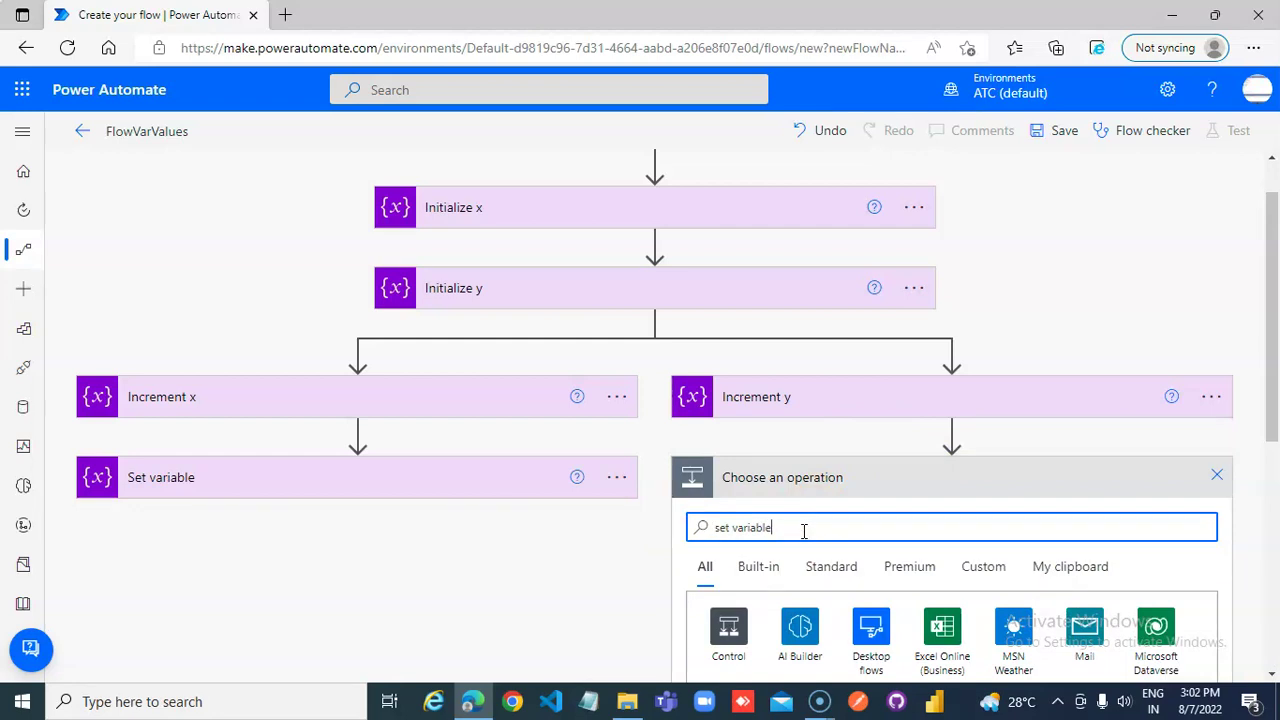
{"action": "scroll", "coordinate": [780, 525], "scroll_direction": "down", "scroll_amount": 2}
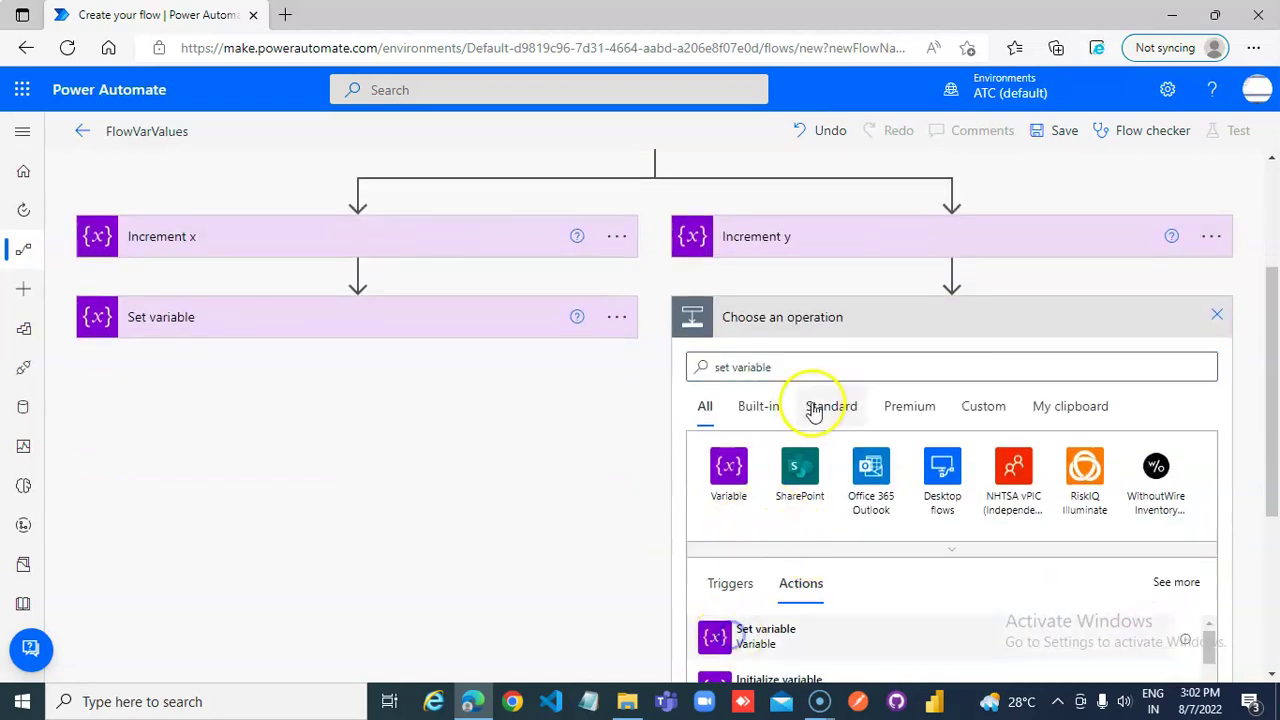
Step: Choose y as the variable for the Set variable 2 action below Increment y
{"action": "left_click", "coordinate": [898, 518]}
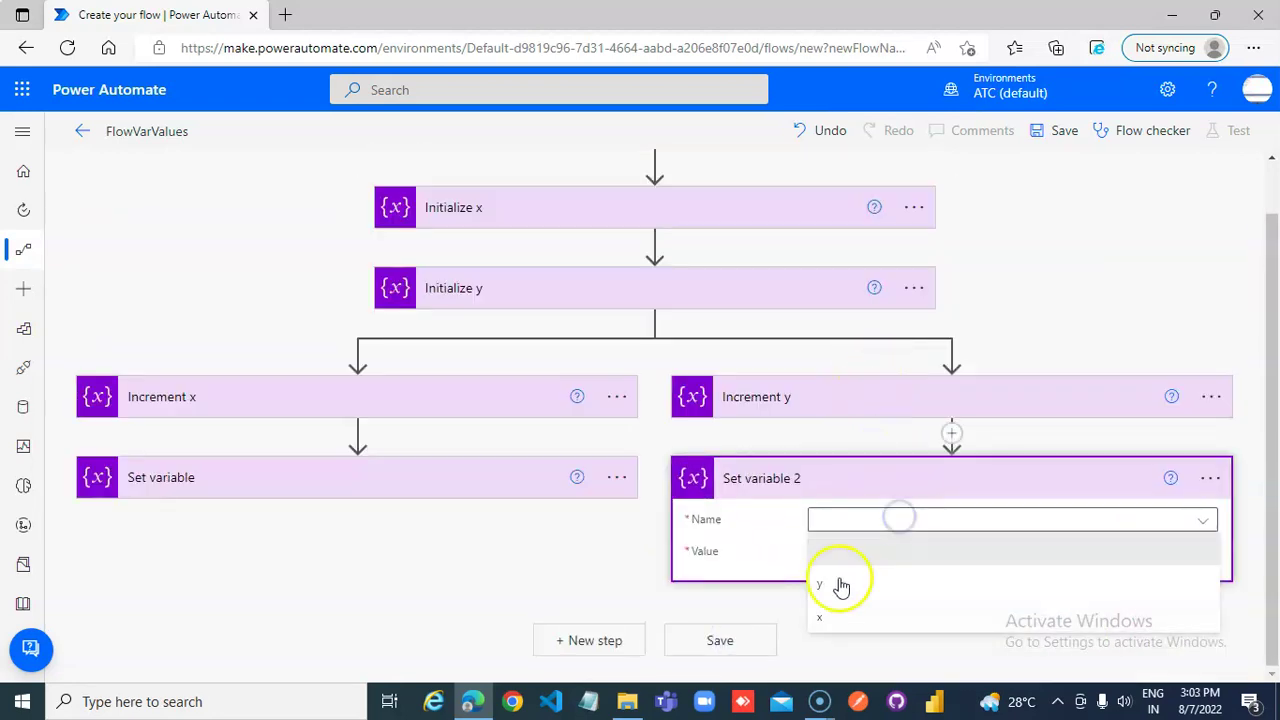
{"action": "left_click", "coordinate": [831, 590]}
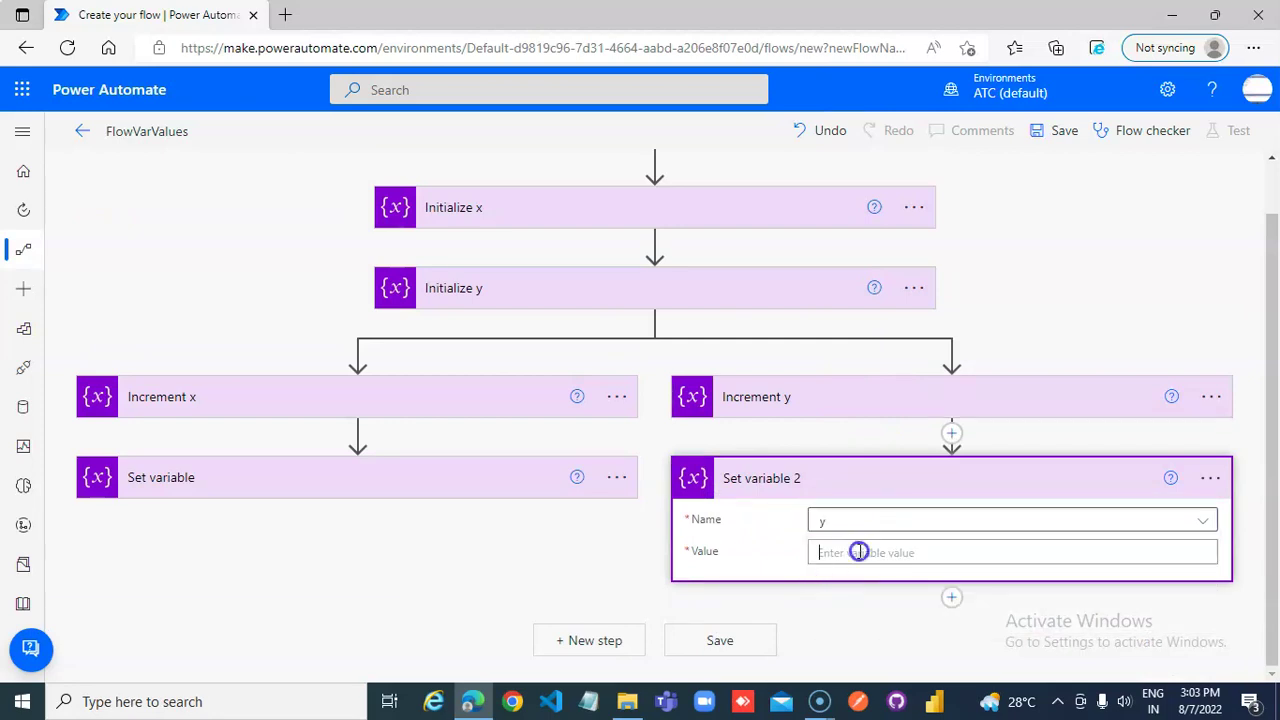
{"action": "left_click", "coordinate": [857, 552]}
Step: Expand the increment and set actions in both branches to compare their variable names and values
{"action": "left_click", "coordinate": [447, 487]}
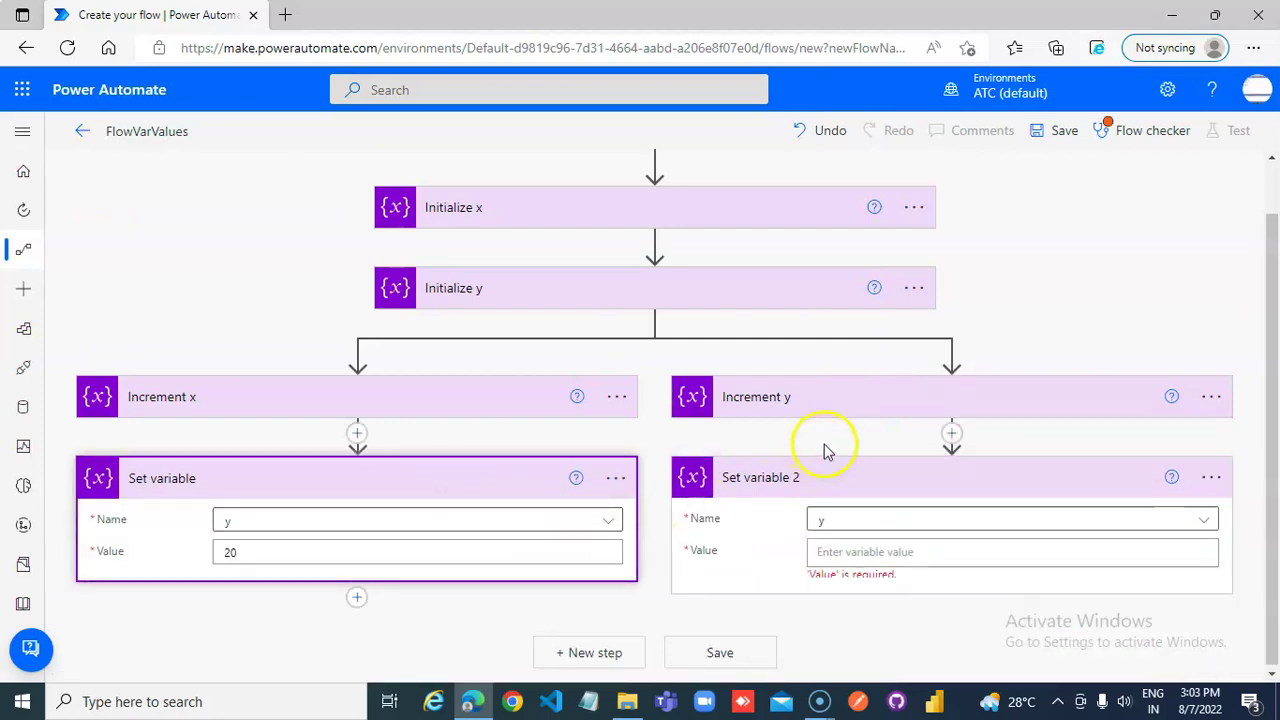
{"action": "left_click", "coordinate": [496, 410]}
{"action": "left_click", "coordinate": [893, 480]}
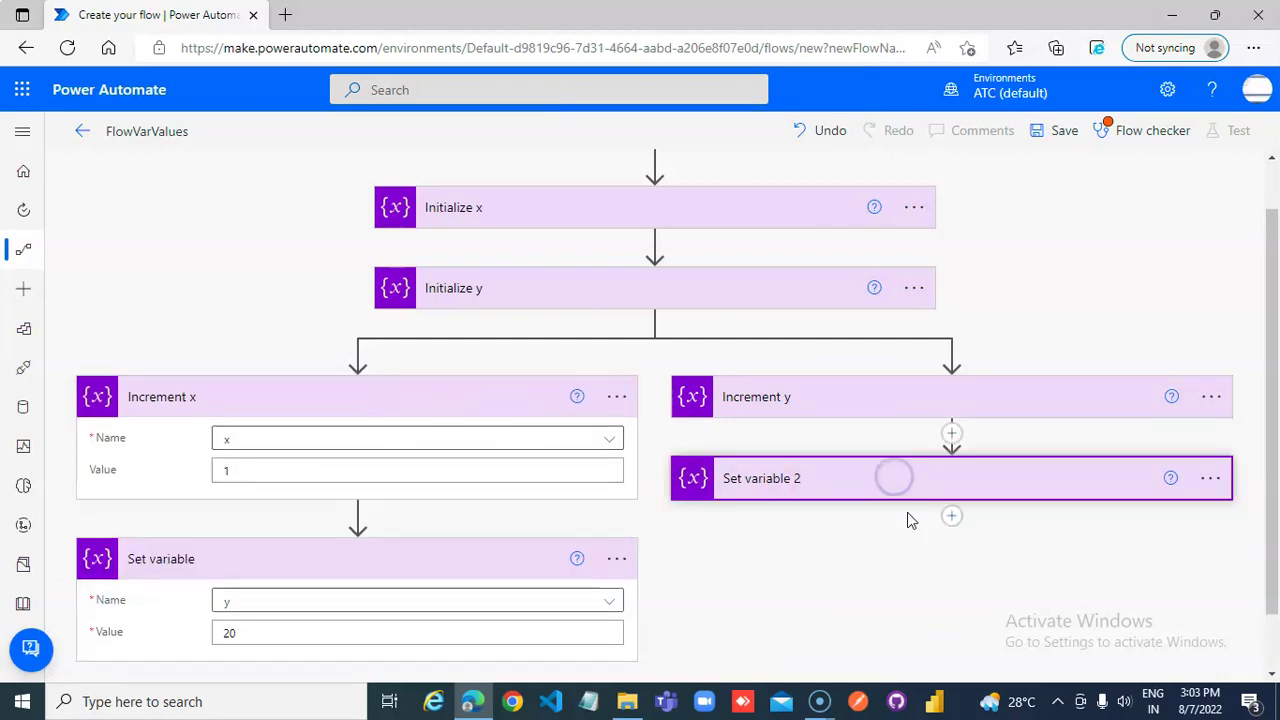
{"action": "scroll", "coordinate": [905, 510], "scroll_direction": "down", "scroll_amount": 1}
{"action": "left_click", "coordinate": [853, 410]}
{"action": "left_click", "coordinate": [852, 338]}
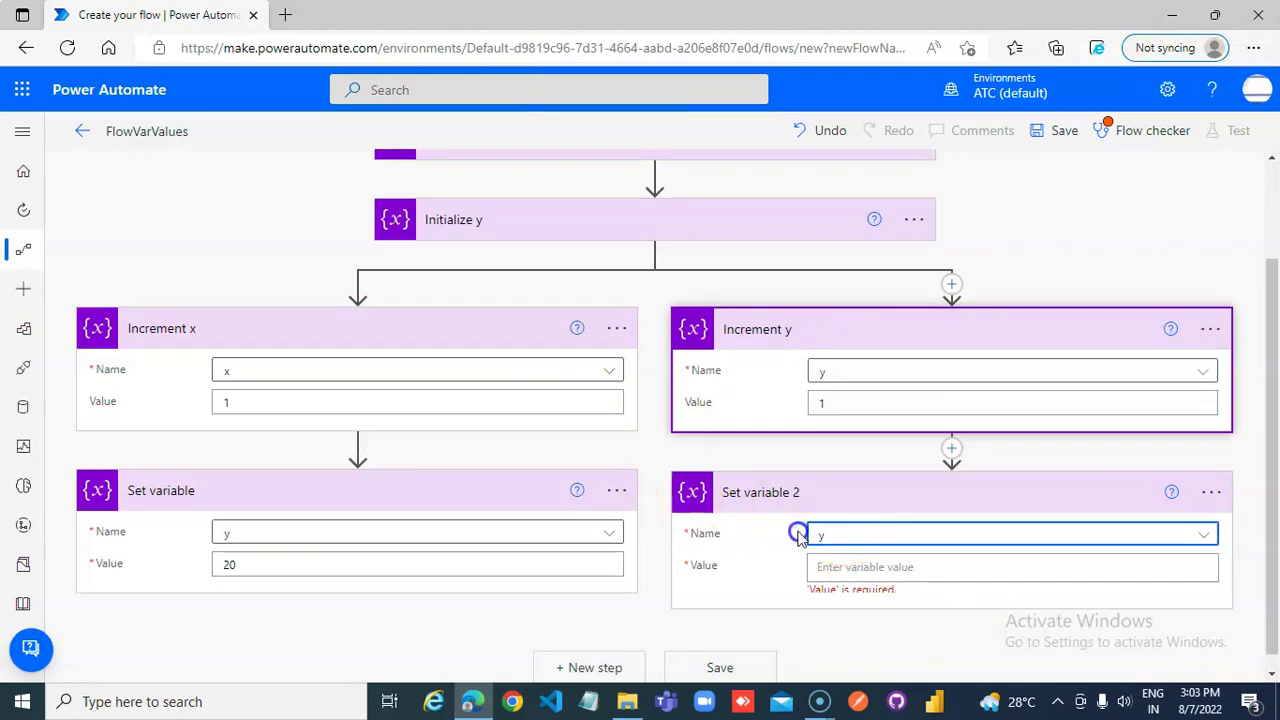
Step: Configure the Set variable 2 action below Increment y to set variable x to 10
{"action": "left_click", "coordinate": [837, 540]}
{"action": "left_click", "coordinate": [823, 600]}
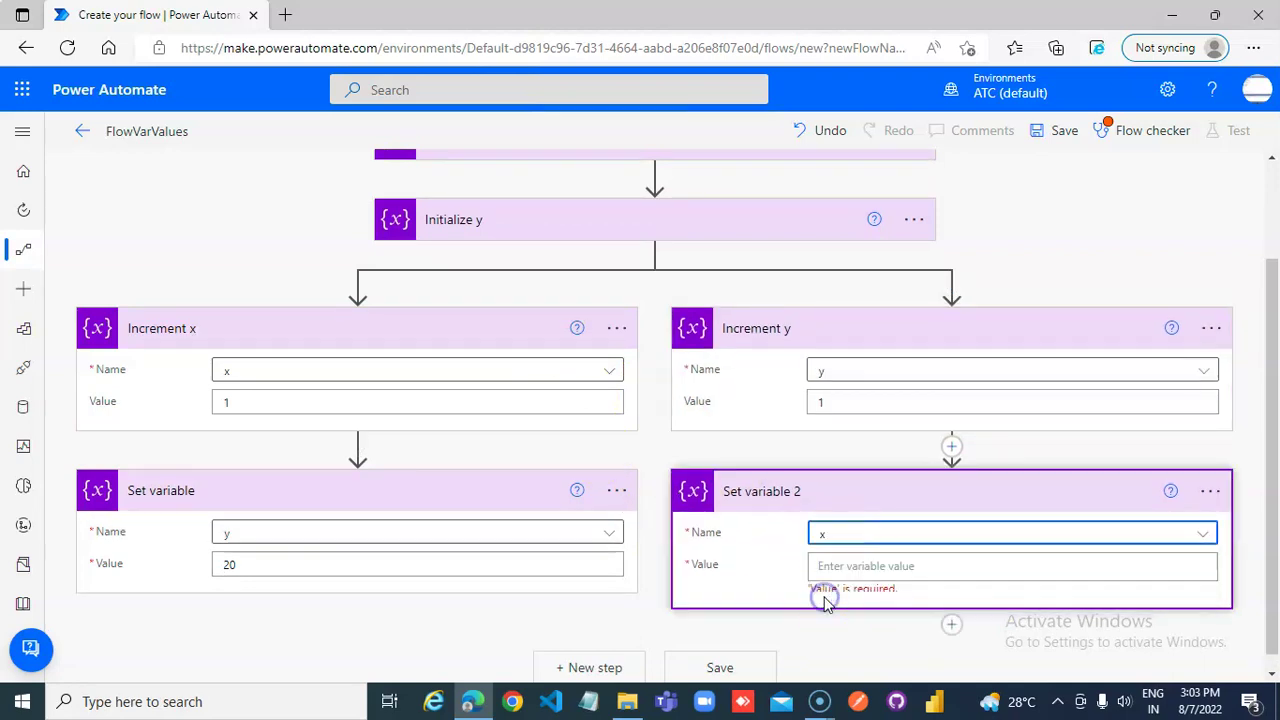
{"action": "left_click", "coordinate": [903, 567]}
{"action": "type", "text": "10"}
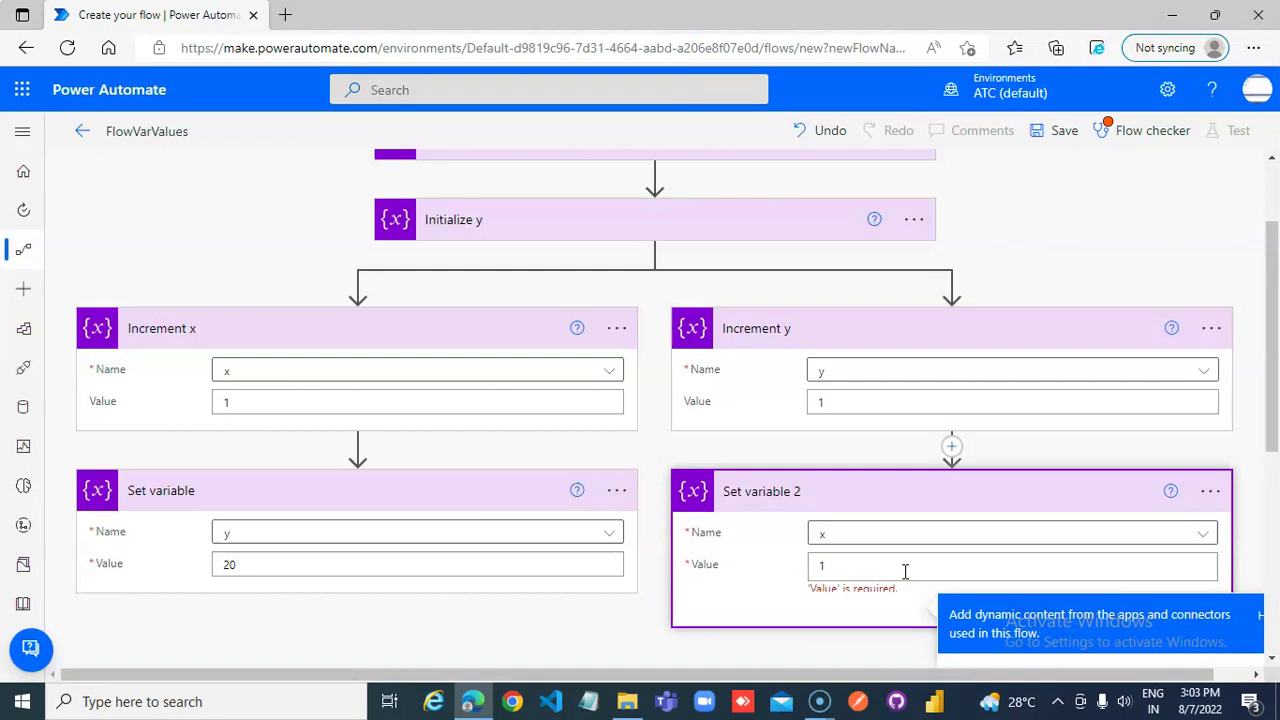
Step: Rename the Set variable action below Increment x as Set y
{"action": "left_click", "coordinate": [616, 490]}
{"action": "left_click", "coordinate": [697, 457]}
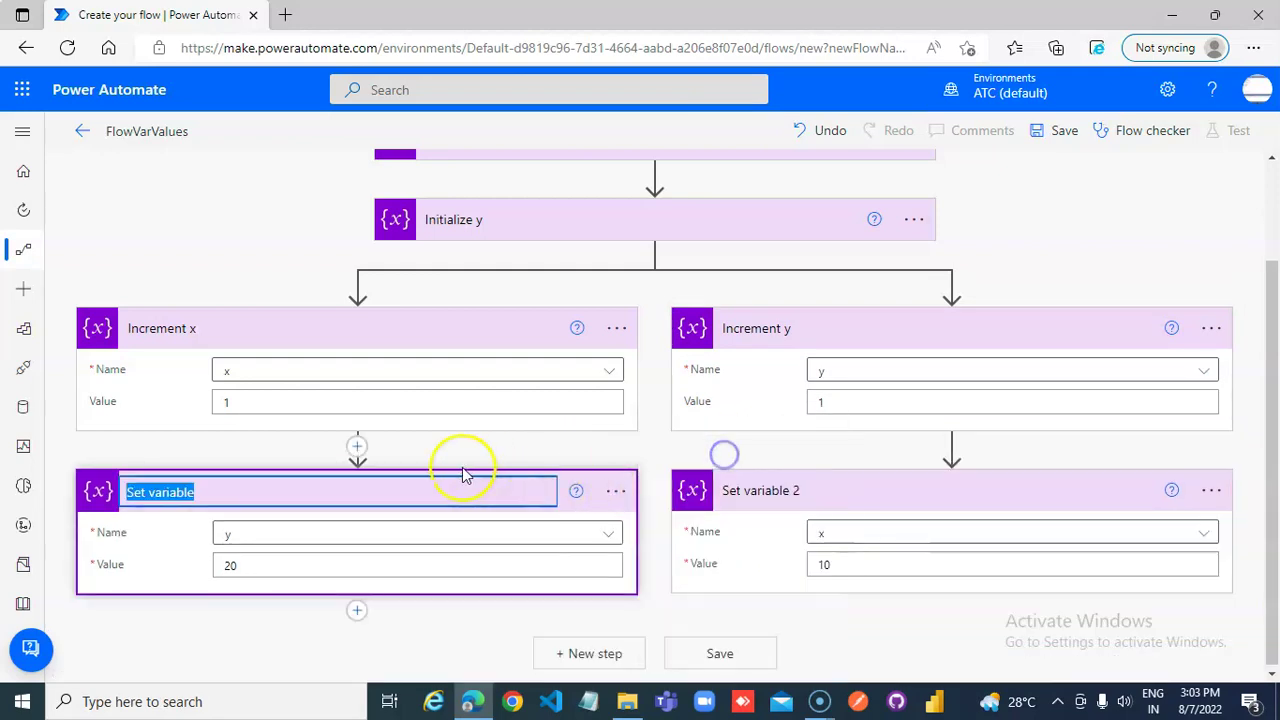
{"action": "left_click", "coordinate": [310, 489]}
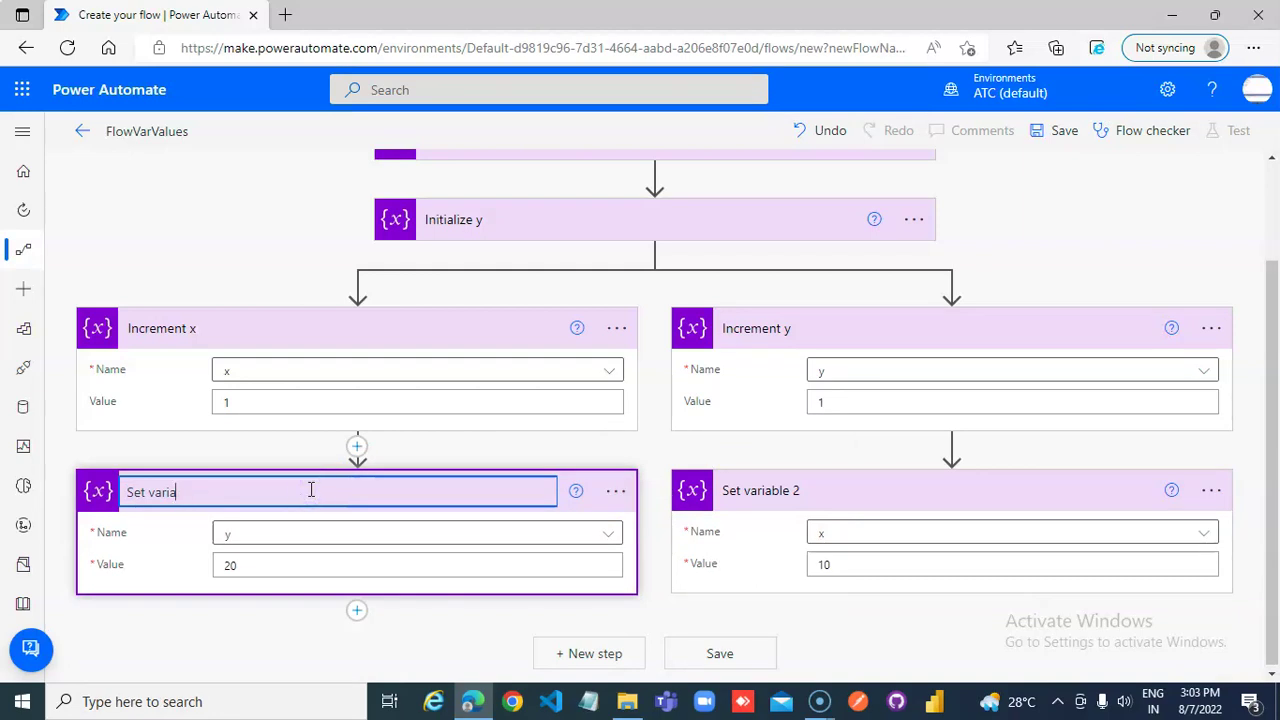
{"action": "type", "text": "y"}
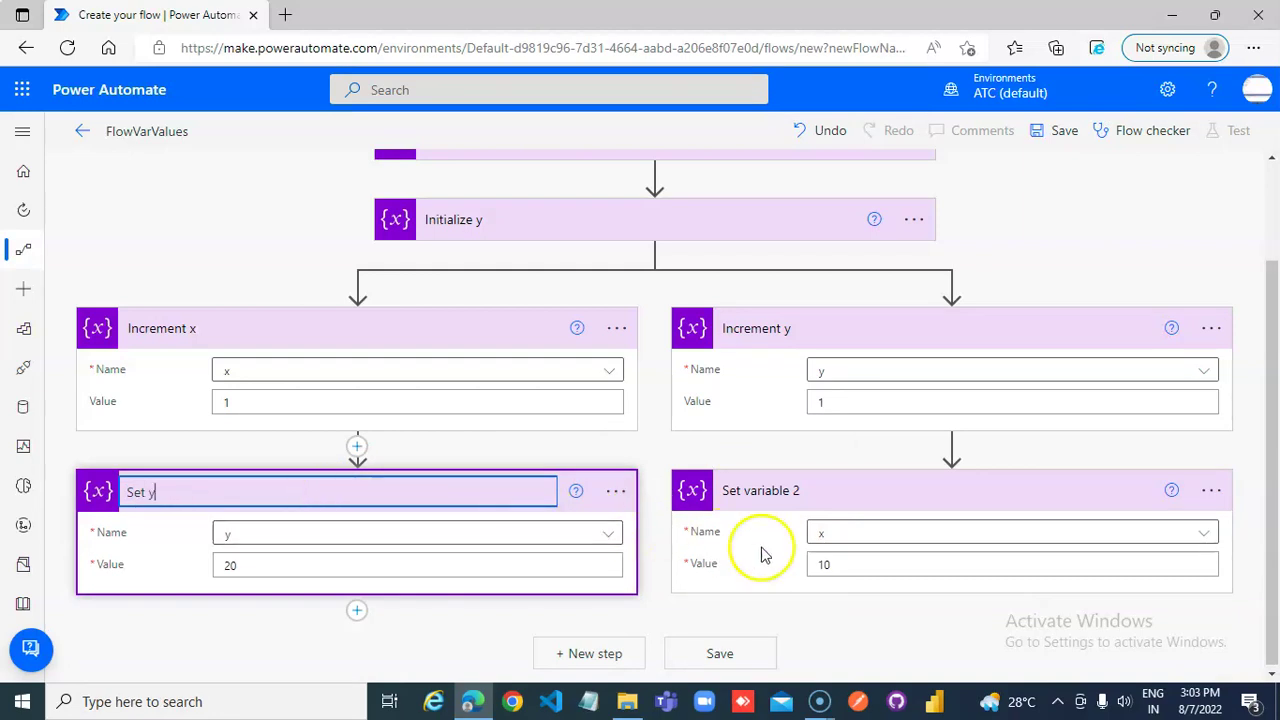
Step: Rename the Set variable 2 action below Increment y as Set x and save the flow
{"action": "left_click", "coordinate": [1211, 490]}
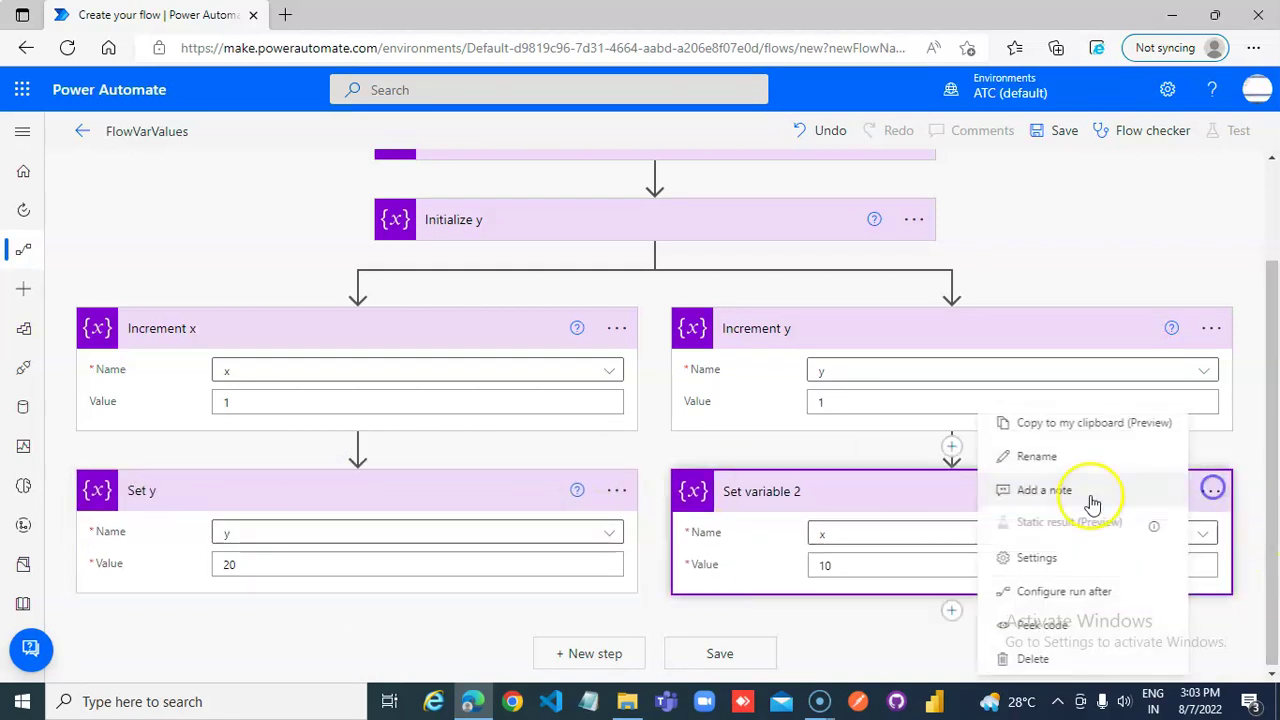
{"action": "left_click", "coordinate": [1046, 456]}
{"action": "left_click", "coordinate": [815, 497]}
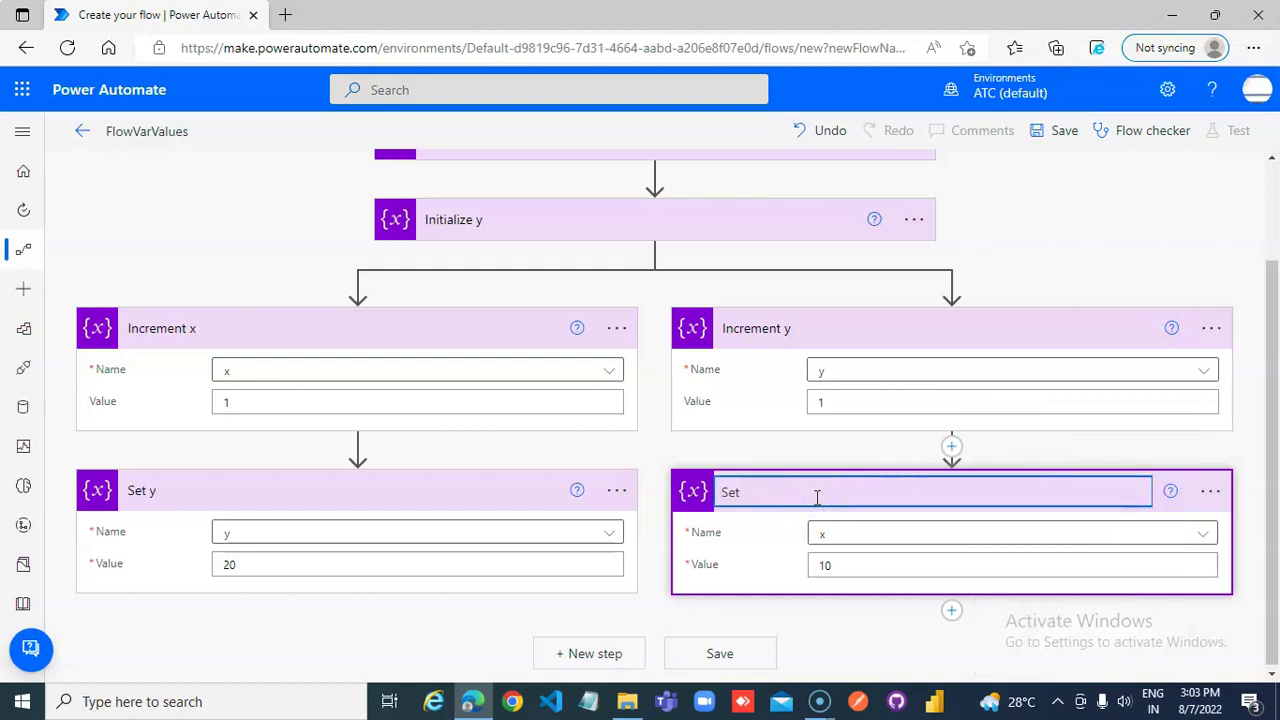
{"action": "type", "text": "c"}
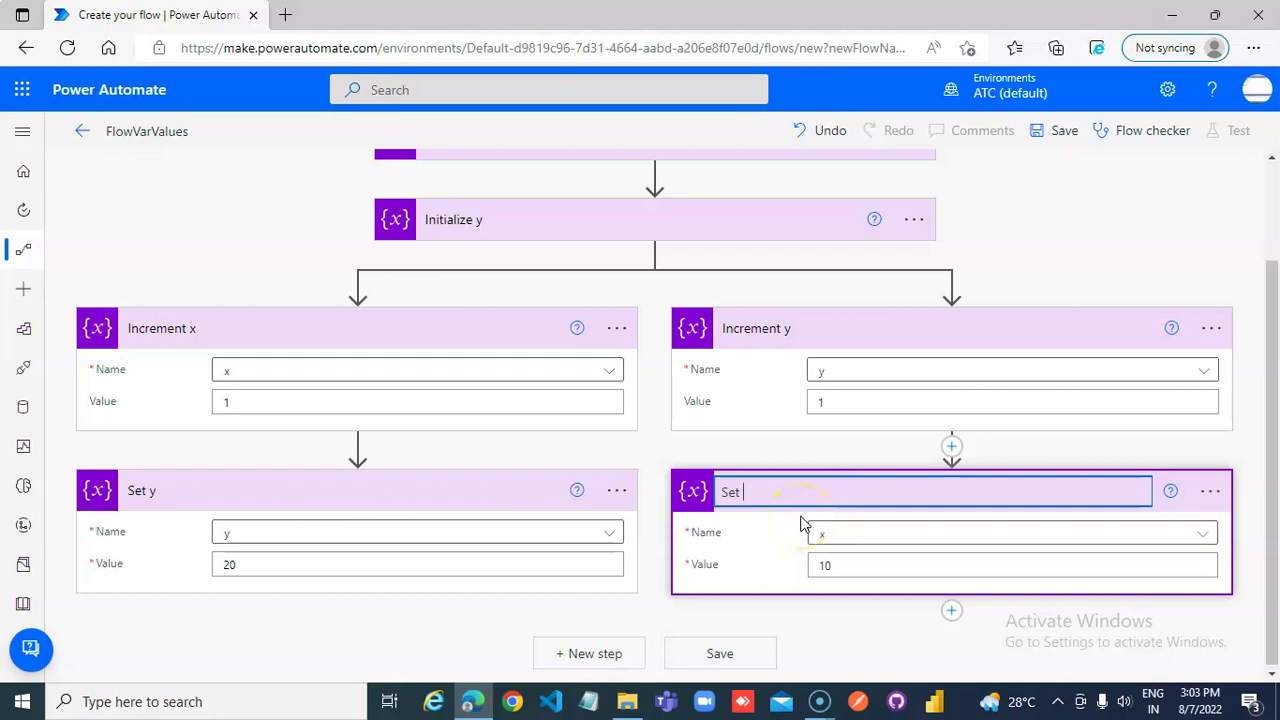
{"action": "left_click", "coordinate": [836, 650]}
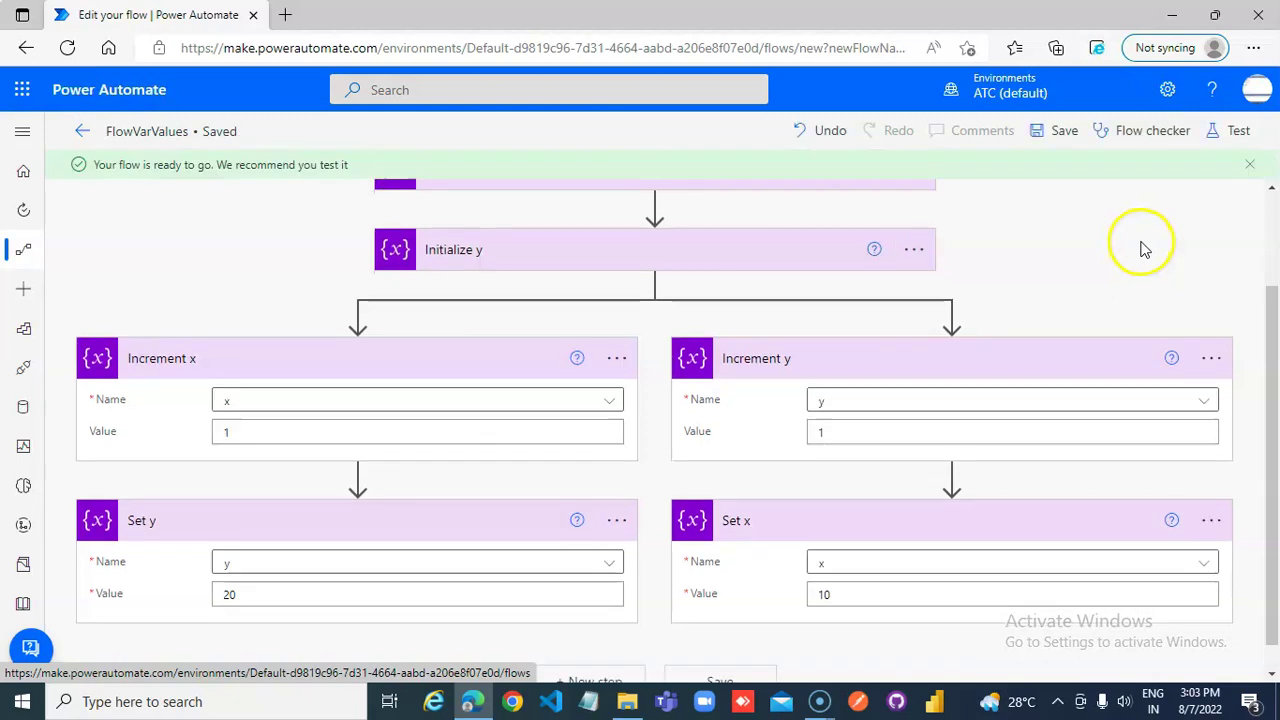
Step: Test the FlowVarValues flow manually by running it and open its run results
{"action": "left_click", "coordinate": [1240, 131]}
{"action": "left_click", "coordinate": [986, 177]}
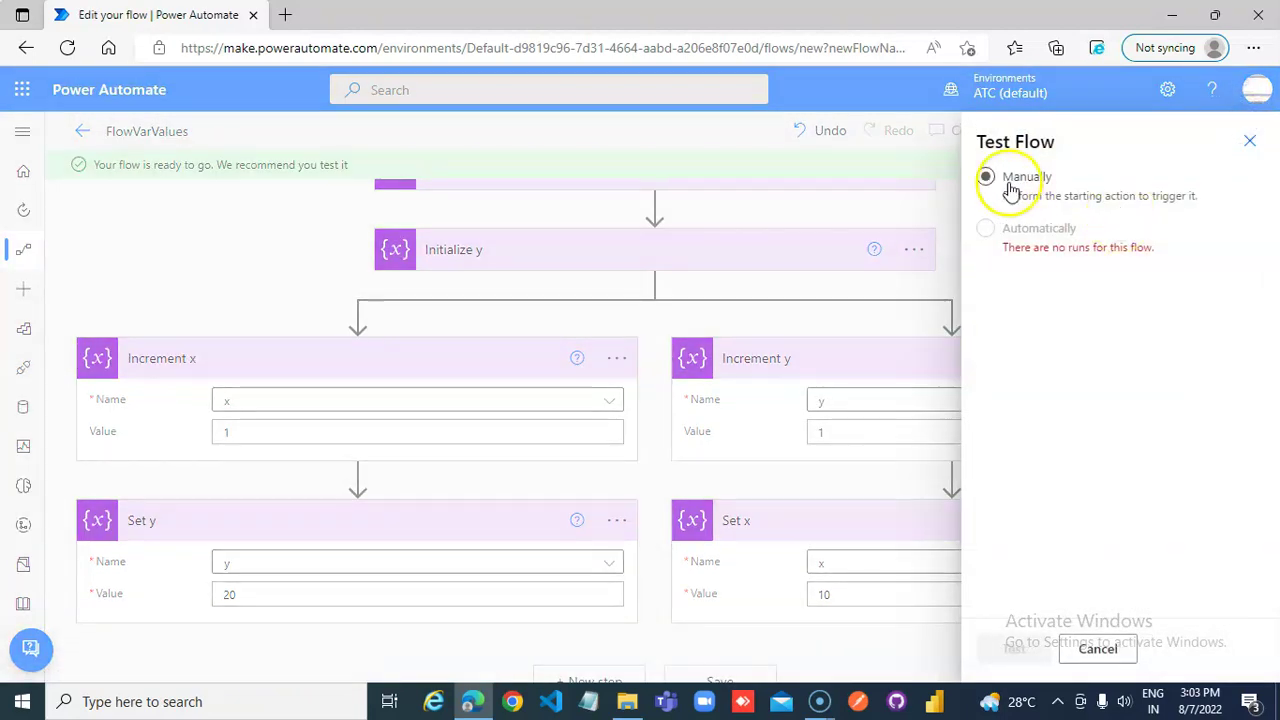
{"action": "left_click", "coordinate": [1008, 650]}
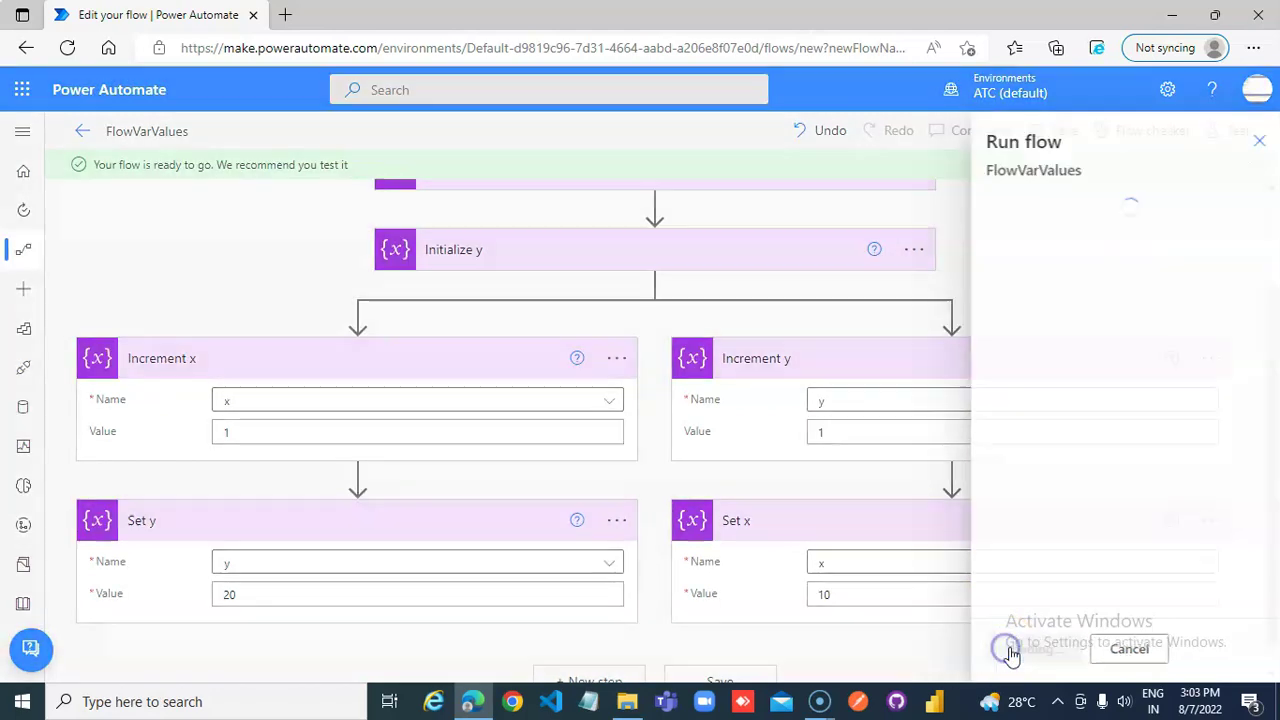
{"action": "left_click", "coordinate": [1022, 648]}
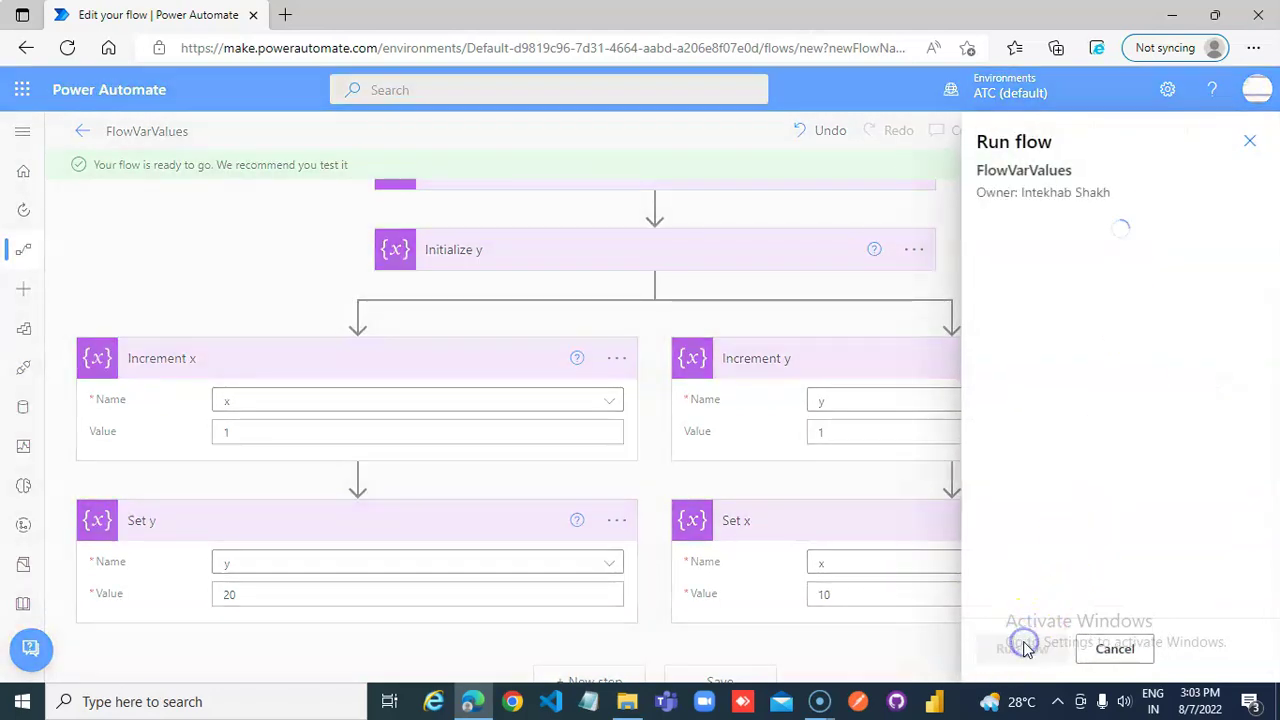
{"action": "left_click", "coordinate": [1014, 649]}
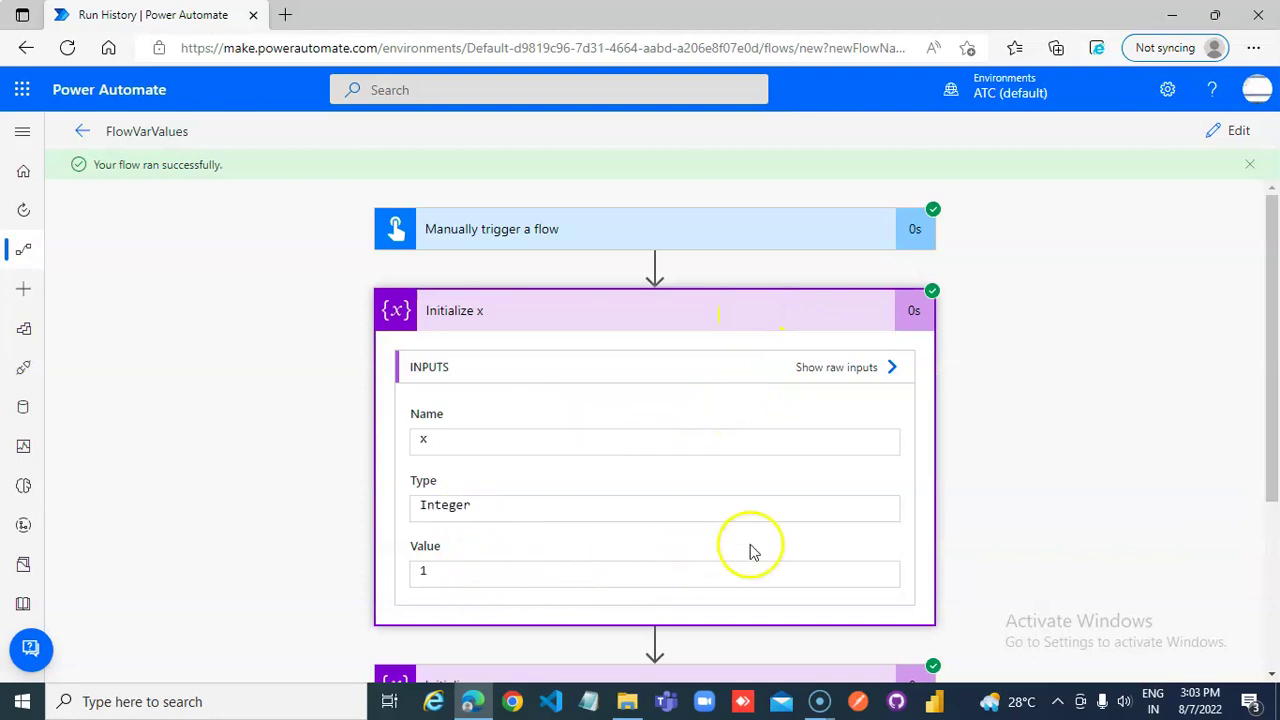
Step: Review the run inputs of the Initialize x and Initialize y actions, collapsing each one after reading
{"action": "left_click", "coordinate": [674, 309]}
{"action": "scroll", "coordinate": [623, 416], "scroll_direction": "down", "scroll_amount": 1}
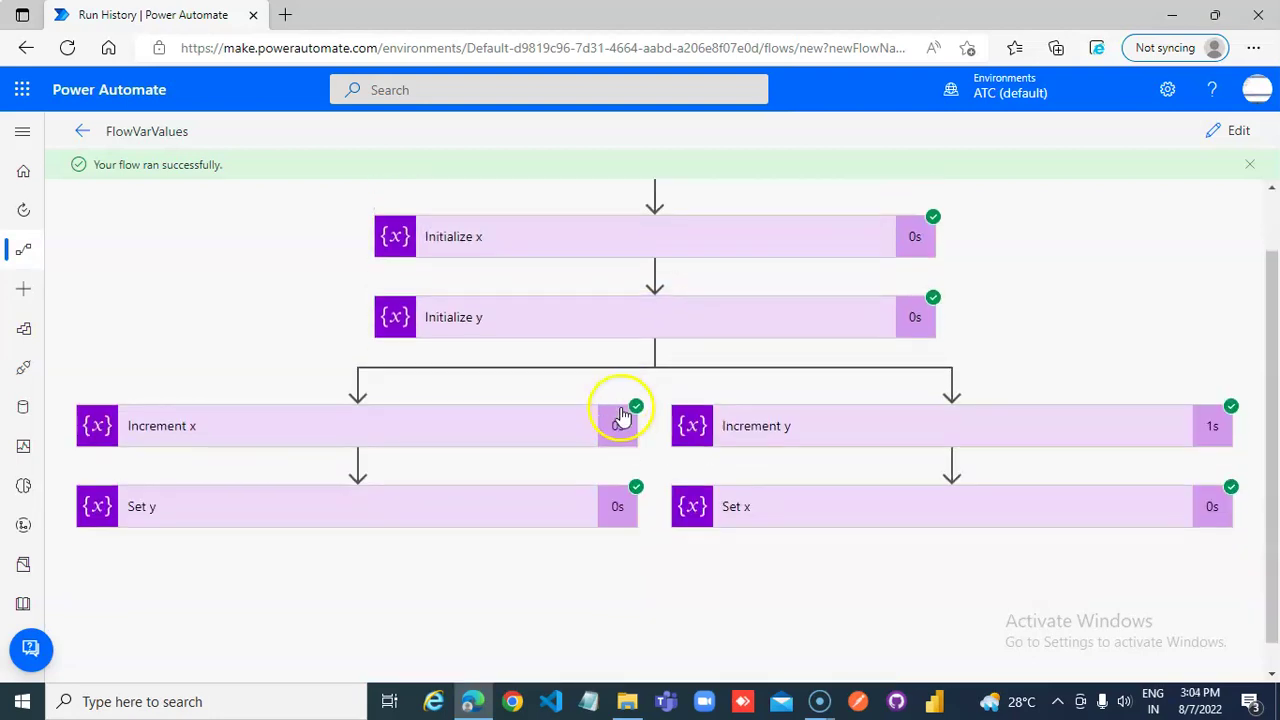
{"action": "left_click", "coordinate": [633, 318]}
{"action": "scroll", "coordinate": [651, 534], "scroll_direction": "down", "scroll_amount": 1}
{"action": "scroll", "coordinate": [651, 534], "scroll_direction": "up", "scroll_amount": 1}
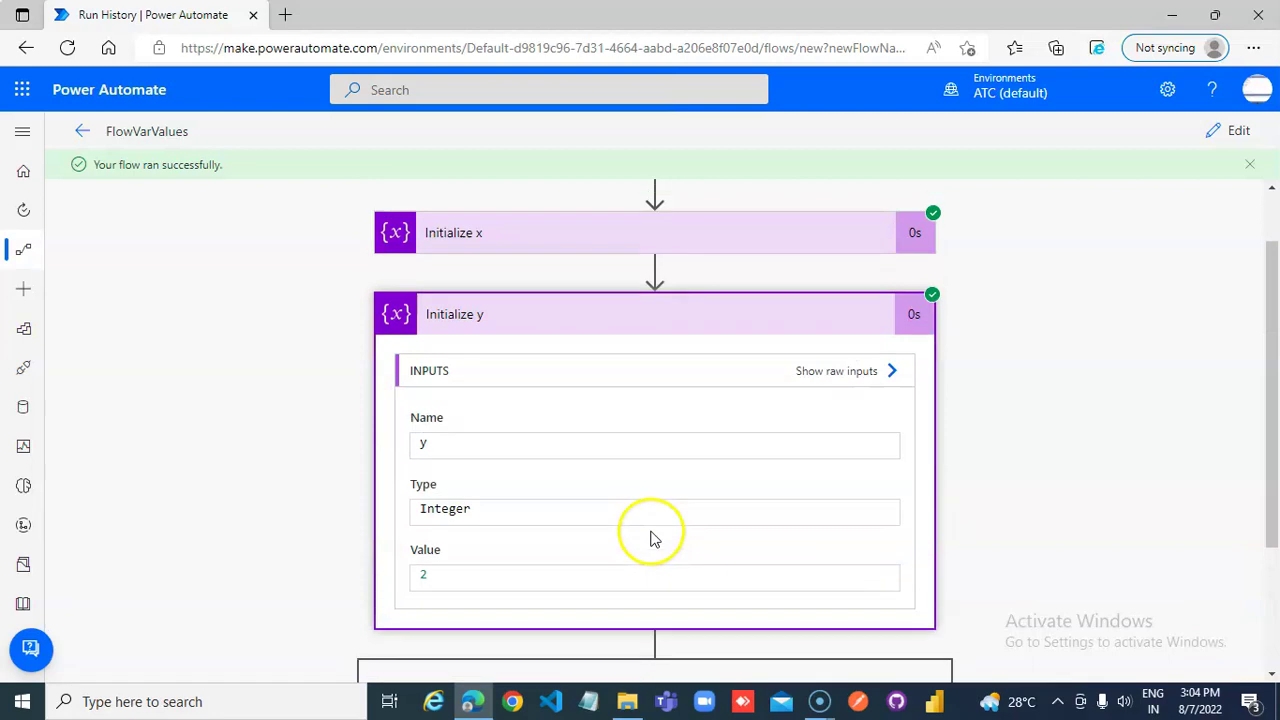
{"action": "left_click", "coordinate": [589, 318]}
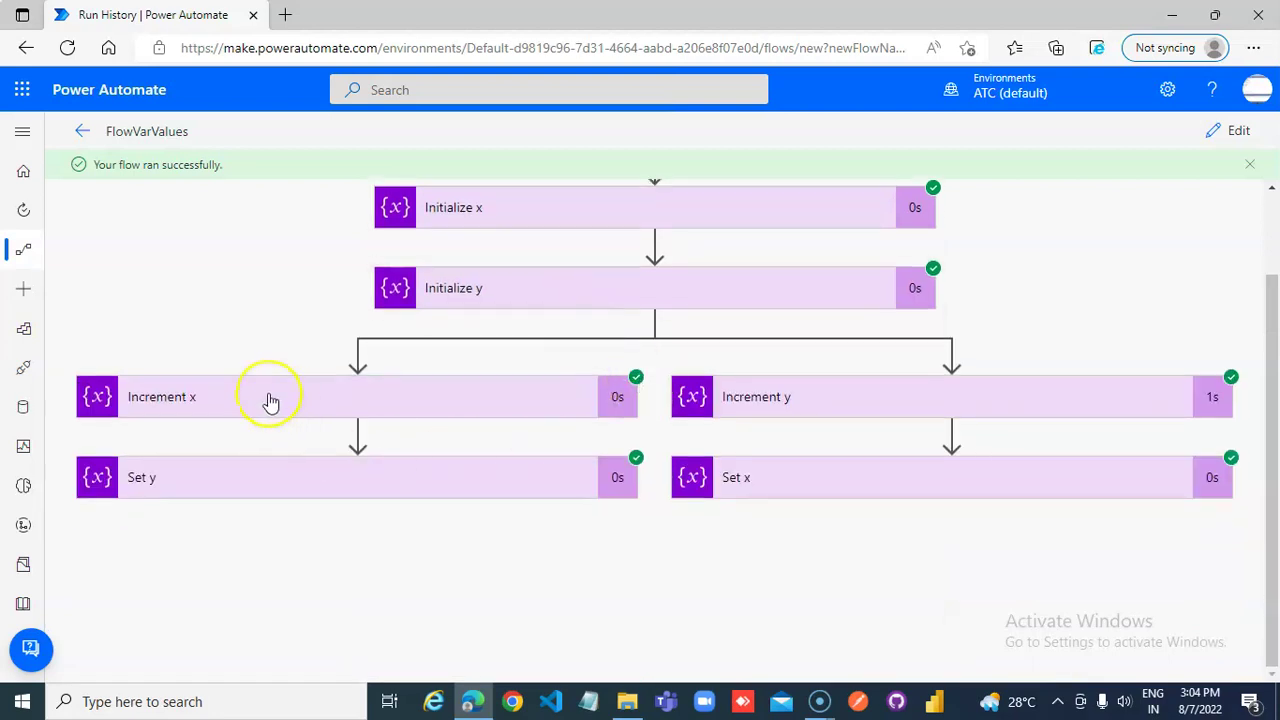
Step: Examine the run inputs and outputs of Increment x and Increment y in the two parallel branches
{"action": "left_click", "coordinate": [269, 397]}
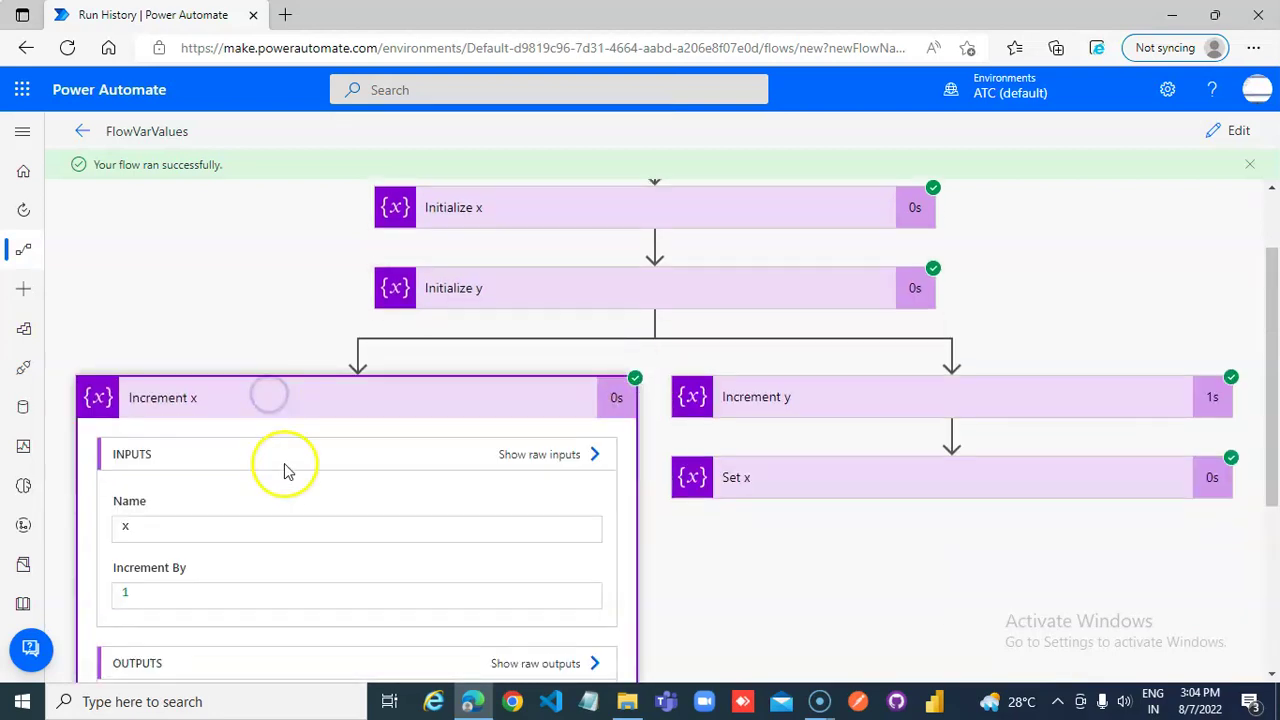
{"action": "scroll", "coordinate": [240, 520], "scroll_direction": "down", "scroll_amount": 2}
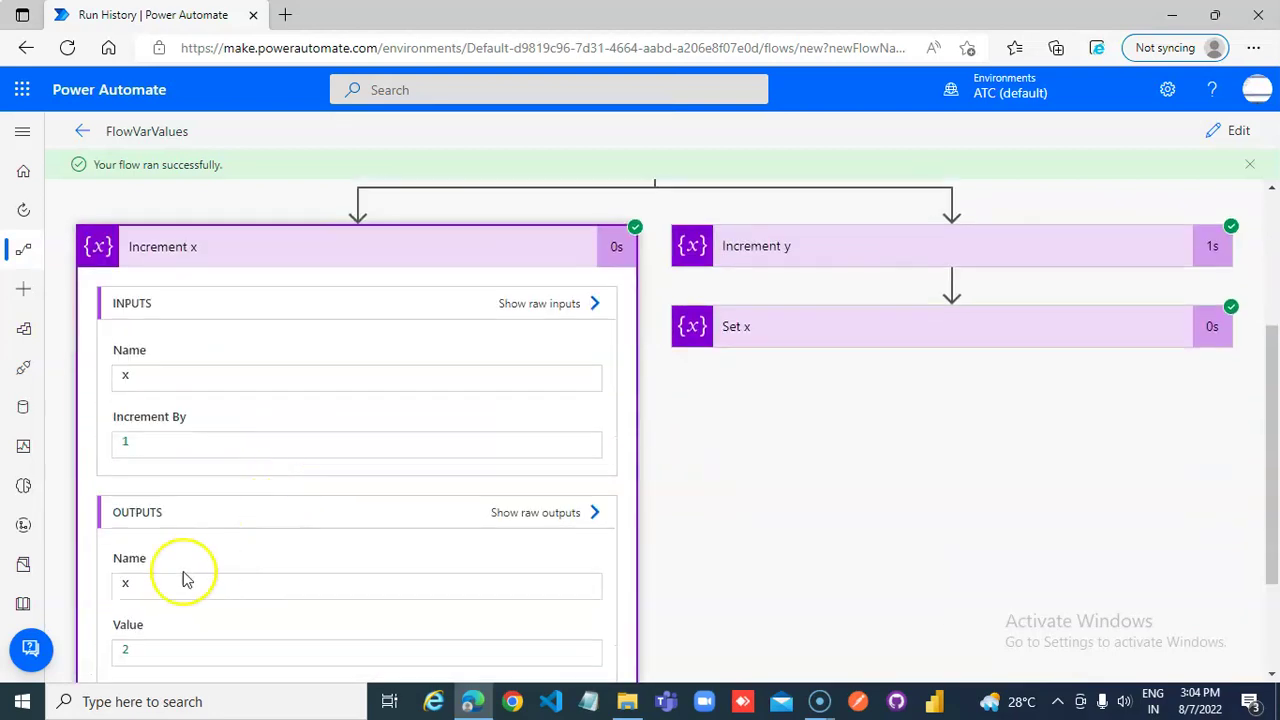
{"action": "left_click", "coordinate": [810, 258]}
{"action": "left_click", "coordinate": [810, 405]}
{"action": "scroll", "coordinate": [809, 405], "scroll_direction": "down", "scroll_amount": 2}
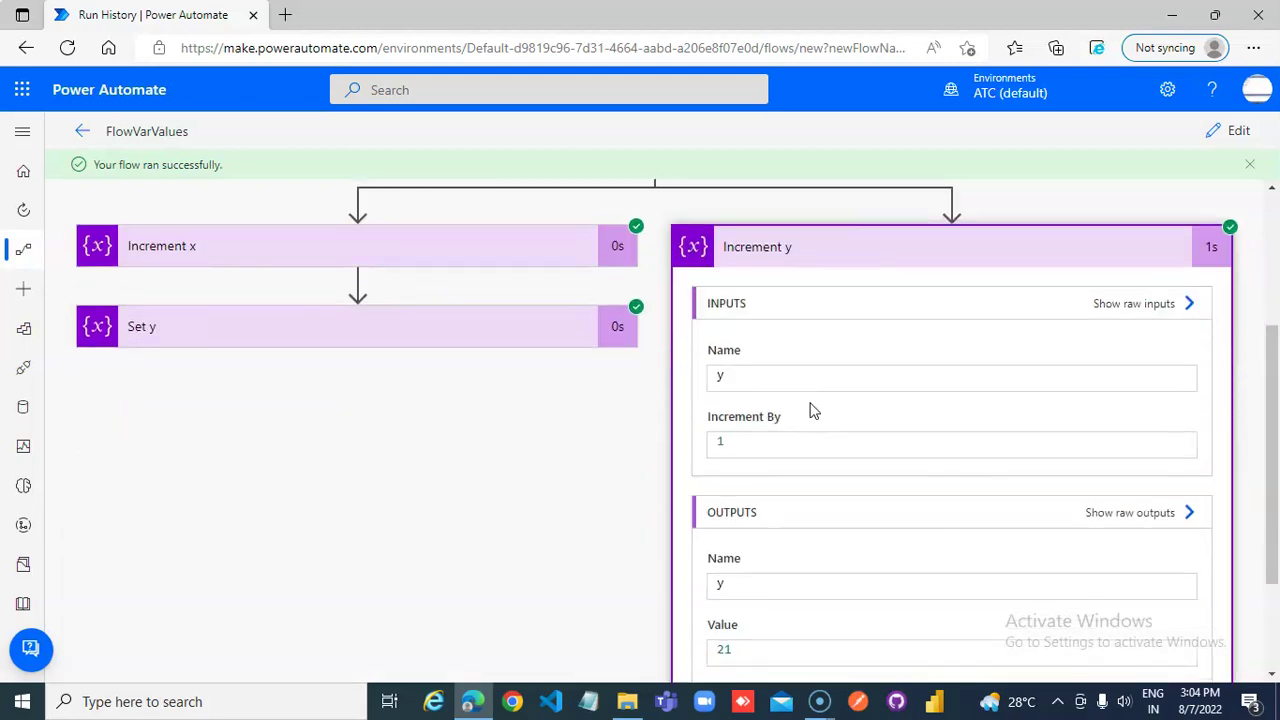
{"action": "scroll", "coordinate": [750, 500], "scroll_direction": "down", "scroll_amount": 2}
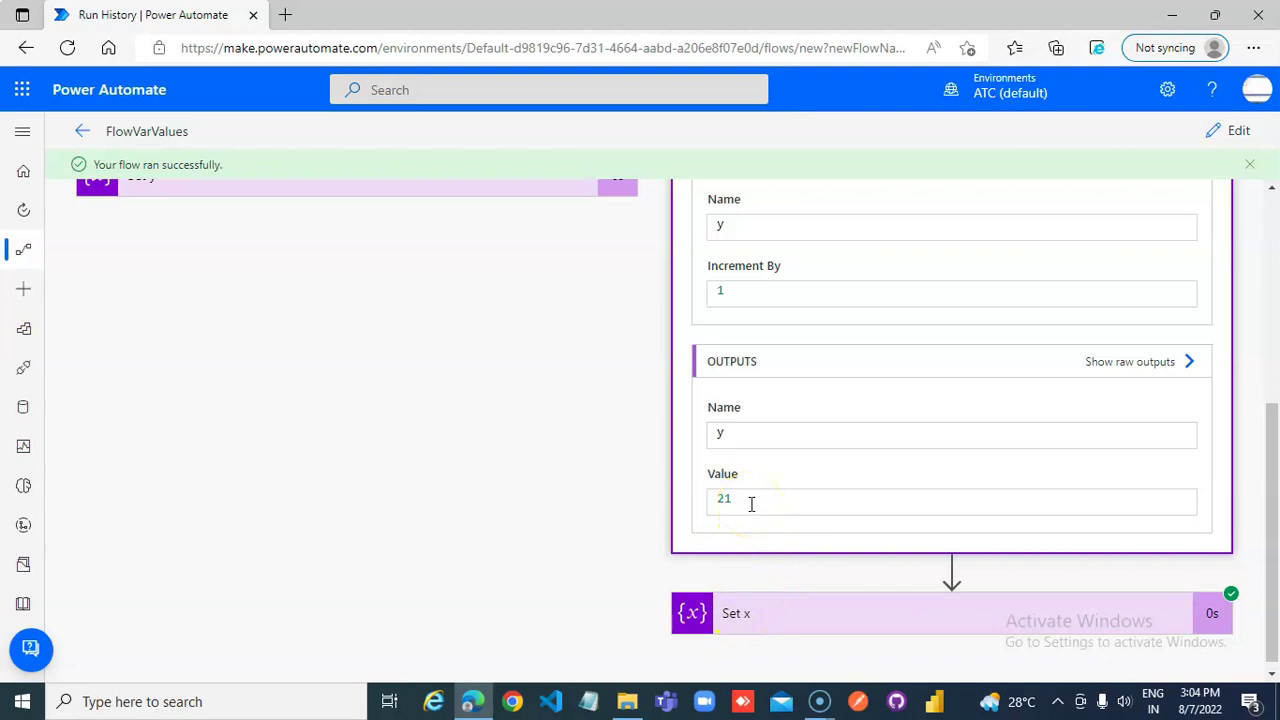
{"action": "scroll", "coordinate": [880, 360], "scroll_direction": "up", "scroll_amount": 3}
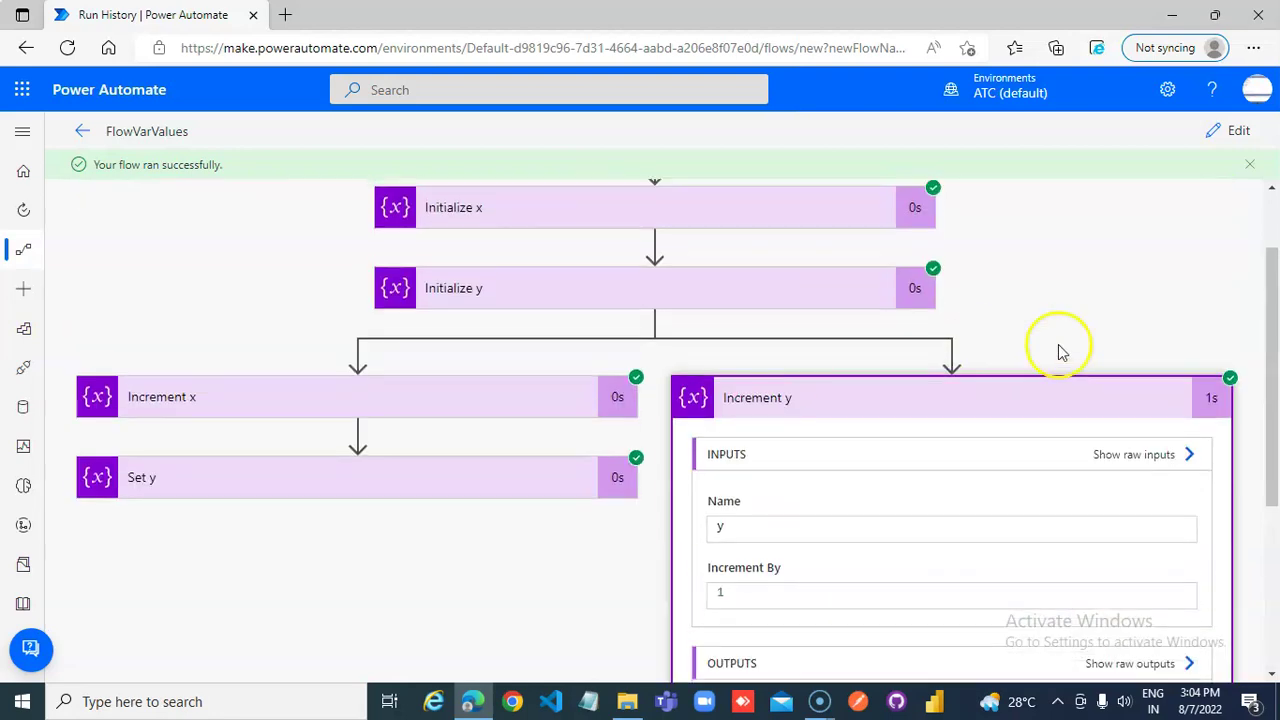
{"action": "left_click", "coordinate": [893, 405]}
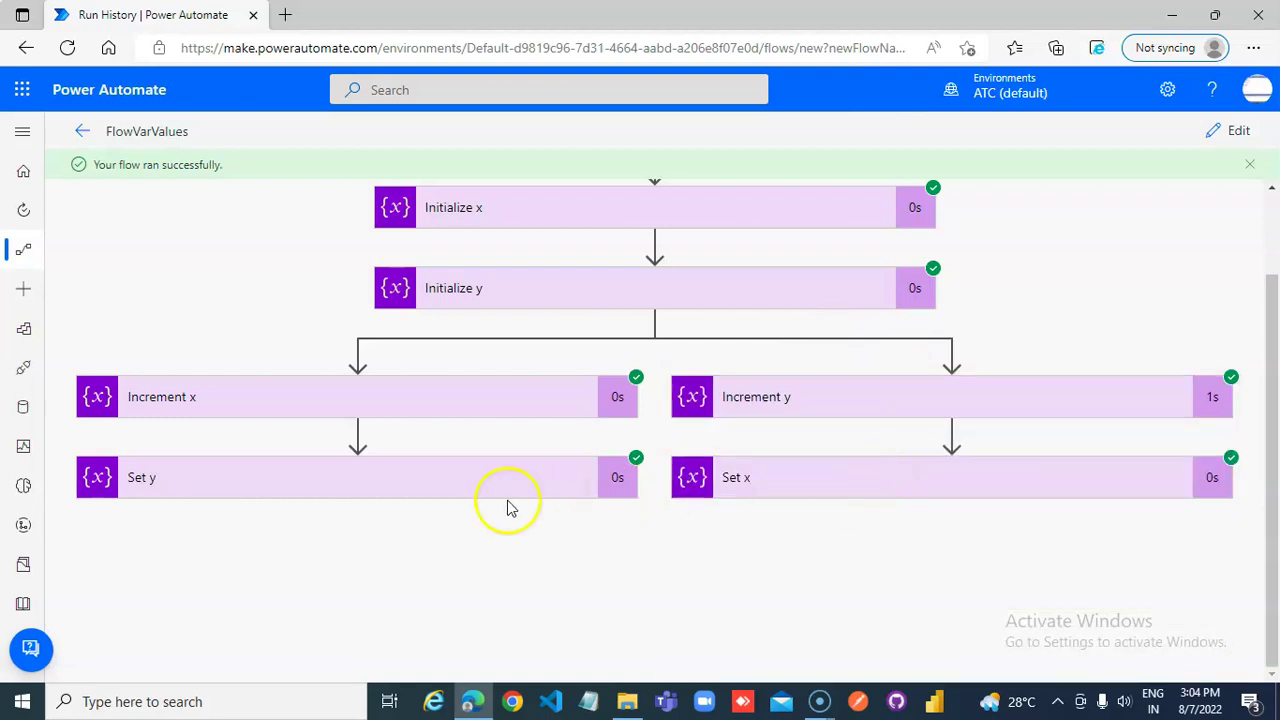
Step: Compare the output value of y in the Set y results with that in the Increment y results
{"action": "left_click", "coordinate": [456, 488]}
{"action": "scroll", "coordinate": [454, 490], "scroll_direction": "down", "scroll_amount": 3}
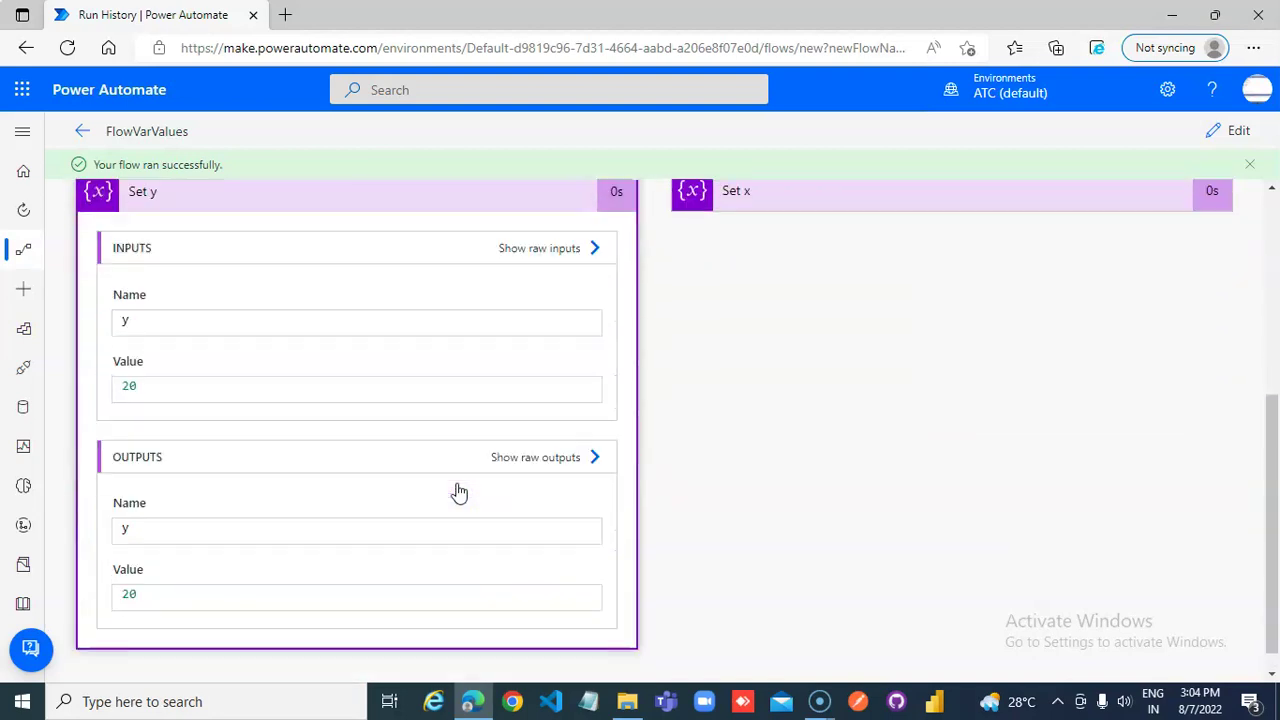
{"action": "left_click", "coordinate": [154, 585]}
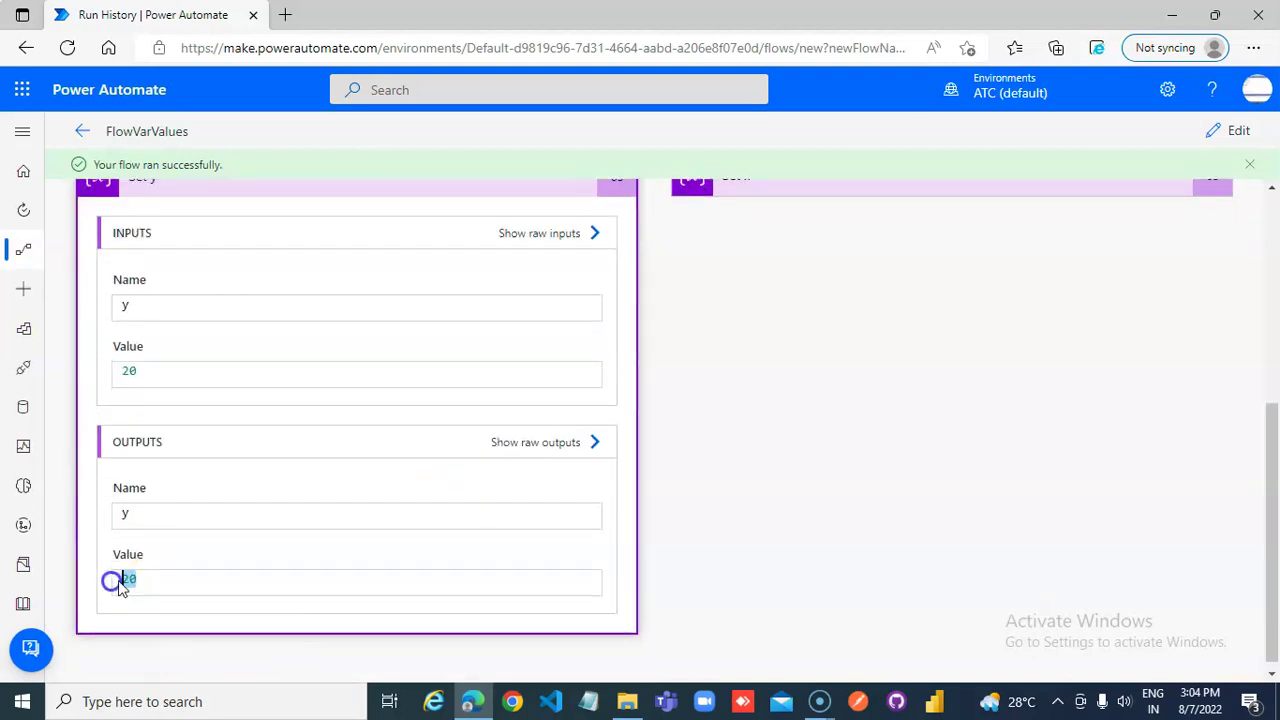
{"action": "scroll", "coordinate": [800, 414], "scroll_direction": "up", "scroll_amount": 3}
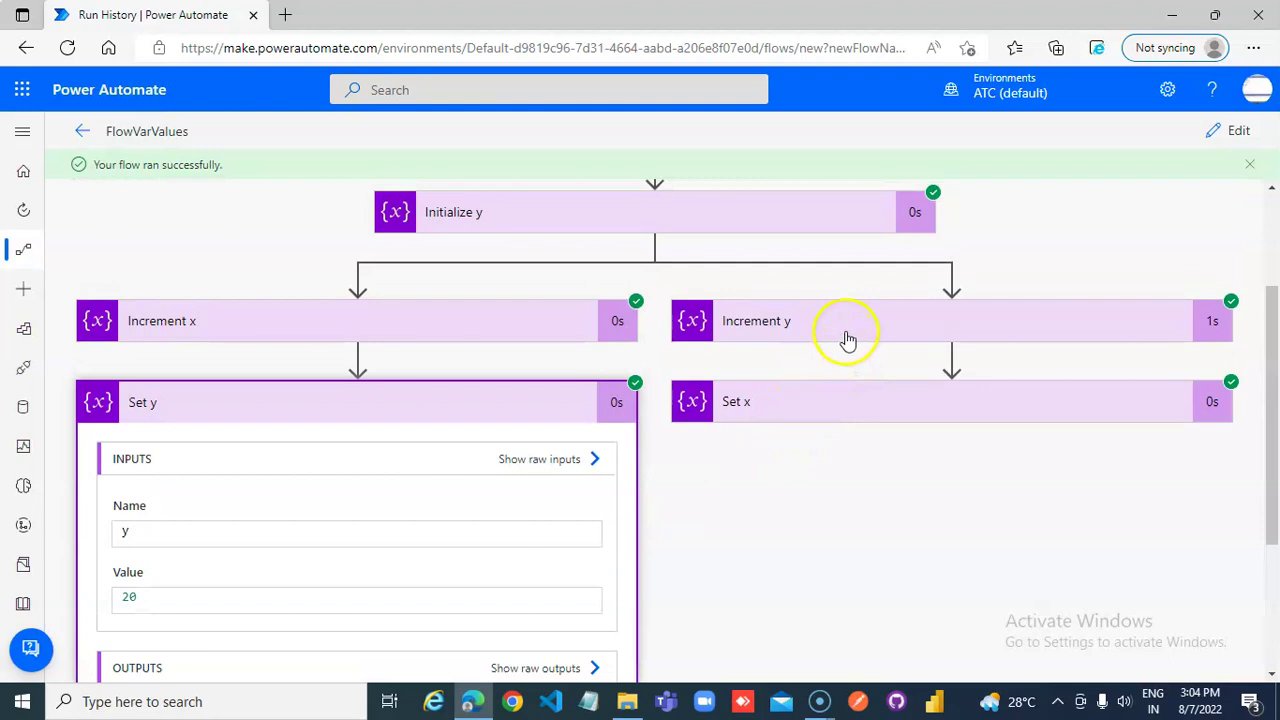
{"action": "left_click", "coordinate": [846, 335]}
{"action": "scroll", "coordinate": [849, 414], "scroll_direction": "down", "scroll_amount": 3}
{"action": "left_click_drag", "start_coordinate": [766, 492], "coordinate": [693, 500]}
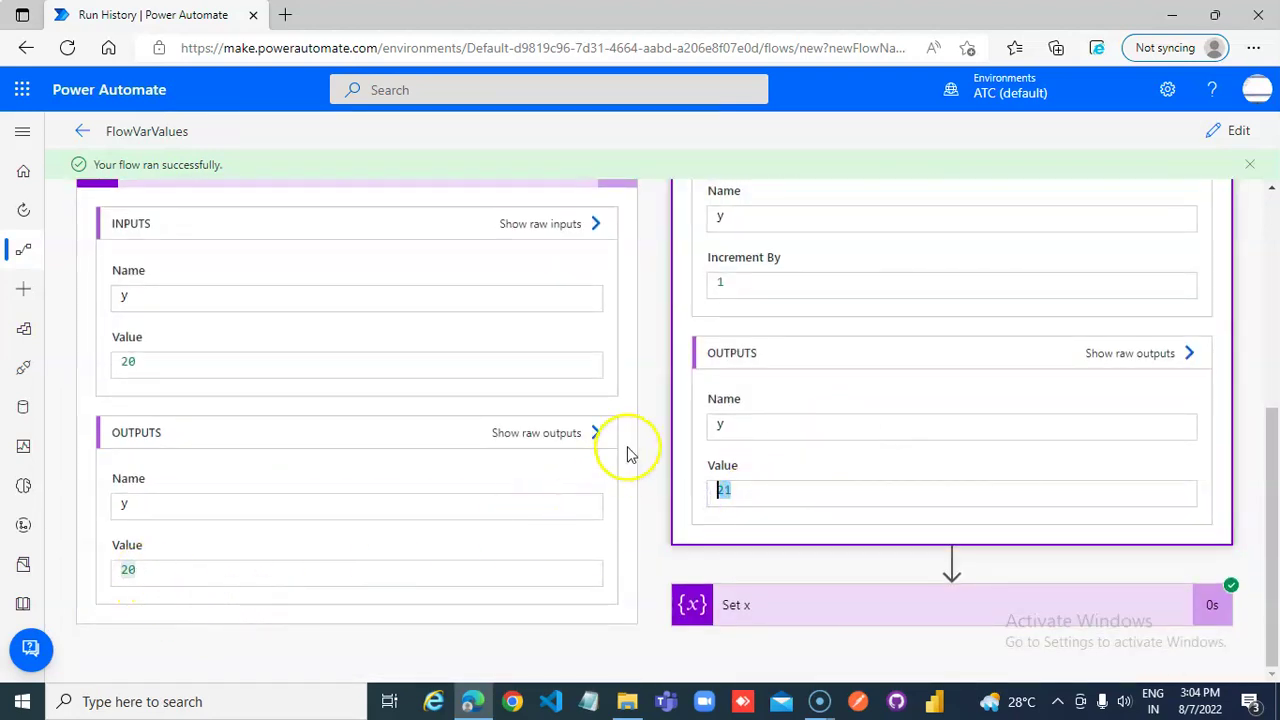
{"action": "scroll", "coordinate": [503, 480], "scroll_direction": "up", "scroll_amount": 4}
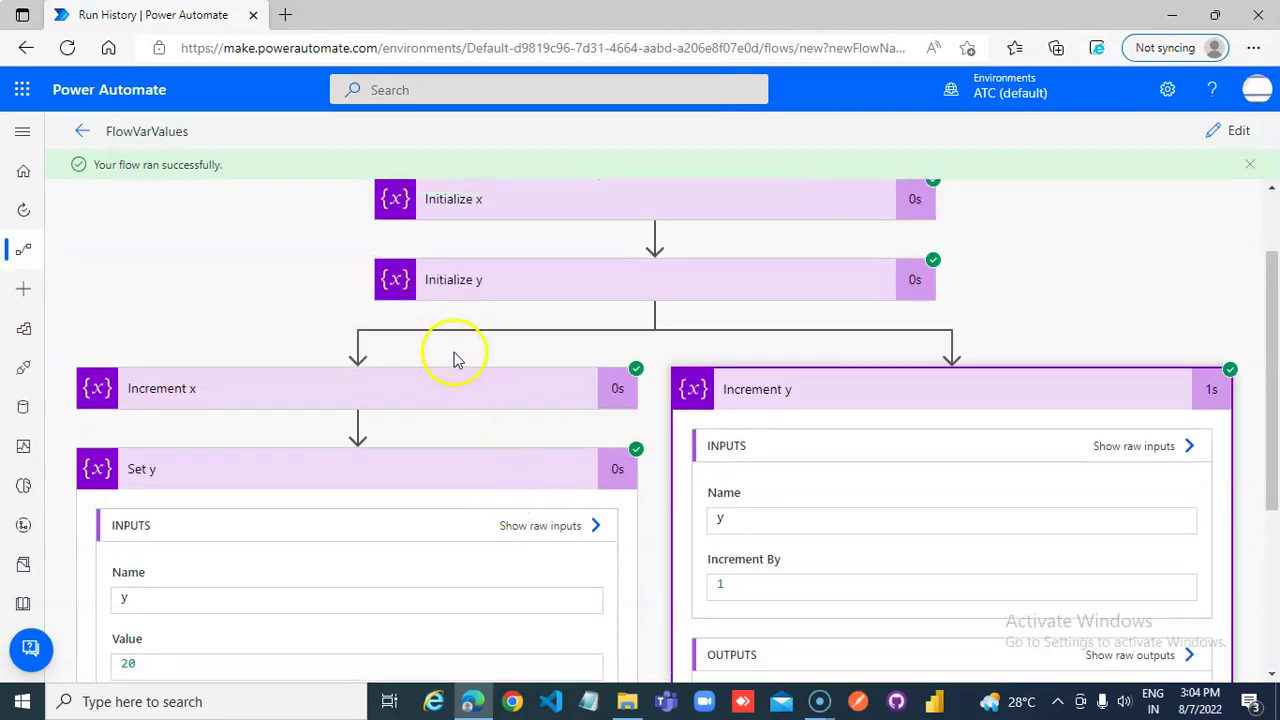
Step: Compare the output value of x in the Increment x results with that in the Set x results
{"action": "left_click", "coordinate": [433, 404]}
{"action": "scroll", "coordinate": [408, 403], "scroll_direction": "down", "scroll_amount": 5}
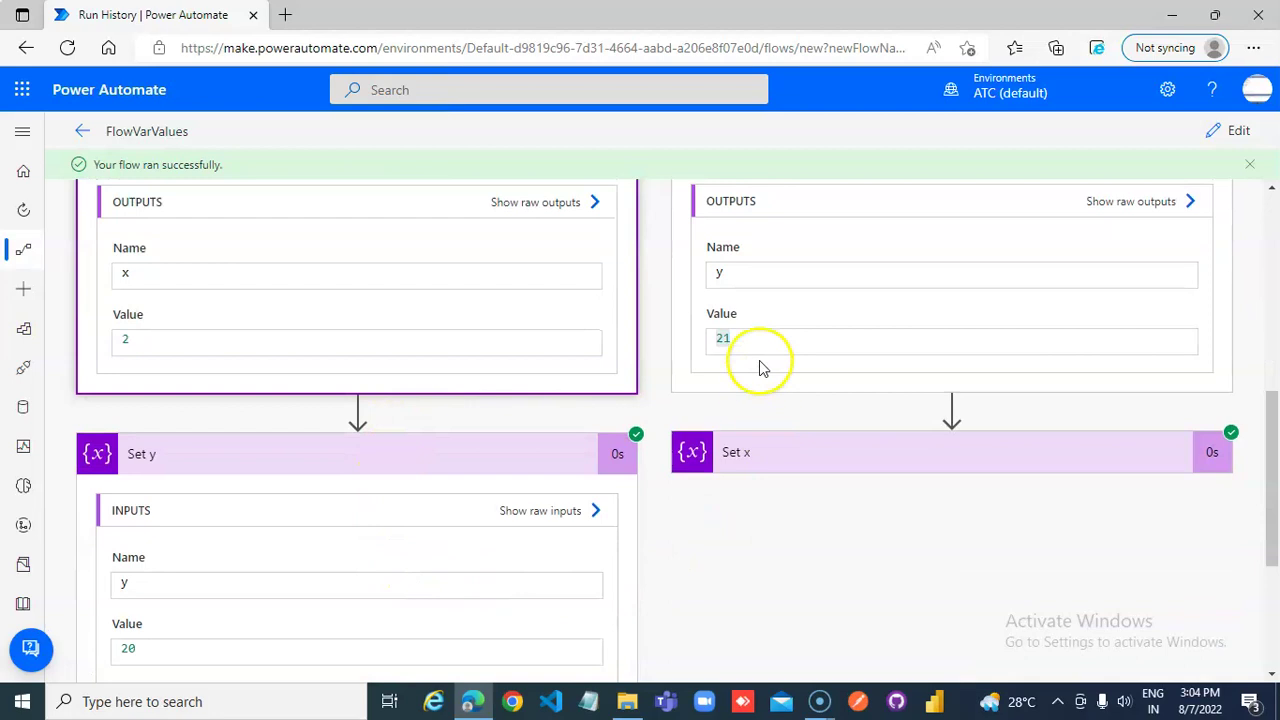
{"action": "left_click", "coordinate": [789, 453]}
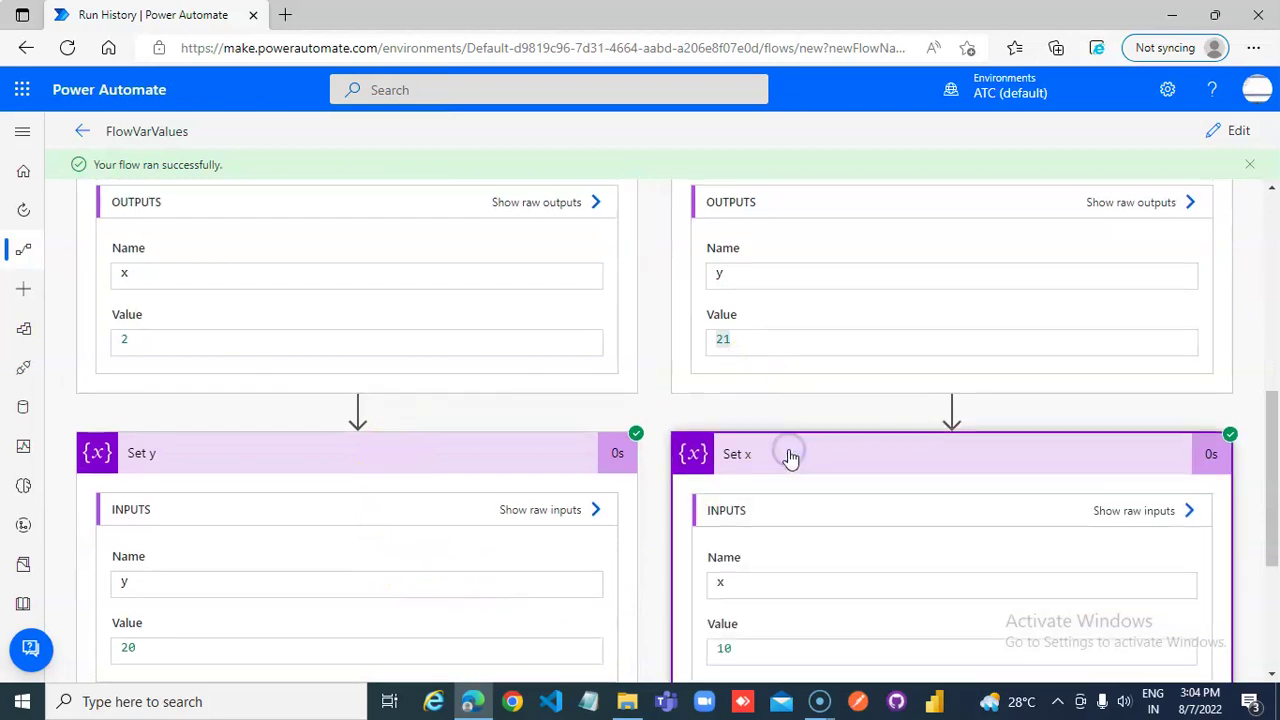
{"action": "scroll", "coordinate": [789, 451], "scroll_direction": "down", "scroll_amount": 3}
{"action": "left_click", "coordinate": [721, 569]}
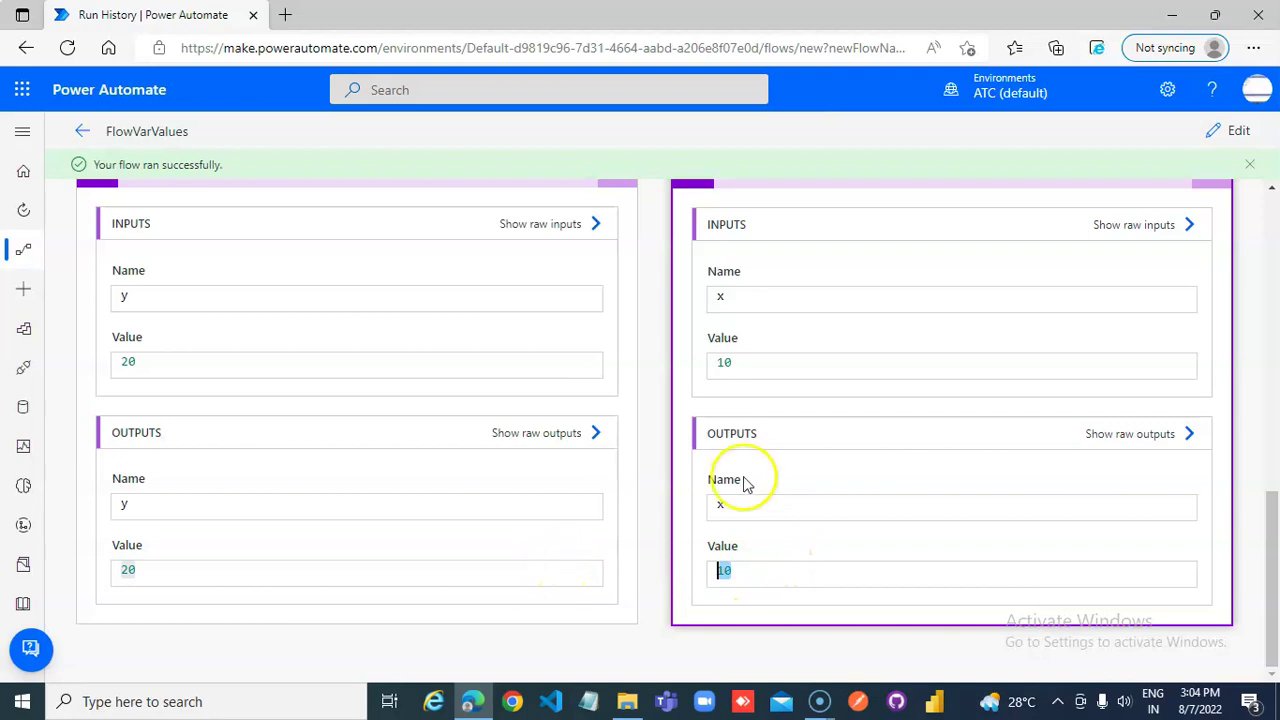
Step: Collapse the expanded increment and set action results in both parallel branches
{"action": "scroll", "coordinate": [830, 423], "scroll_direction": "up", "scroll_amount": 3}
{"action": "scroll", "coordinate": [829, 423], "scroll_direction": "up", "scroll_amount": 1}
{"action": "scroll", "coordinate": [400, 300], "scroll_direction": "up", "scroll_amount": 2}
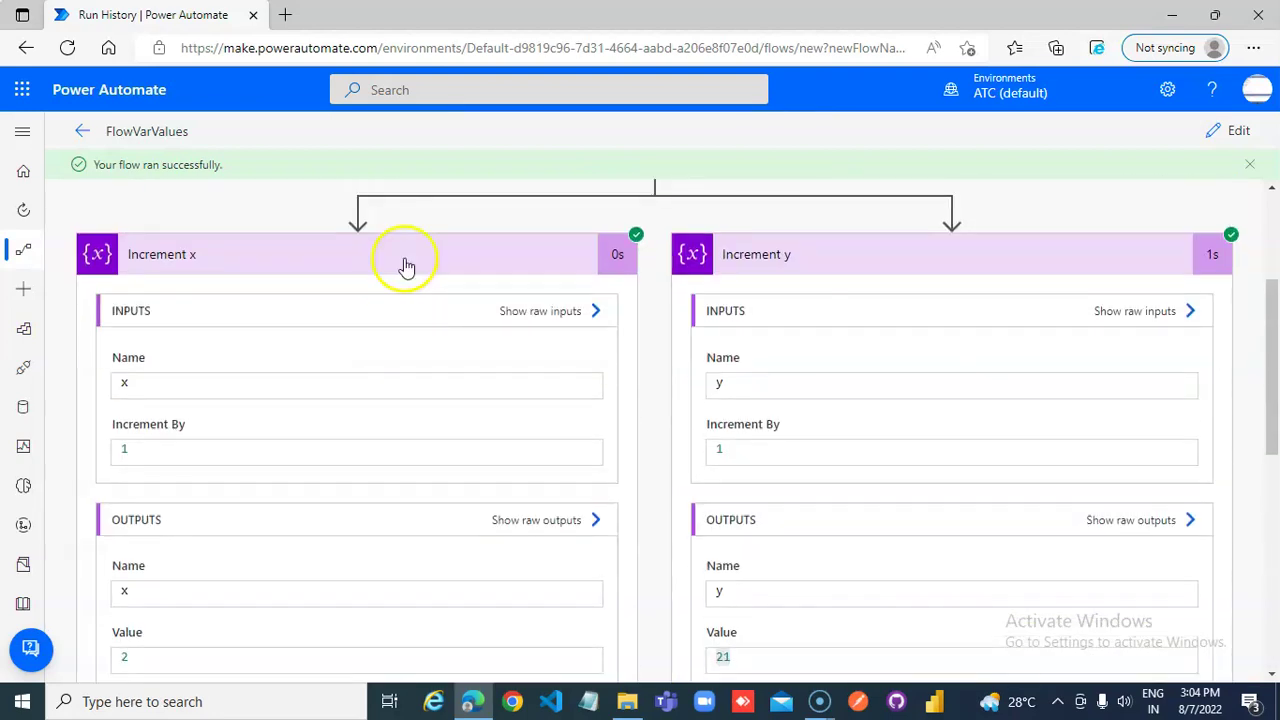
{"action": "left_click", "coordinate": [366, 331]}
{"action": "left_click", "coordinate": [833, 245]}
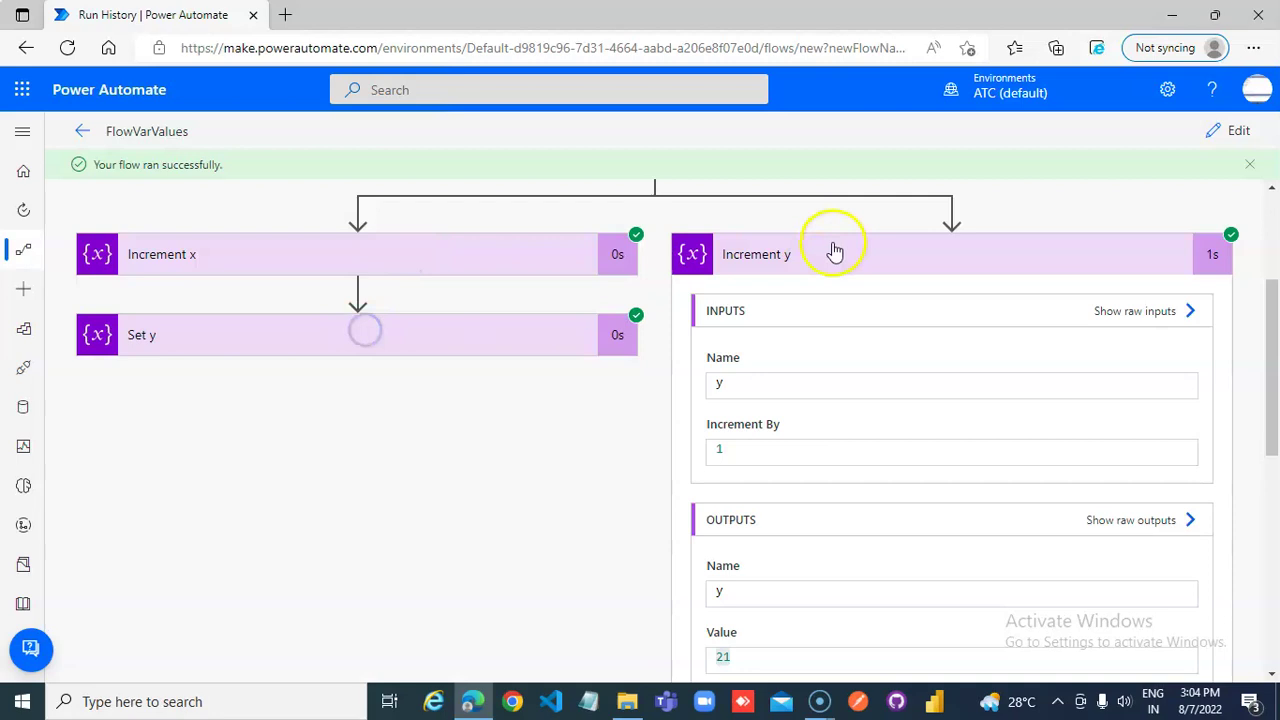
{"action": "left_click", "coordinate": [821, 356]}
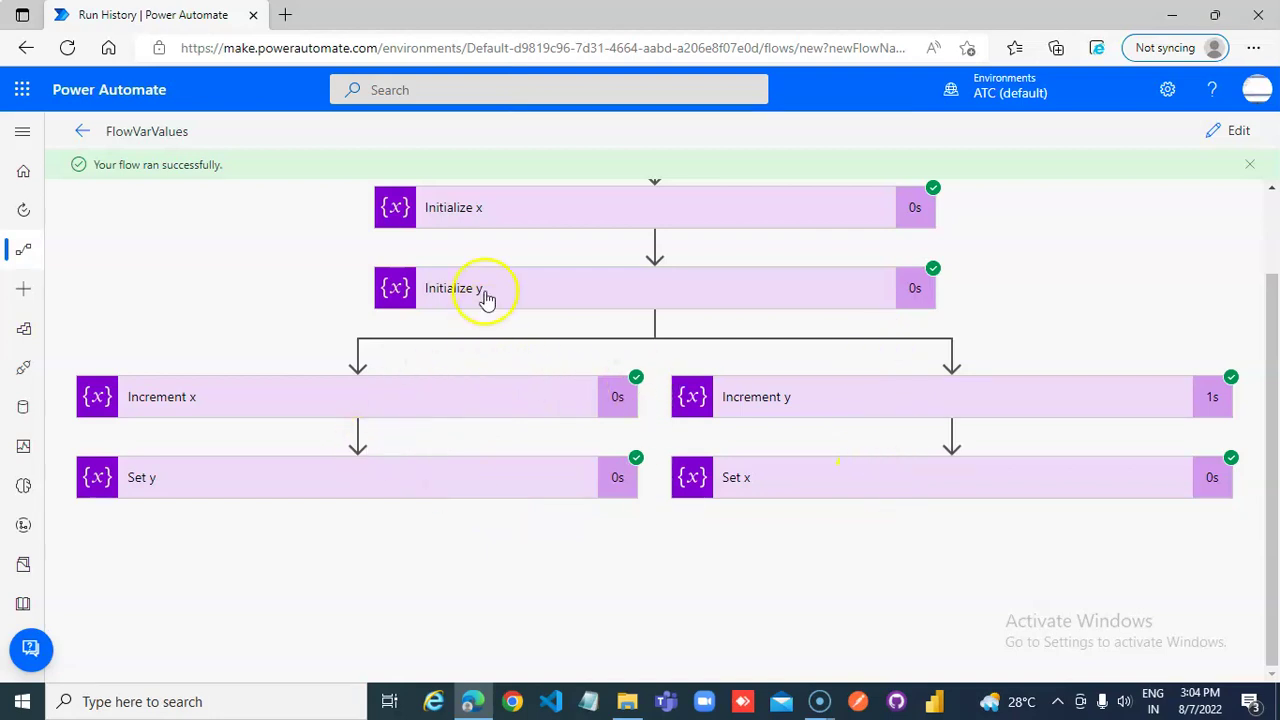
Step: Recheck the initial values of x and y in the Initialize x and Initialize y run details
{"action": "left_click", "coordinate": [488, 210]}
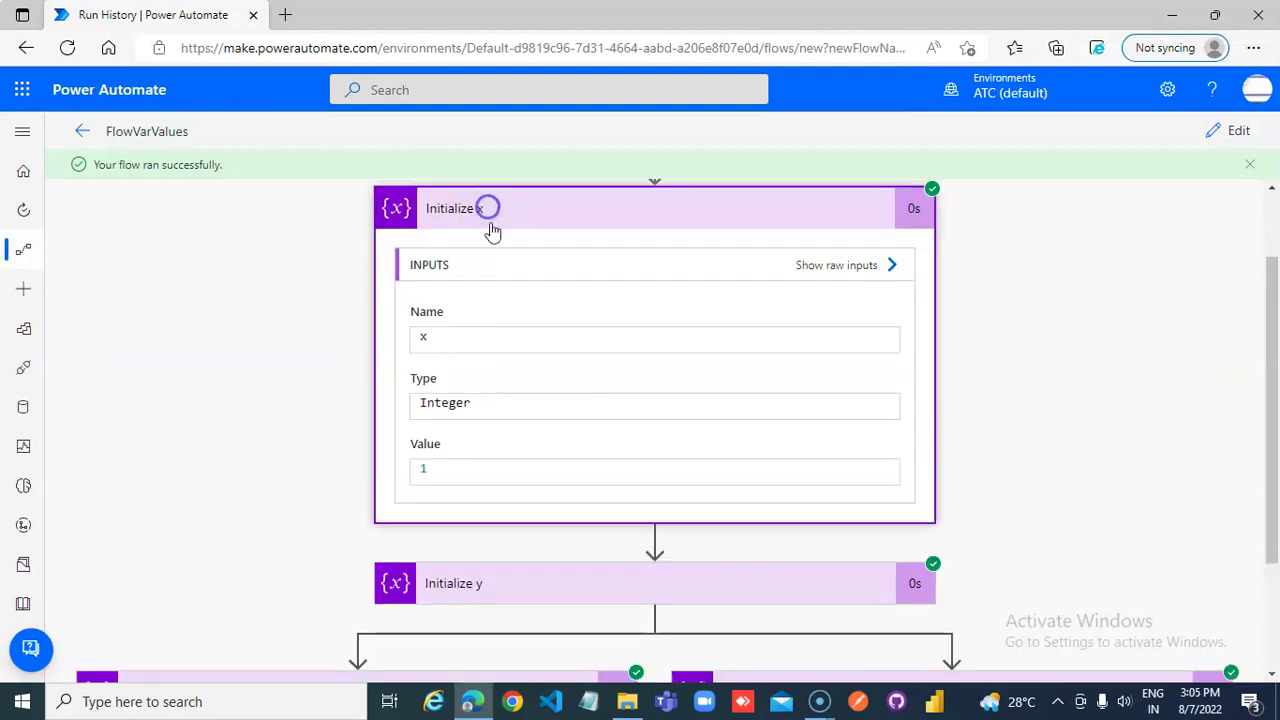
{"action": "left_click", "coordinate": [489, 214]}
{"action": "left_click", "coordinate": [481, 291]}
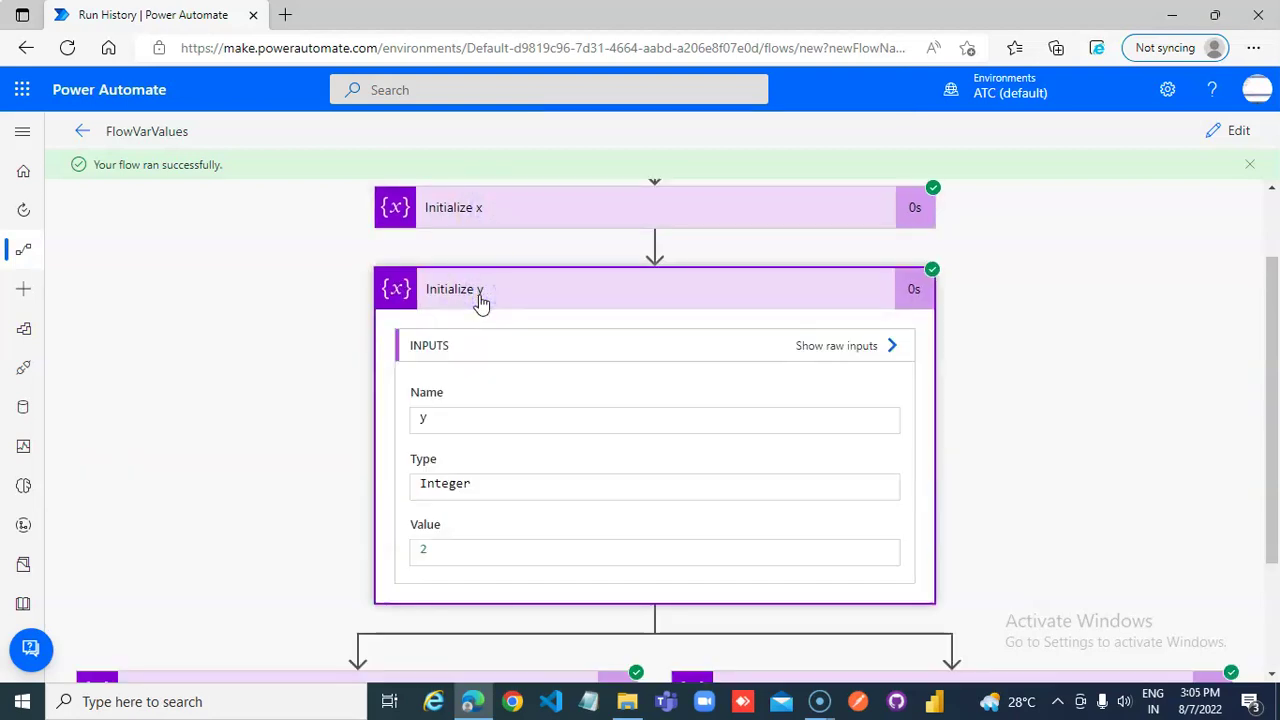
{"action": "left_click", "coordinate": [480, 292]}
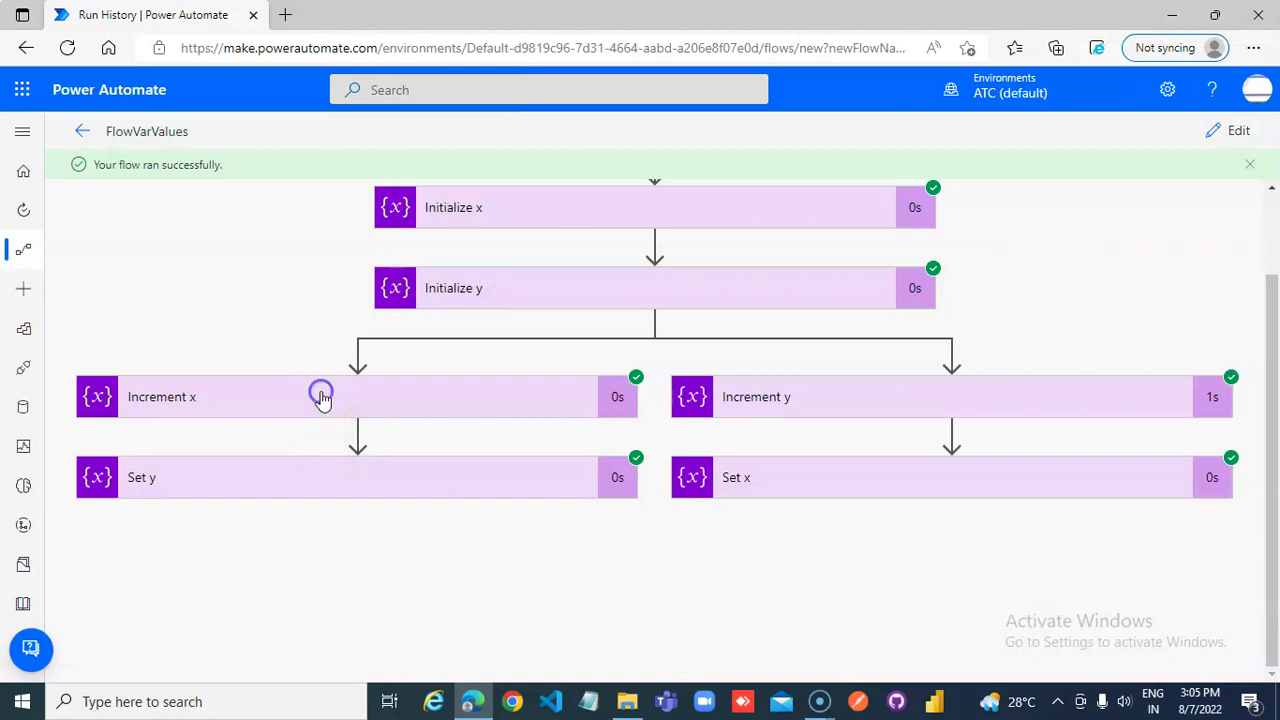
Step: Recheck the output values of Increment x and Increment y, and collapse the Increment y results
{"action": "left_click", "coordinate": [321, 397]}
{"action": "scroll", "coordinate": [323, 400], "scroll_direction": "down", "scroll_amount": 2}
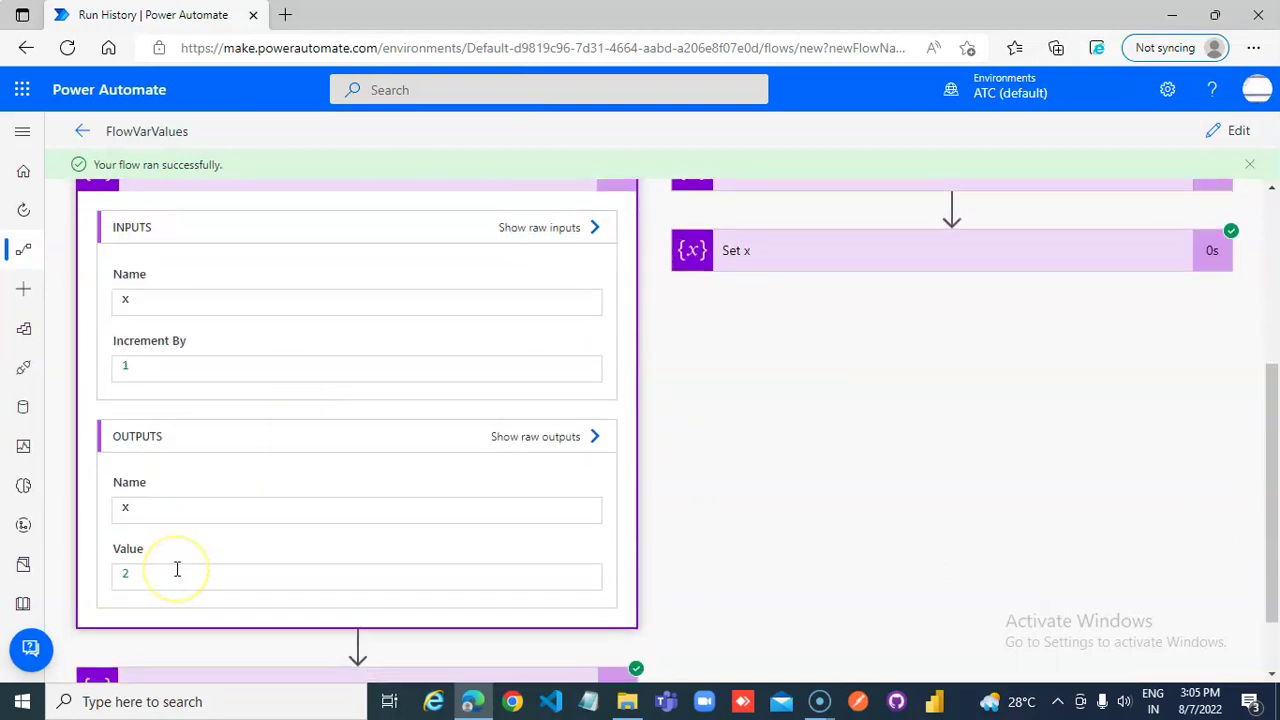
{"action": "scroll", "coordinate": [697, 385], "scroll_direction": "up", "scroll_amount": 2}
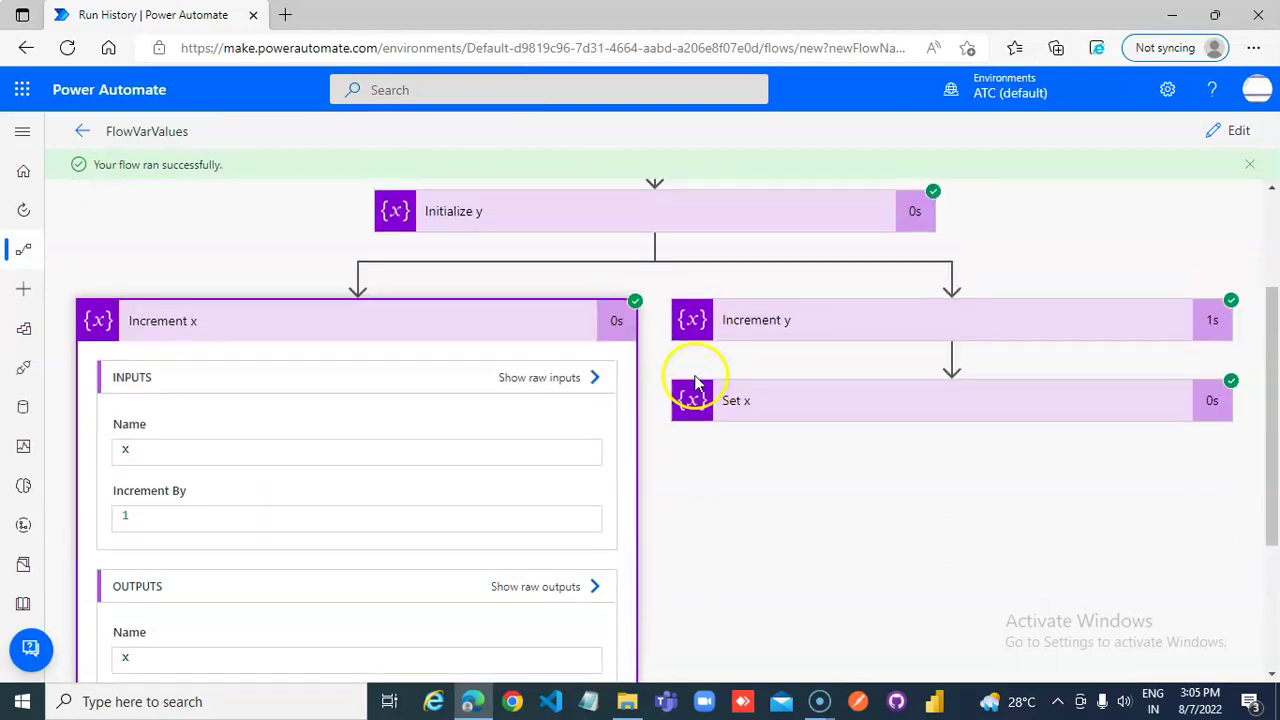
{"action": "left_click", "coordinate": [792, 325]}
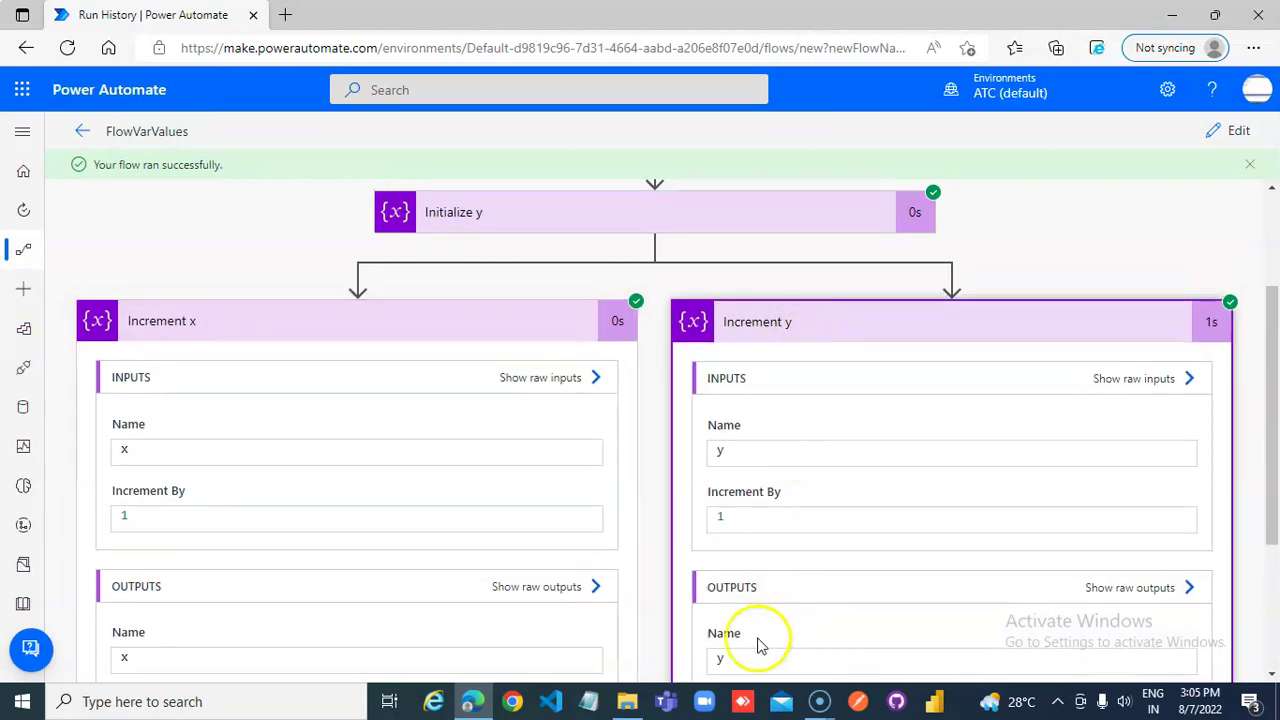
{"action": "scroll", "coordinate": [752, 644], "scroll_direction": "down", "scroll_amount": 2}
{"action": "scroll", "coordinate": [766, 263], "scroll_direction": "up", "scroll_amount": 3}
{"action": "left_click", "coordinate": [810, 323]}
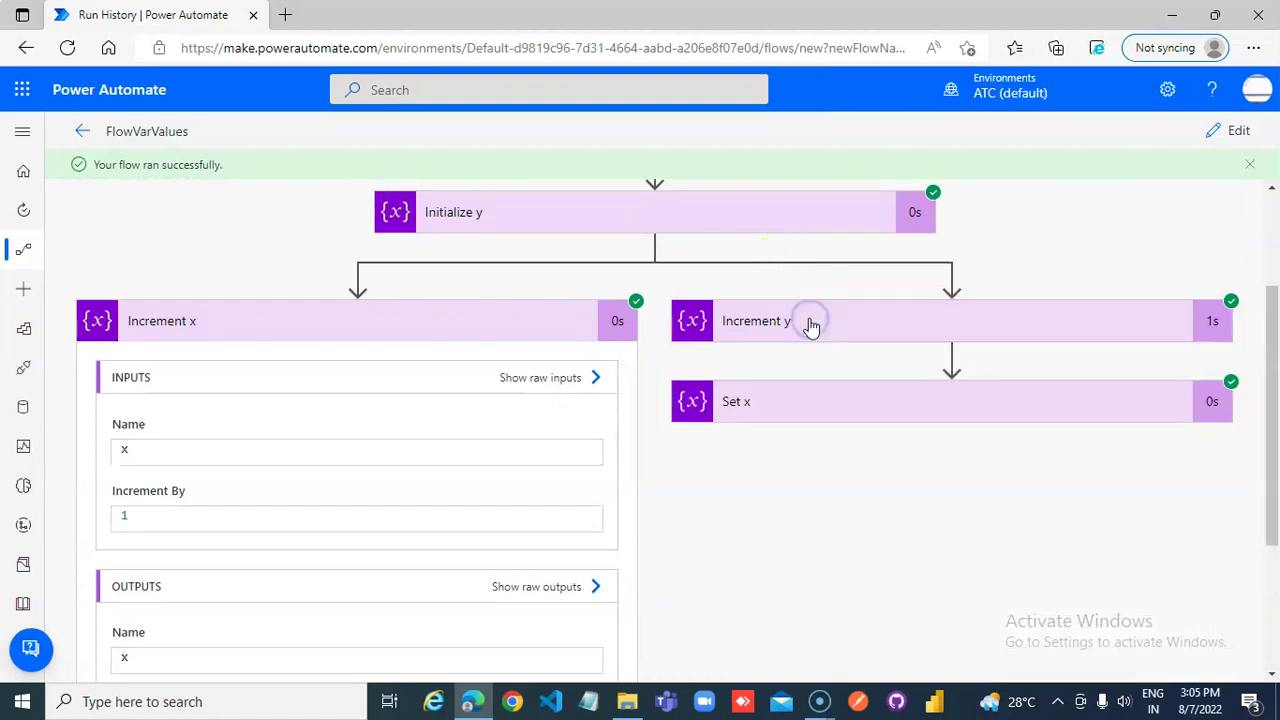
Step: Recheck the Initialize y run details, and collapse the Initialize y and Increment x results
{"action": "scroll", "coordinate": [730, 358], "scroll_direction": "up", "scroll_amount": 3}
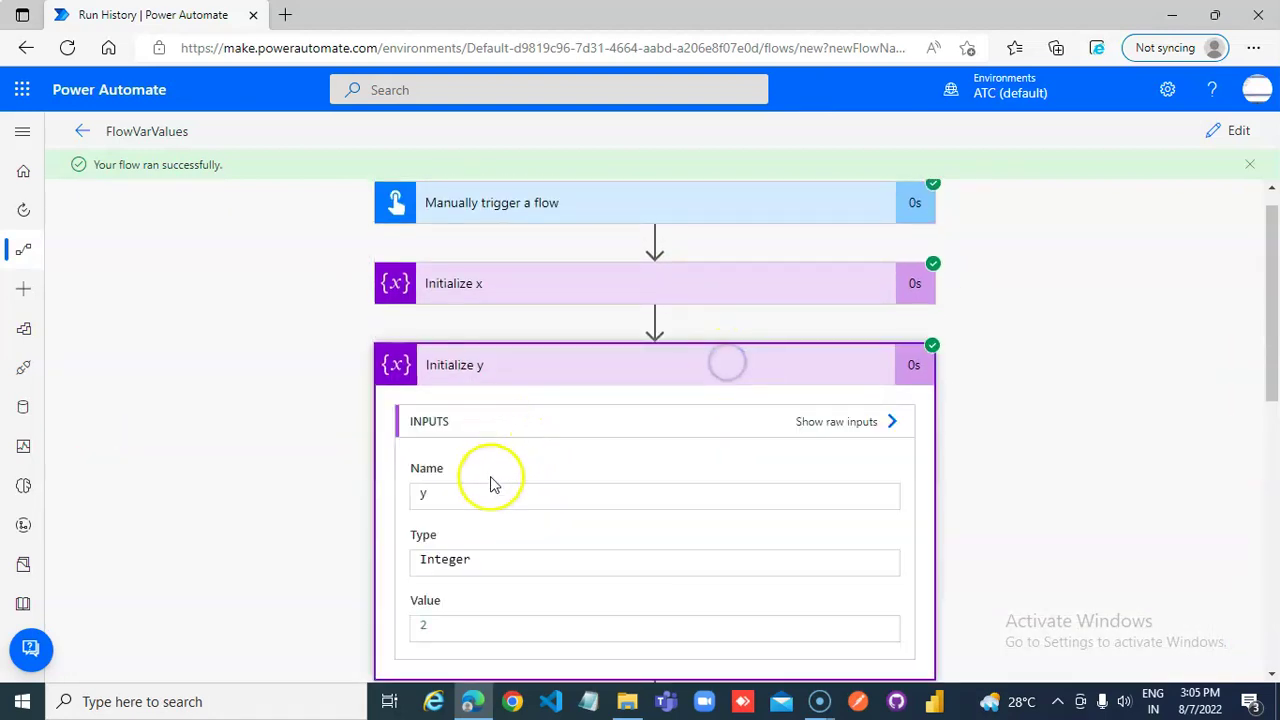
{"action": "left_click", "coordinate": [483, 369]}
{"action": "scroll", "coordinate": [705, 393], "scroll_direction": "down", "scroll_amount": 2}
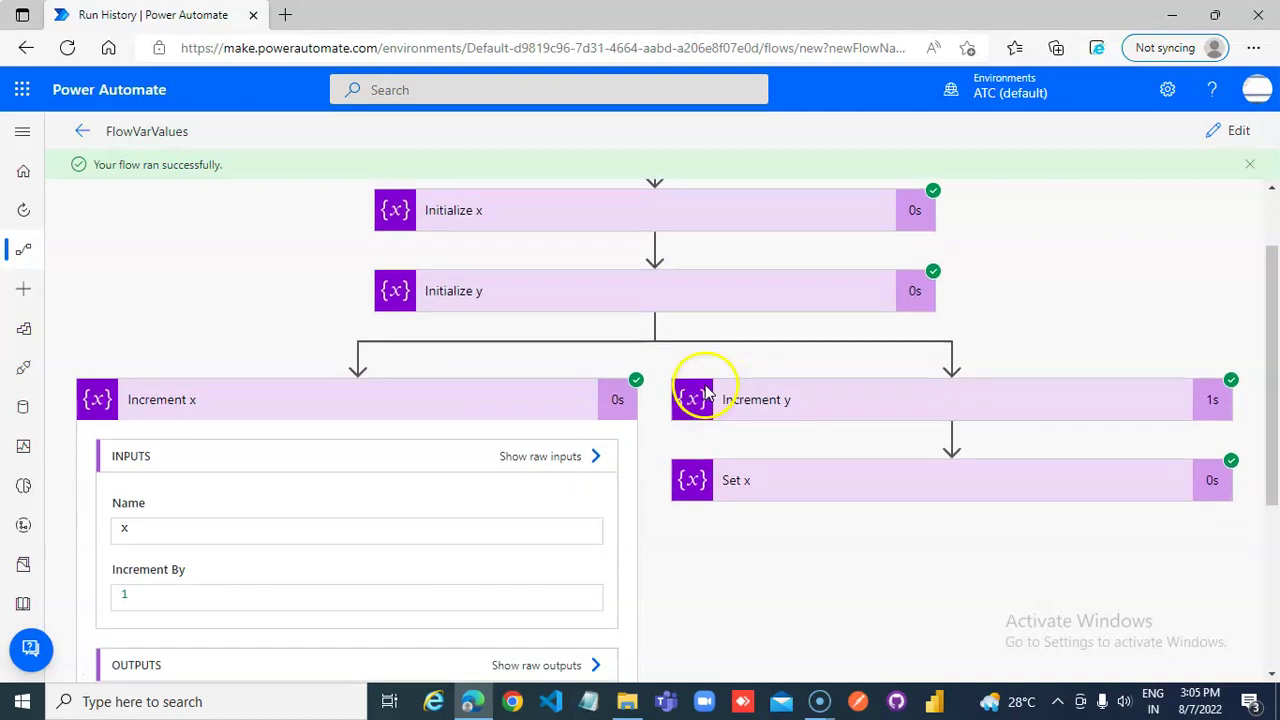
{"action": "left_click", "coordinate": [471, 402]}
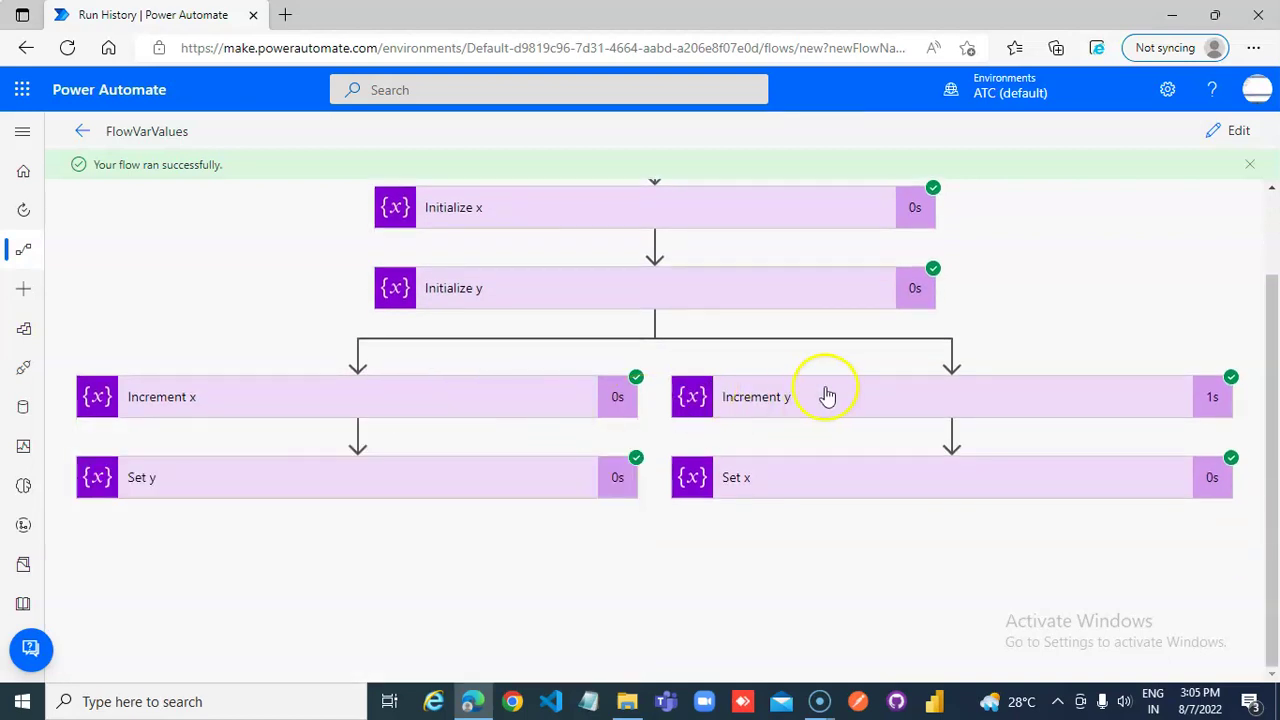
Step: Review the output values of Increment x and Set y in one branch and Increment y in the other
{"action": "left_click", "coordinate": [455, 404]}
{"action": "scroll", "coordinate": [434, 497], "scroll_direction": "down", "scroll_amount": 3}
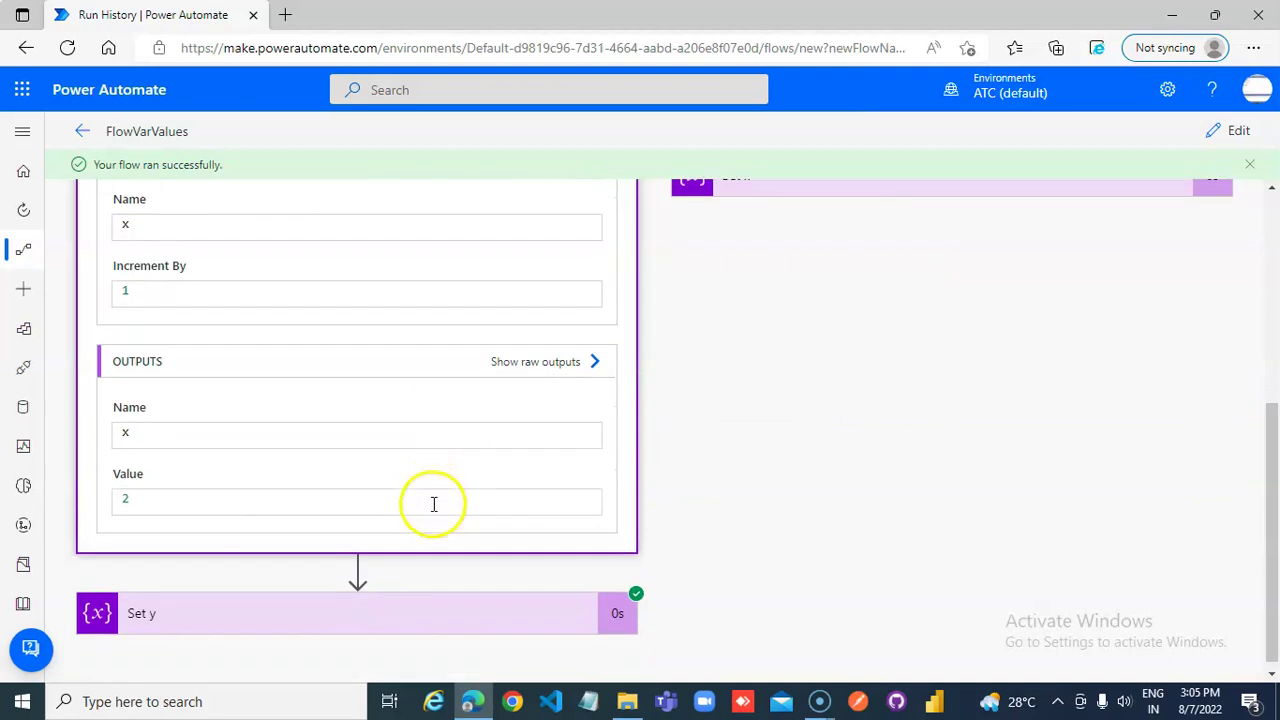
{"action": "left_click", "coordinate": [487, 600]}
{"action": "scroll", "coordinate": [500, 577], "scroll_direction": "down", "scroll_amount": 2}
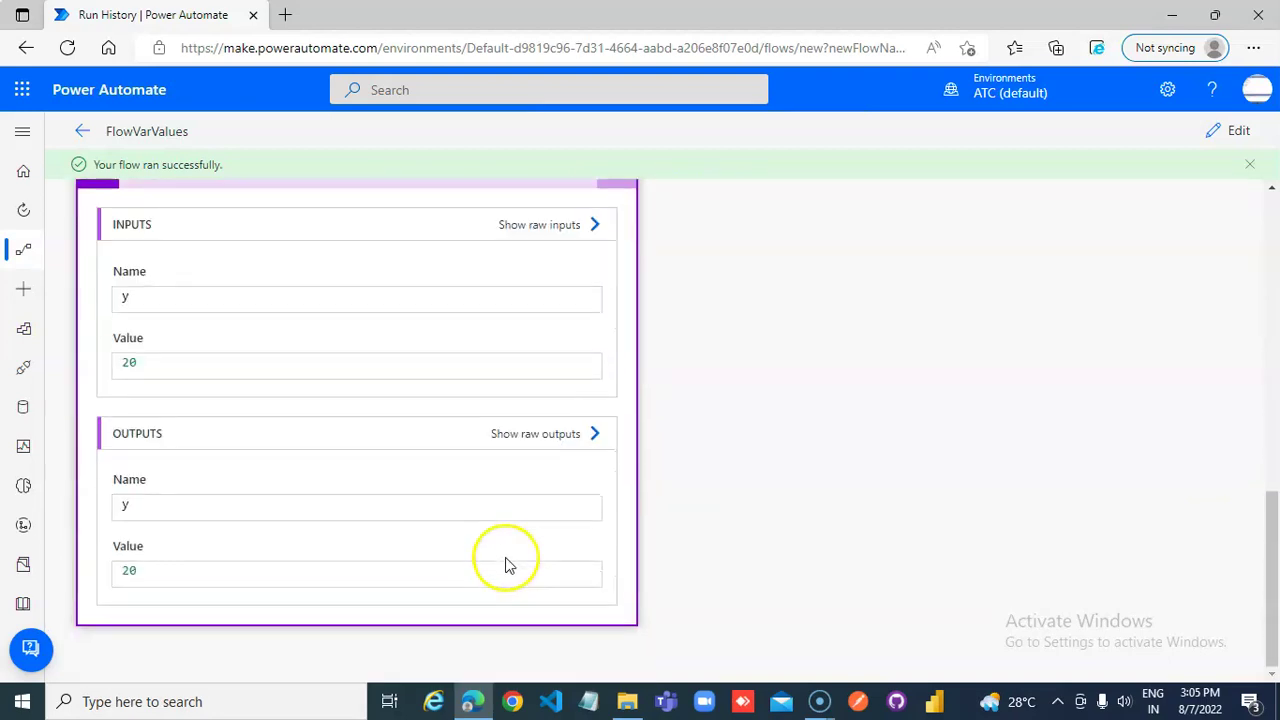
{"action": "scroll", "coordinate": [286, 480], "scroll_direction": "up", "scroll_amount": 7}
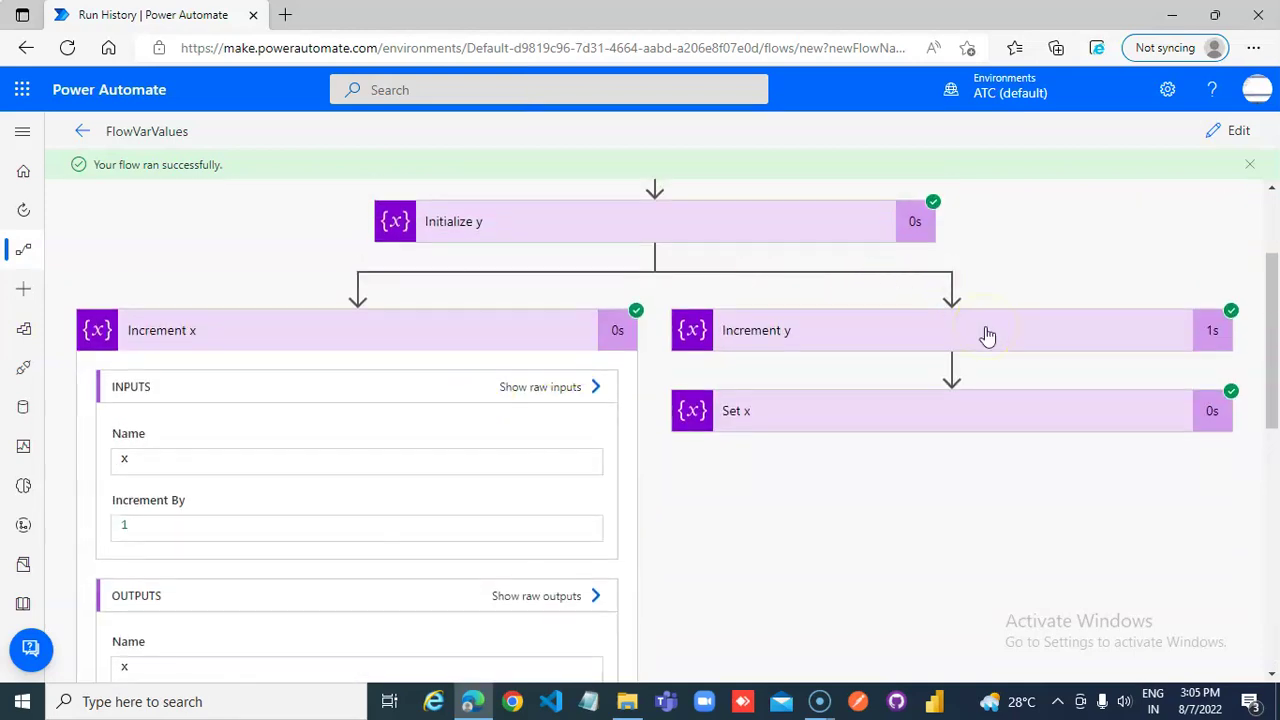
{"action": "left_click", "coordinate": [985, 331]}
{"action": "scroll", "coordinate": [985, 331], "scroll_direction": "down", "scroll_amount": 6}
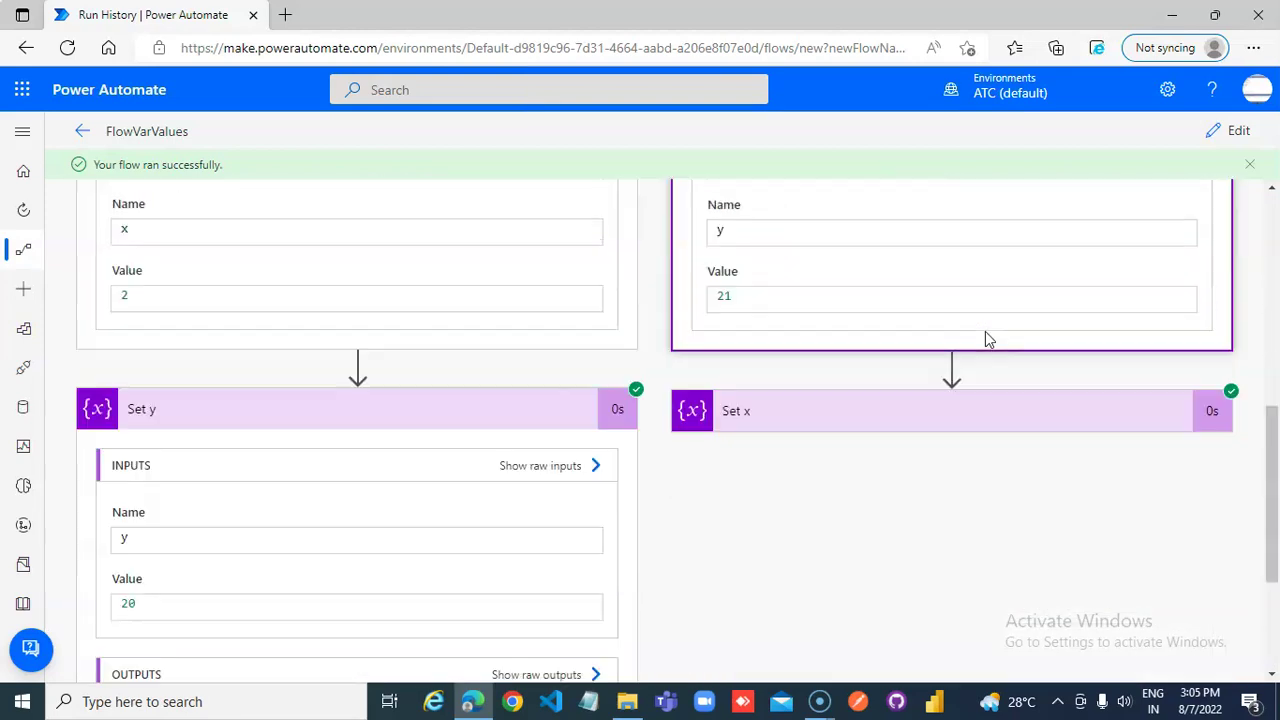
{"action": "scroll", "coordinate": [843, 275], "scroll_direction": "up", "scroll_amount": 6}
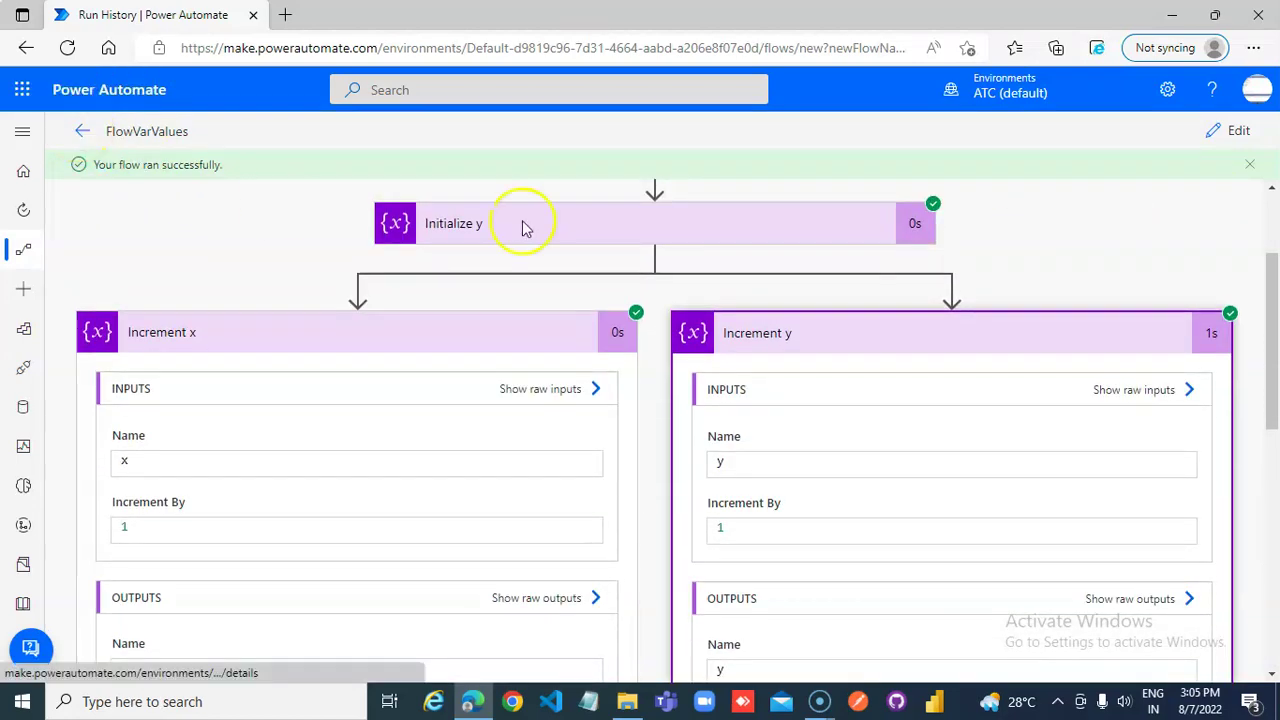
Step: Reopen the flow for editing and add a Schedule Delay action after Set y
{"action": "left_click", "coordinate": [1231, 136]}
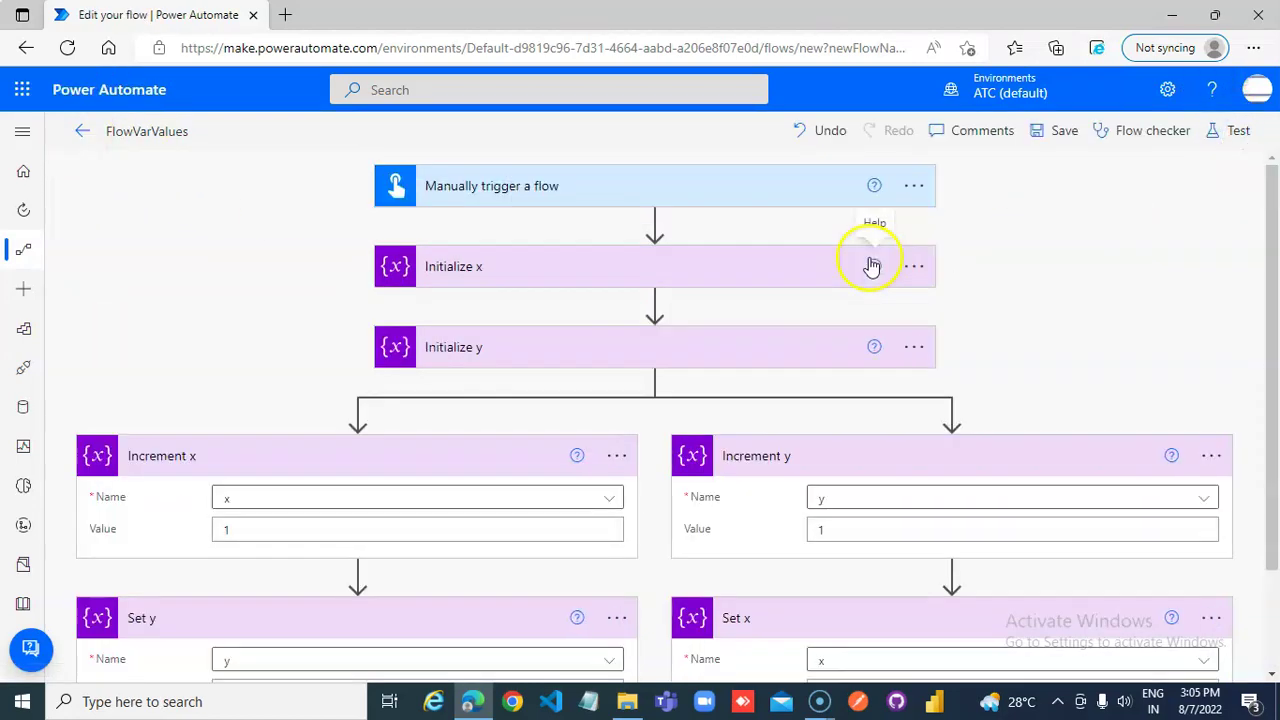
{"action": "scroll", "coordinate": [720, 420], "scroll_direction": "down", "scroll_amount": 2}
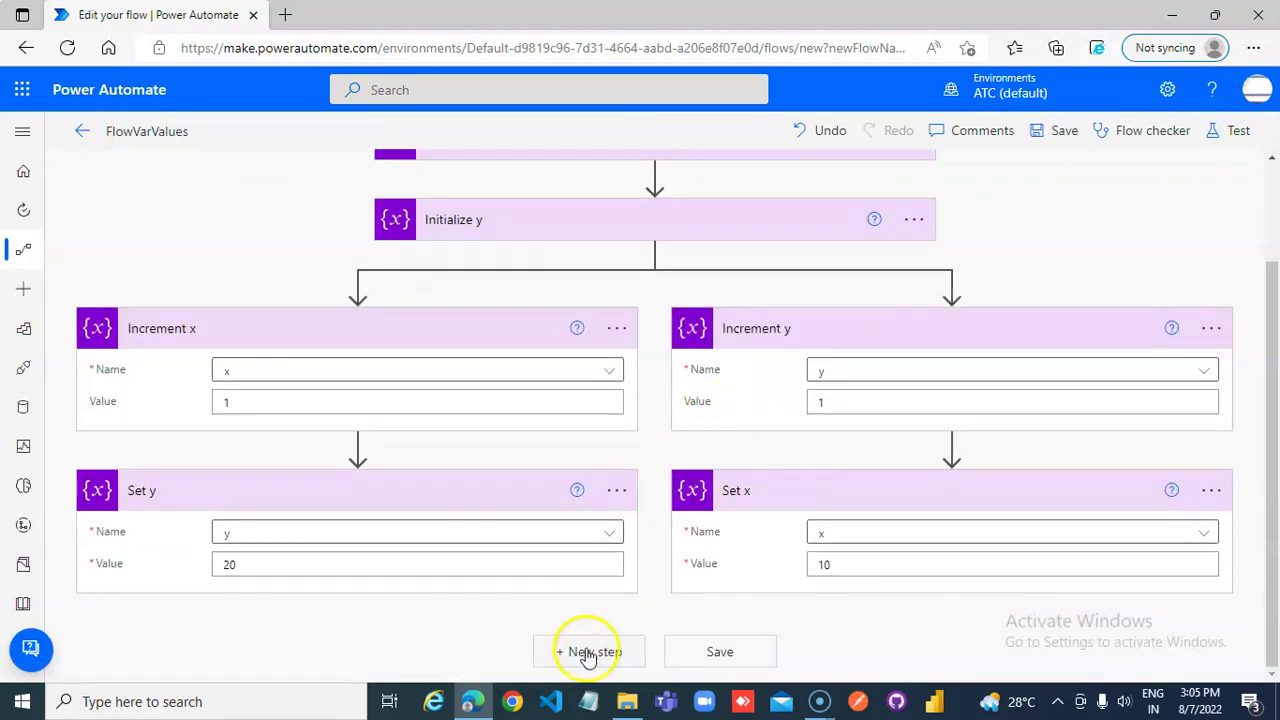
{"action": "left_click", "coordinate": [314, 563]}
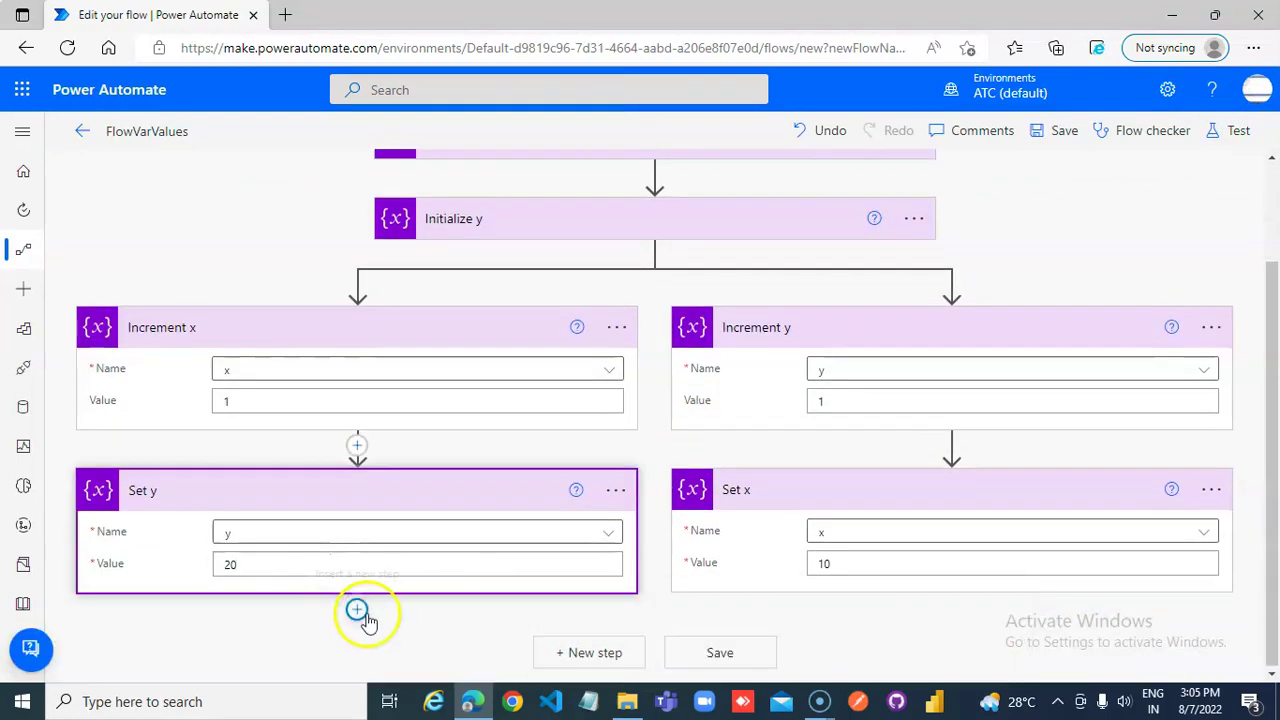
{"action": "left_click", "coordinate": [357, 610]}
{"action": "left_click", "coordinate": [348, 644]}
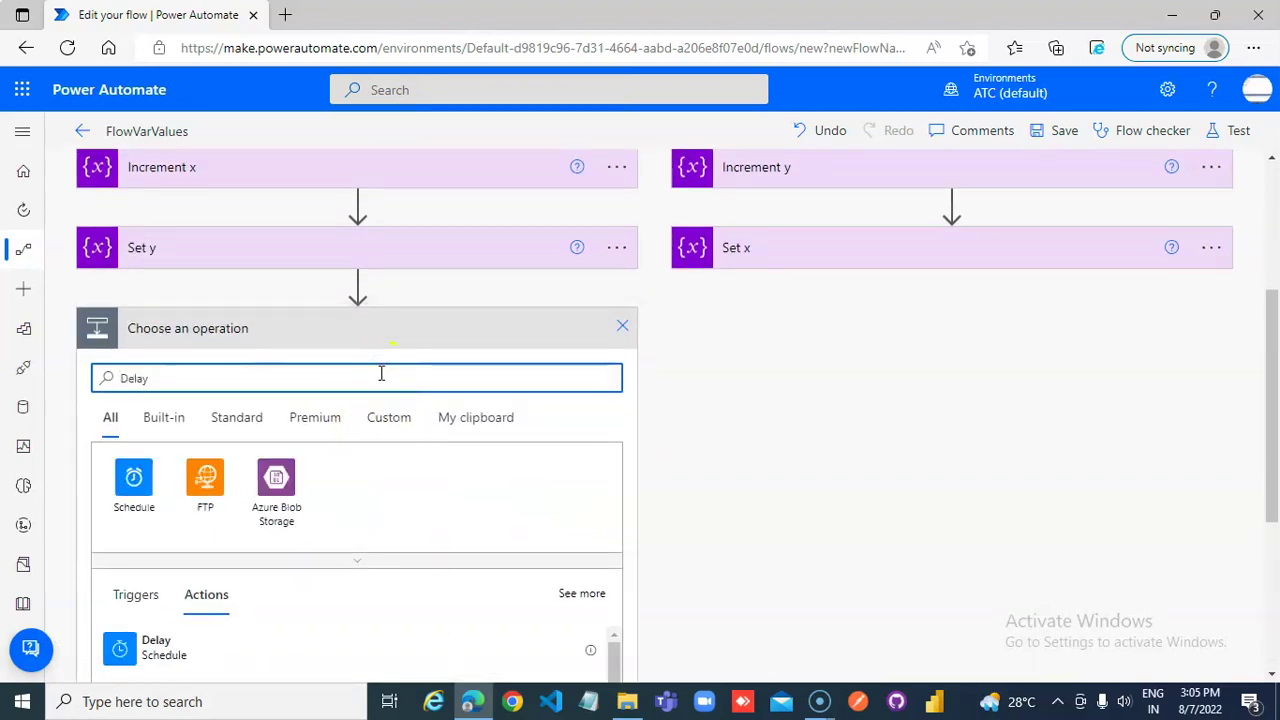
{"action": "scroll", "coordinate": [230, 580], "scroll_direction": "down", "scroll_amount": 1}
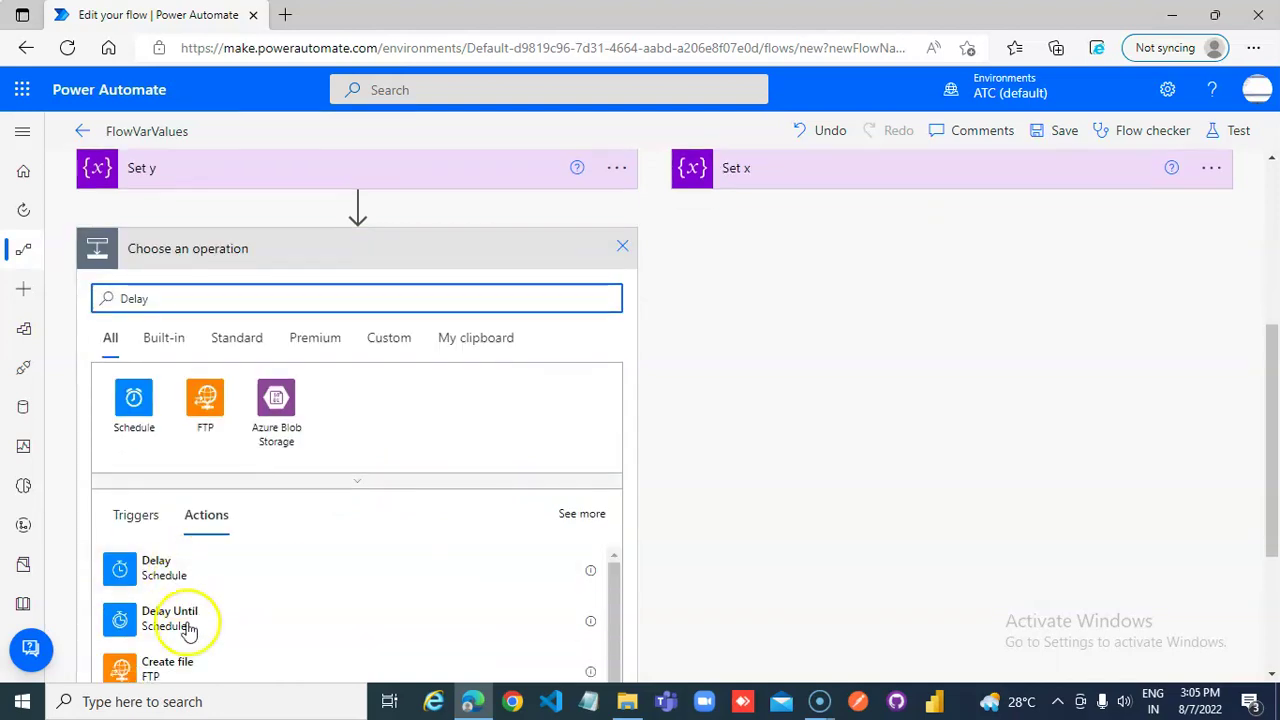
{"action": "left_click", "coordinate": [161, 573]}
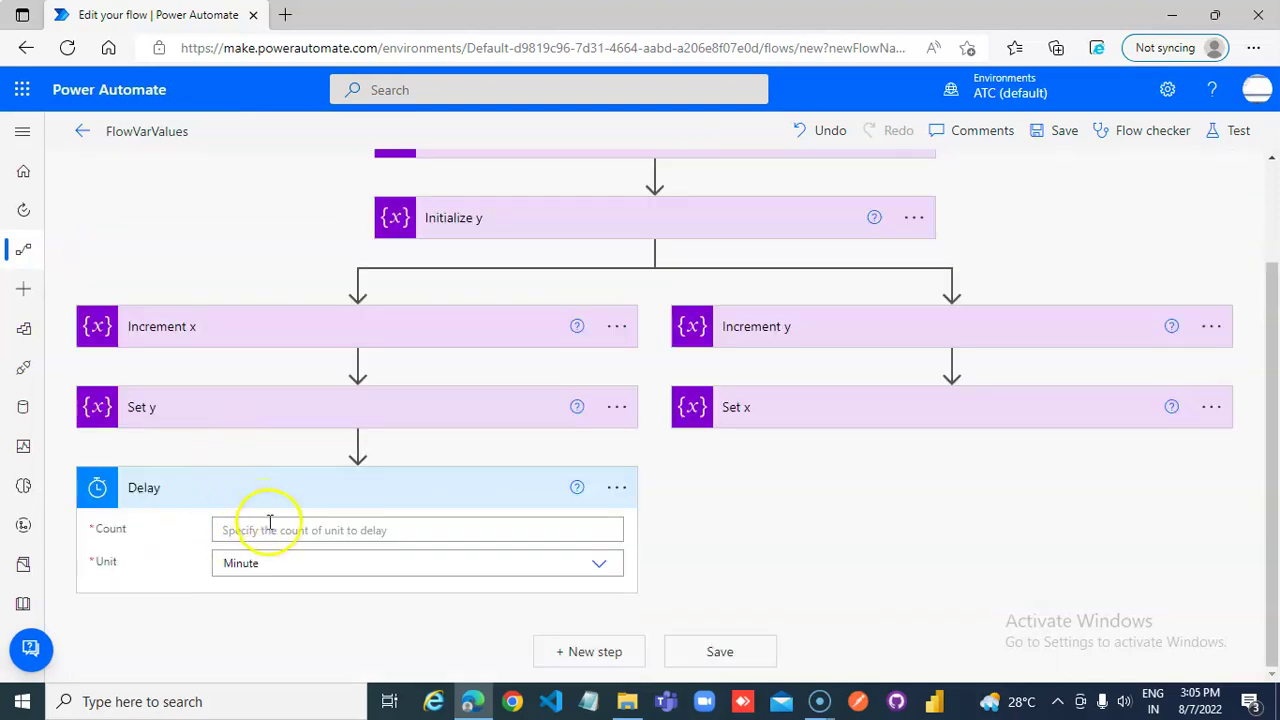
Step: Set the Delay action's count to 1 with the unit Minute
{"action": "left_click", "coordinate": [269, 530]}
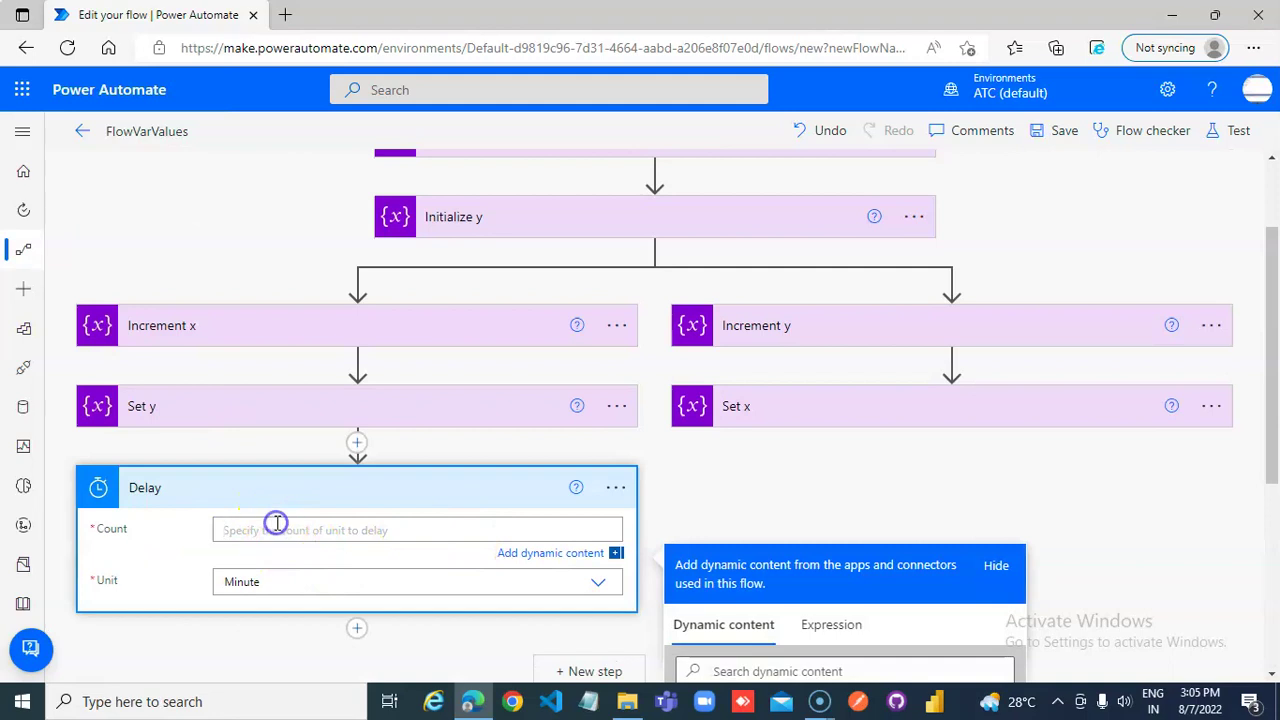
{"action": "type", "text": "1"}
{"action": "left_click", "coordinate": [266, 634]}
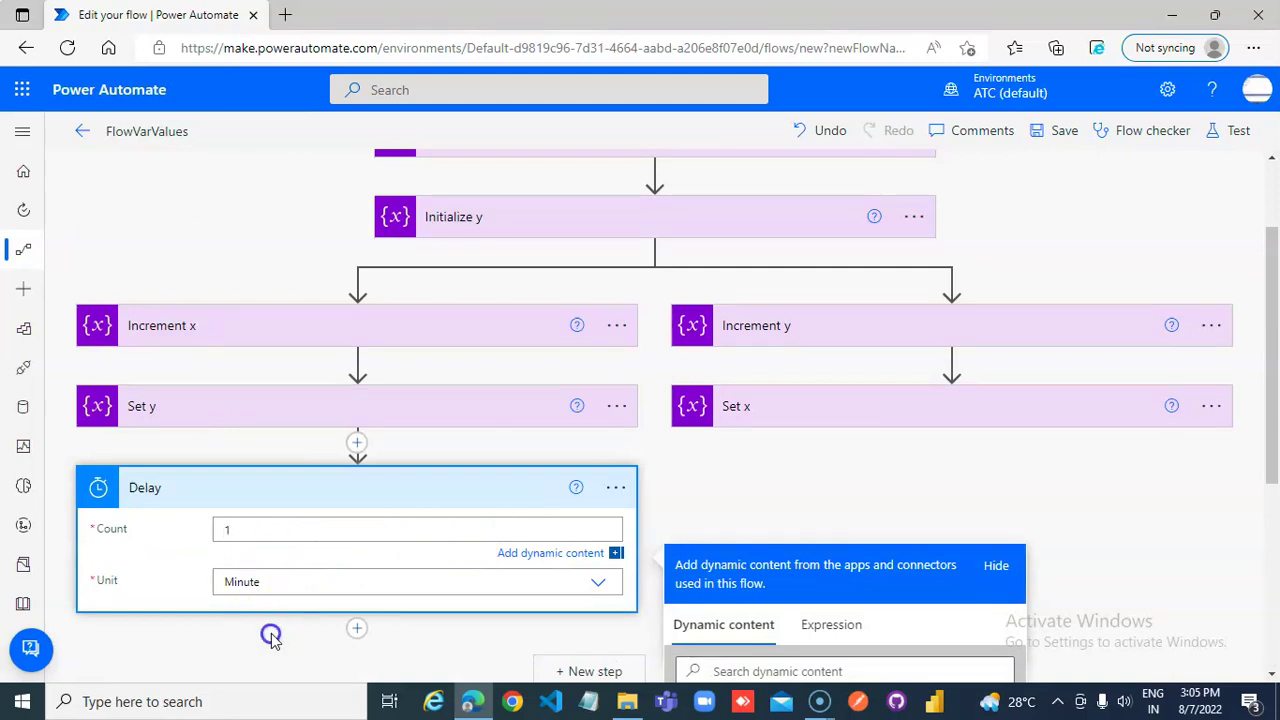
Step: Add an Office 365 Outlook Send an email (V2) action after the Delay
{"action": "left_click", "coordinate": [356, 608]}
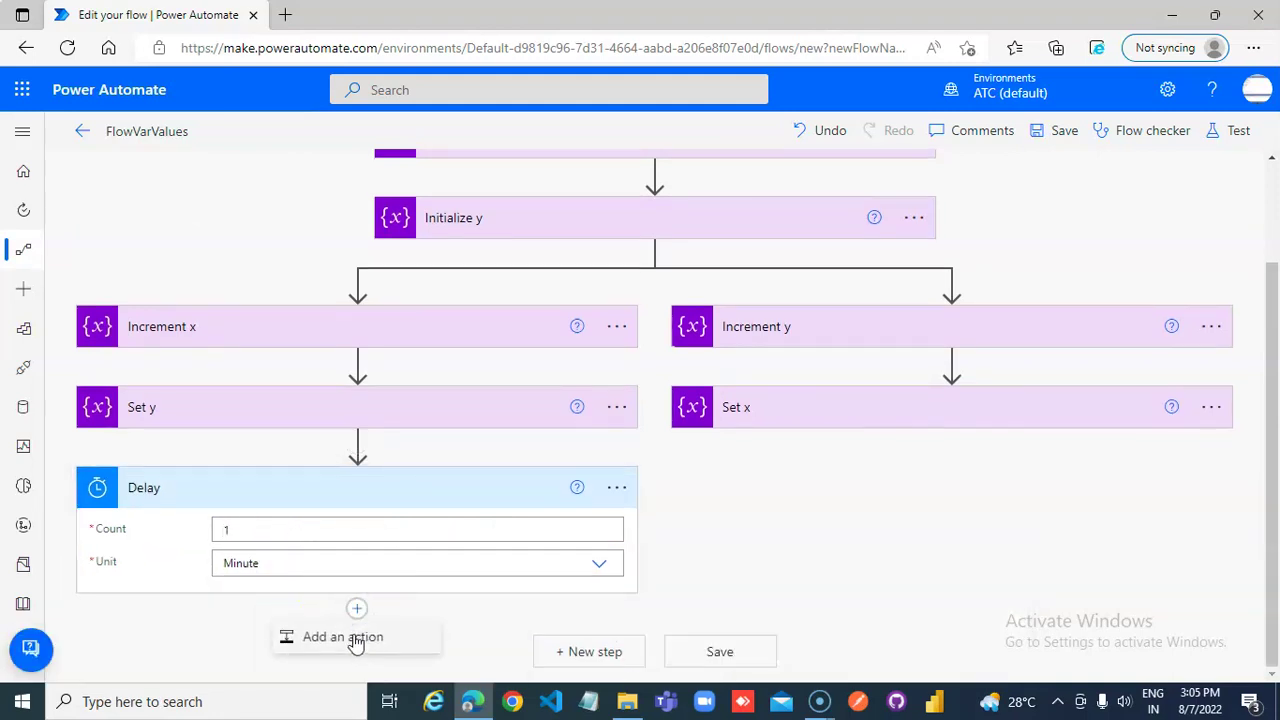
{"action": "left_click", "coordinate": [356, 638]}
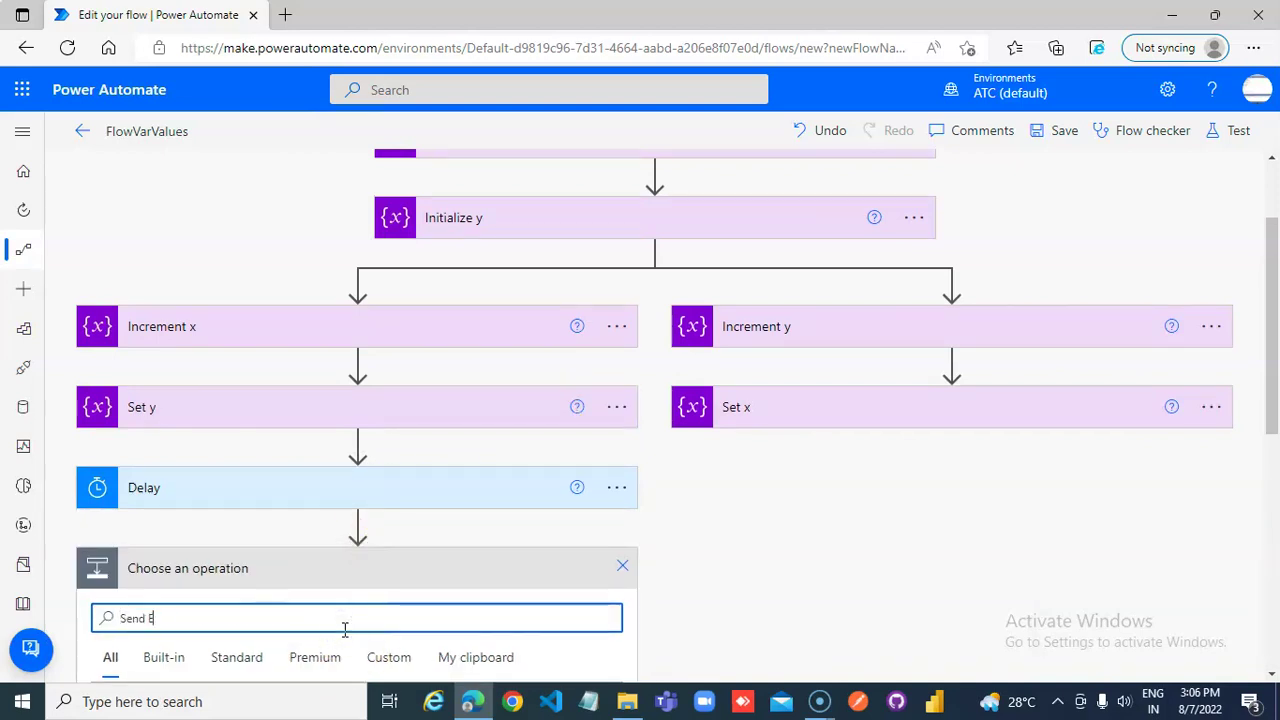
{"action": "type", "text": "Send EMail"}
{"action": "scroll", "coordinate": [390, 625], "scroll_direction": "down", "scroll_amount": 2}
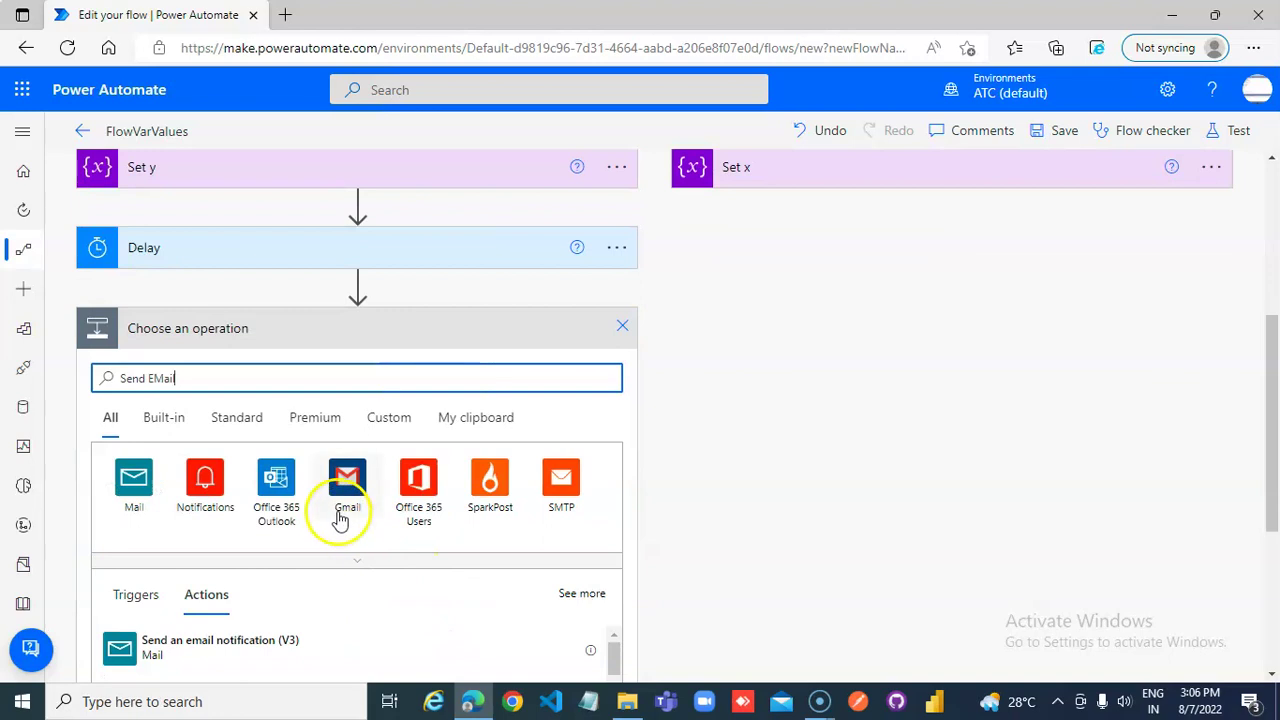
{"action": "scroll", "coordinate": [329, 614], "scroll_direction": "down", "scroll_amount": 2}
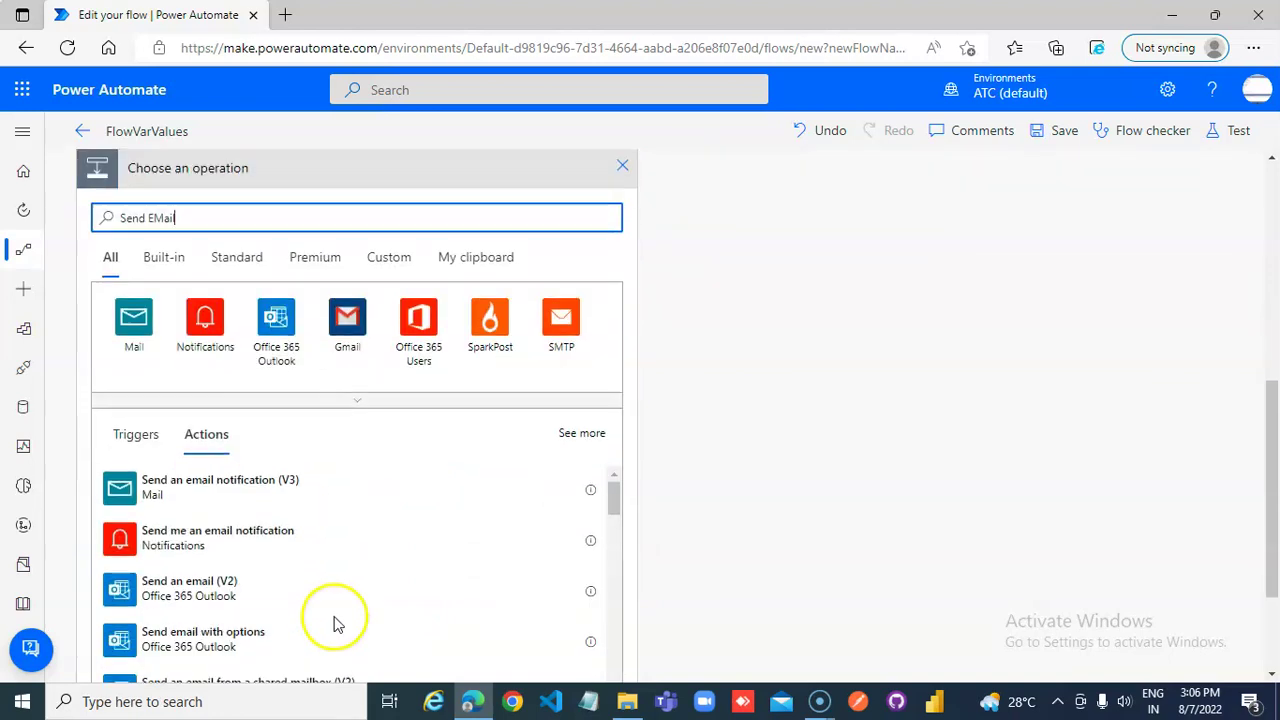
{"action": "left_click", "coordinate": [220, 588]}
Step: Fill in the email's recipient and use "Left Branch Complete" as both its subject and its body
{"action": "left_click", "coordinate": [270, 421]}
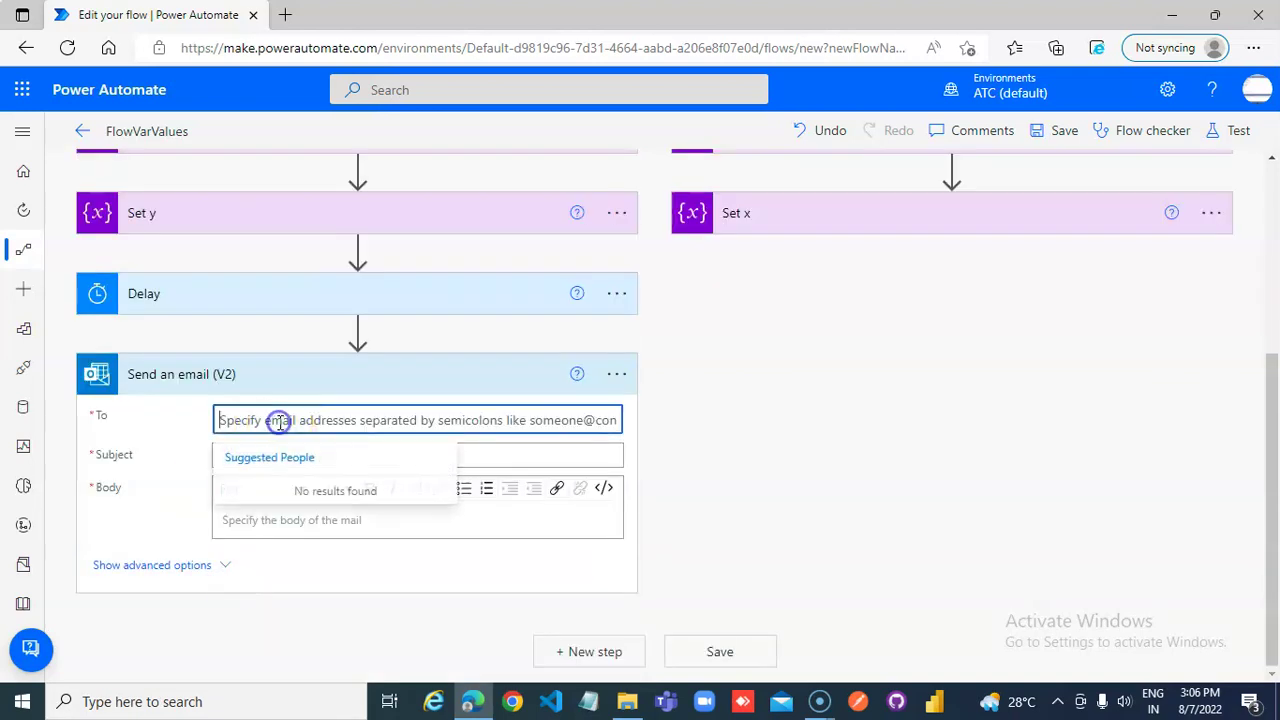
{"action": "type", "text": "aa"}
{"action": "left_click", "coordinate": [271, 528]}
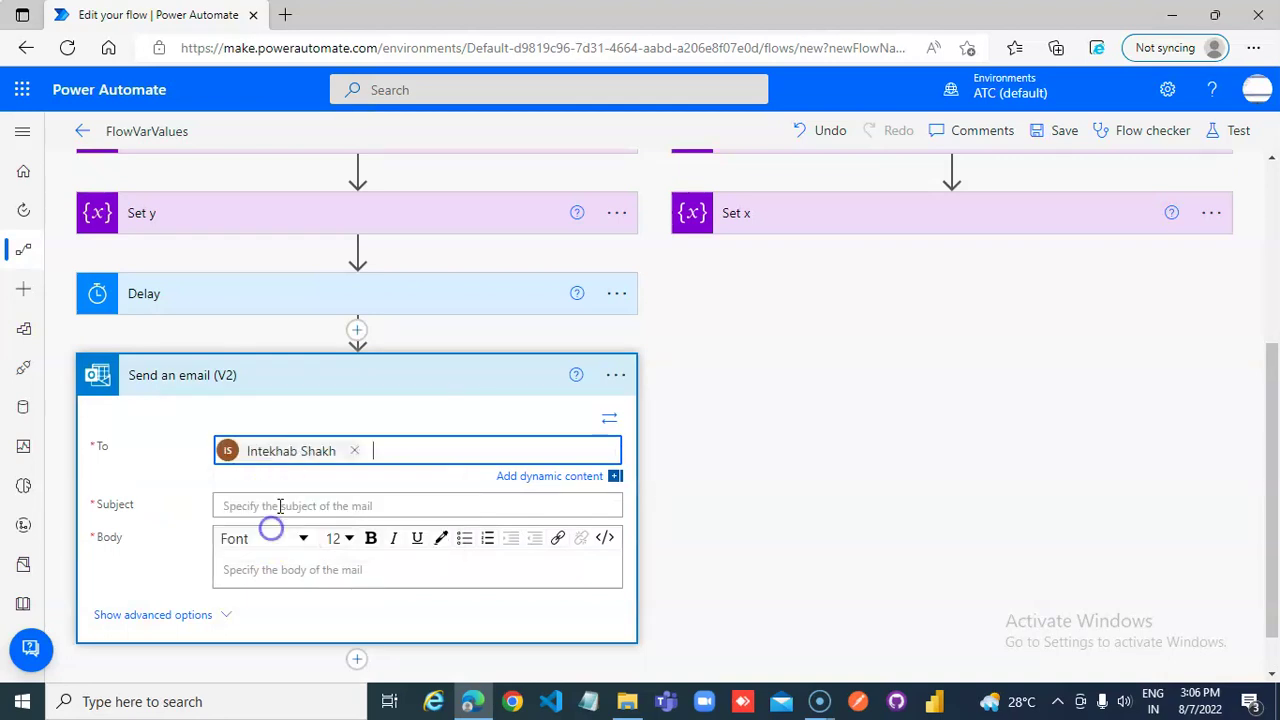
{"action": "left_click", "coordinate": [277, 504]}
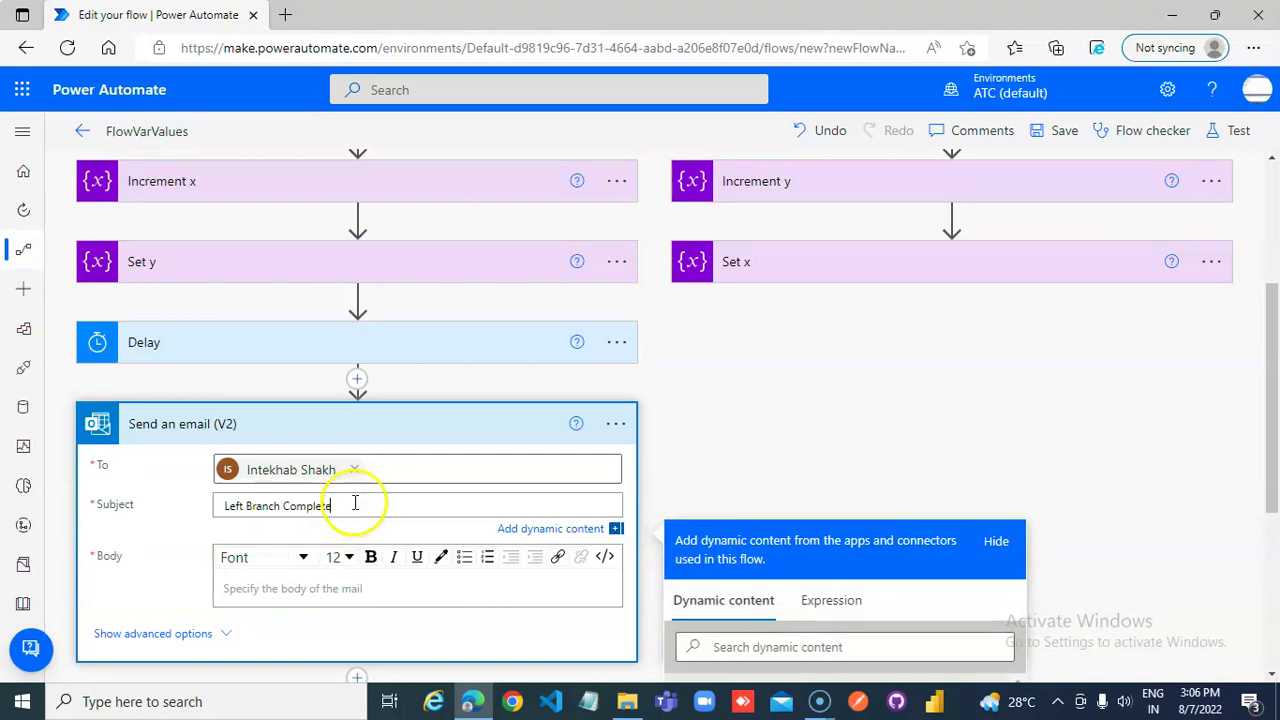
{"action": "left_click_drag", "start_coordinate": [366, 503], "coordinate": [115, 508]}
{"action": "key", "text": "ctrl+c"}
{"action": "left_click", "coordinate": [251, 589]}
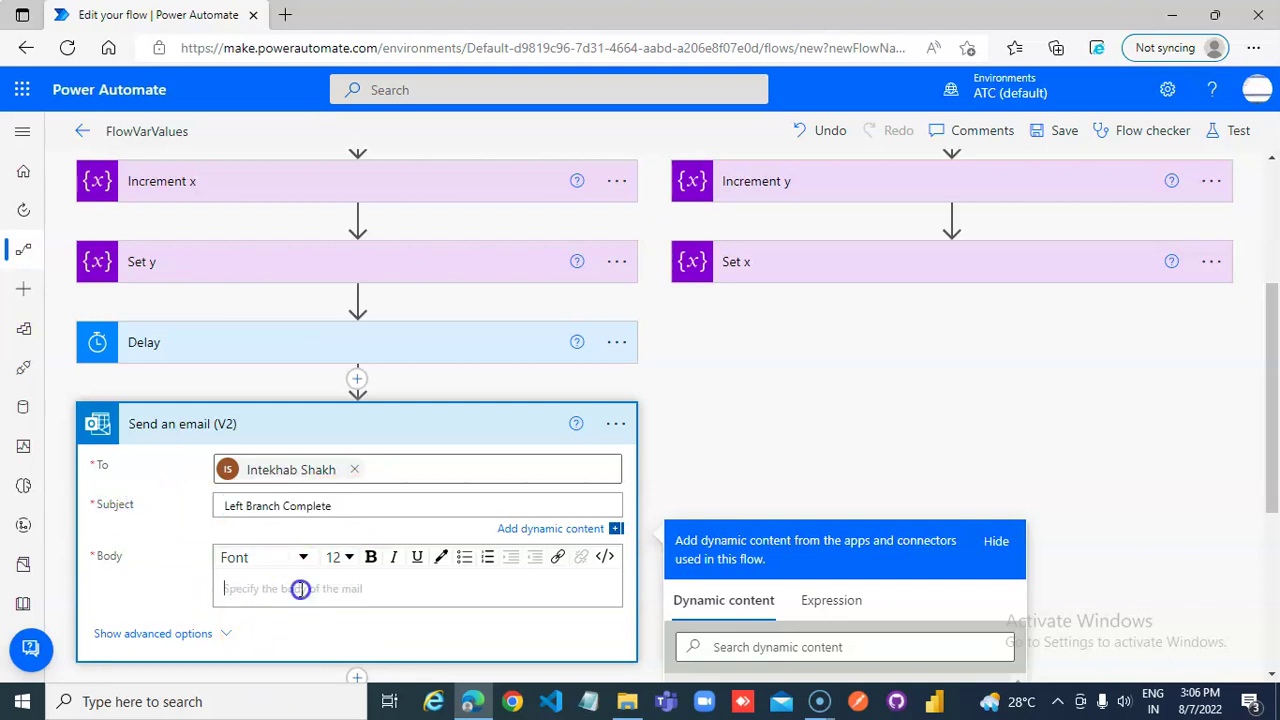
{"action": "key", "text": "ctrl+v"}
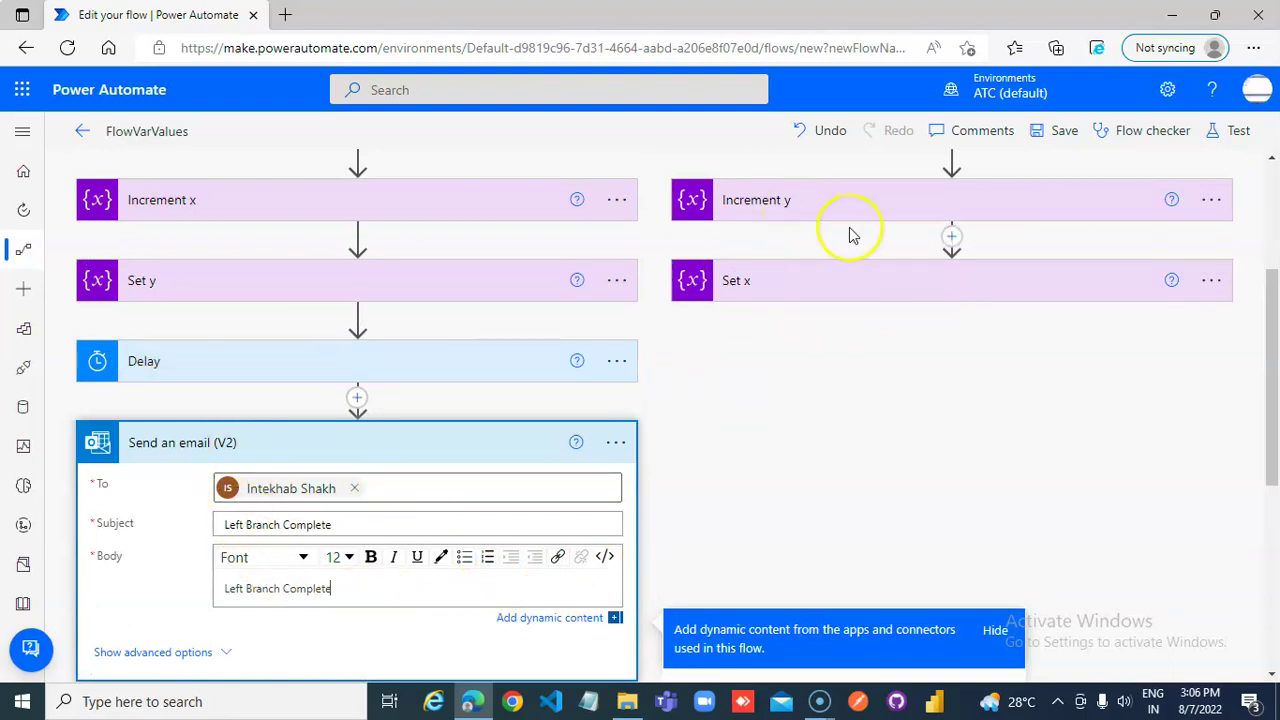
Step: Insert a copy of the Send an email (V2) action before Increment y in the parallel branch
{"action": "scroll", "coordinate": [849, 234], "scroll_direction": "up", "scroll_amount": 1}
{"action": "left_click", "coordinate": [952, 238]}
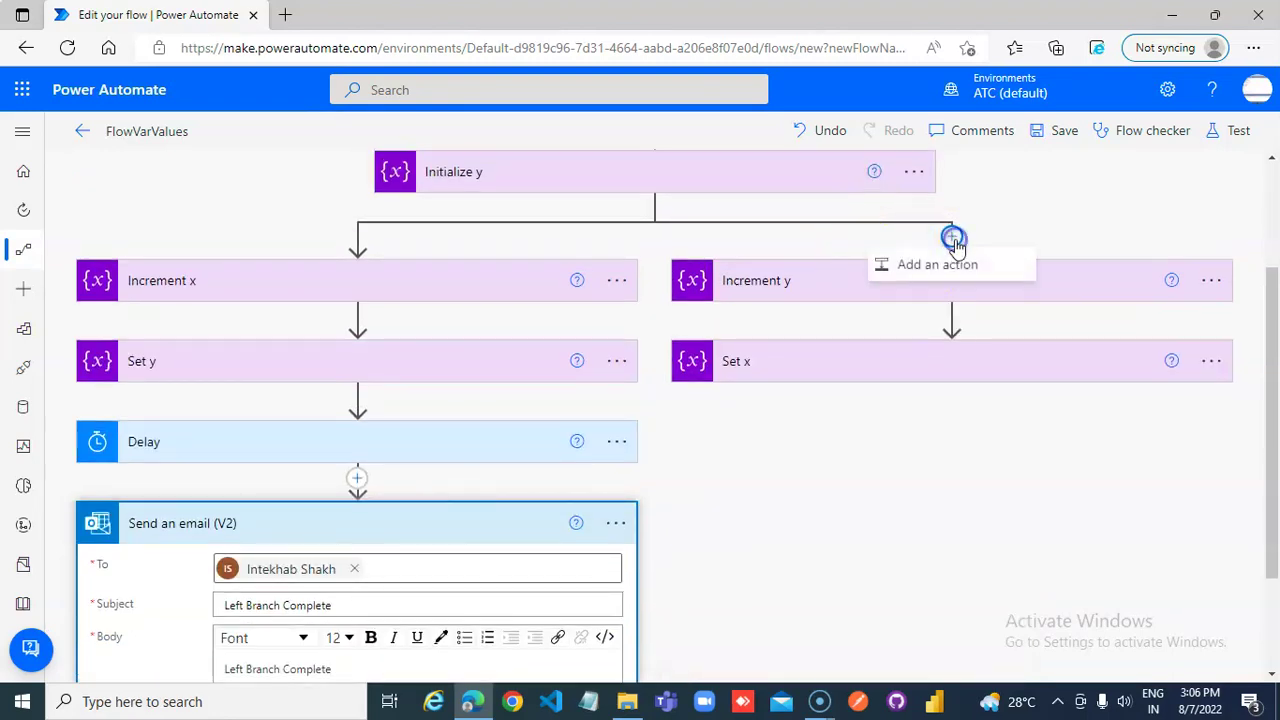
{"action": "left_click", "coordinate": [615, 523]}
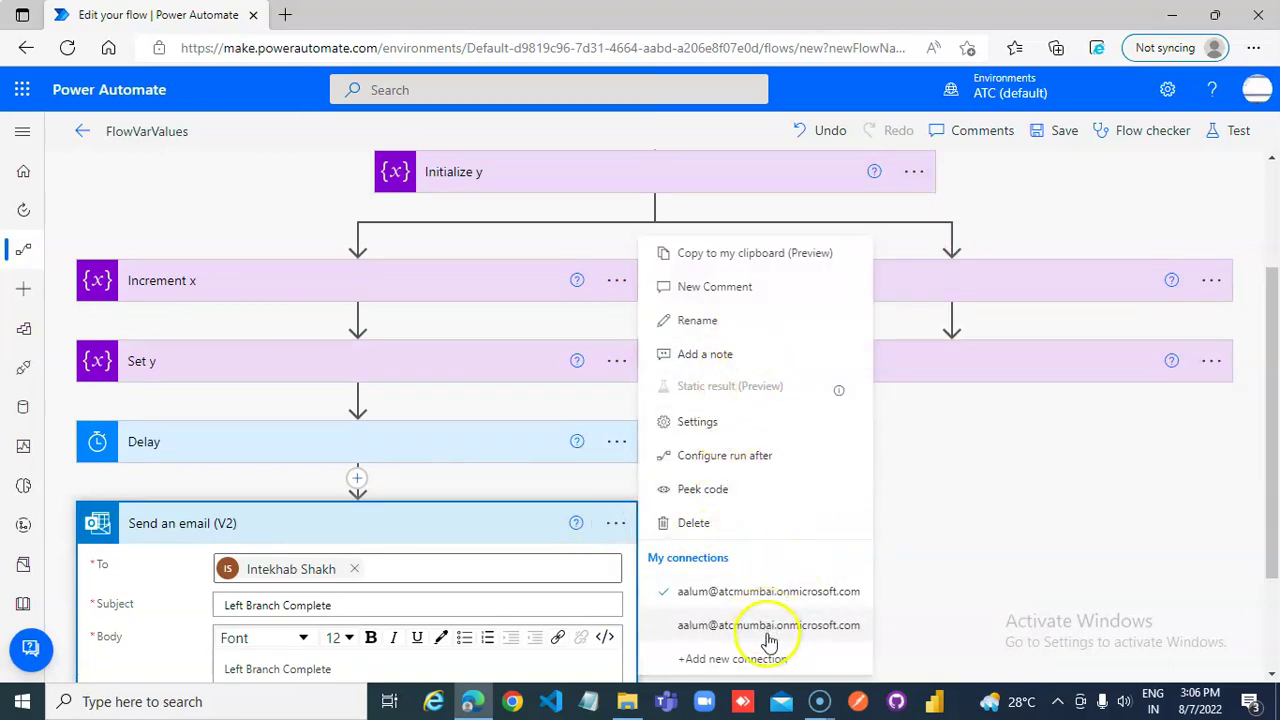
{"action": "left_click", "coordinate": [803, 258]}
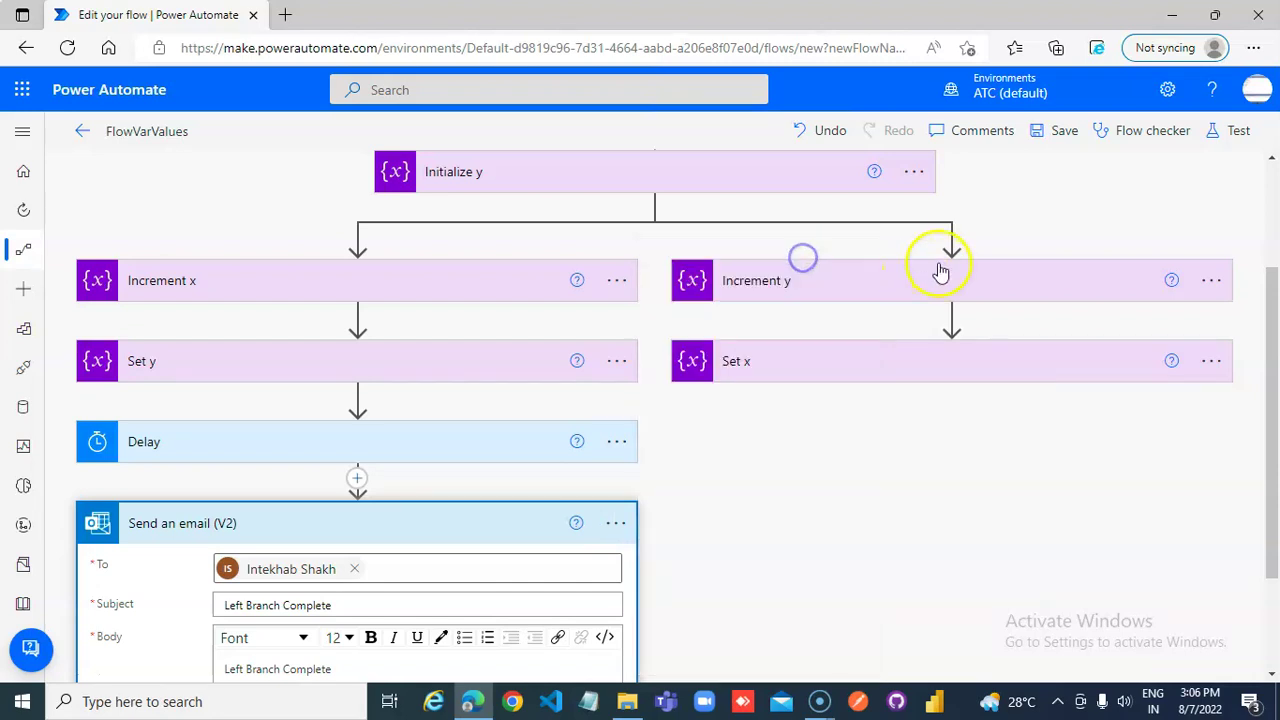
{"action": "left_click", "coordinate": [951, 236]}
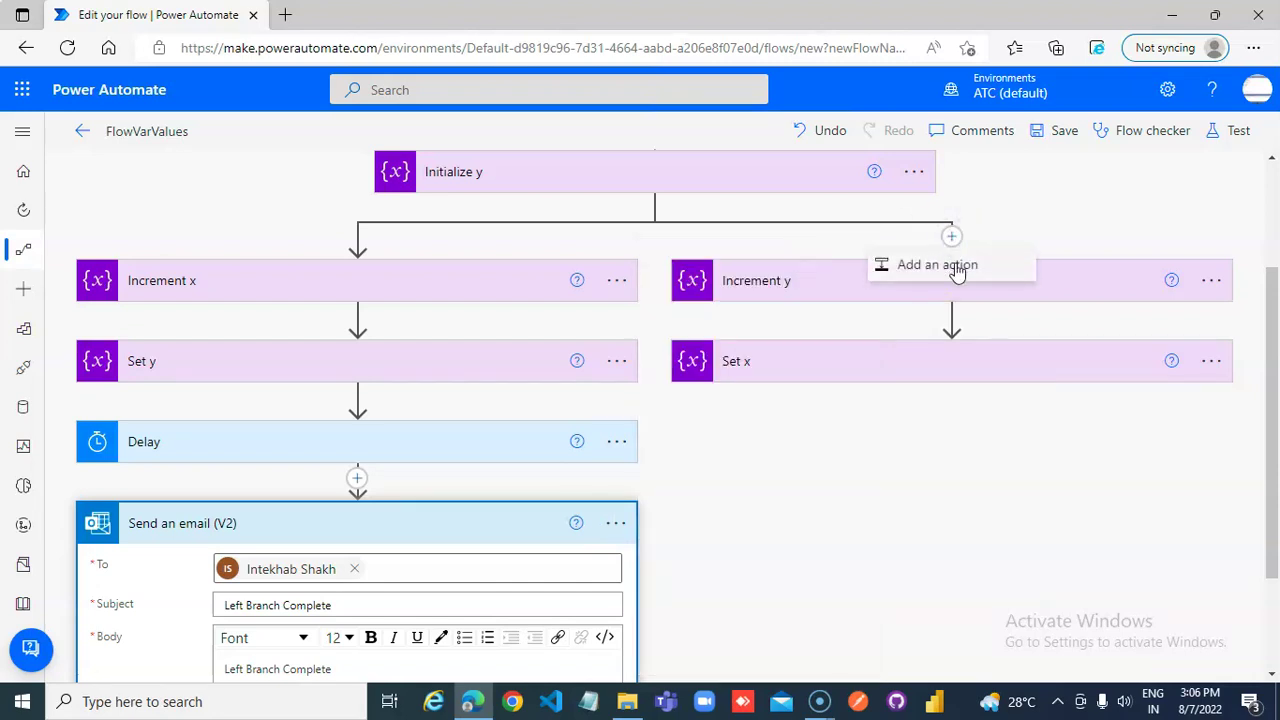
{"action": "left_click", "coordinate": [955, 268]}
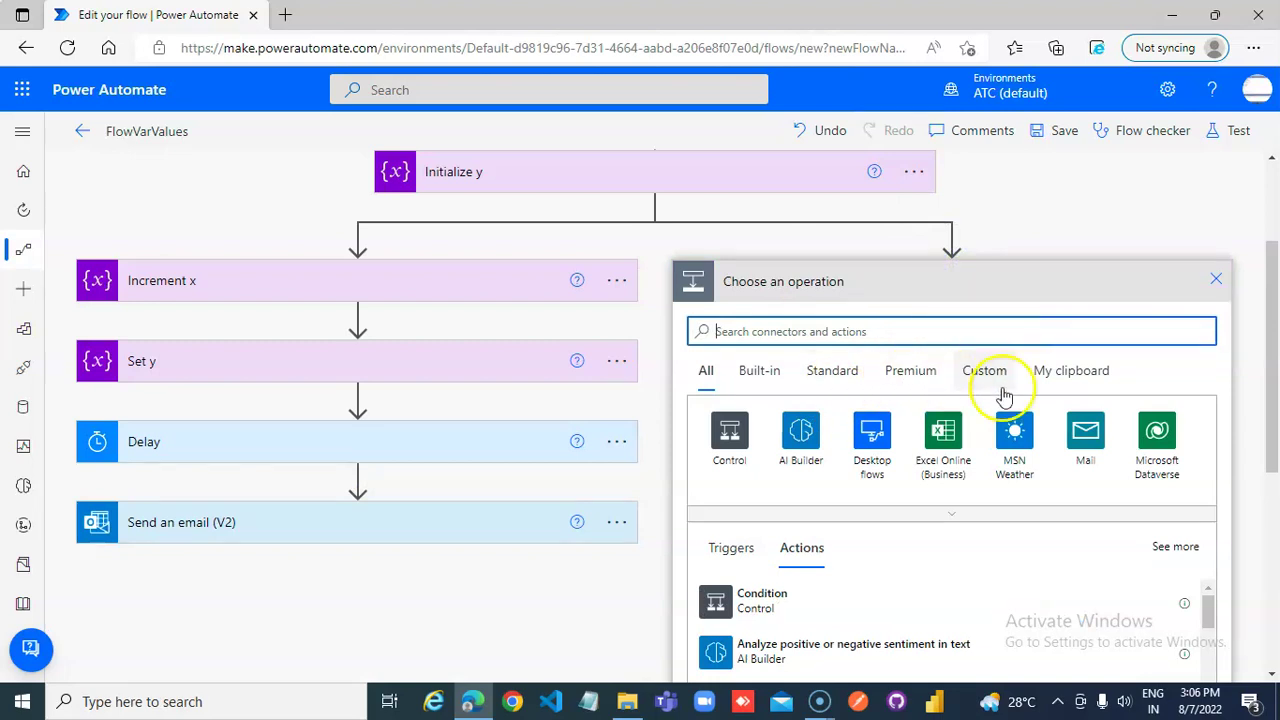
{"action": "left_click", "coordinate": [1053, 372]}
{"action": "left_click", "coordinate": [755, 402]}
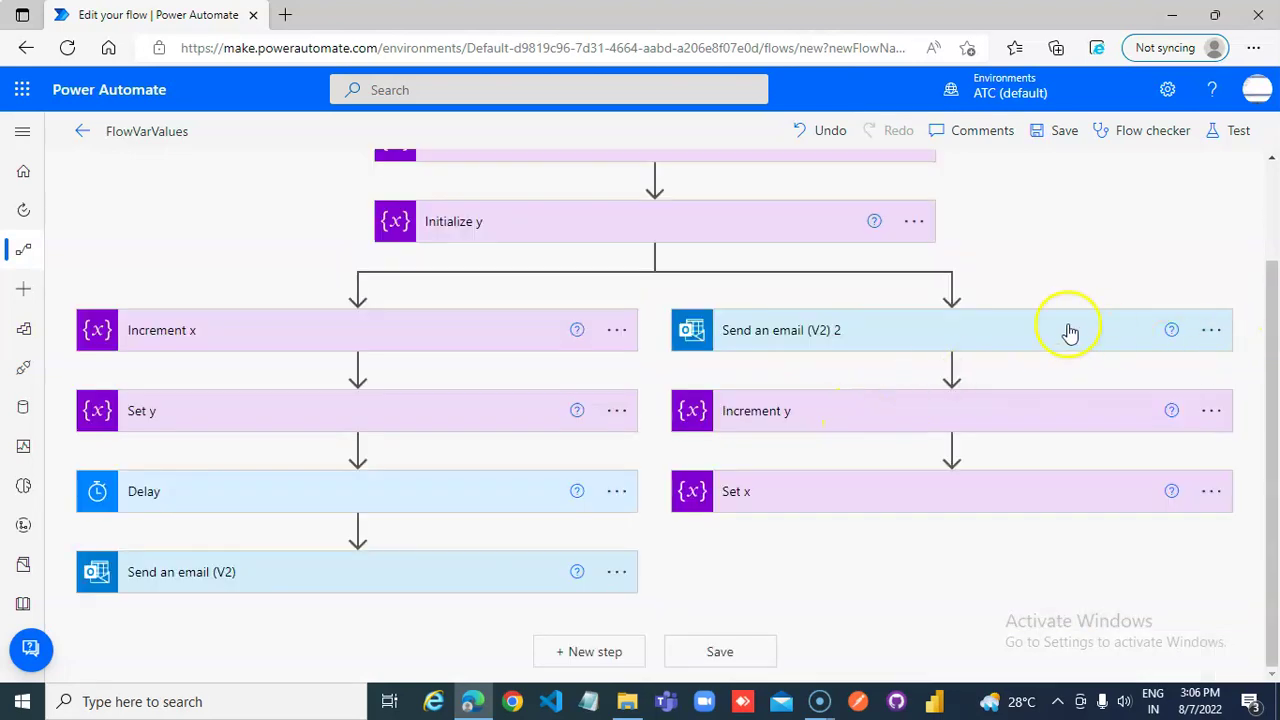
Step: Expand both email actions and change the copied email's subject to "Then Comes to Right Branch"
{"action": "left_click", "coordinate": [1063, 331]}
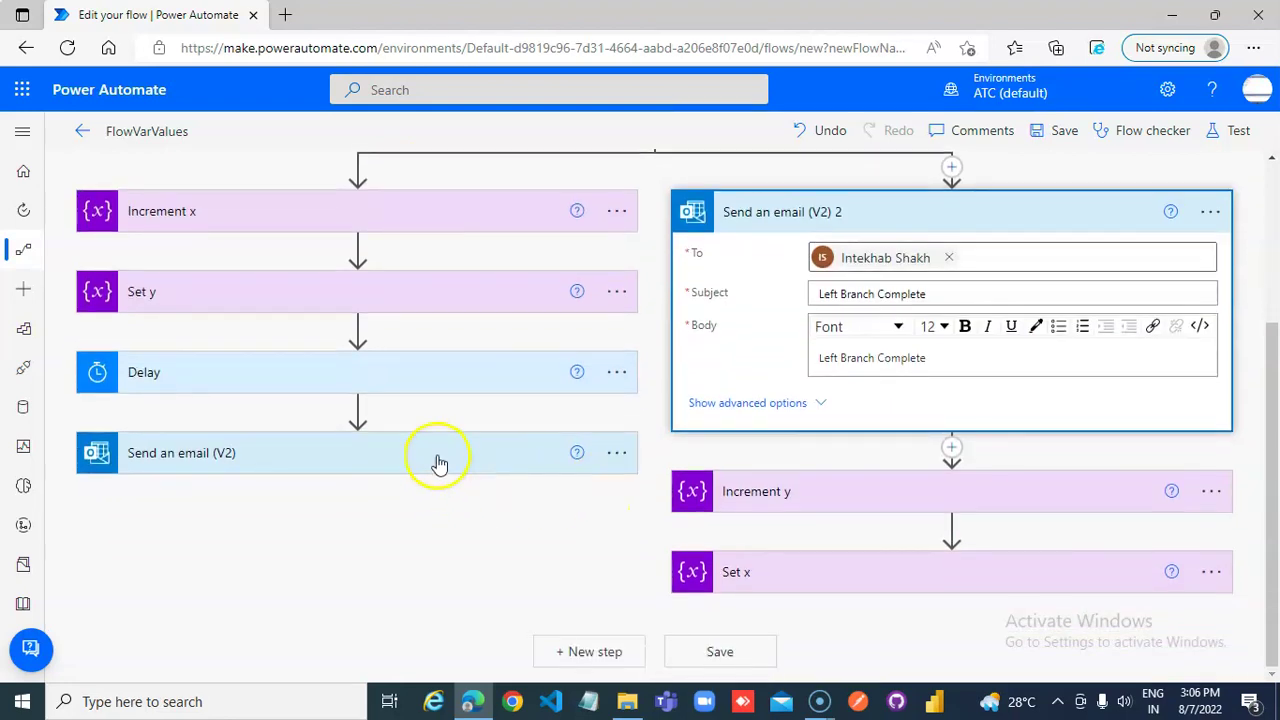
{"action": "left_click", "coordinate": [436, 458]}
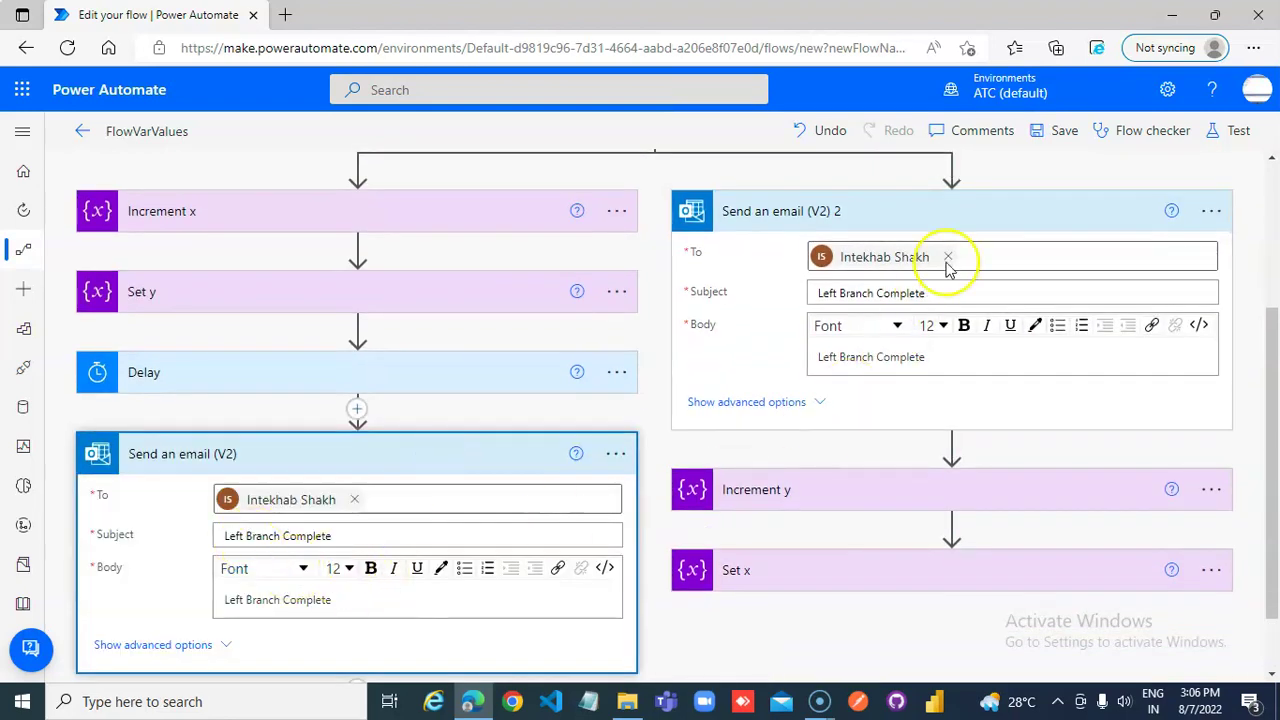
{"action": "scroll", "coordinate": [986, 298], "scroll_direction": "up", "scroll_amount": 1}
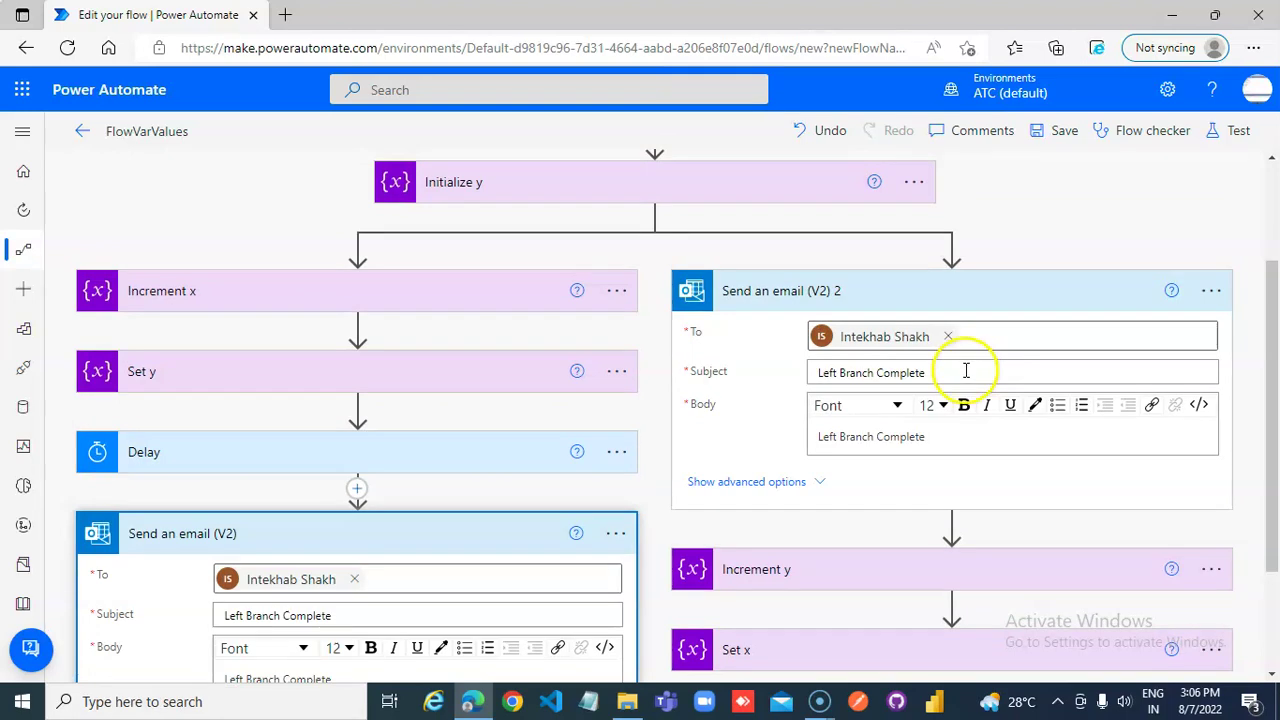
{"action": "left_click", "coordinate": [735, 370]}
{"action": "type", "text": "Then Comes to Right Branch"}
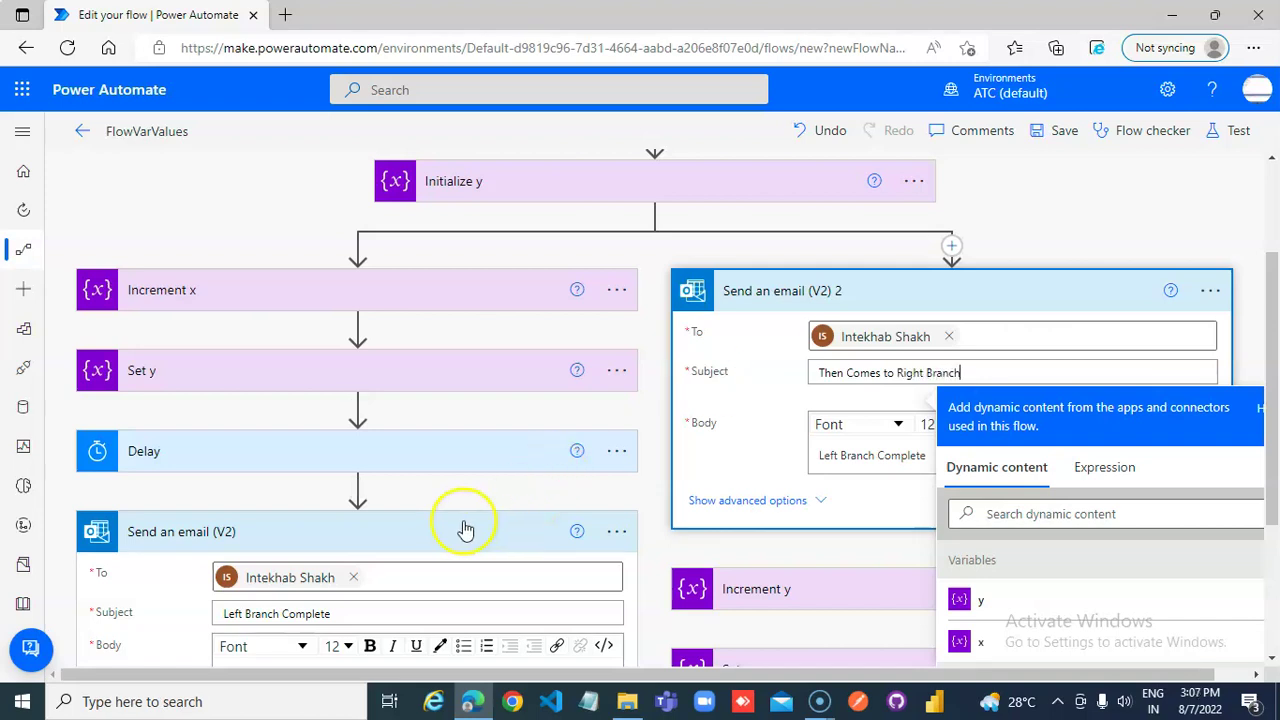
Step: Insert a clipboard copy of the Send an email (V2) action between Set y and Delay
{"action": "left_click", "coordinate": [428, 537]}
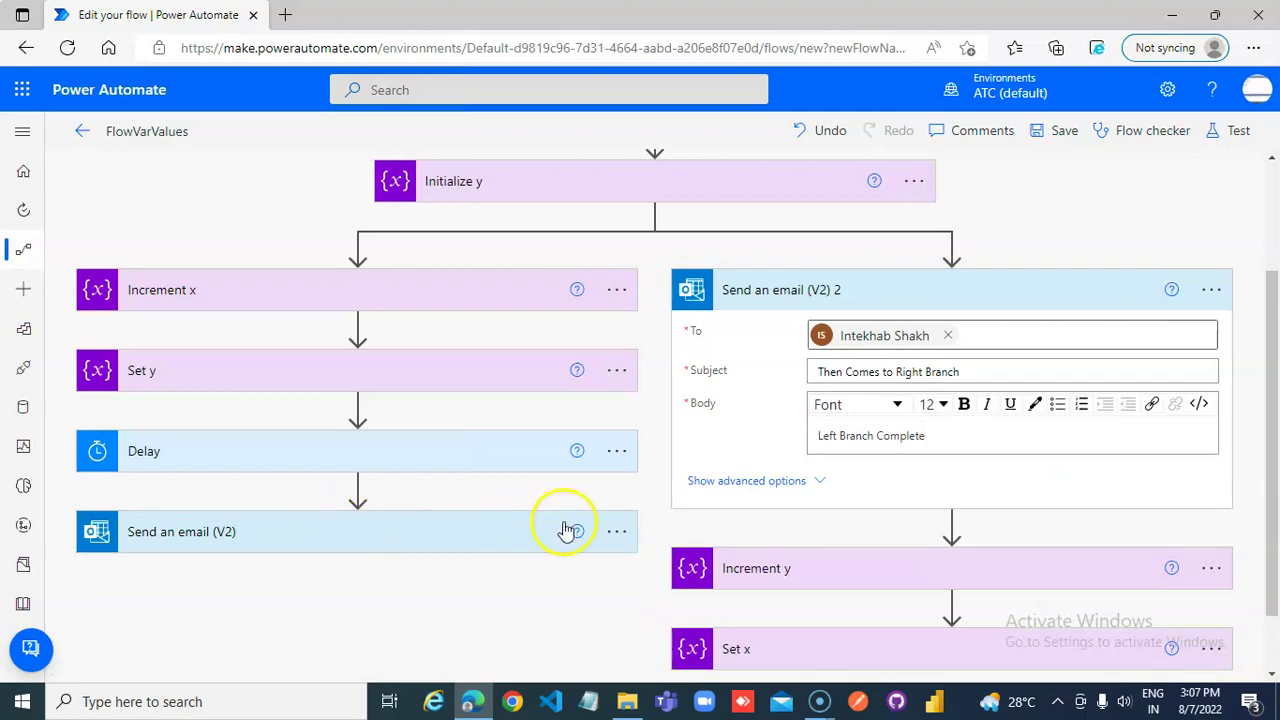
{"action": "left_click", "coordinate": [357, 408]}
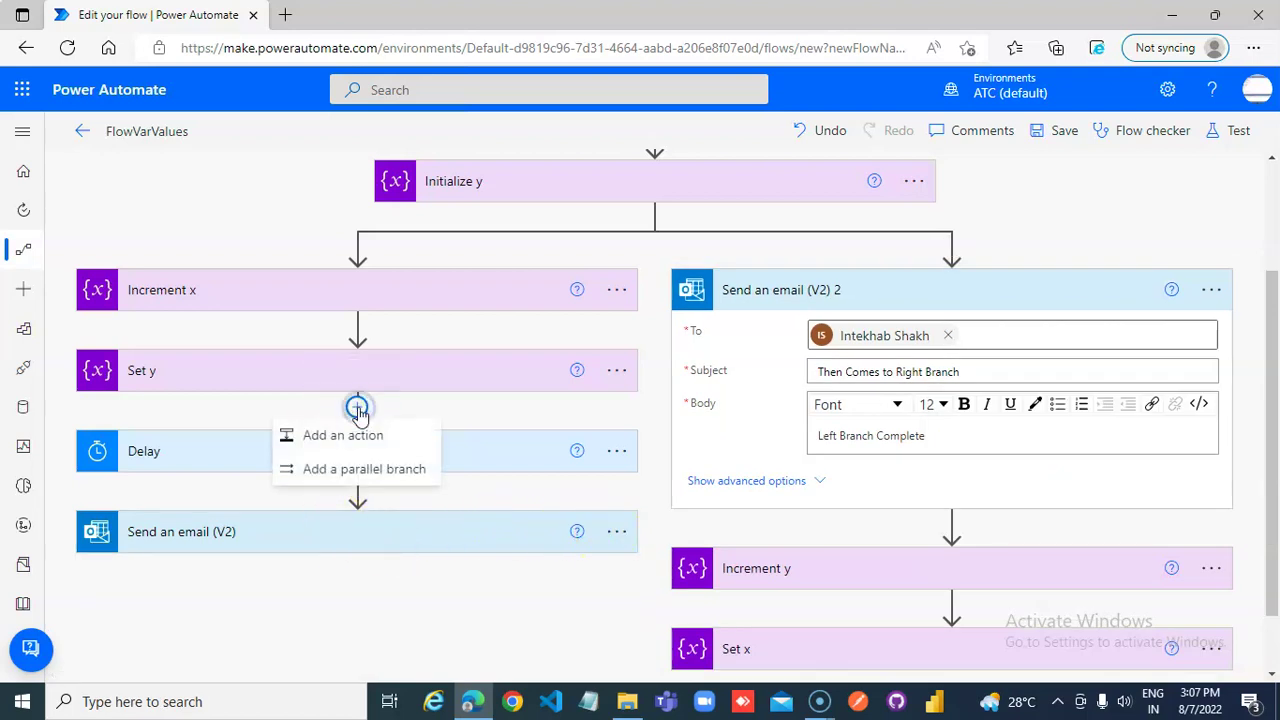
{"action": "left_click", "coordinate": [358, 410]}
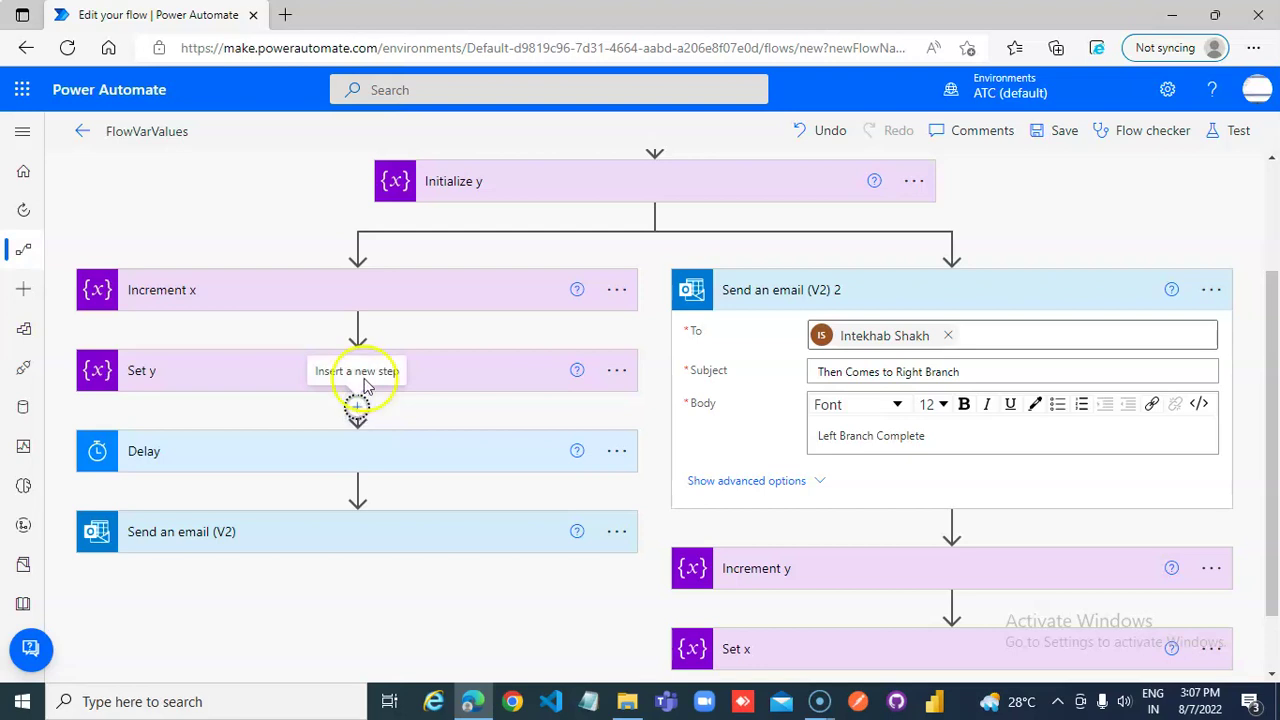
{"action": "left_click", "coordinate": [356, 406]}
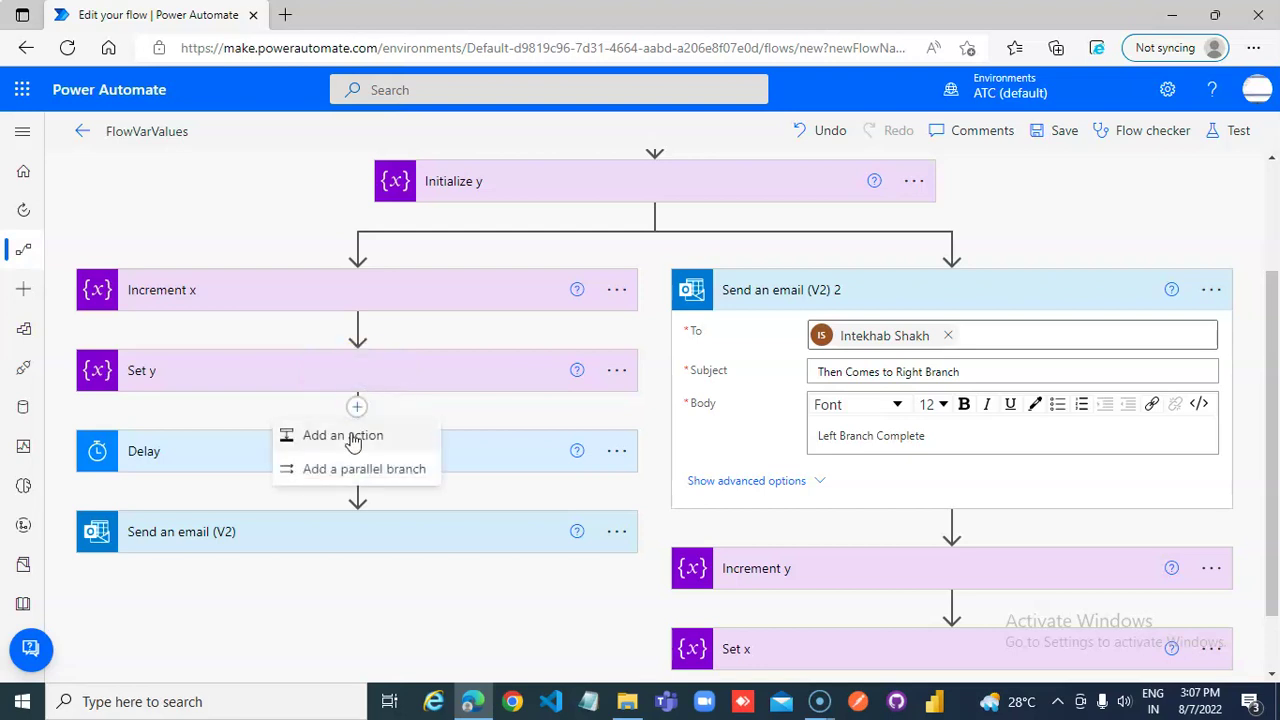
{"action": "left_click", "coordinate": [345, 437]}
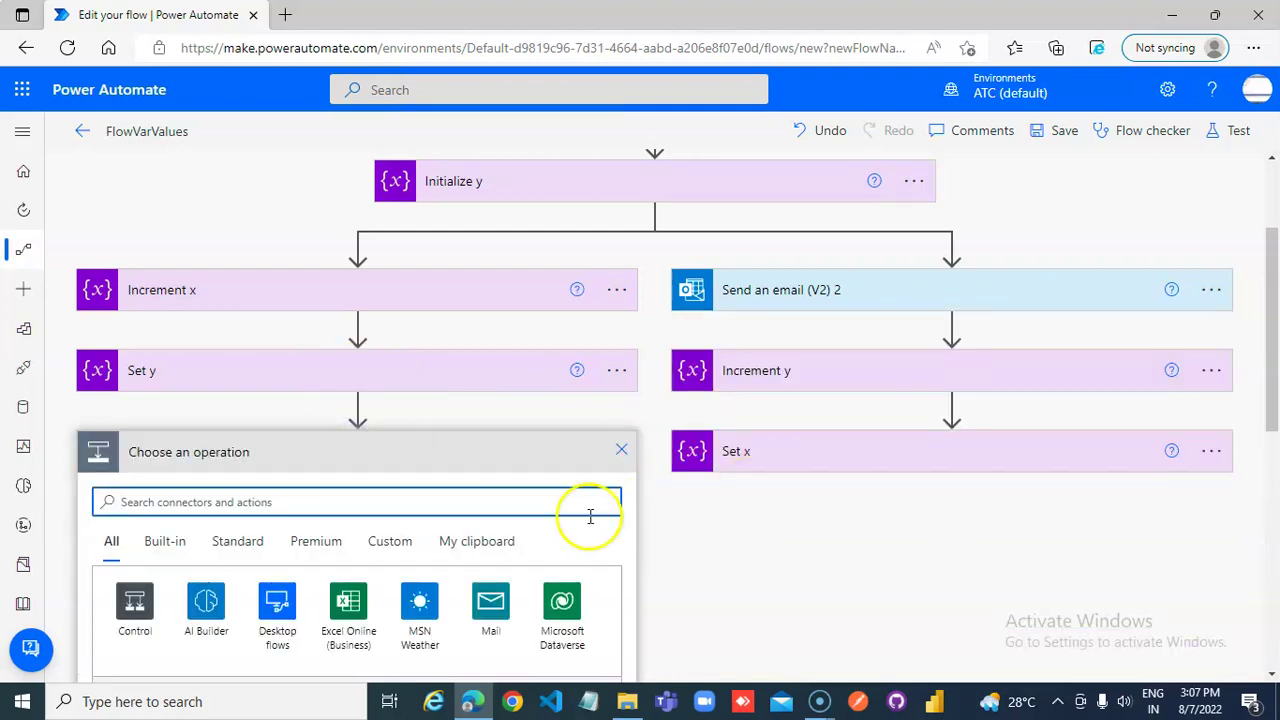
{"action": "left_click", "coordinate": [515, 470]}
{"action": "left_click", "coordinate": [130, 481]}
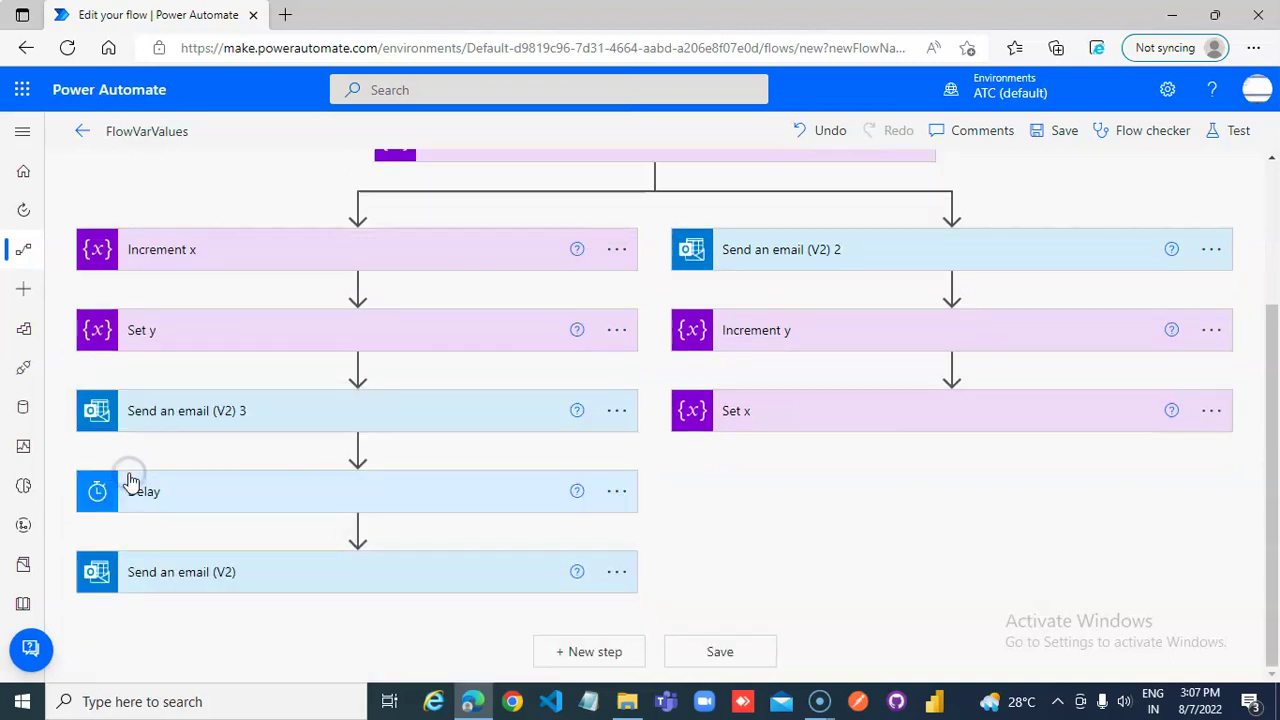
Step: Delete the Send an email (V2) action after Delay and expand the copied email before Delay
{"action": "left_click", "coordinate": [616, 572]}
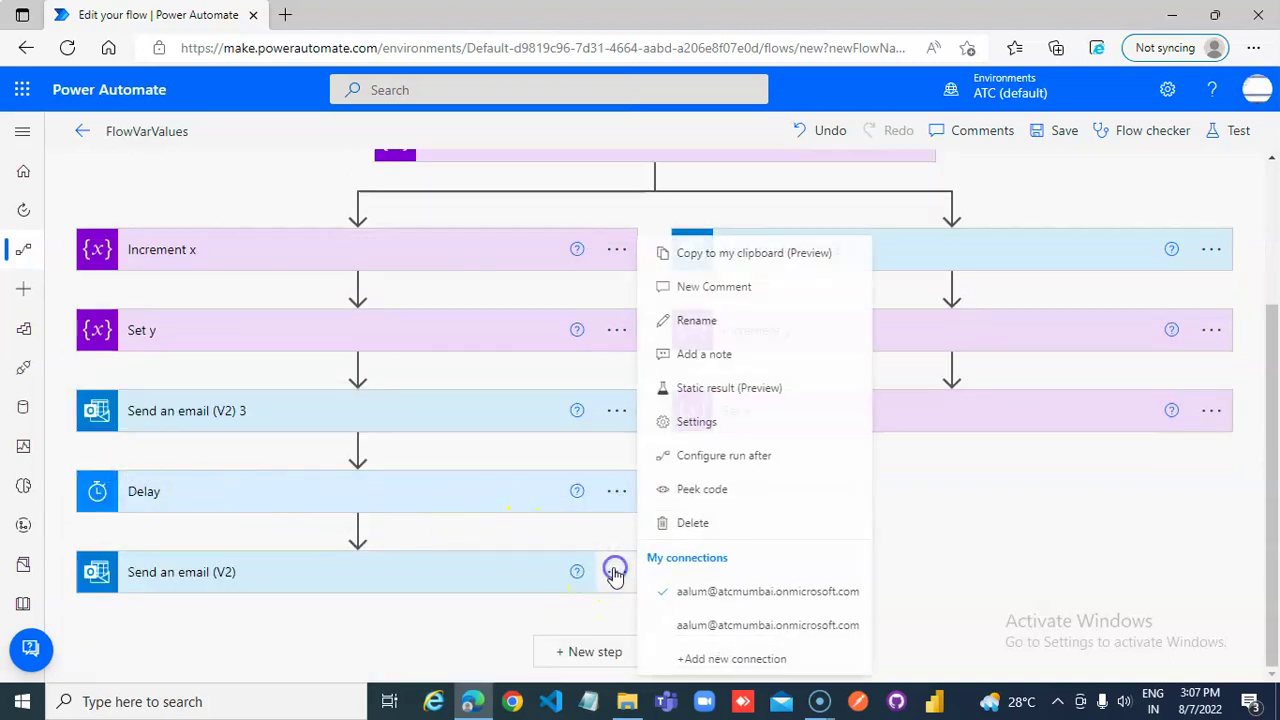
{"action": "left_click", "coordinate": [698, 522]}
{"action": "left_click", "coordinate": [651, 420]}
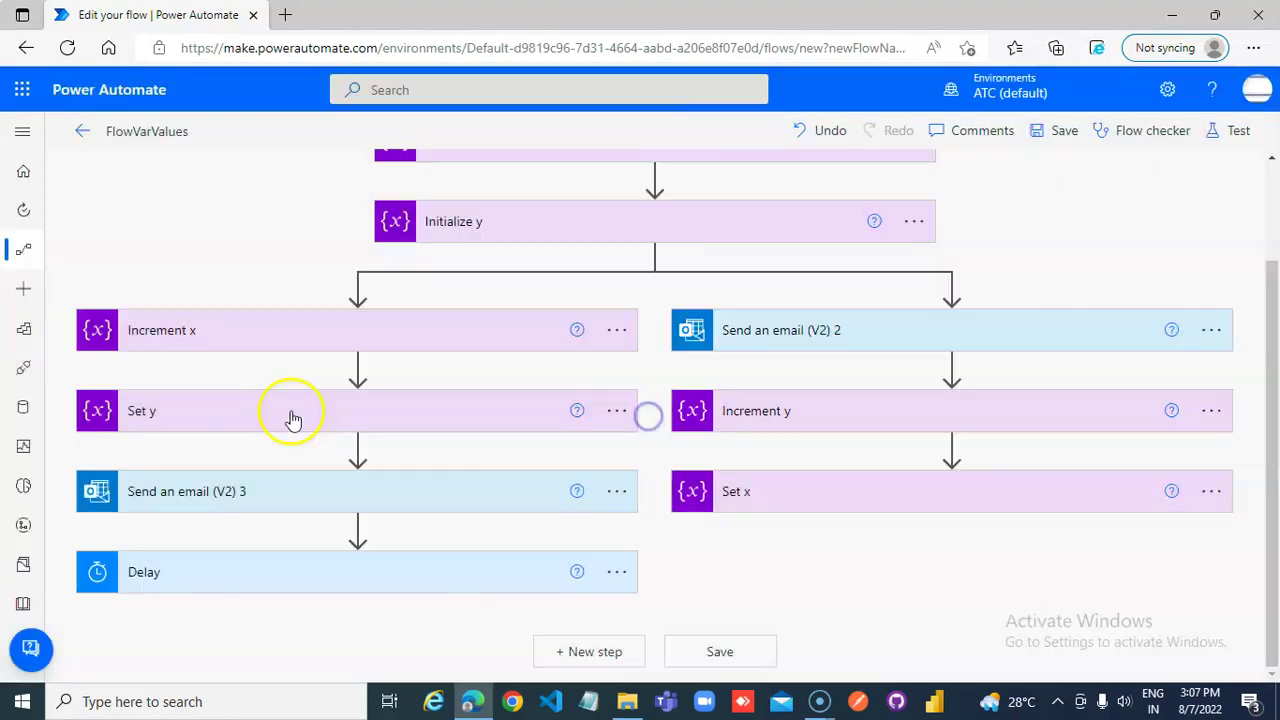
{"action": "left_click", "coordinate": [278, 495]}
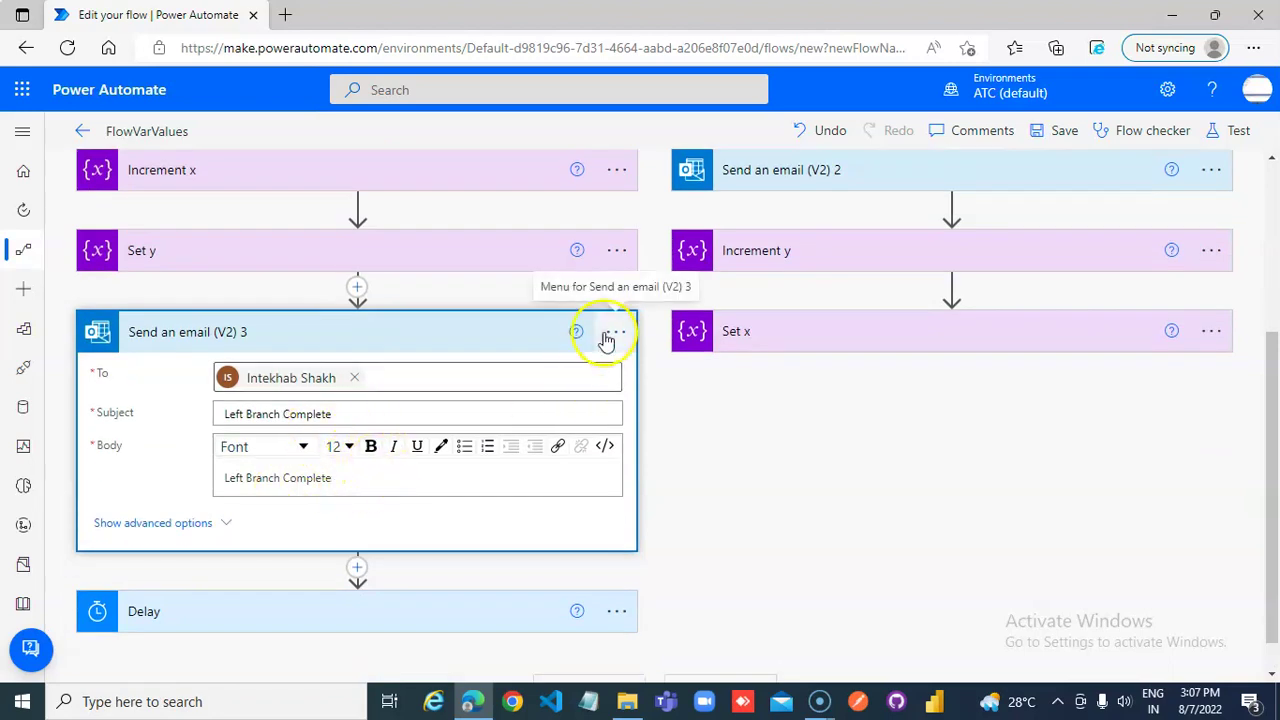
{"action": "scroll", "coordinate": [431, 529], "scroll_direction": "down", "scroll_amount": 1}
{"action": "scroll", "coordinate": [731, 397], "scroll_direction": "up", "scroll_amount": 3}
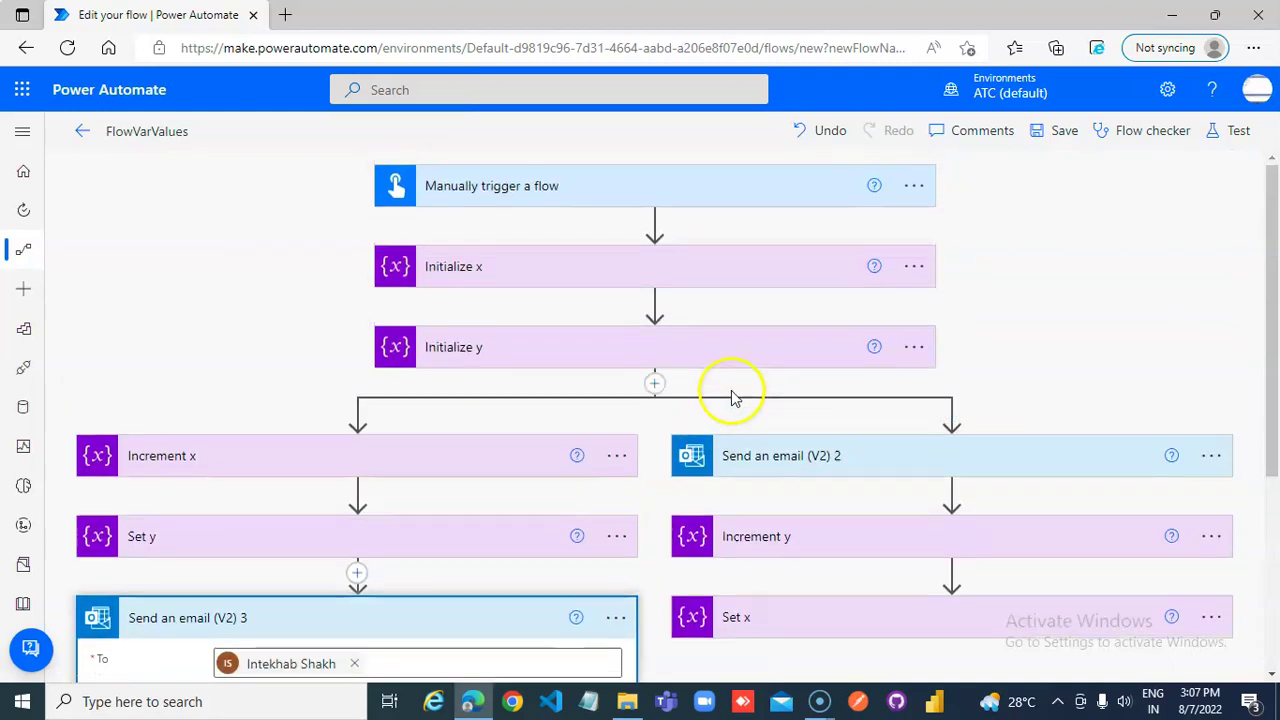
Step: Expand the Send an email (V2) 2 action before Increment y with its advanced options, and delete the action
{"action": "left_click", "coordinate": [888, 453]}
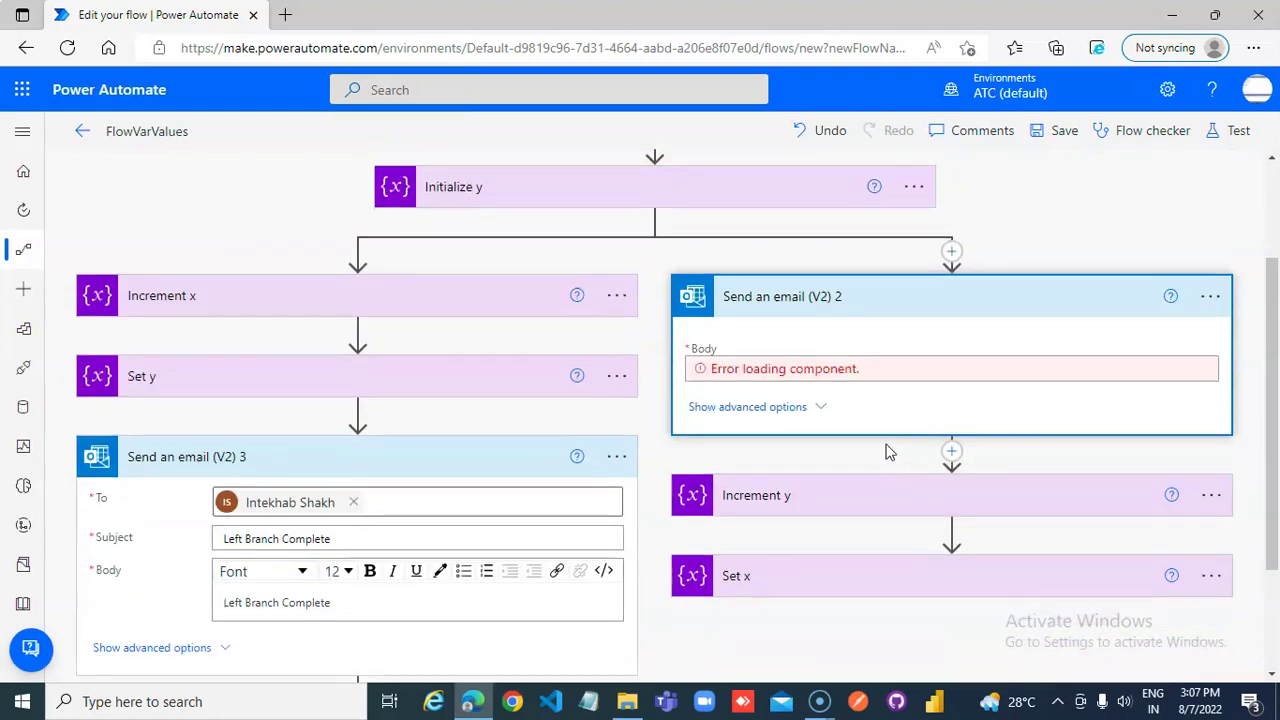
{"action": "left_click", "coordinate": [801, 407]}
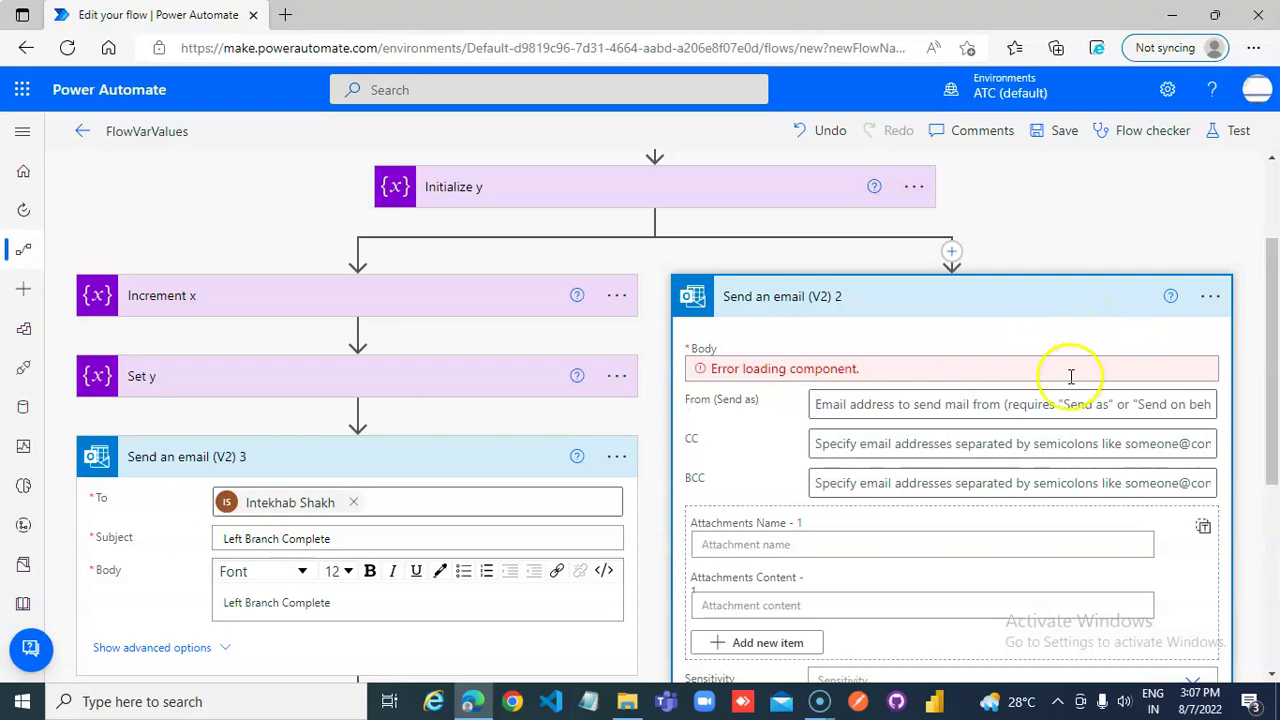
{"action": "scroll", "coordinate": [1070, 376], "scroll_direction": "down", "scroll_amount": 2}
{"action": "scroll", "coordinate": [1100, 376], "scroll_direction": "up", "scroll_amount": 3}
{"action": "left_click", "coordinate": [1211, 377]}
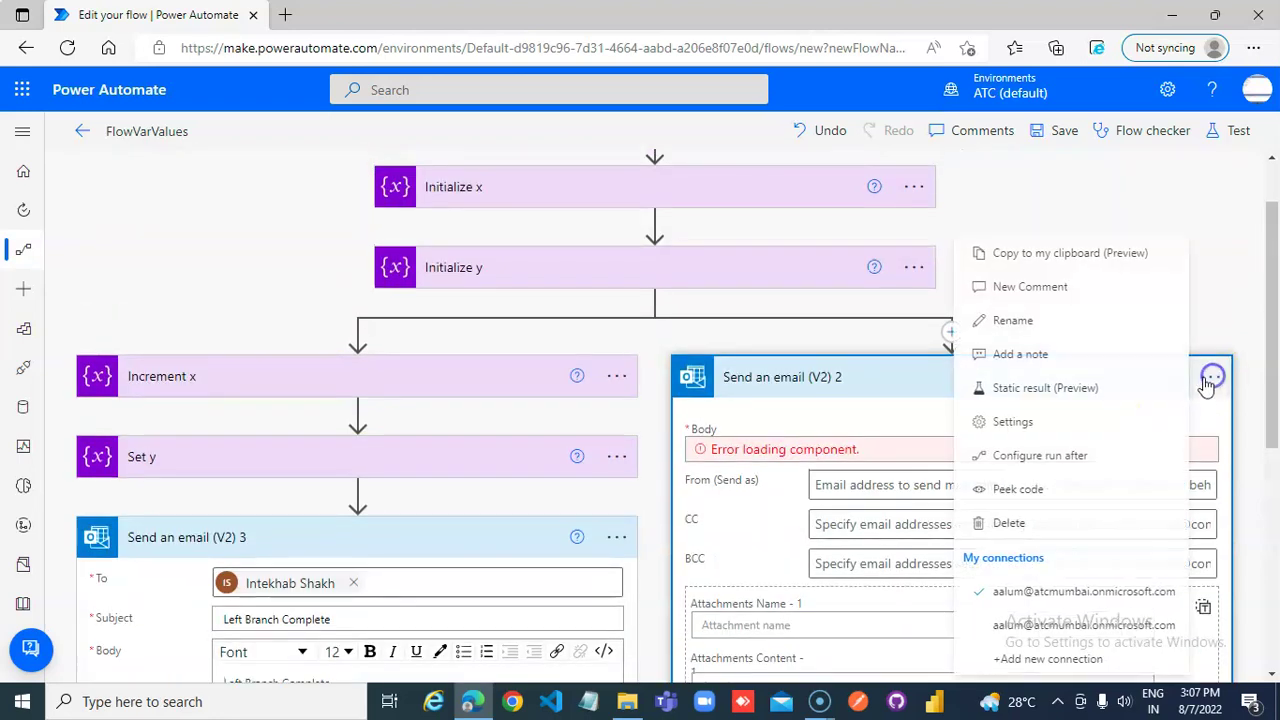
{"action": "left_click", "coordinate": [1018, 522]}
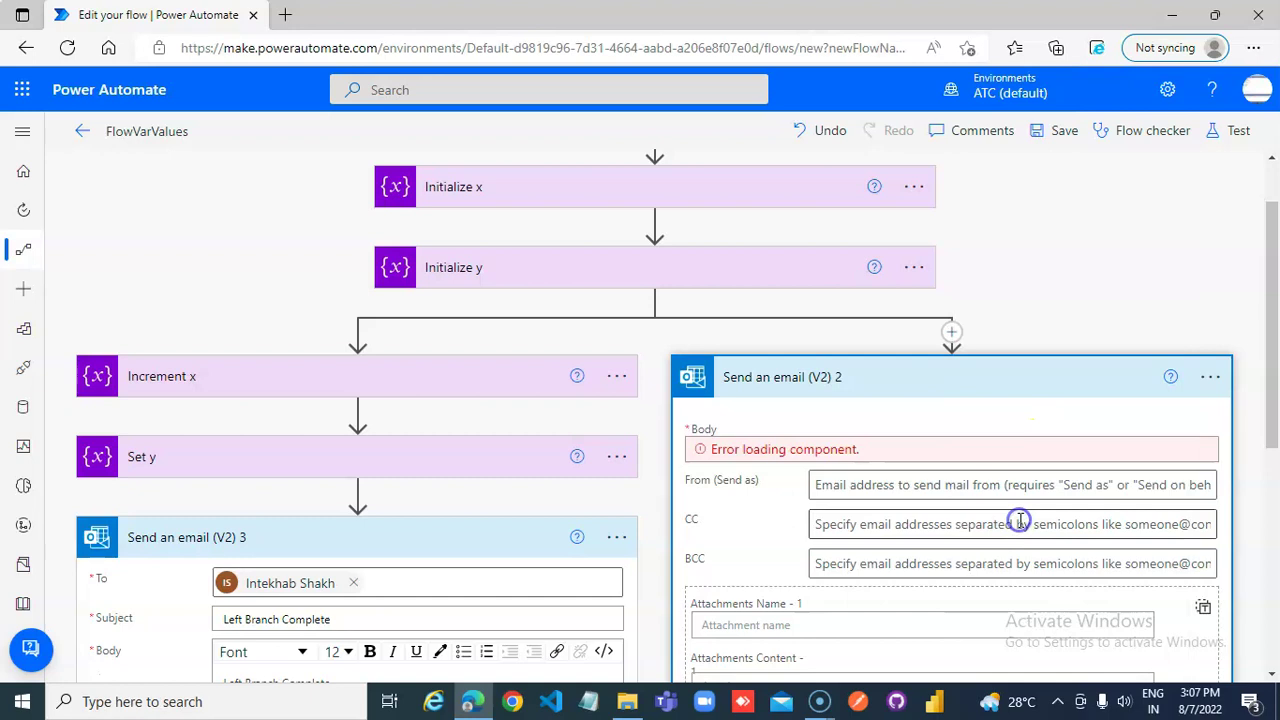
{"action": "left_click", "coordinate": [651, 424]}
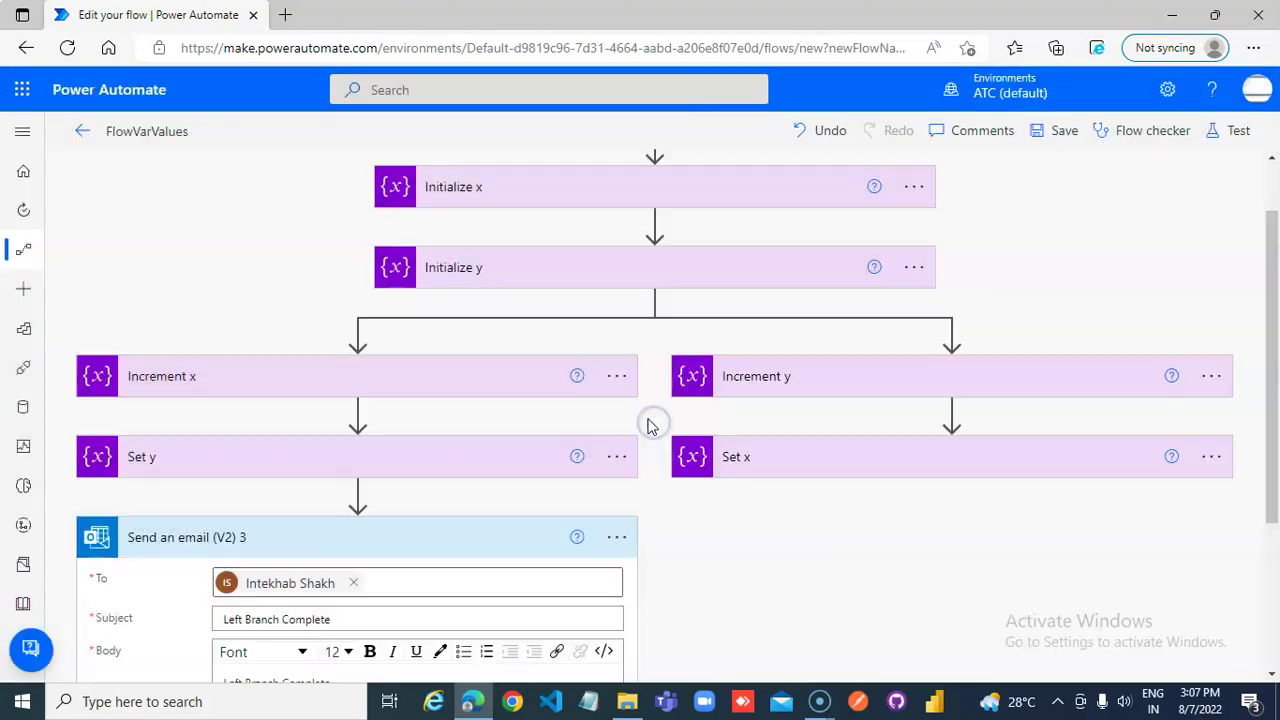
Step: Copy Send an email (V2) 3 to the clipboard, and insert and expand the clipboard's Send an email (V2) before Increment y
{"action": "scroll", "coordinate": [648, 426], "scroll_direction": "down", "scroll_amount": 3}
{"action": "left_click", "coordinate": [616, 378]}
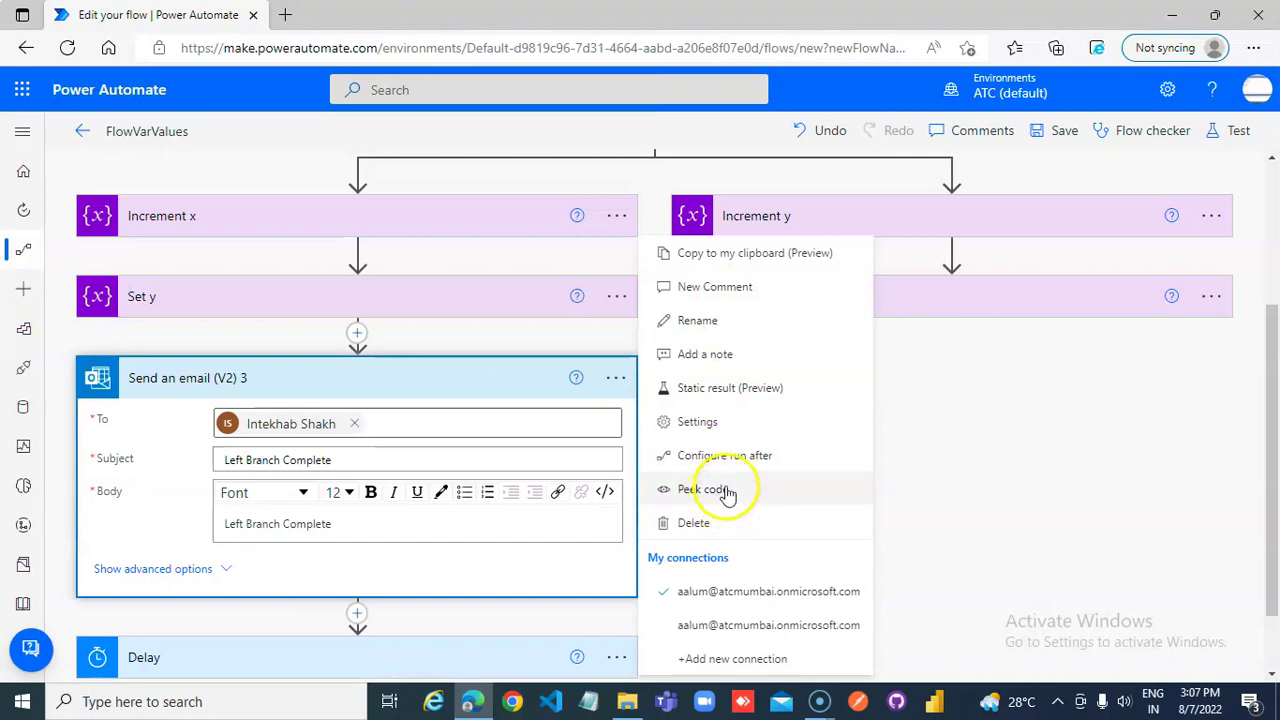
{"action": "left_click", "coordinate": [770, 253]}
{"action": "scroll", "coordinate": [955, 345], "scroll_direction": "up", "scroll_amount": 3}
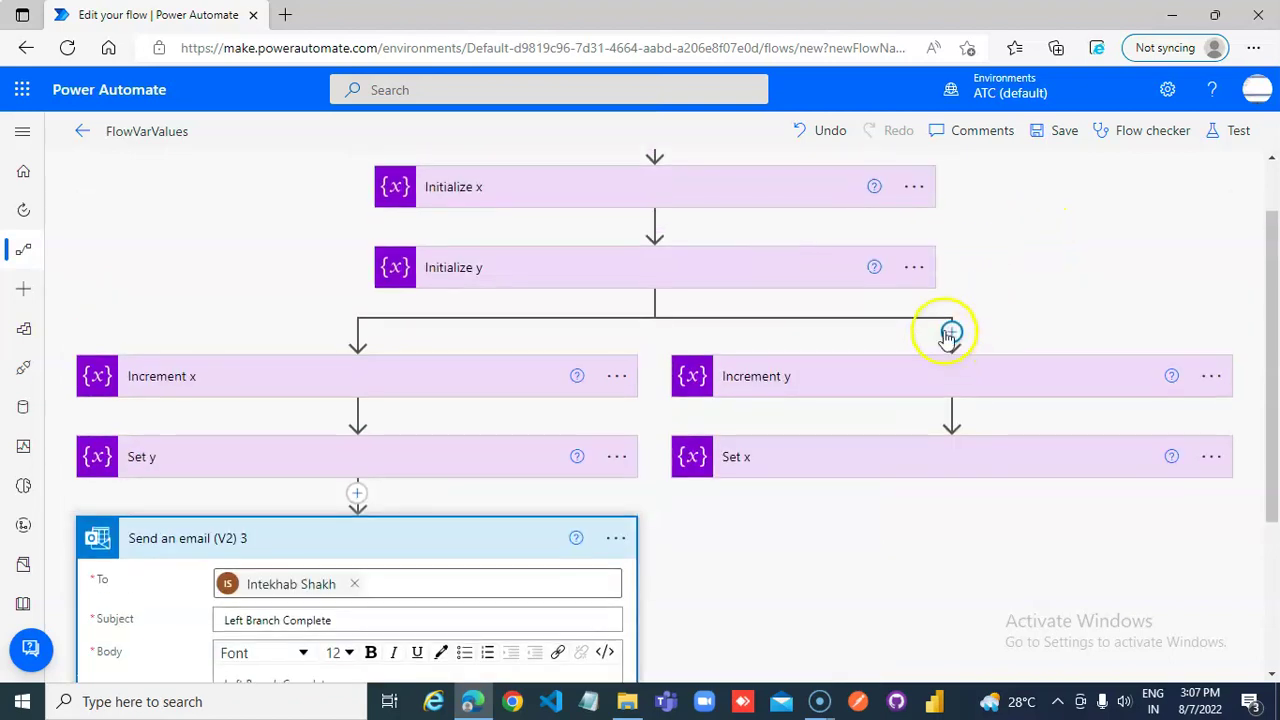
{"action": "left_click", "coordinate": [950, 333]}
{"action": "left_click", "coordinate": [951, 358]}
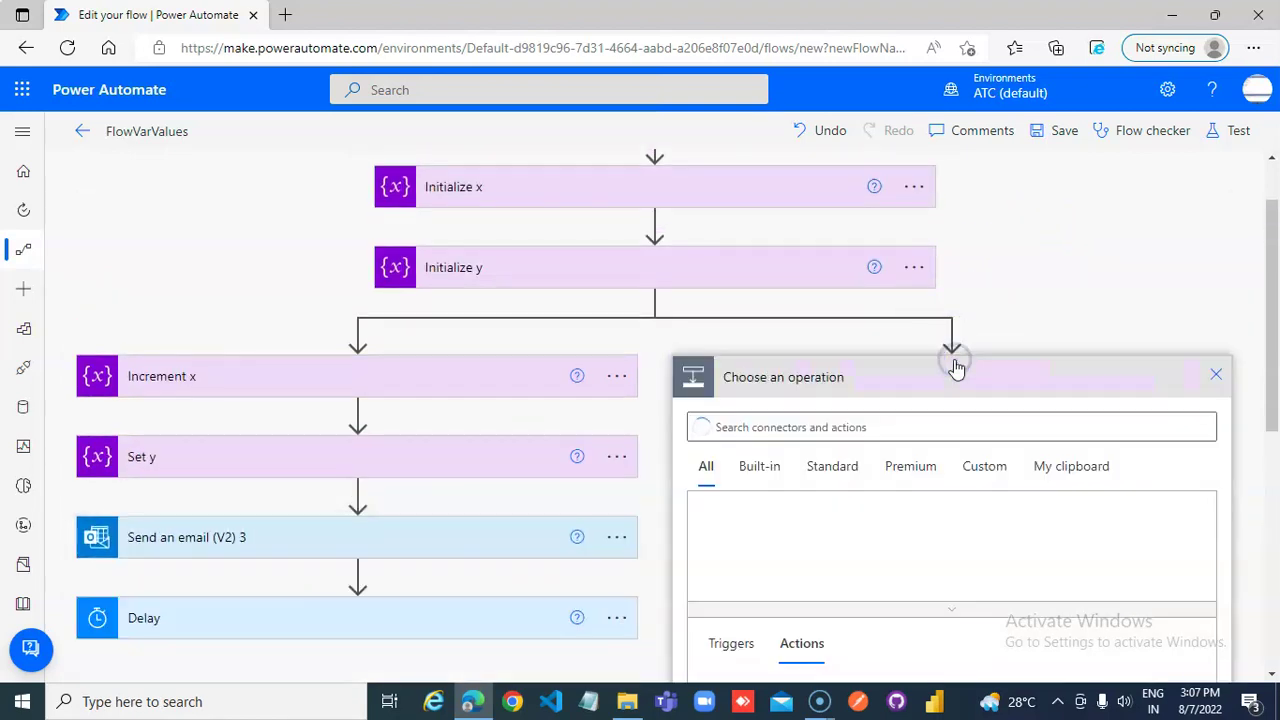
{"action": "left_click", "coordinate": [1066, 468]}
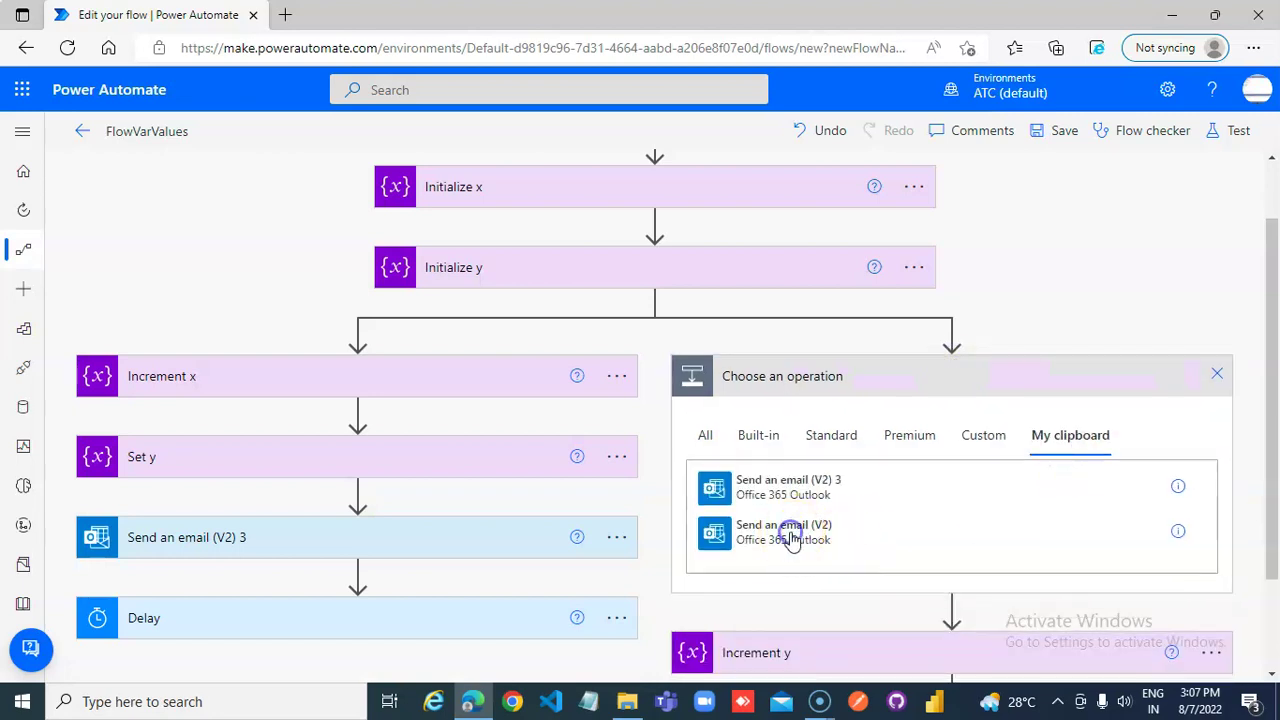
{"action": "left_click", "coordinate": [790, 537]}
{"action": "left_click", "coordinate": [838, 378]}
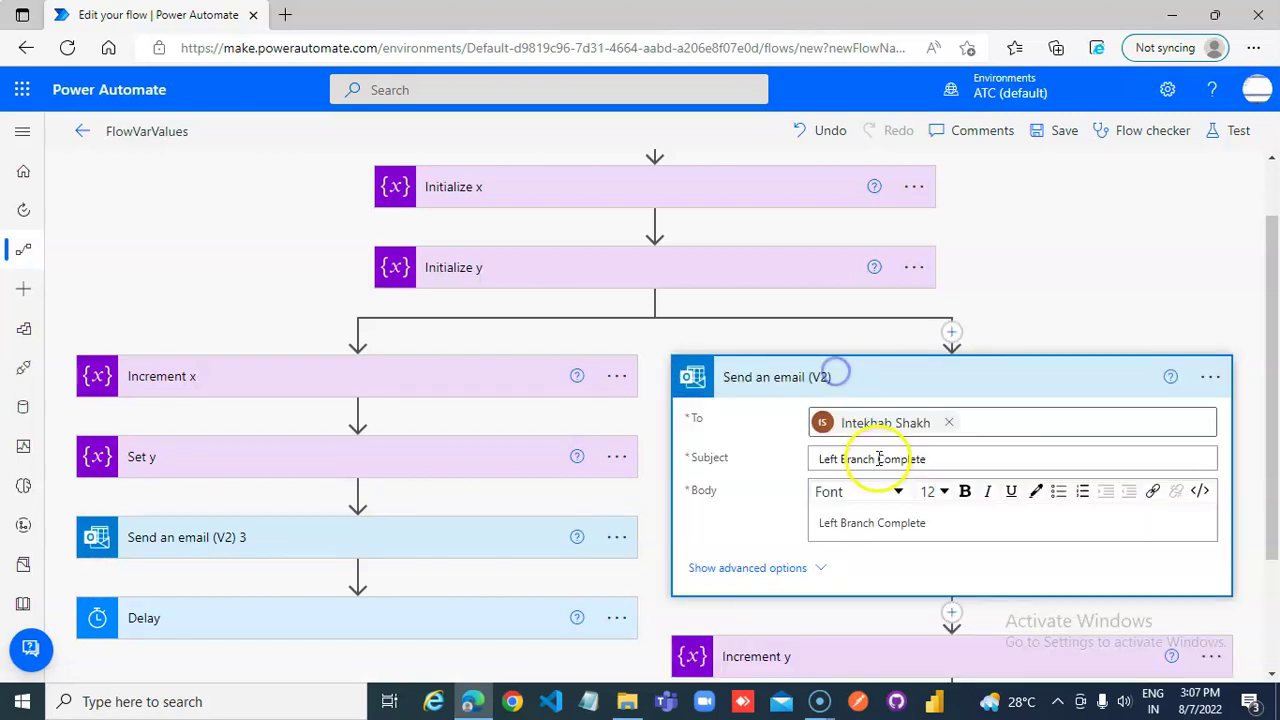
Step: Search for "send an email" and add a new Office 365 Outlook Send an email (V2) action directly after Set y
{"action": "scroll", "coordinate": [880, 465], "scroll_direction": "down", "scroll_amount": 2}
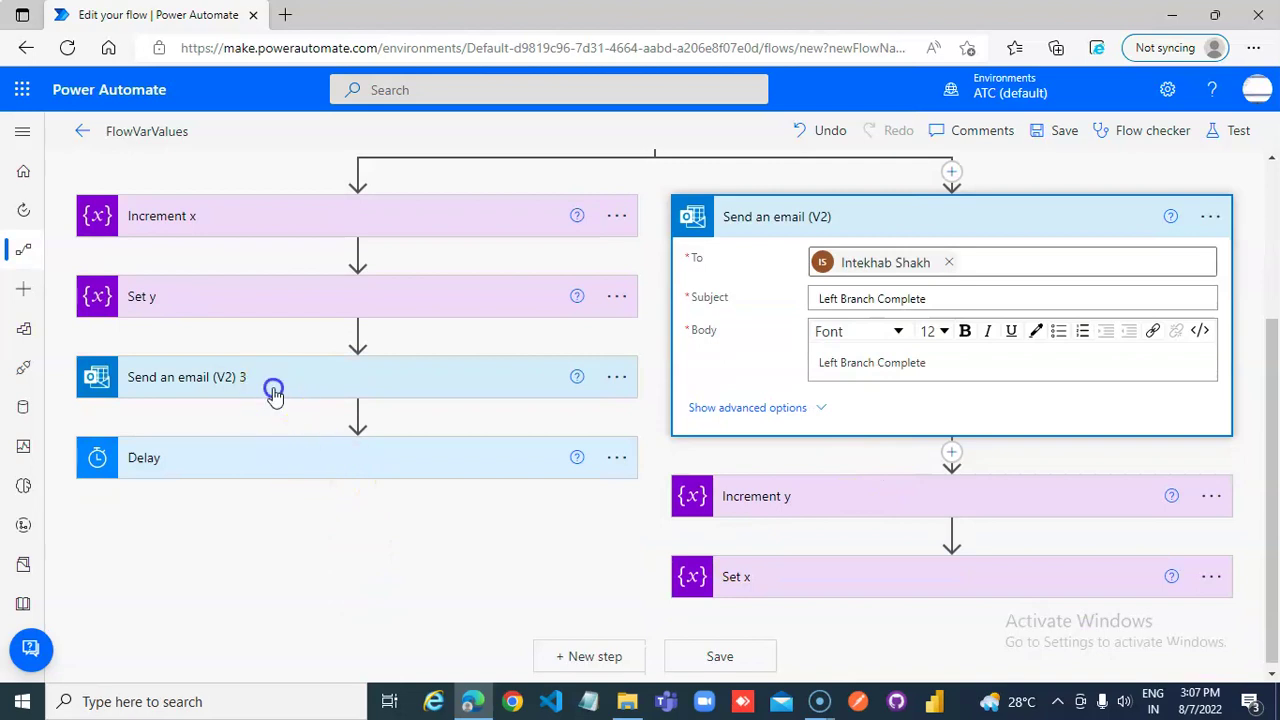
{"action": "left_click", "coordinate": [274, 393]}
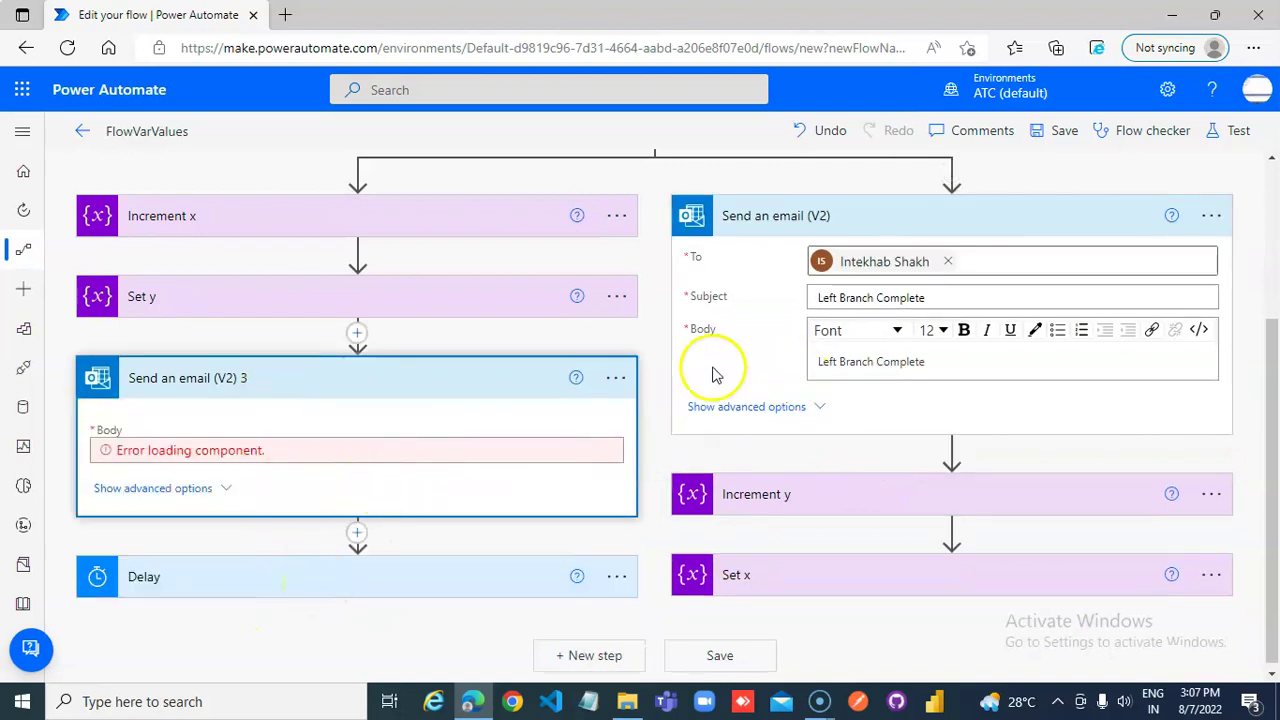
{"action": "left_click", "coordinate": [357, 333]}
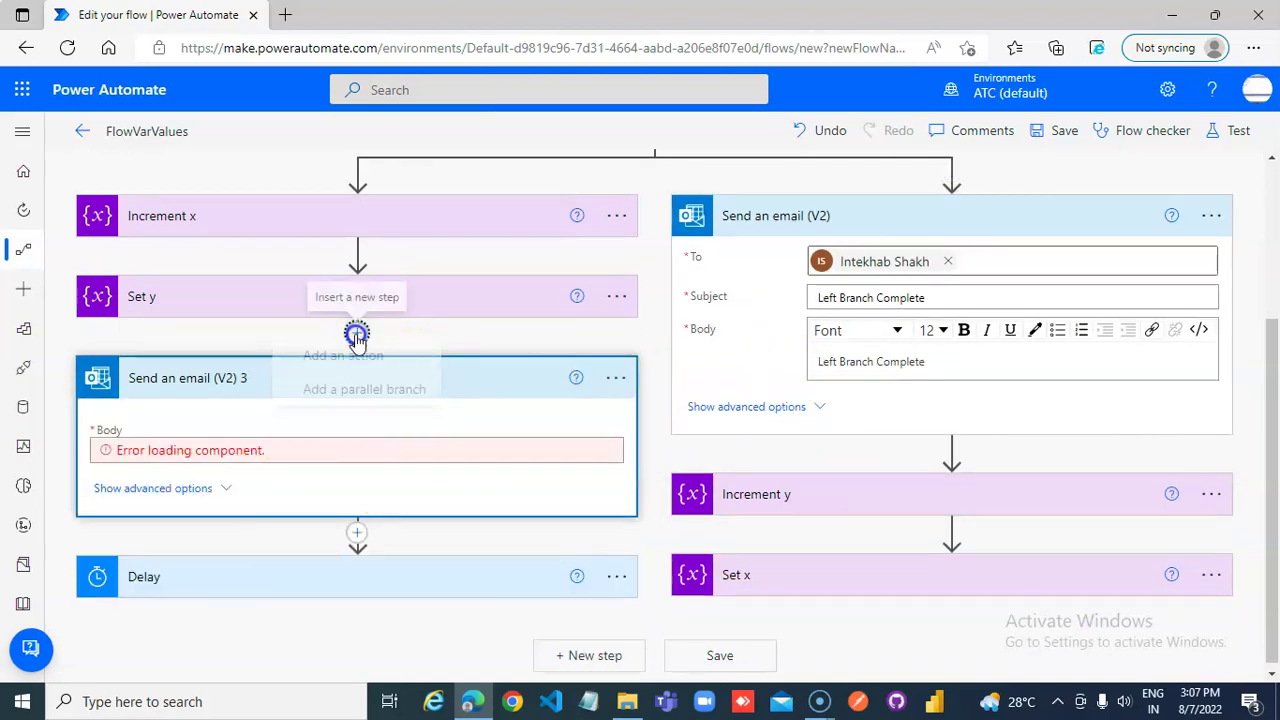
{"action": "left_click", "coordinate": [391, 372]}
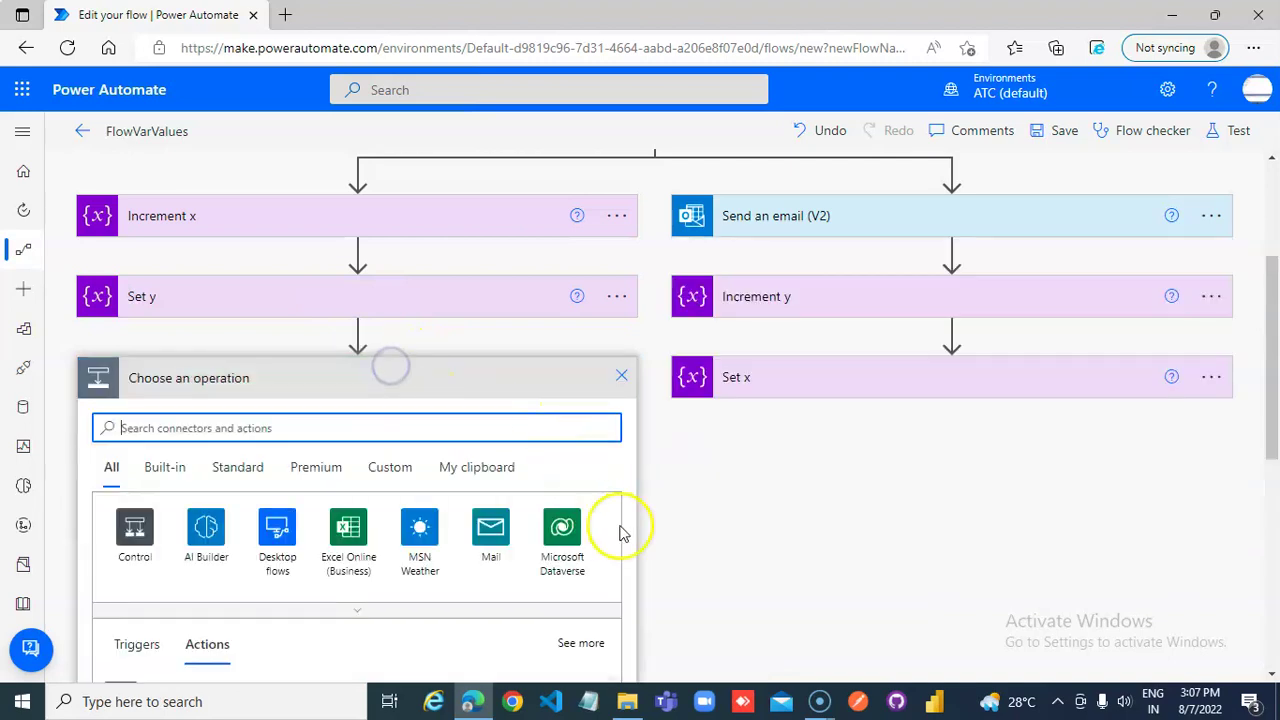
{"action": "scroll", "coordinate": [303, 560], "scroll_direction": "down", "scroll_amount": 5}
{"action": "scroll", "coordinate": [230, 330], "scroll_direction": "up", "scroll_amount": 3}
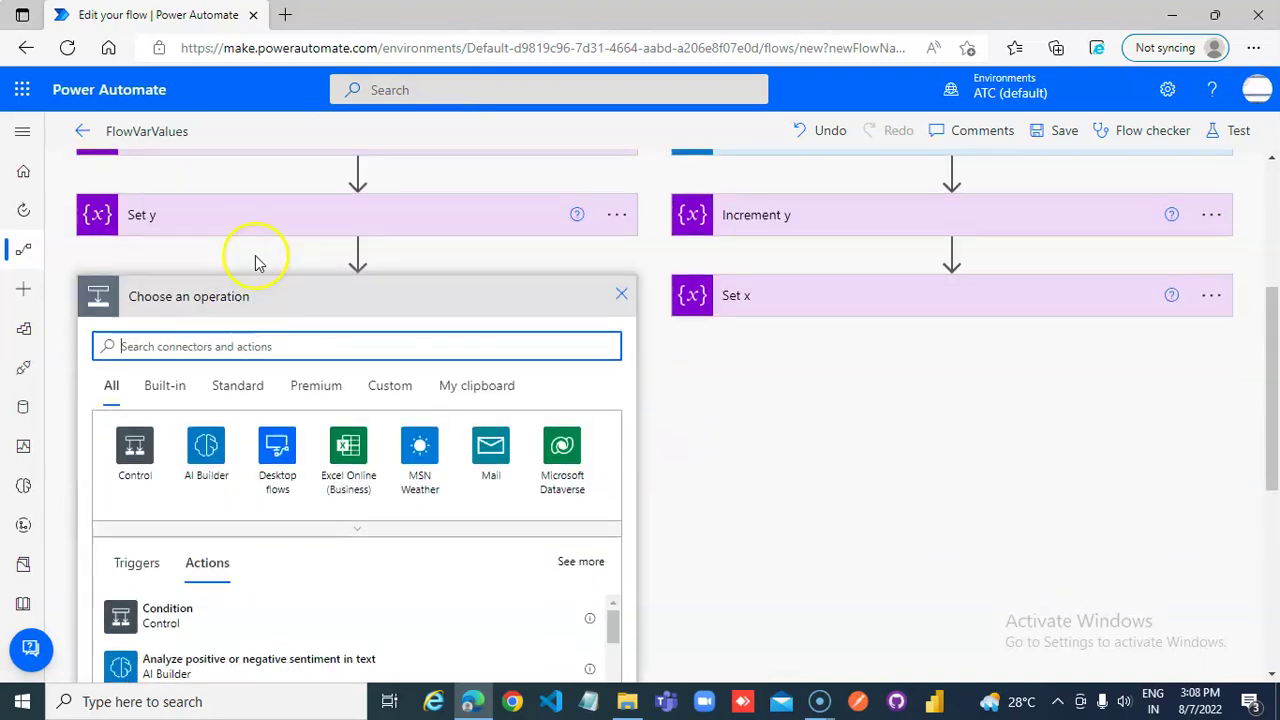
{"action": "type", "text": "send an email"}
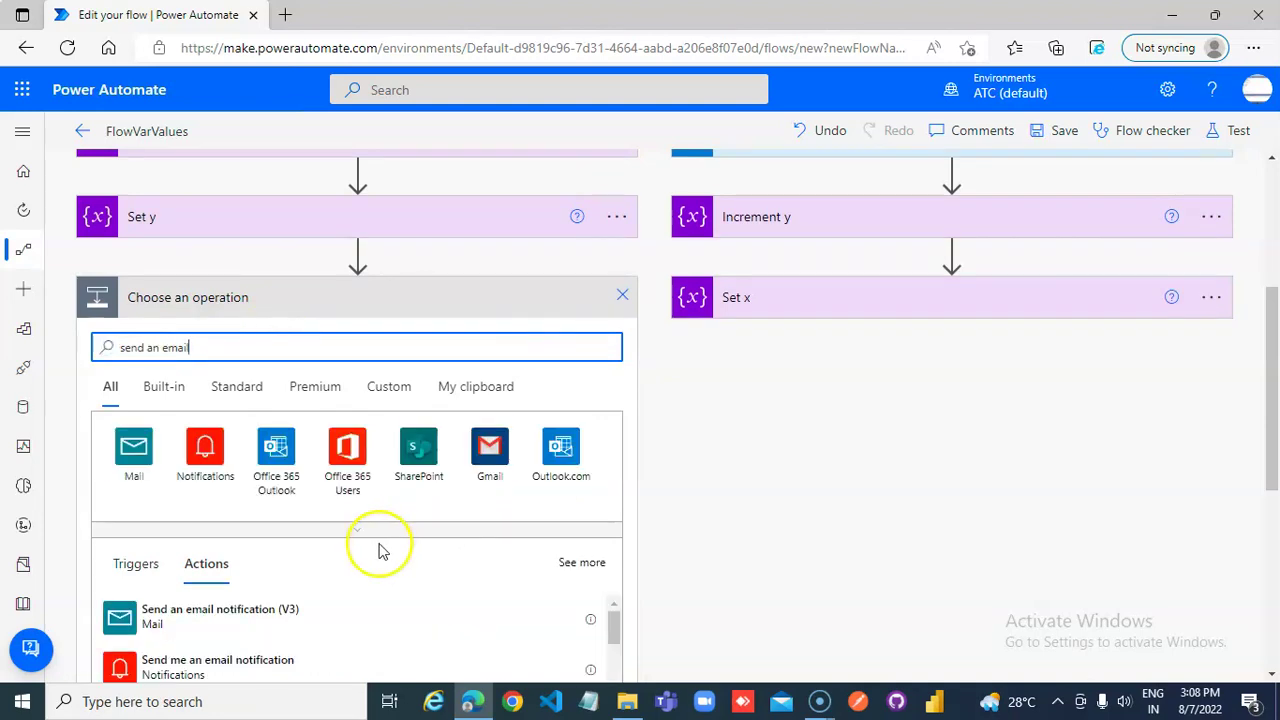
{"action": "scroll", "coordinate": [294, 563], "scroll_direction": "down", "scroll_amount": 3}
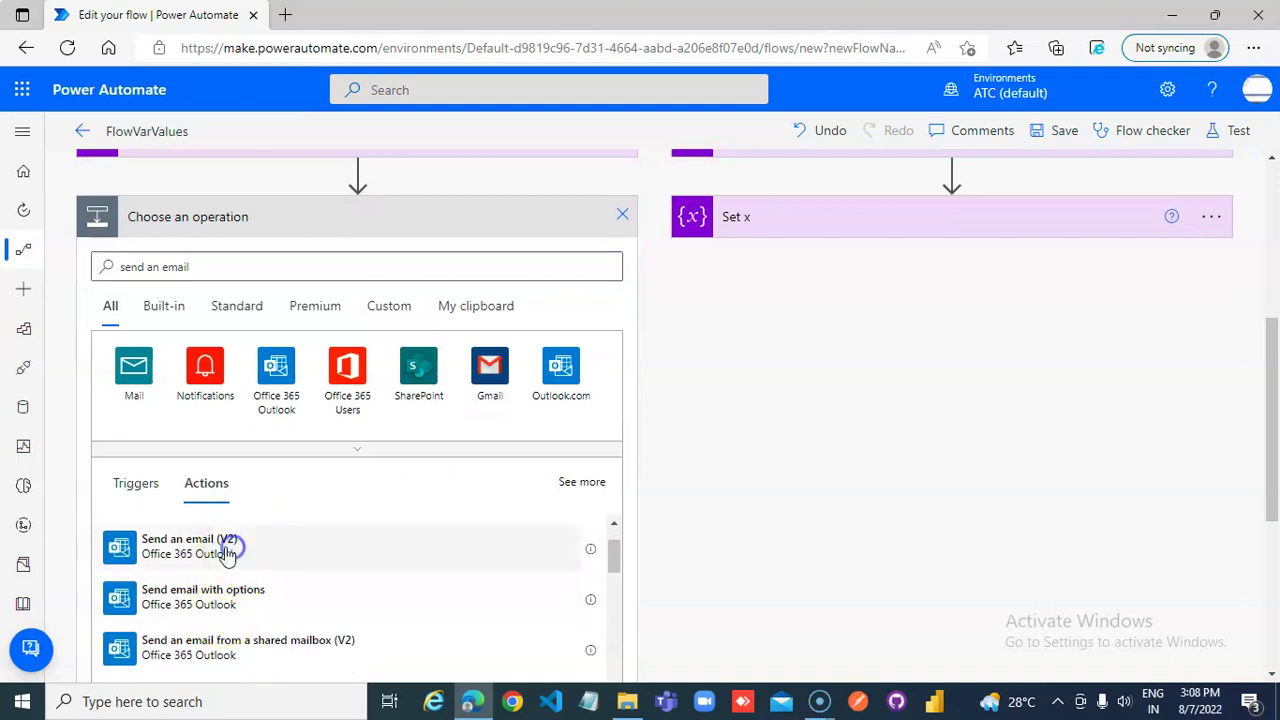
{"action": "left_click", "coordinate": [229, 546]}
Step: Fill in the new email's recipient from the suggested people and set its subject to "Left Branch Complete"
{"action": "left_click", "coordinate": [363, 420]}
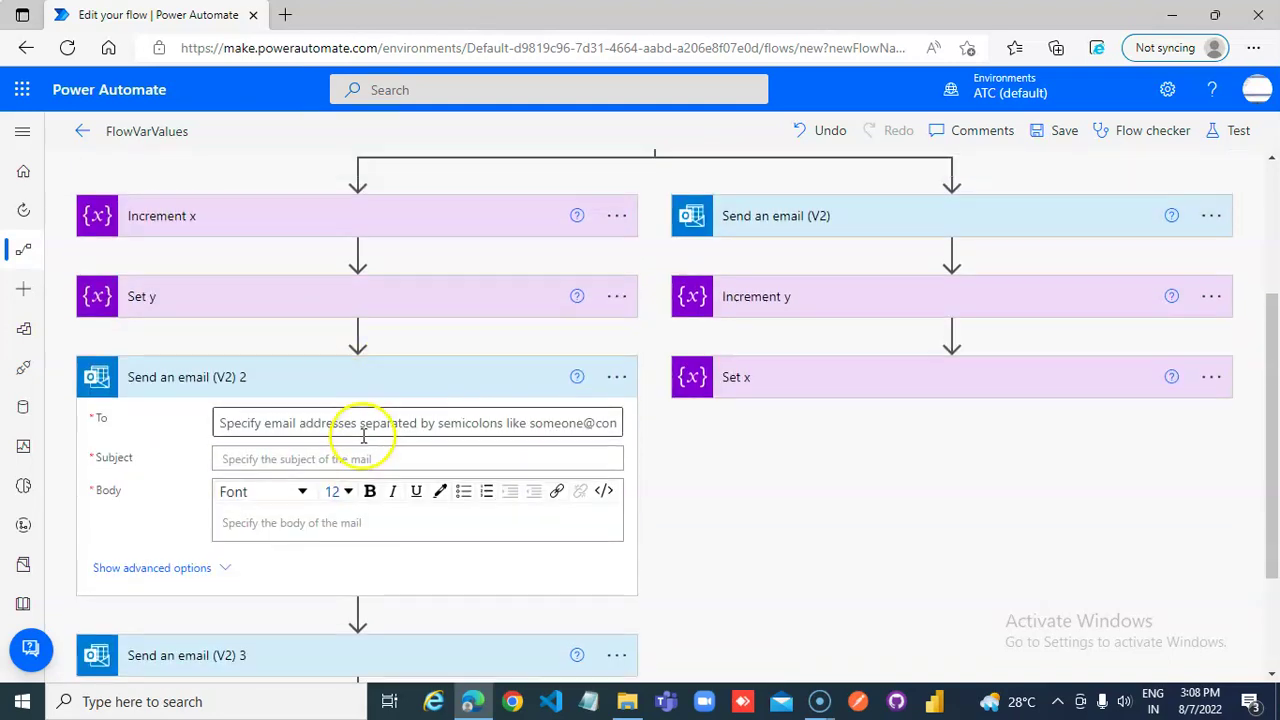
{"action": "type", "text": "aa"}
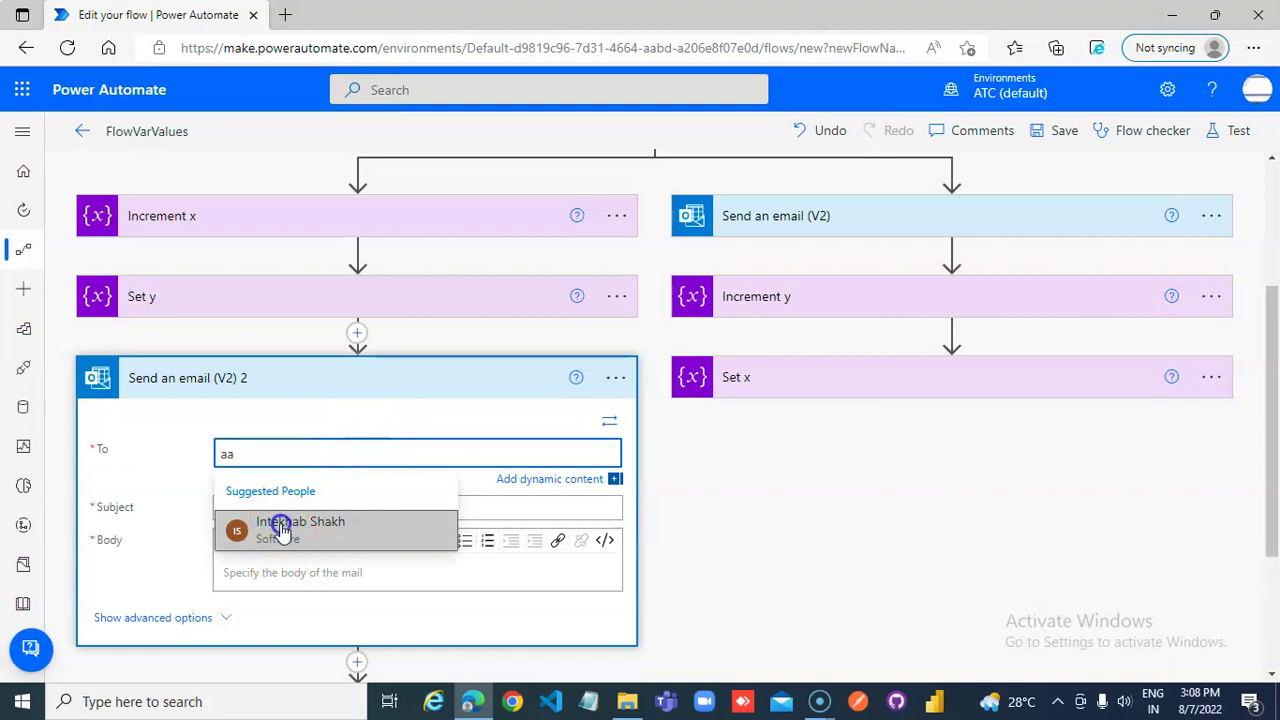
{"action": "left_click", "coordinate": [243, 526]}
{"action": "left_click", "coordinate": [328, 503]}
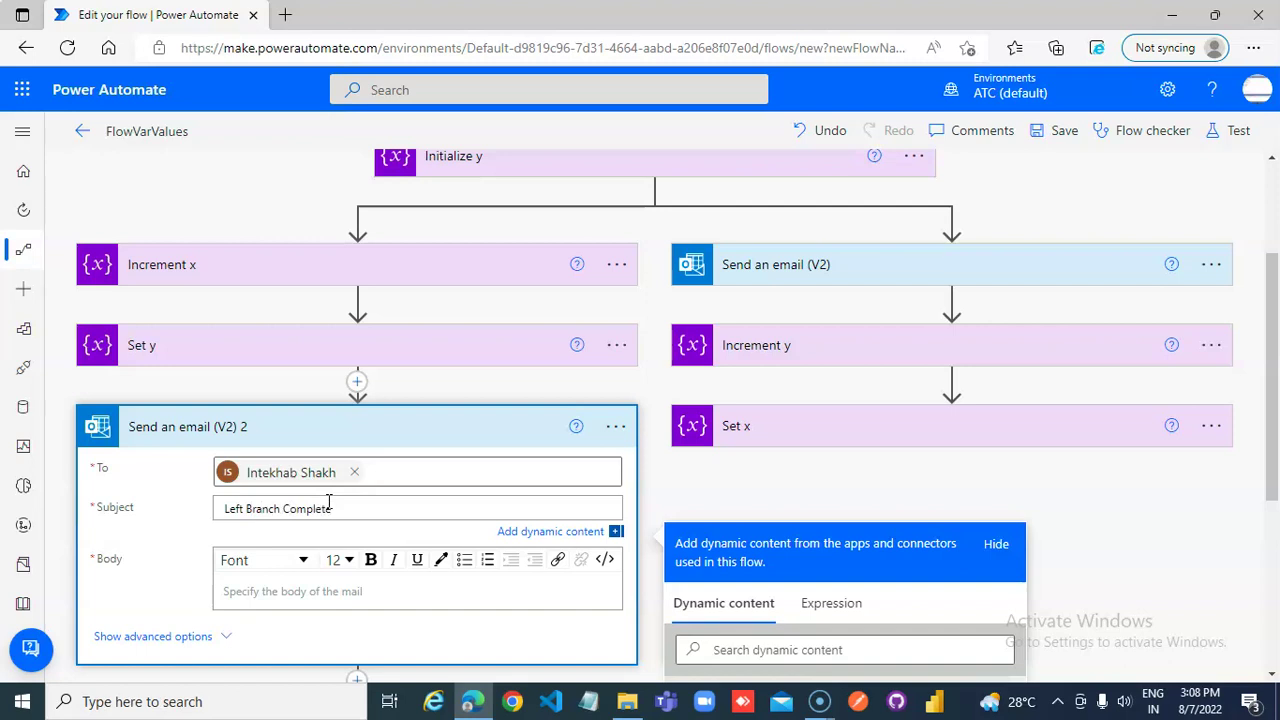
Step: Set the subject of the email before Increment y to "Right Branch Start" and clear its body text
{"action": "left_click", "coordinate": [1032, 272]}
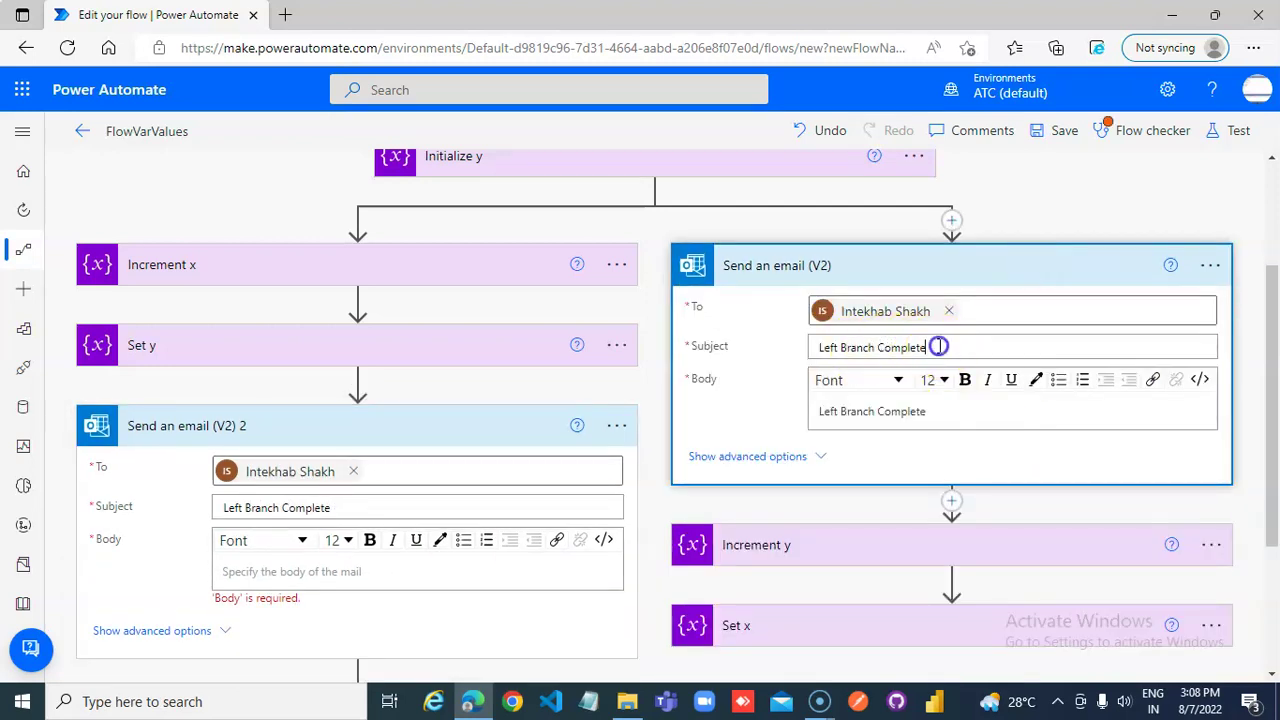
{"action": "left_click_drag", "start_coordinate": [935, 345], "coordinate": [768, 324]}
{"action": "type", "text": "Righ"}
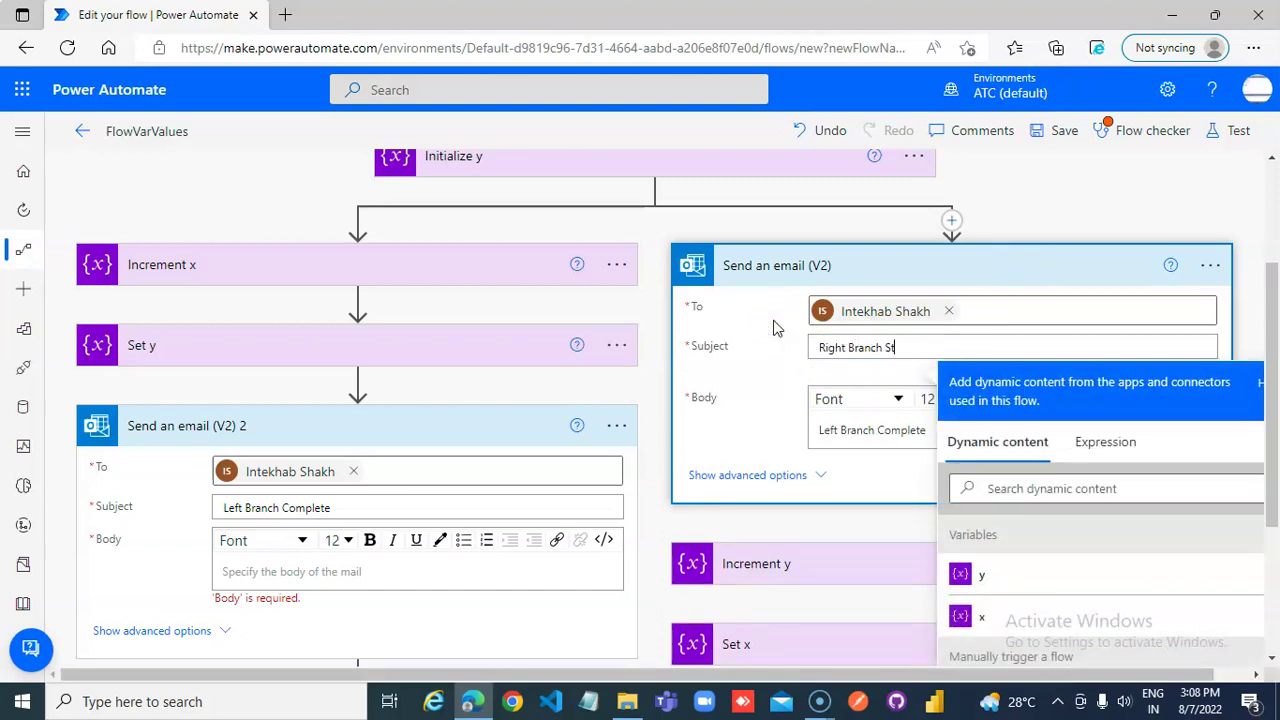
{"action": "left_click", "coordinate": [871, 349]}
{"action": "left_click", "coordinate": [866, 428]}
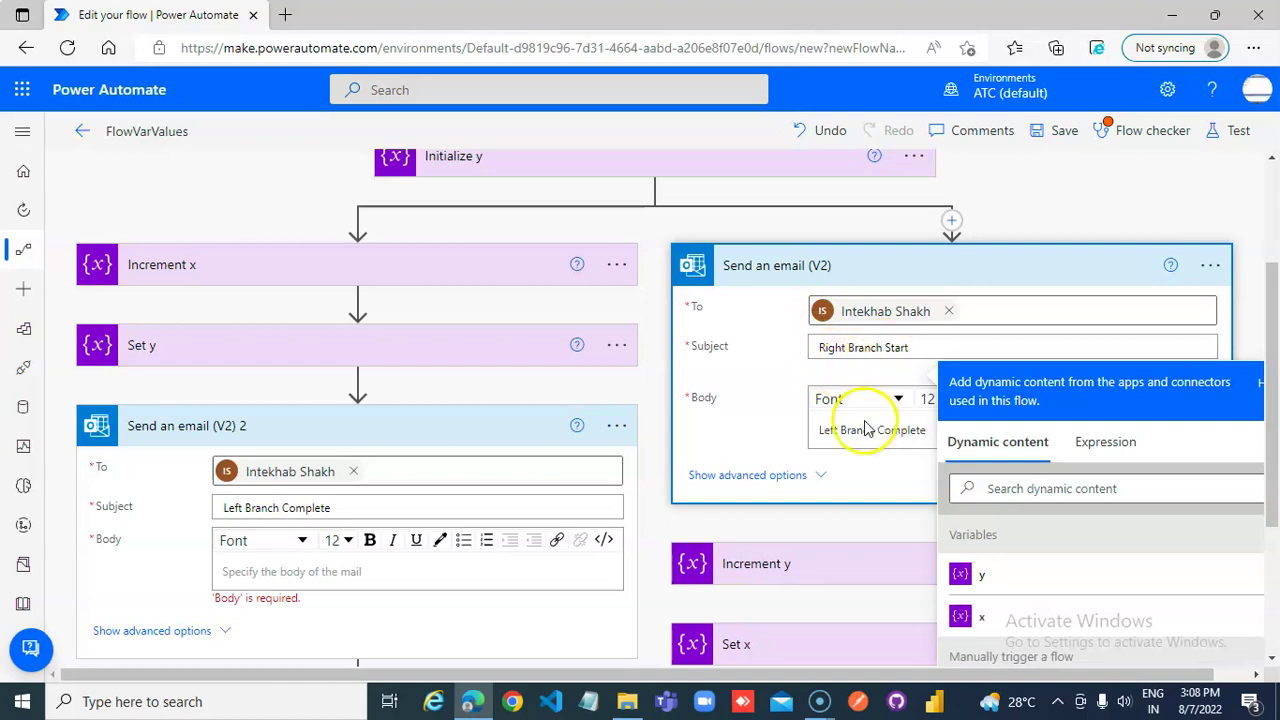
{"action": "left_click_drag", "start_coordinate": [932, 430], "coordinate": [723, 400]}
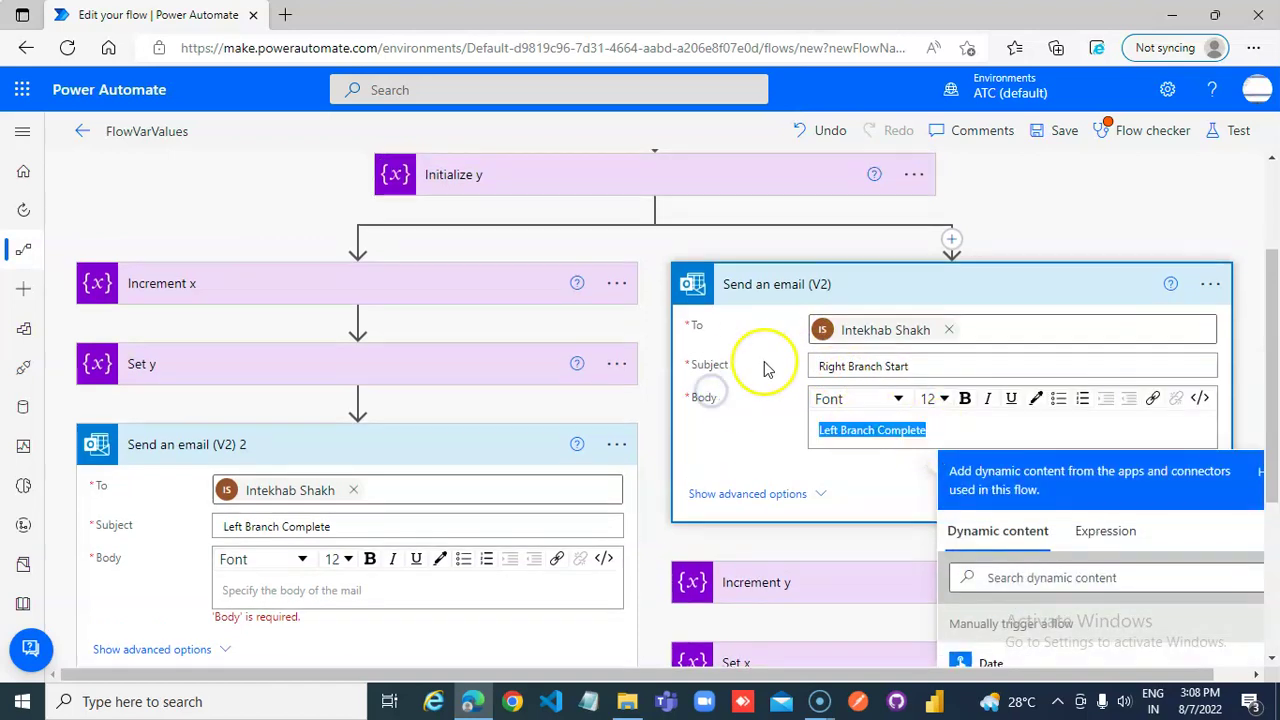
{"action": "key", "text": "BackSpace"}
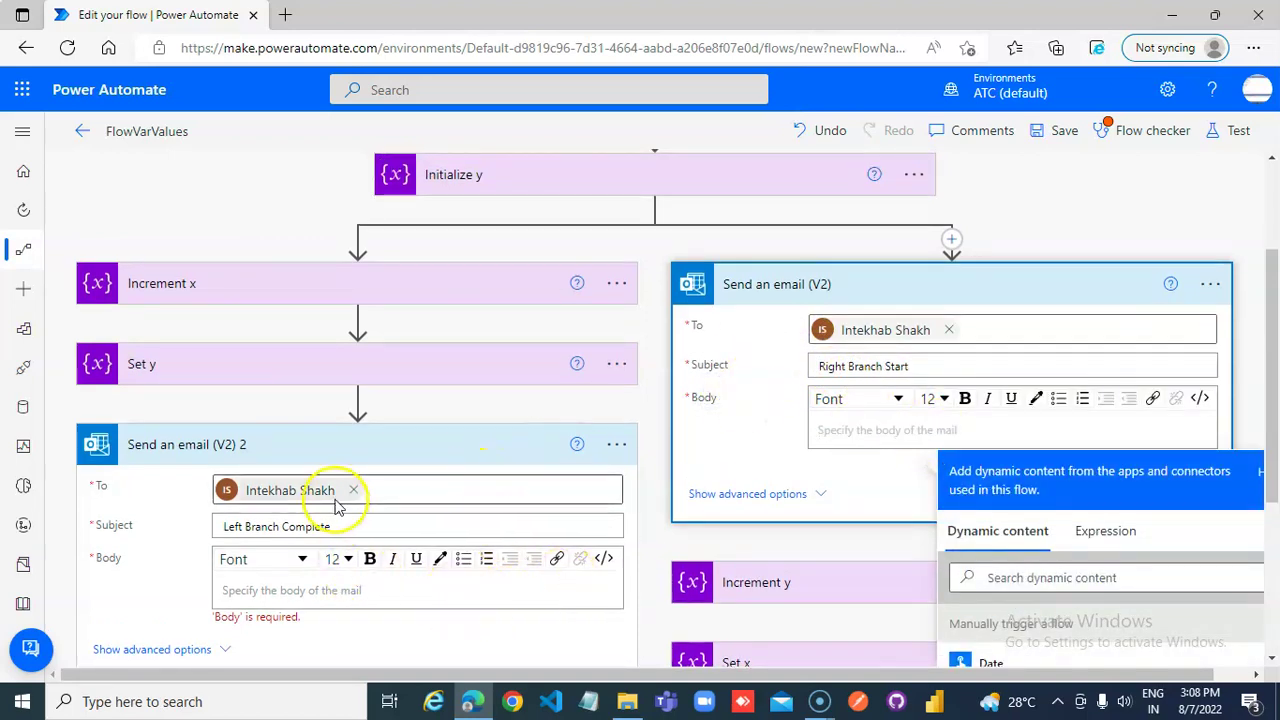
Step: Copy the subject "Left Branch Complete" into the body of the email after Set y
{"action": "left_click_drag", "start_coordinate": [355, 527], "coordinate": [100, 523]}
{"action": "key", "text": "ctrl+c"}
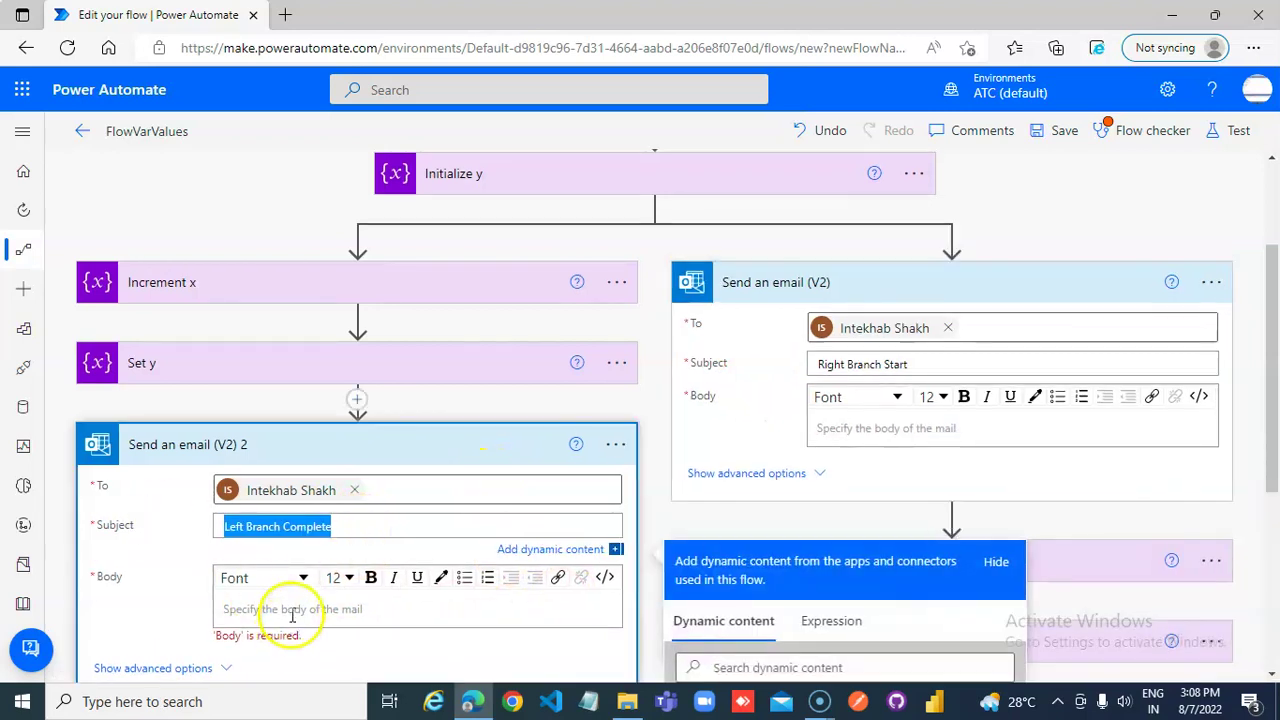
{"action": "left_click", "coordinate": [291, 608]}
{"action": "key", "text": "ctrl+v"}
Step: Copy the subject "Right Branch Start" into the body of the email before Increment y, and save the flow
{"action": "left_click_drag", "start_coordinate": [980, 383], "coordinate": [745, 383]}
{"action": "key", "text": "ctrl+c"}
{"action": "left_click", "coordinate": [871, 466]}
{"action": "key", "text": "ctrl+v"}
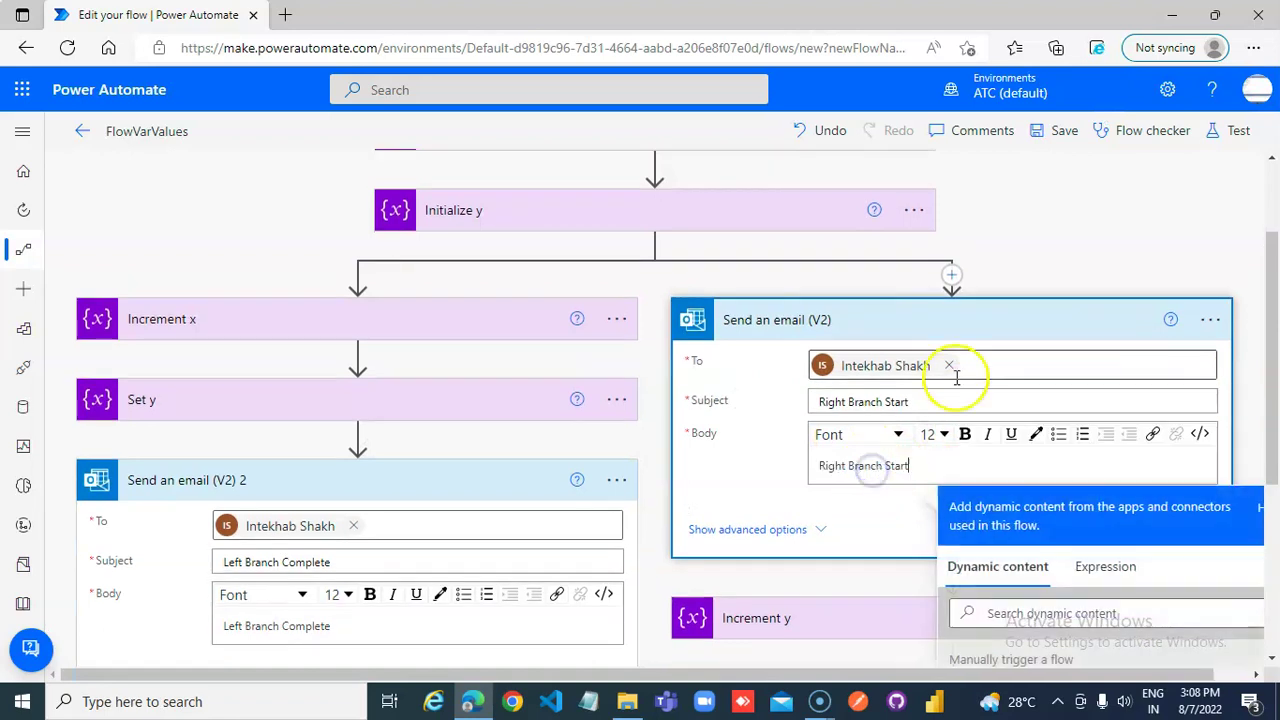
{"action": "left_click", "coordinate": [1046, 139]}
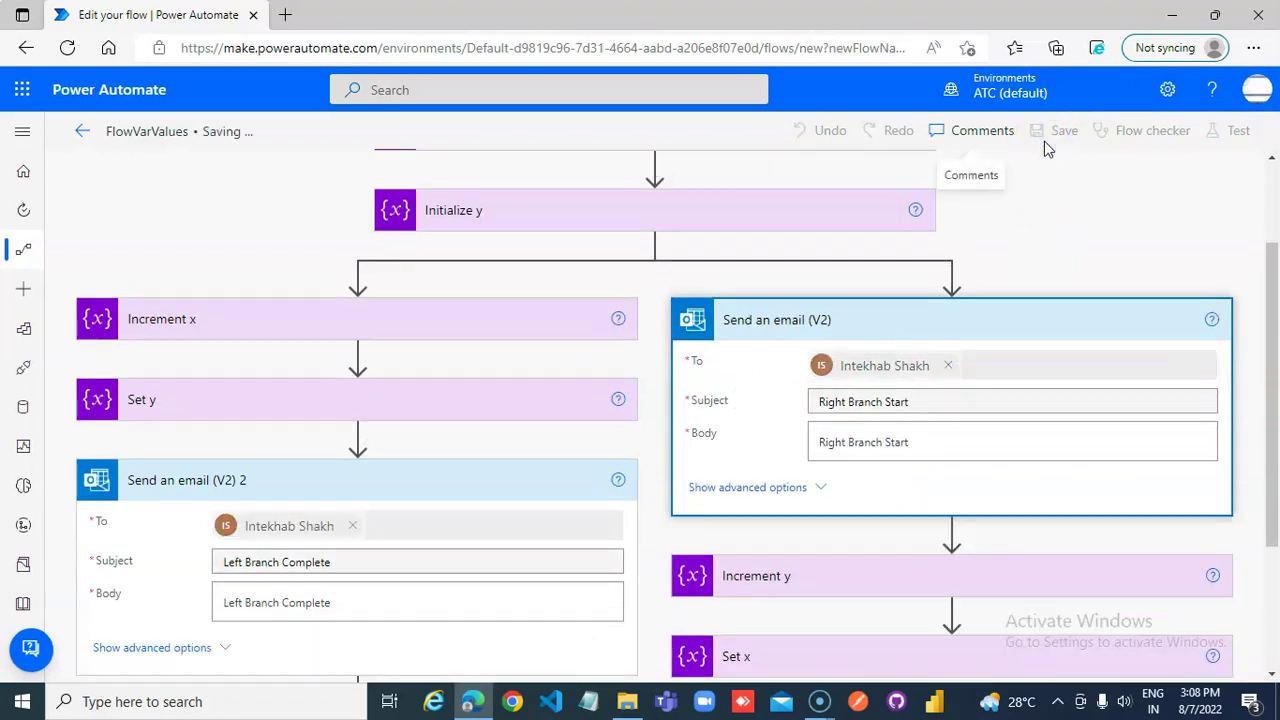
Step: Delete the redundant Send an email (V2) 3 action located just before Delay
{"action": "scroll", "coordinate": [548, 452], "scroll_direction": "down", "scroll_amount": 2}
{"action": "scroll", "coordinate": [383, 470], "scroll_direction": "down", "scroll_amount": 1}
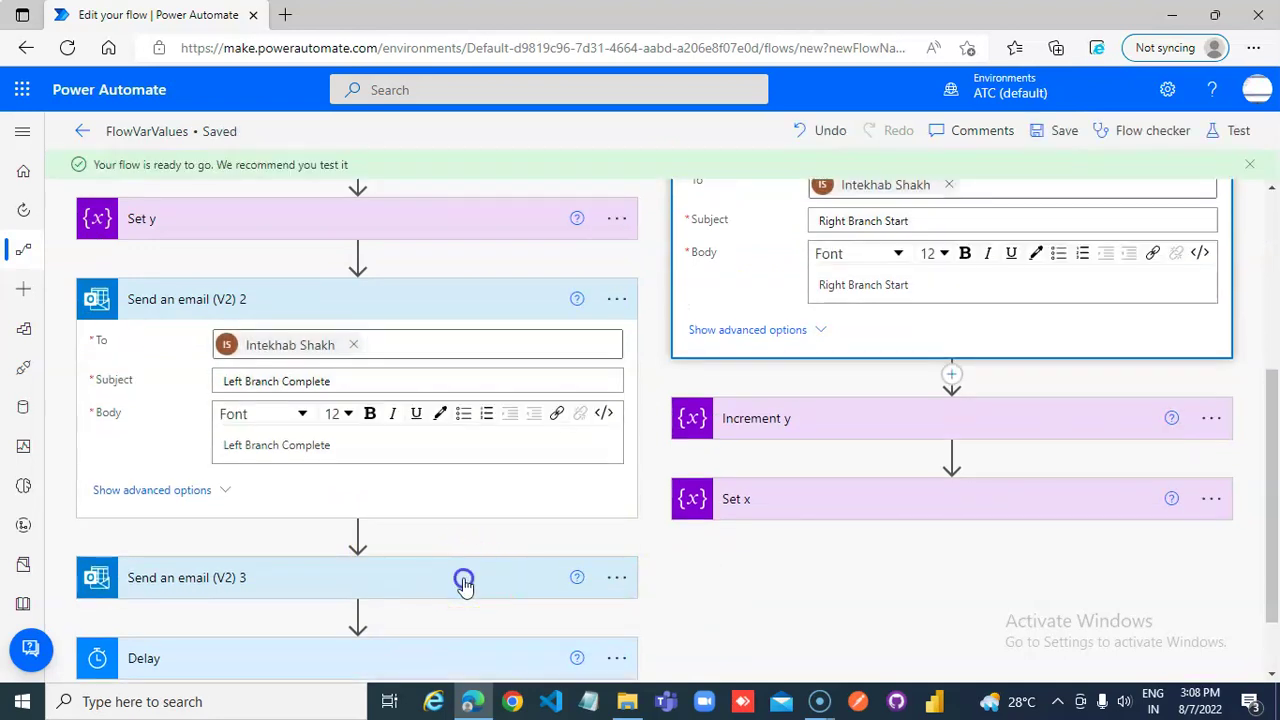
{"action": "left_click", "coordinate": [466, 577]}
{"action": "left_click", "coordinate": [616, 352]}
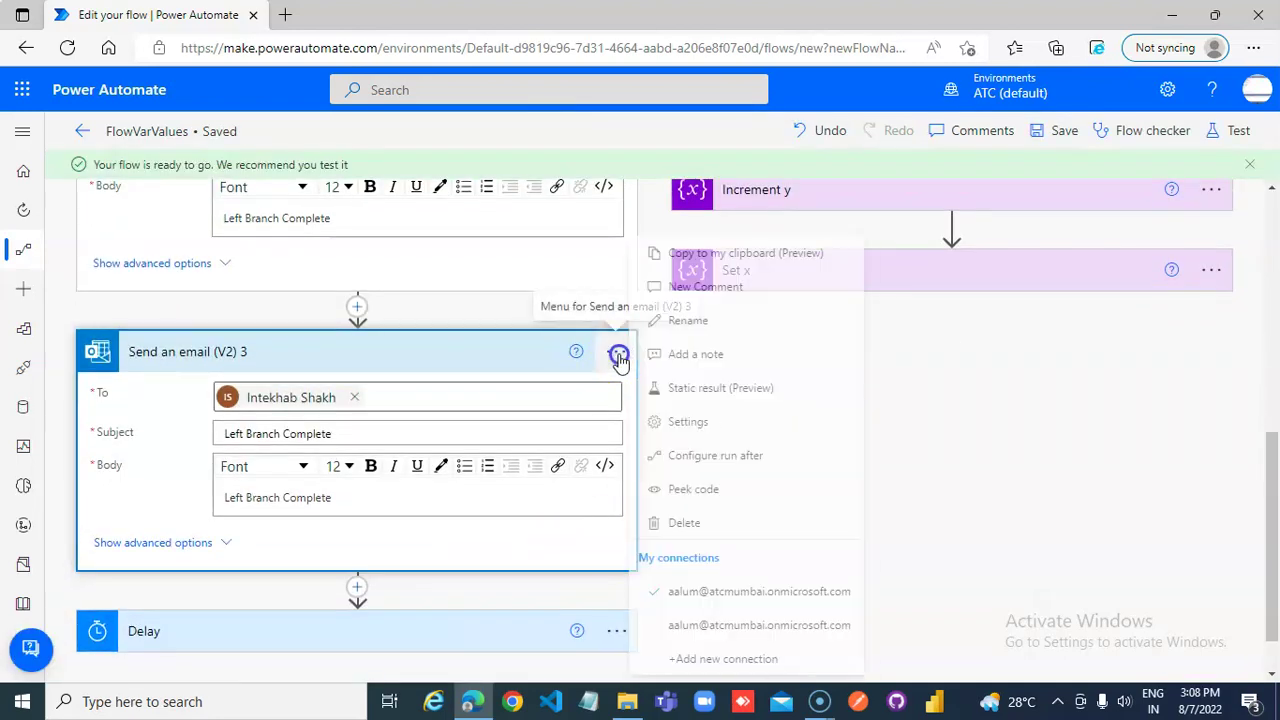
{"action": "left_click", "coordinate": [709, 530]}
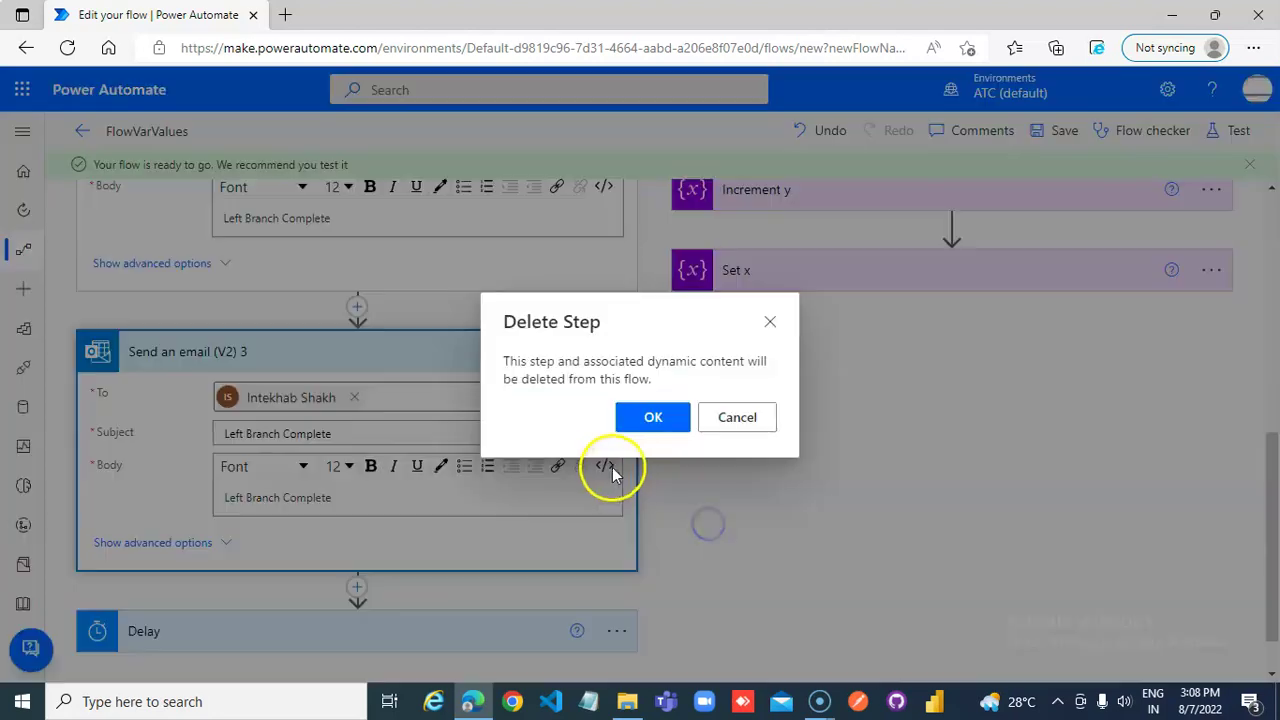
{"action": "left_click", "coordinate": [640, 422]}
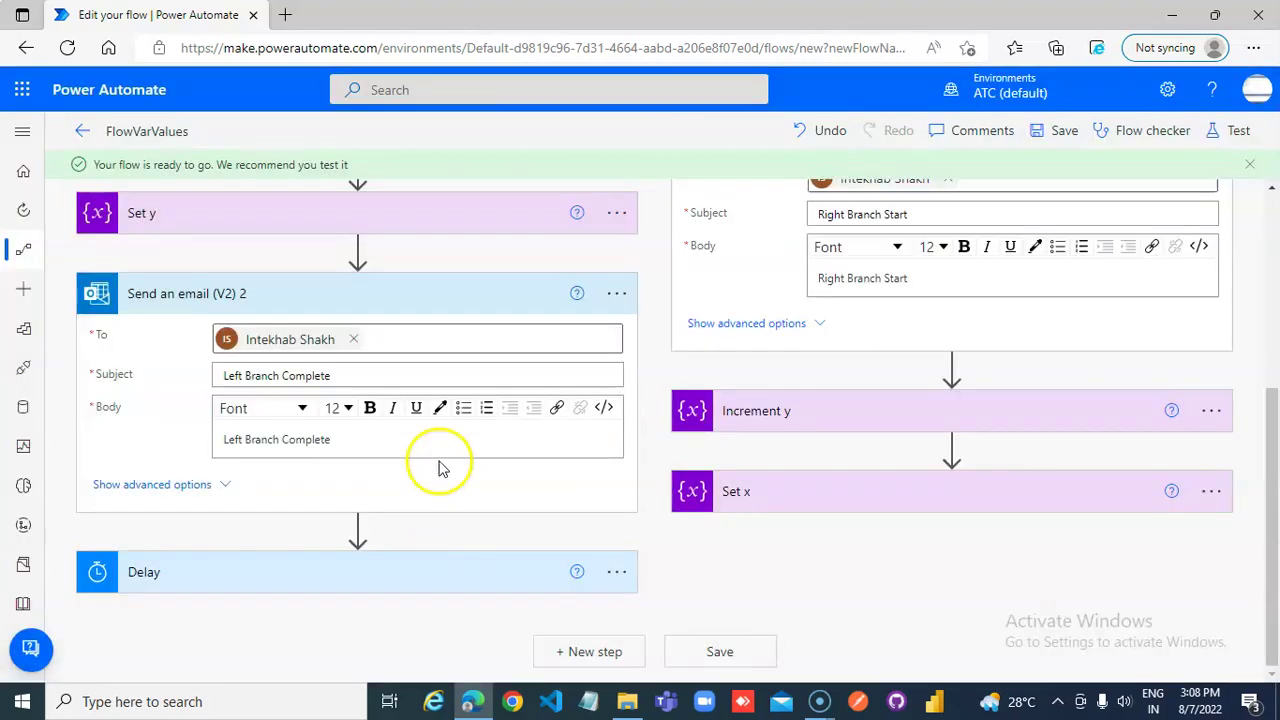
Step: Review both branches of the flow, and save and test it with the Manually option
{"action": "scroll", "coordinate": [472, 530], "scroll_direction": "up", "scroll_amount": 3}
{"action": "scroll", "coordinate": [449, 580], "scroll_direction": "down", "scroll_amount": 3}
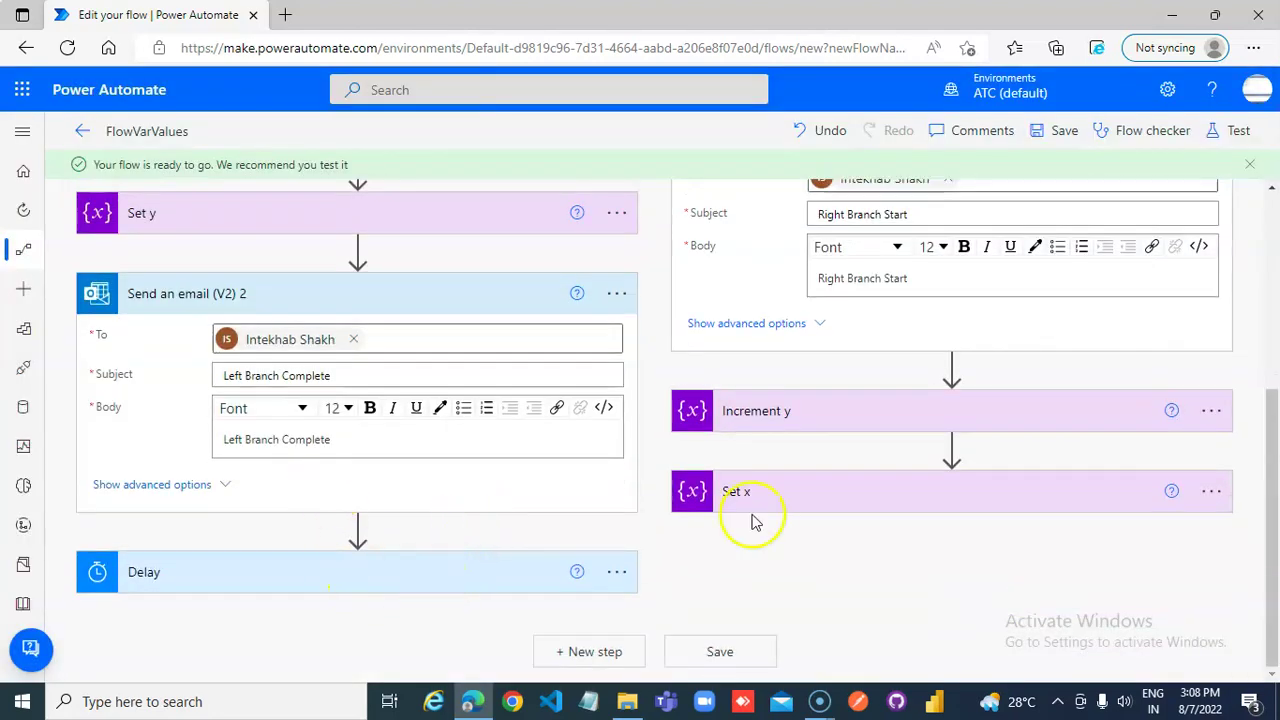
{"action": "scroll", "coordinate": [740, 514], "scroll_direction": "up", "scroll_amount": 3}
{"action": "left_click", "coordinate": [1237, 133]}
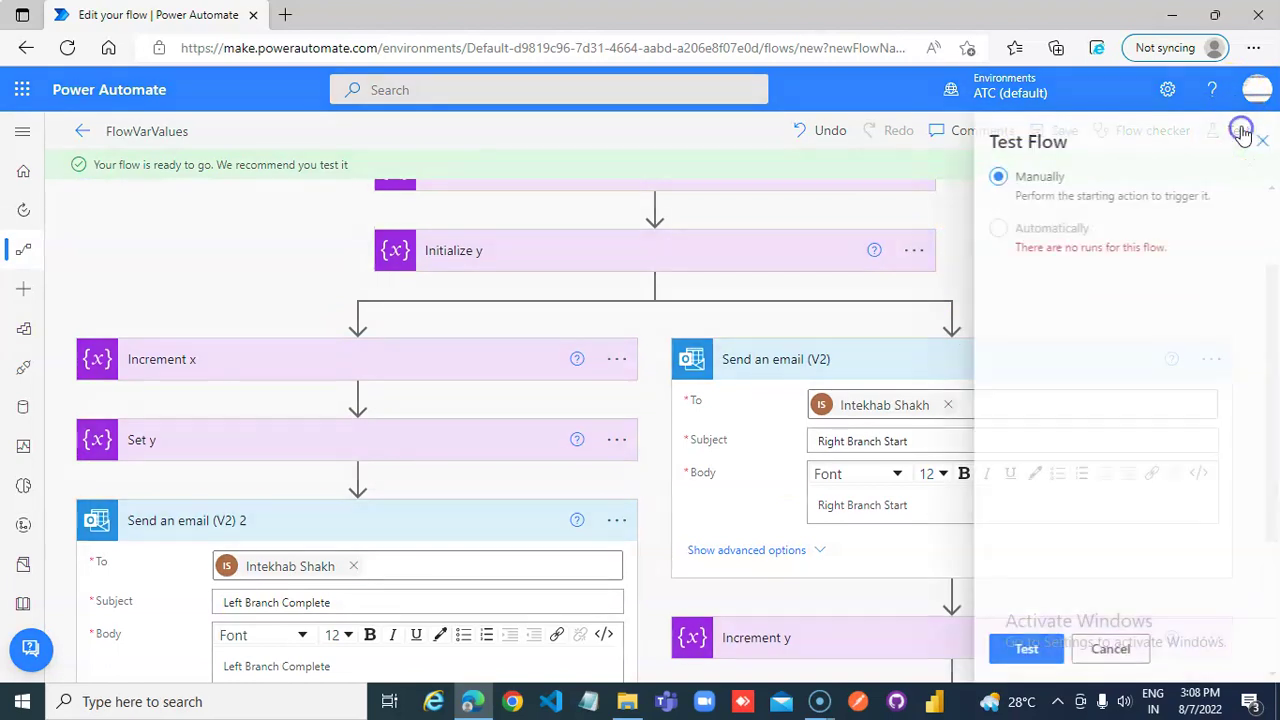
{"action": "left_click", "coordinate": [1027, 650]}
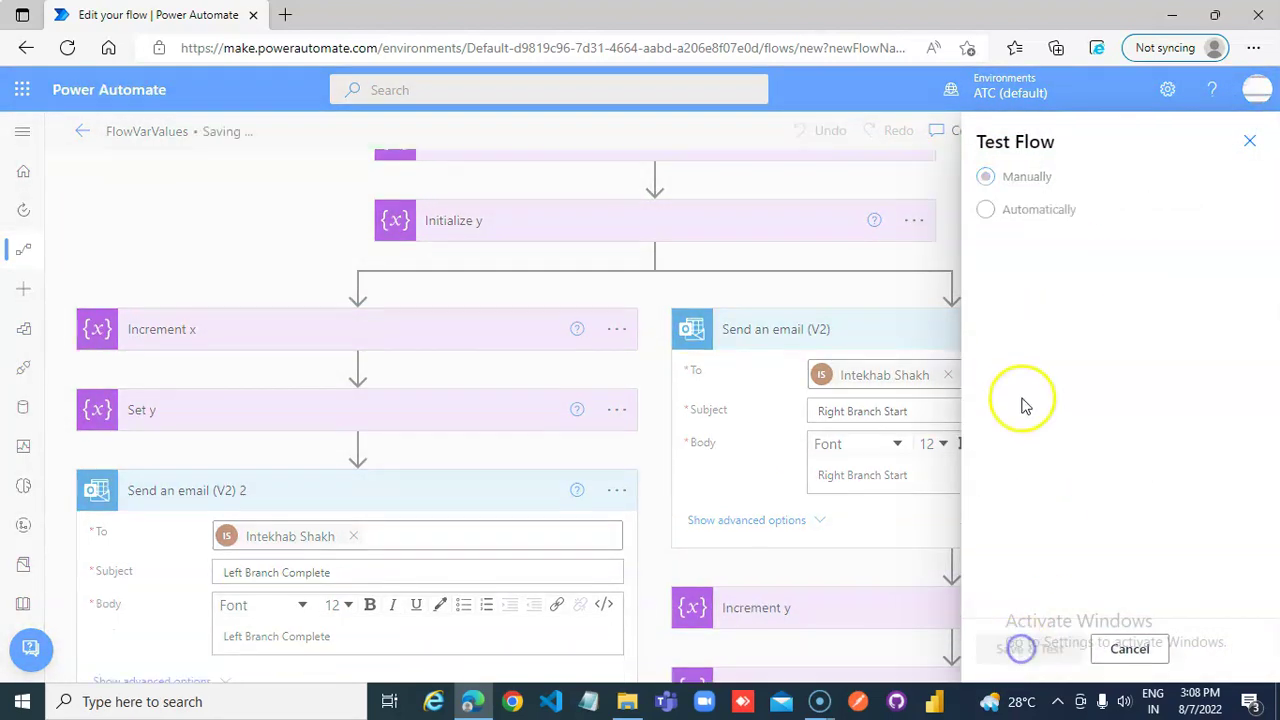